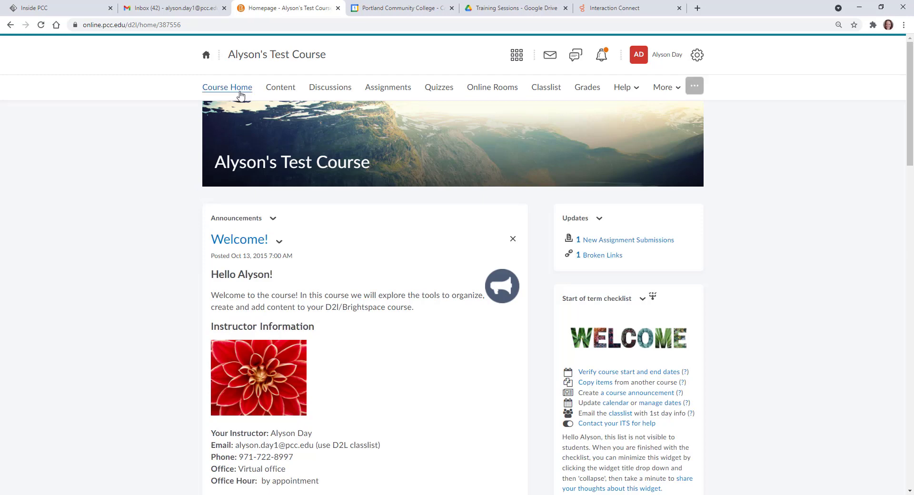
Open the course content and save the copied "Start Here!" banner and welcome text as the Overview description.
click(283, 93)
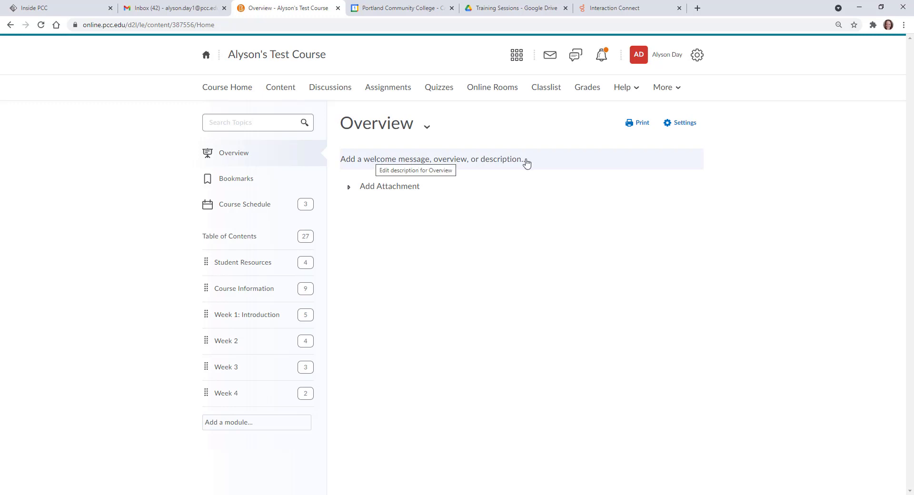
click(428, 163)
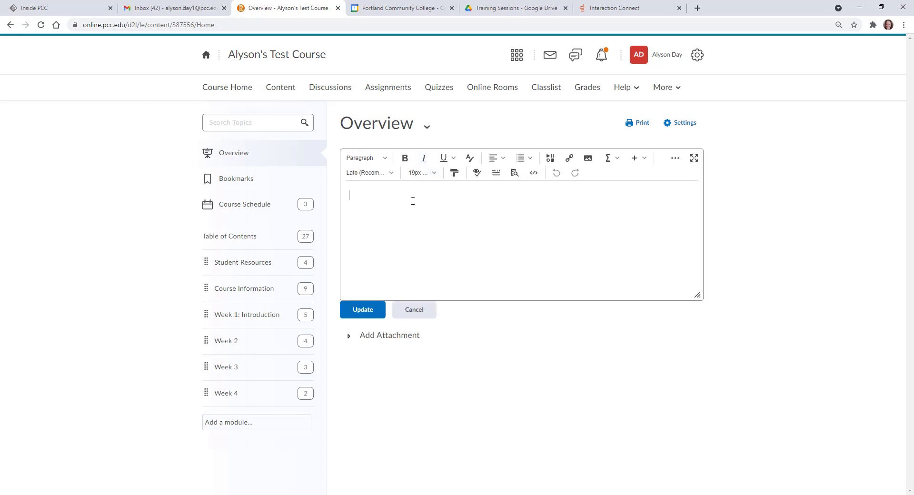
drag(698, 296, 707, 399)
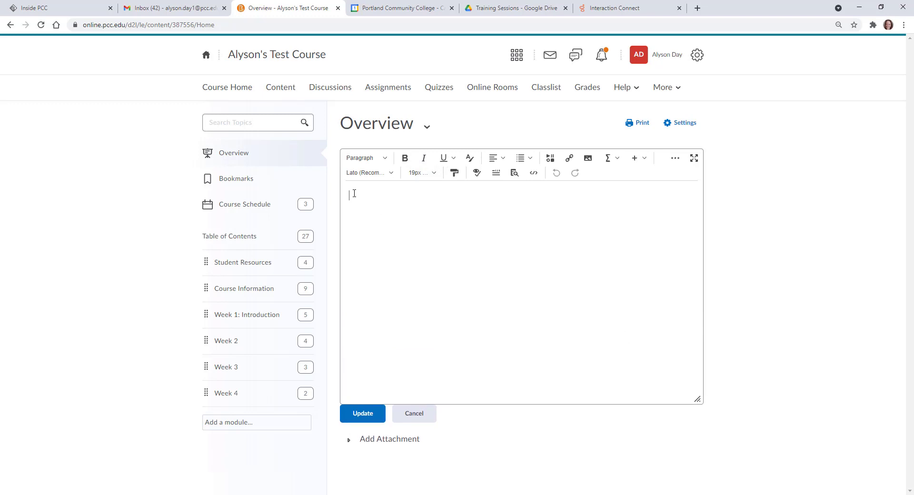
key(ctrl+v)
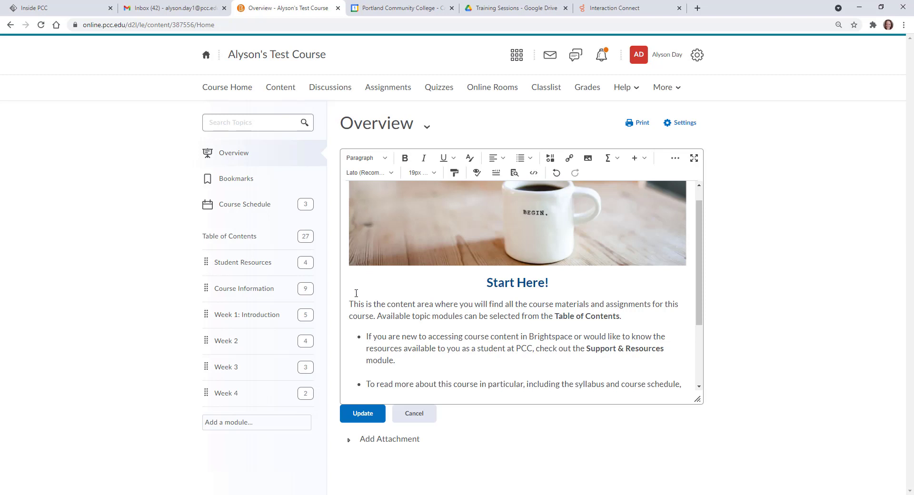
click(365, 417)
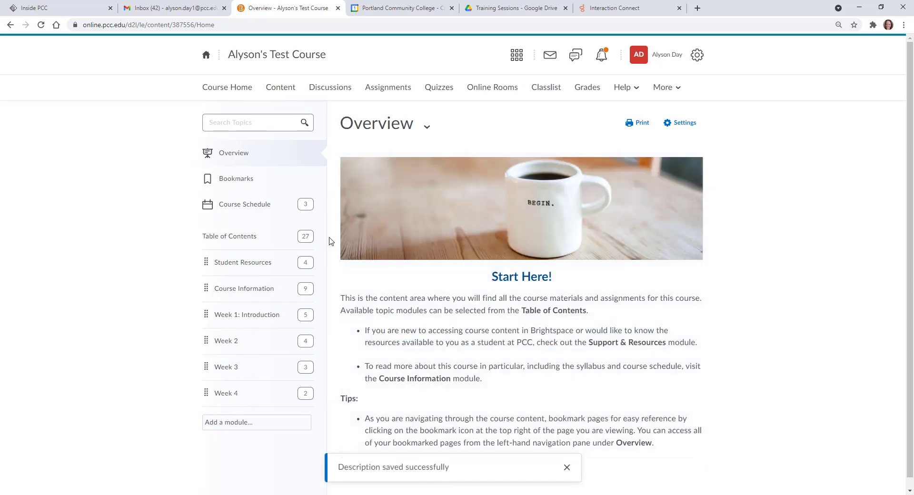
Reopen the Overview description in a taller editor and save it again.
click(474, 307)
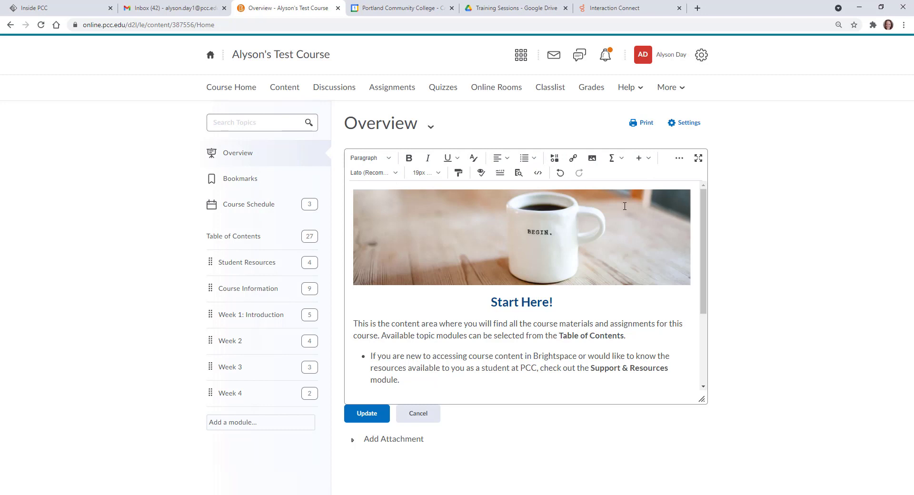
drag(701, 398, 703, 457)
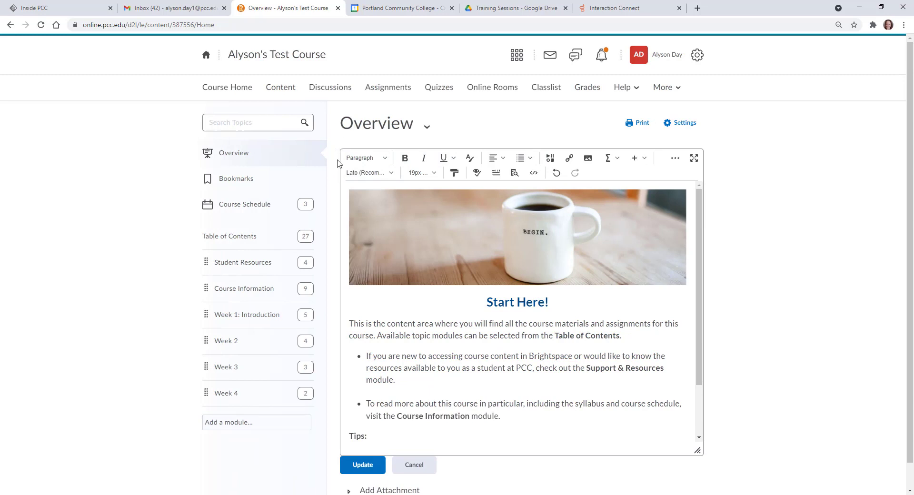
click(377, 459)
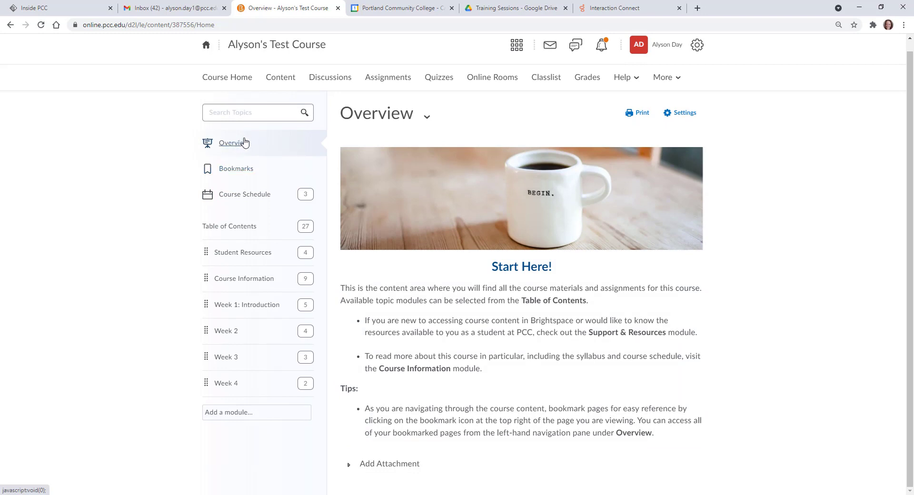
View the course's Bookmarks page and examine the upcoming events in the Course Schedule.
click(240, 170)
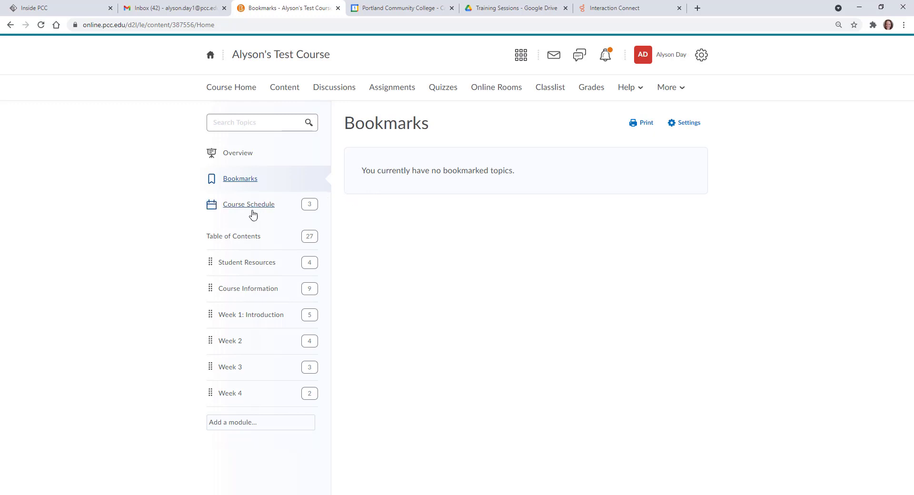
click(231, 209)
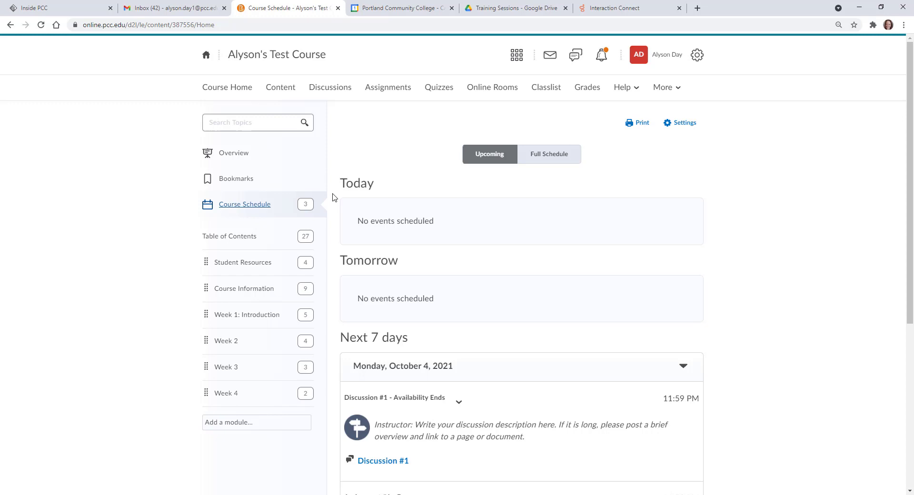
scroll(333, 197, down, 2)
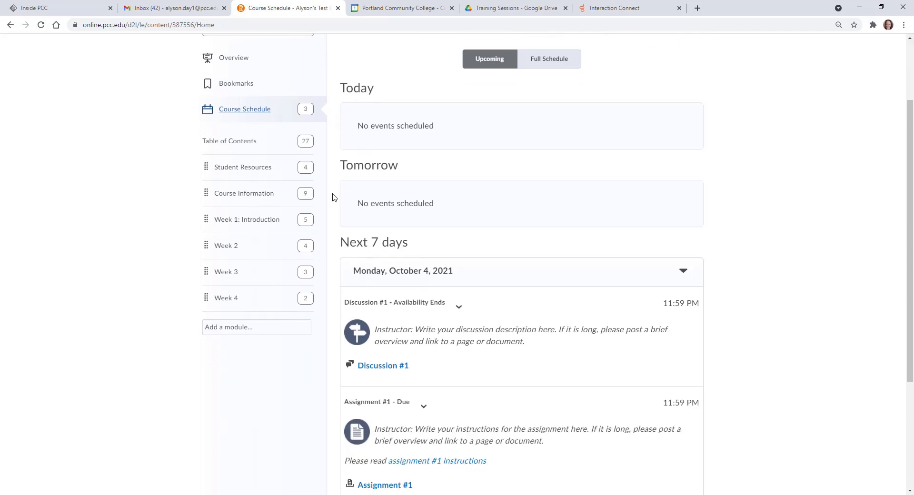
scroll(333, 197, up, 2)
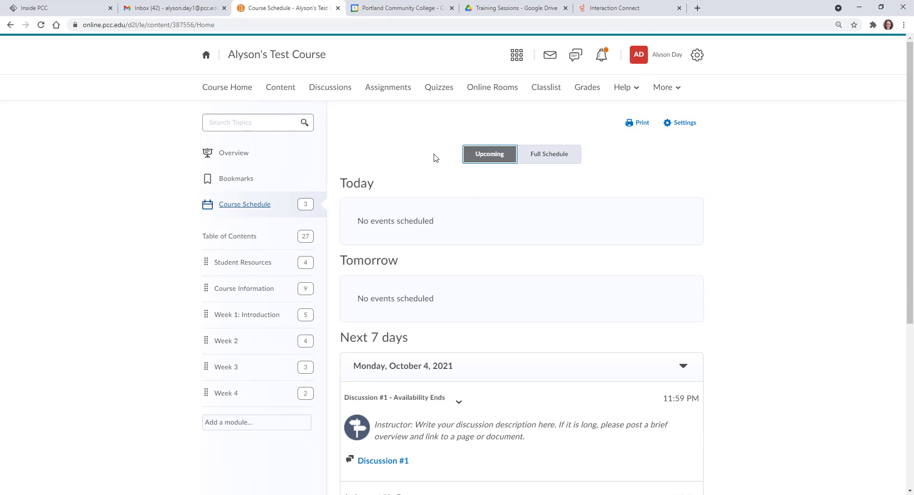
scroll(333, 167, down, 5)
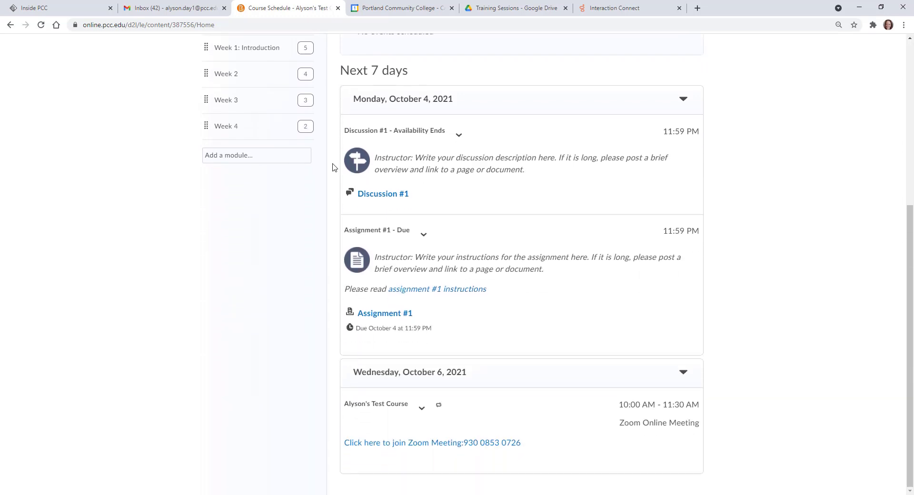
scroll(333, 167, up, 5)
Show the full course schedule, return to the upcoming view, and review the events for the next 7 days.
click(553, 78)
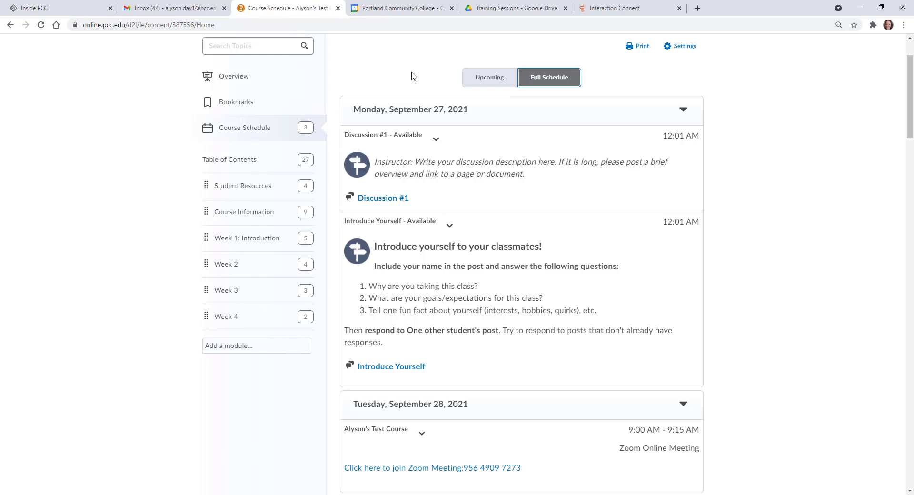
click(488, 83)
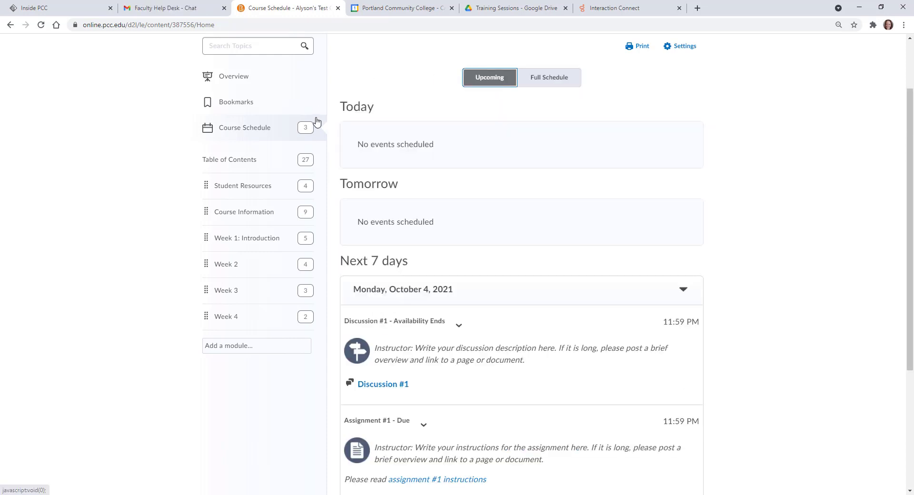
scroll(328, 125, down, 4)
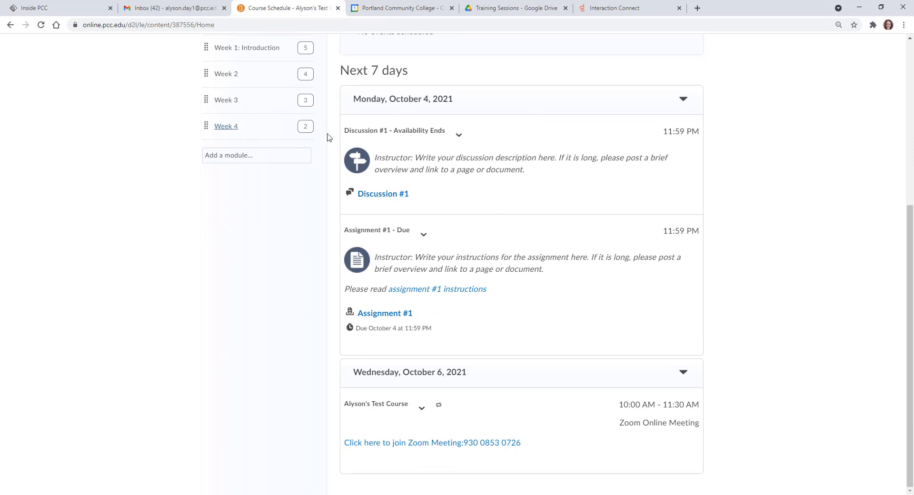
double_click(409, 131)
drag(410, 132, 410, 136)
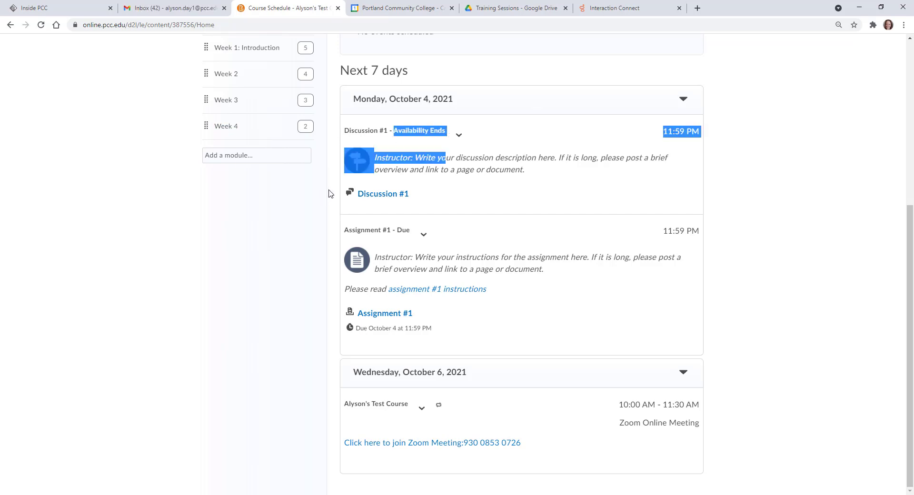
click(332, 193)
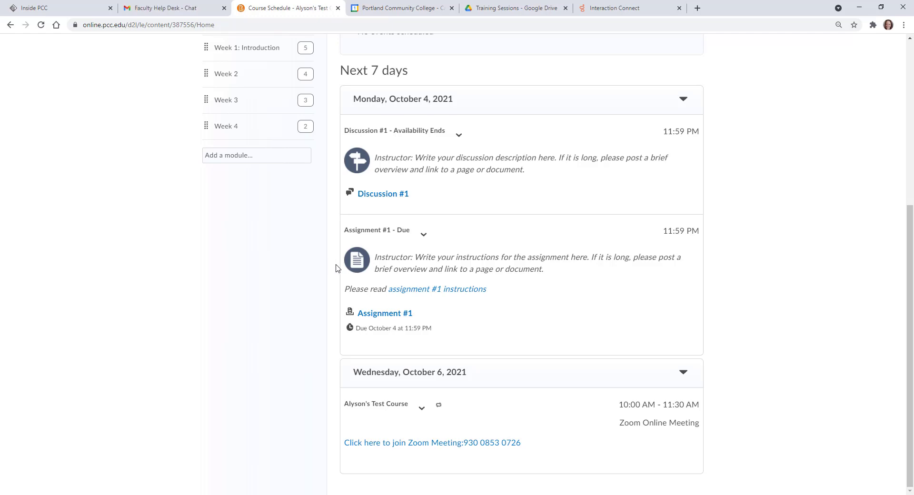
scroll(336, 268, up, 6)
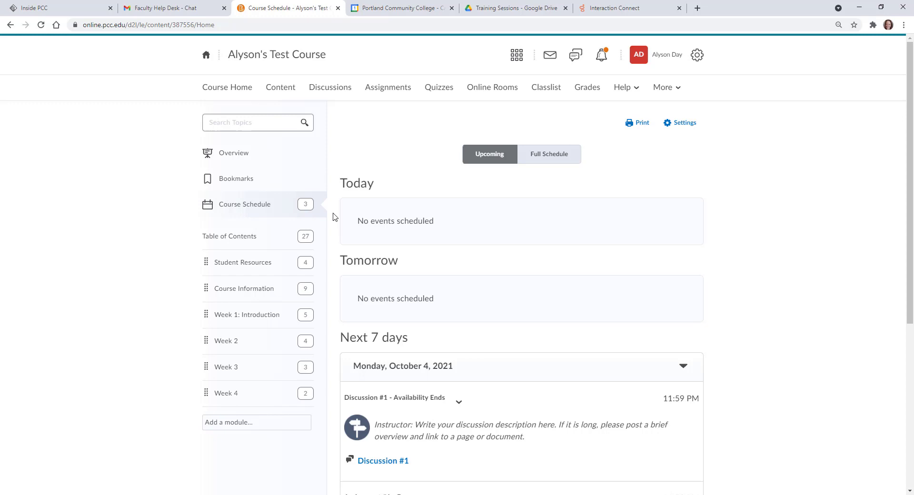
scroll(333, 217, down, 1)
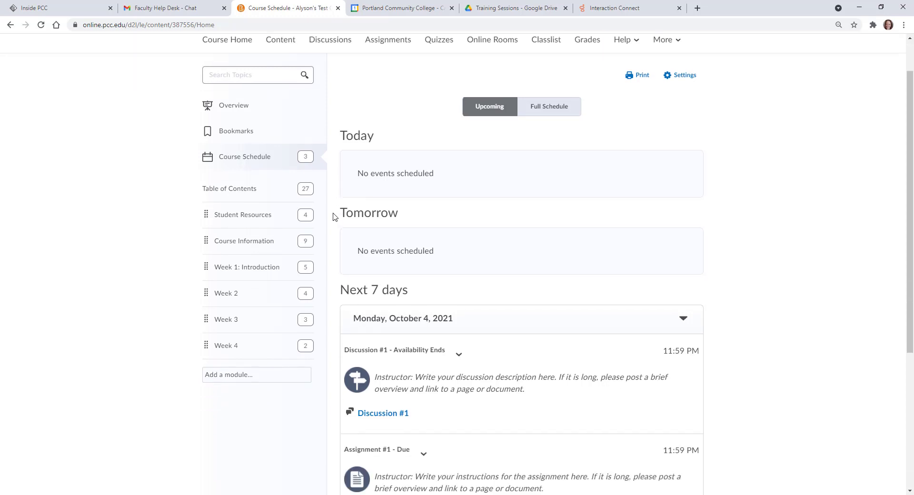
Open the Table of Contents and collapse all of its modules.
click(232, 190)
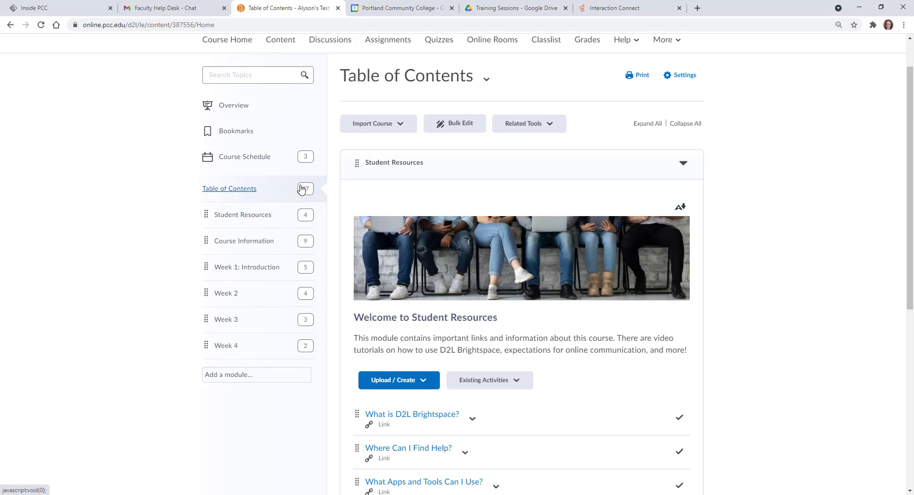
scroll(330, 187, down, 1)
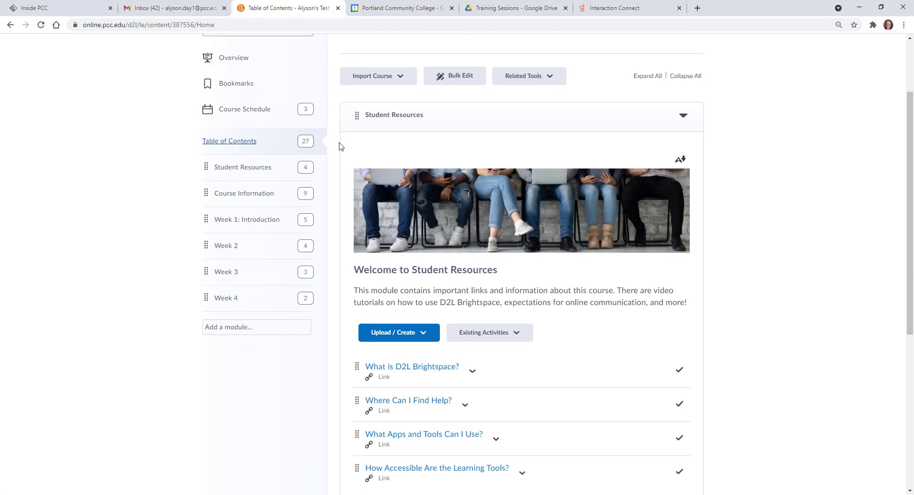
click(683, 77)
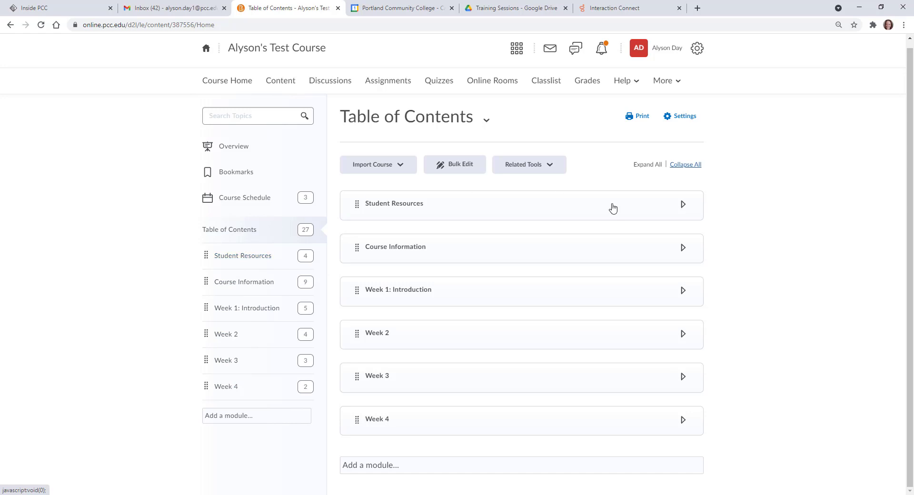
Expand Student Resources in the Table of Contents to review its topics and open that module's own page.
click(683, 204)
scroll(478, 366, down, 1)
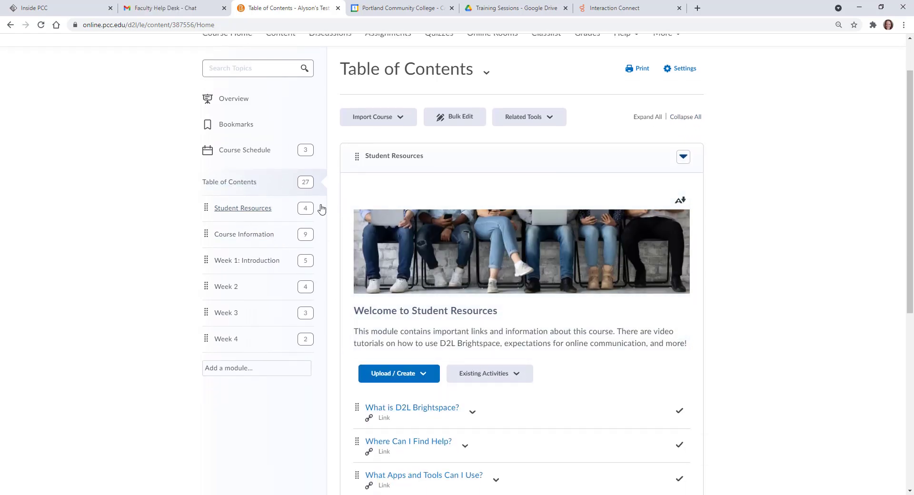
scroll(324, 207, down, 3)
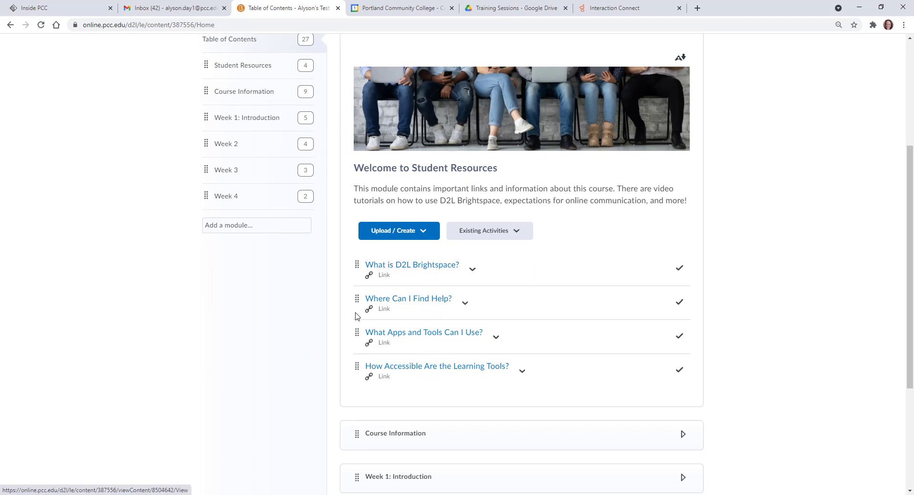
scroll(339, 265, up, 2)
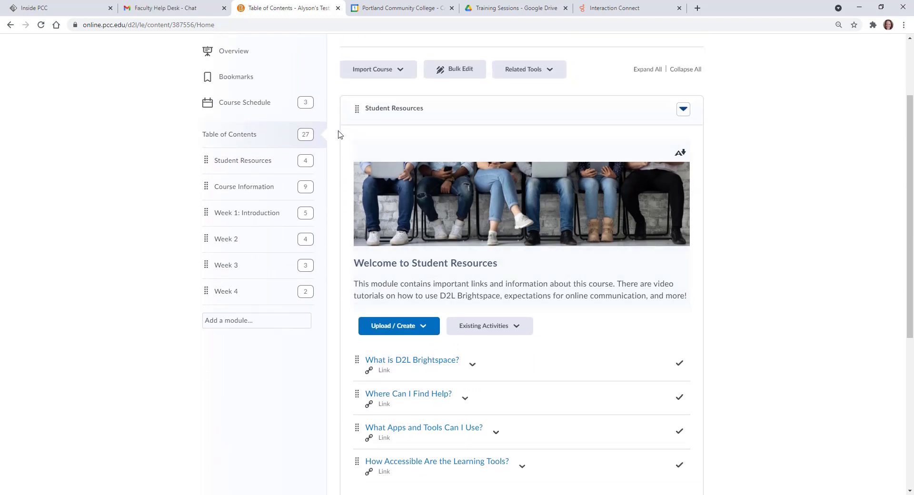
click(242, 162)
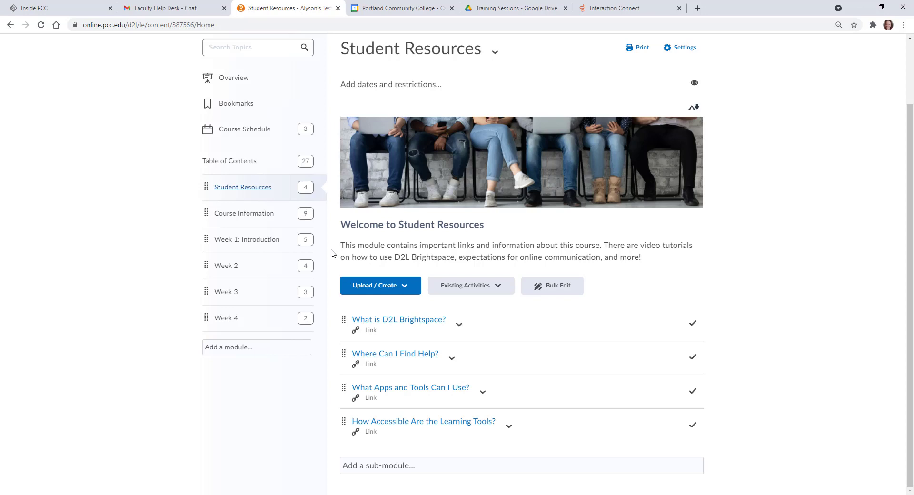
scroll(332, 252, up, 2)
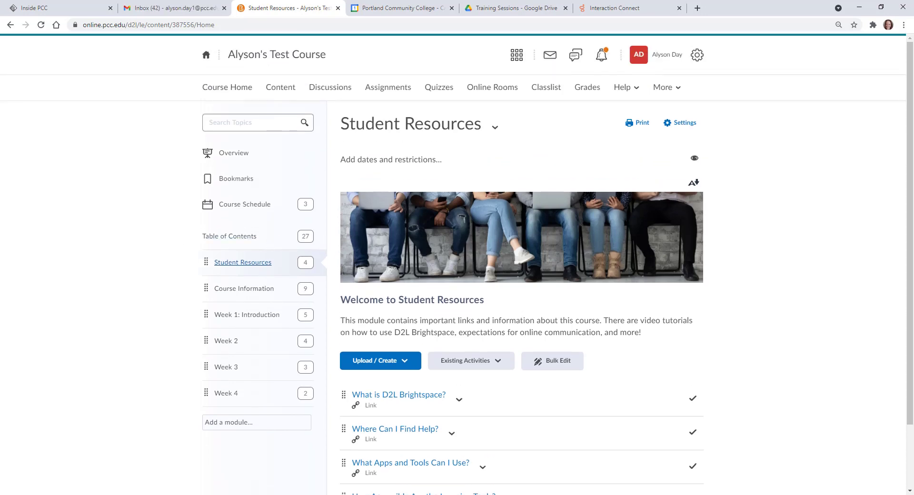
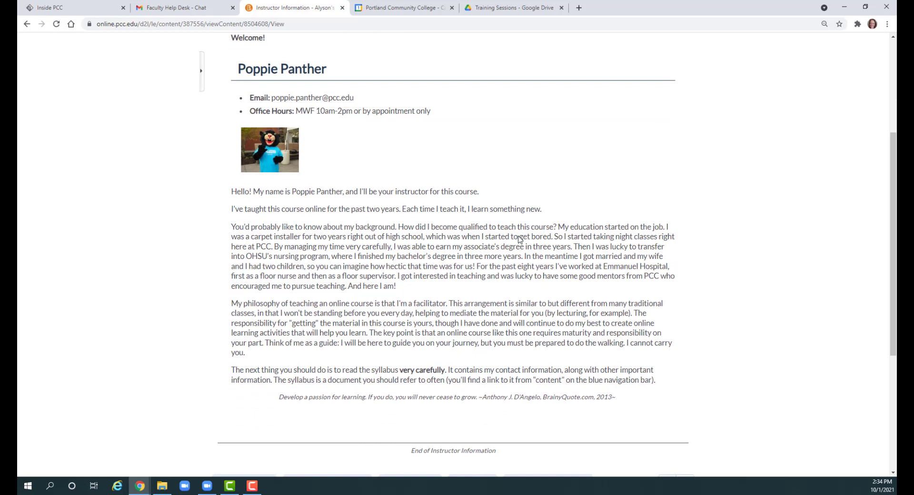
Review the Instructor Information page back up to its title and contact details.
scroll(519, 240, up, 3)
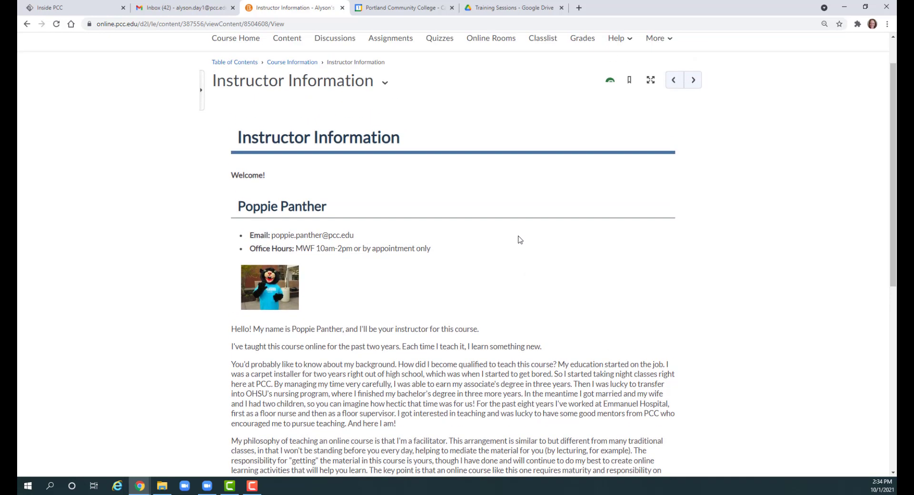
scroll(519, 240, up, 1)
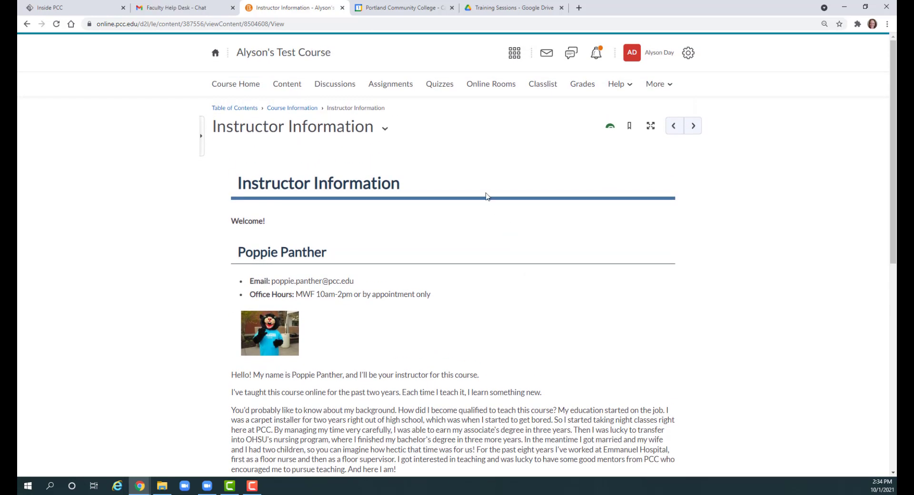
scroll(478, 184, down, 1)
scroll(478, 183, up, 1)
Return to the Course Information module and open its Course Syllabus page.
click(293, 110)
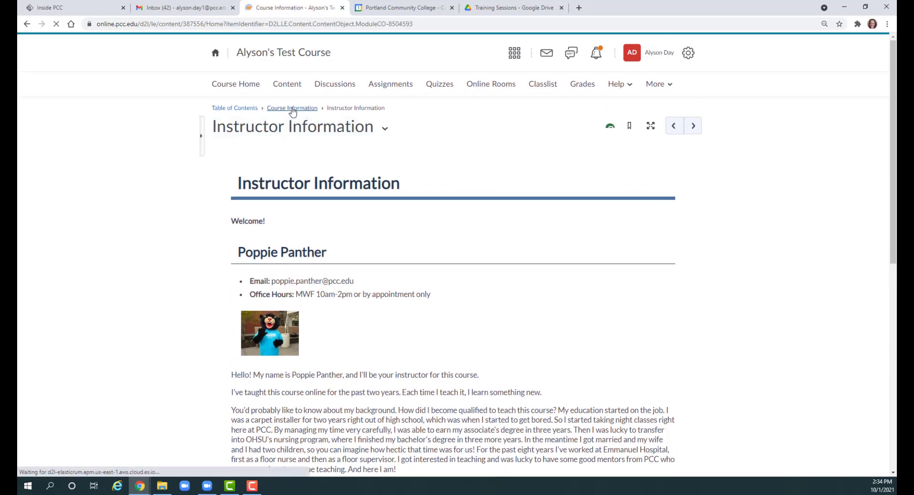
scroll(338, 245, down, 6)
click(393, 235)
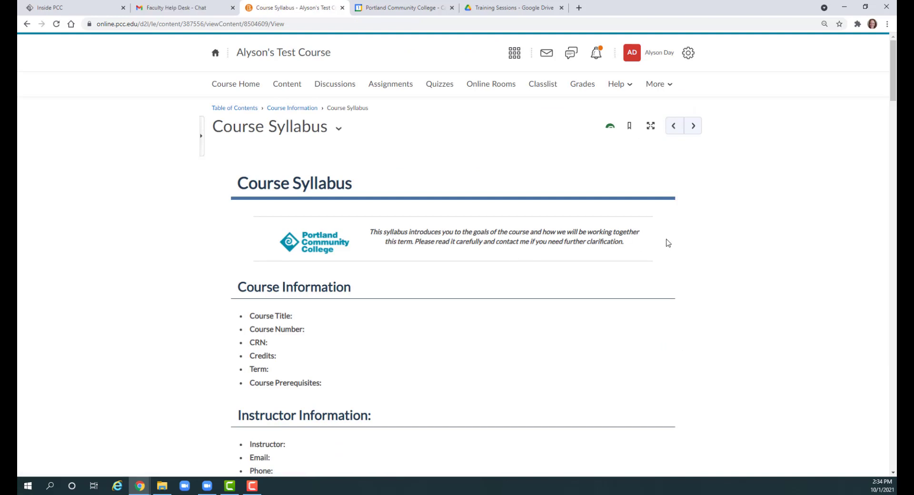
Review the Course Syllabus from the course details through grading criteria and PCC policies, and return to its beginning.
scroll(665, 243, down, 5)
scroll(669, 243, down, 1)
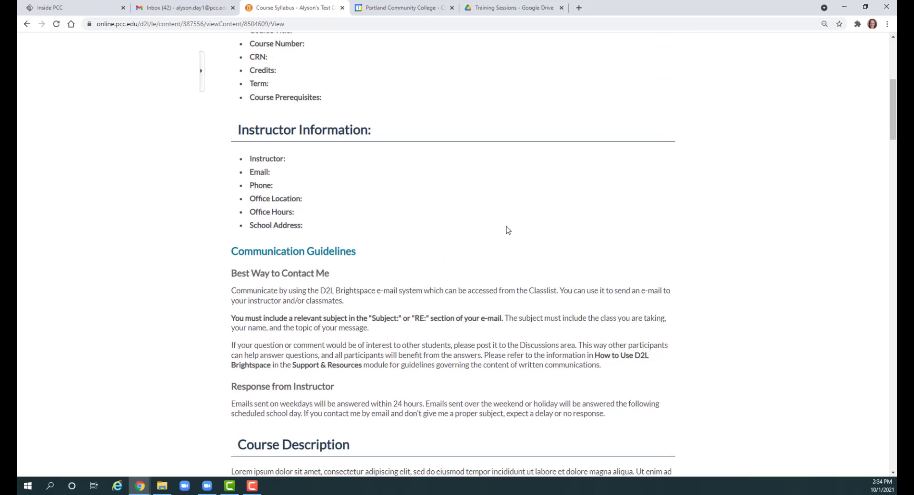
scroll(508, 230, down, 6)
scroll(508, 230, down, 7)
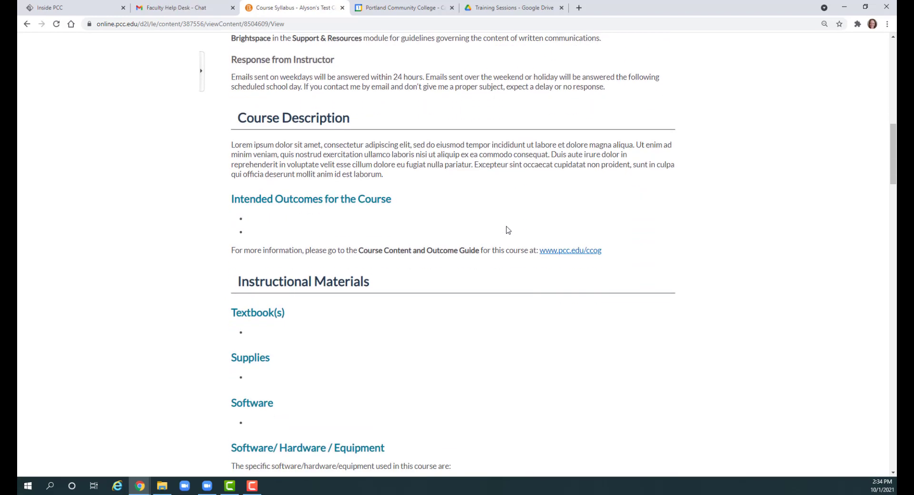
scroll(507, 230, down, 3)
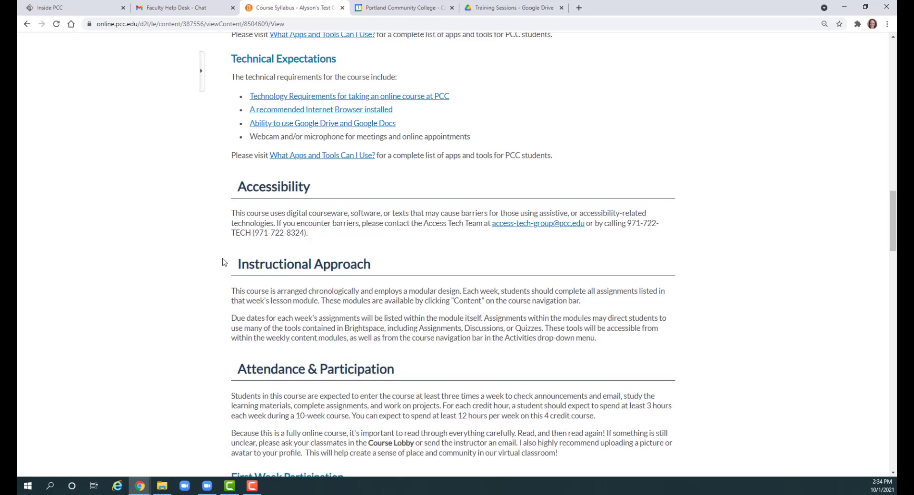
scroll(227, 265, down, 7)
scroll(219, 261, down, 8)
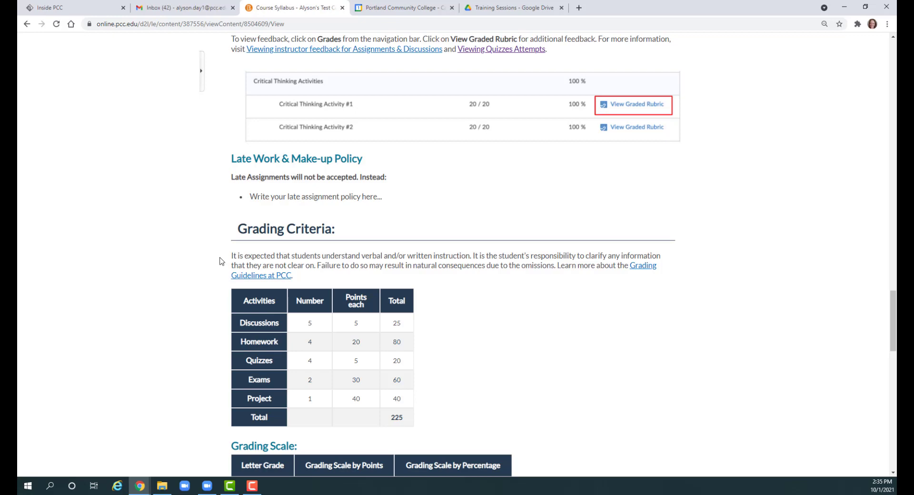
scroll(219, 261, down, 9)
scroll(220, 261, down, 3)
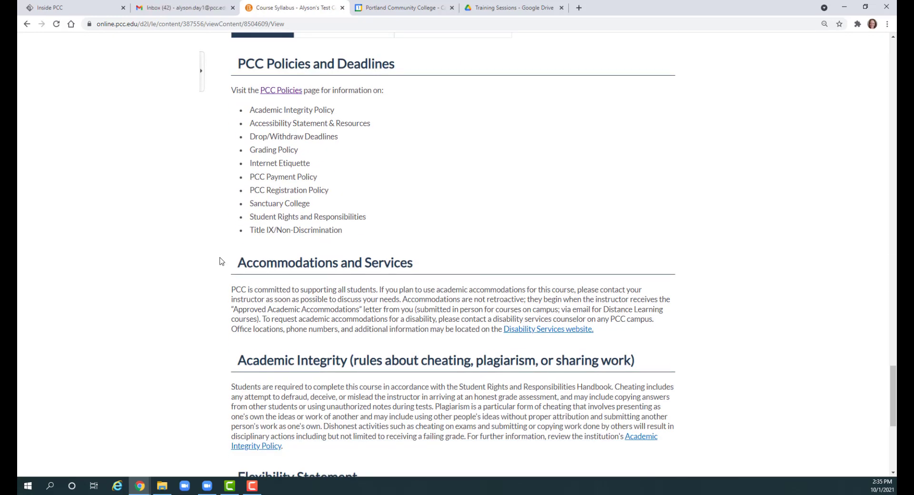
scroll(346, 261, up, 7)
scroll(347, 261, up, 7)
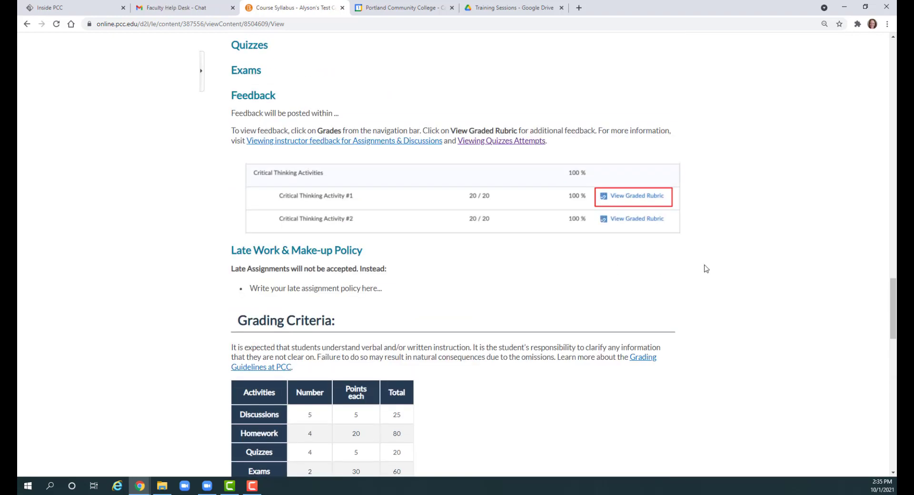
drag(893, 319, 892, 47)
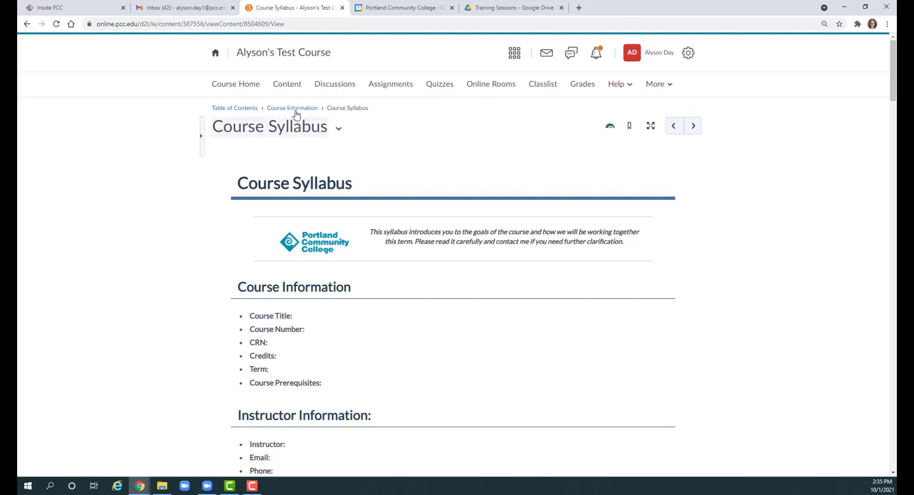
Go back to the Table of Contents, show the Course Information module, and open its Course Calendar page.
click(249, 109)
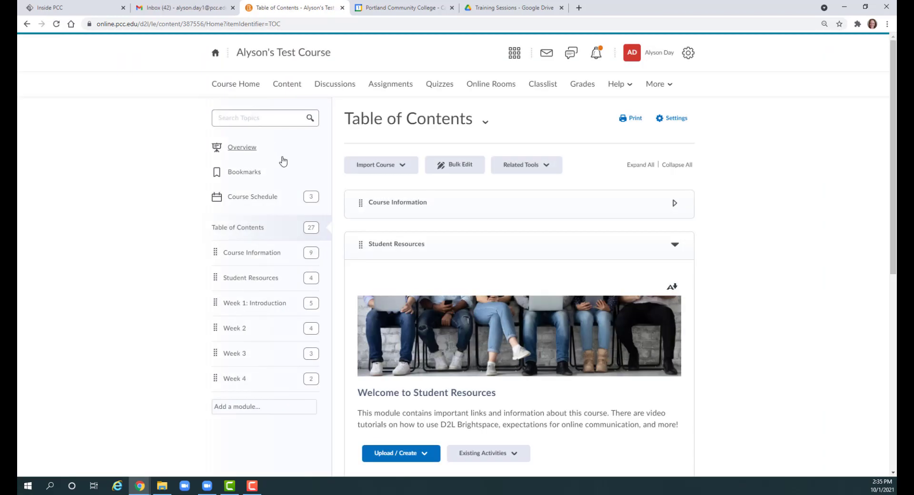
click(254, 254)
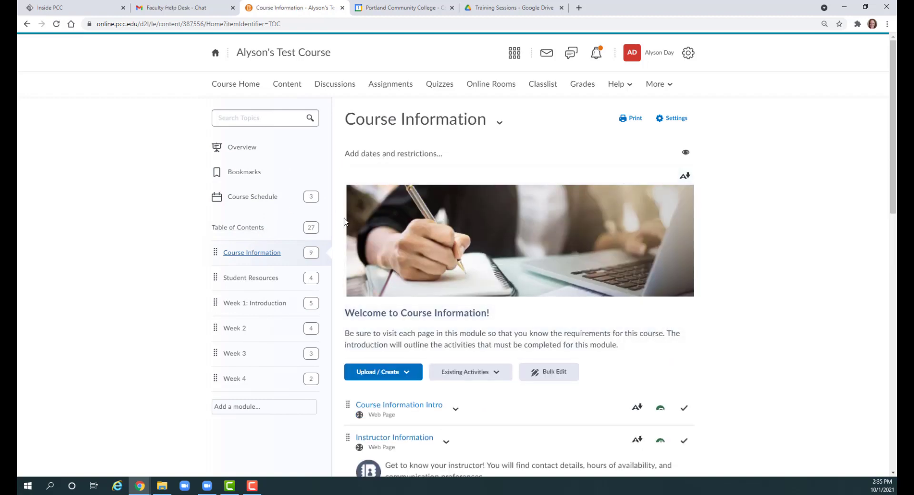
scroll(336, 222, down, 5)
scroll(336, 221, down, 3)
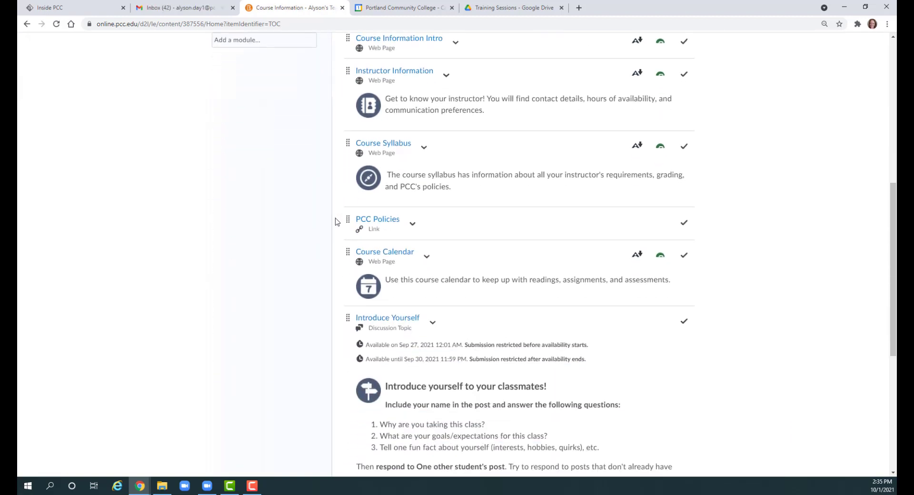
scroll(339, 222, down, 1)
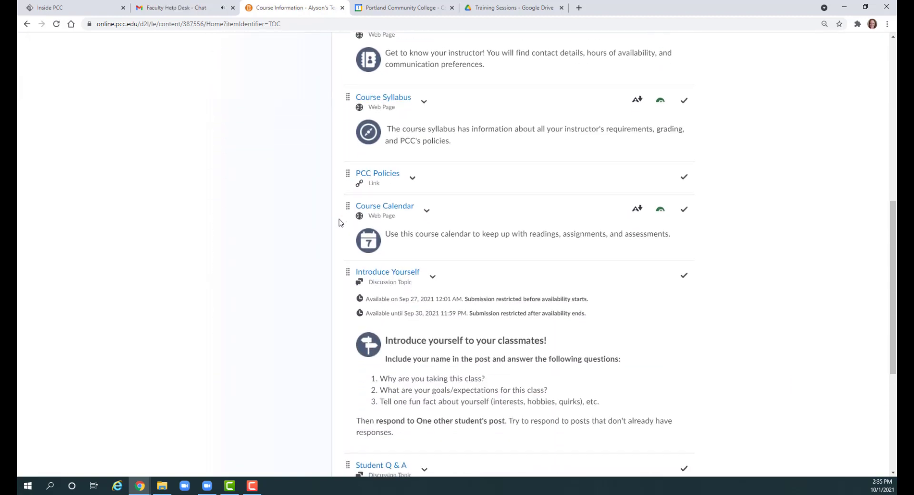
click(384, 207)
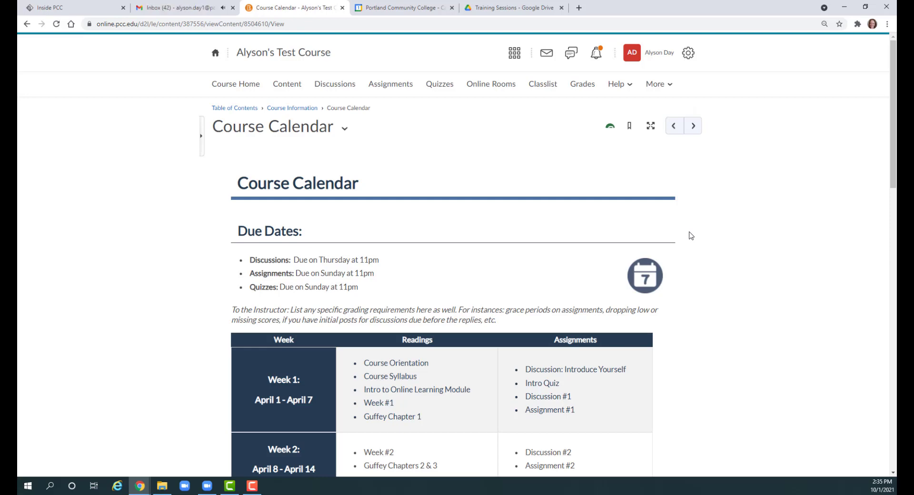
Review the Course Calendar's weekly readings and assignments, and highlight the due dates for discussions, assignments and quizzes.
scroll(690, 236, down, 4)
scroll(690, 235, down, 5)
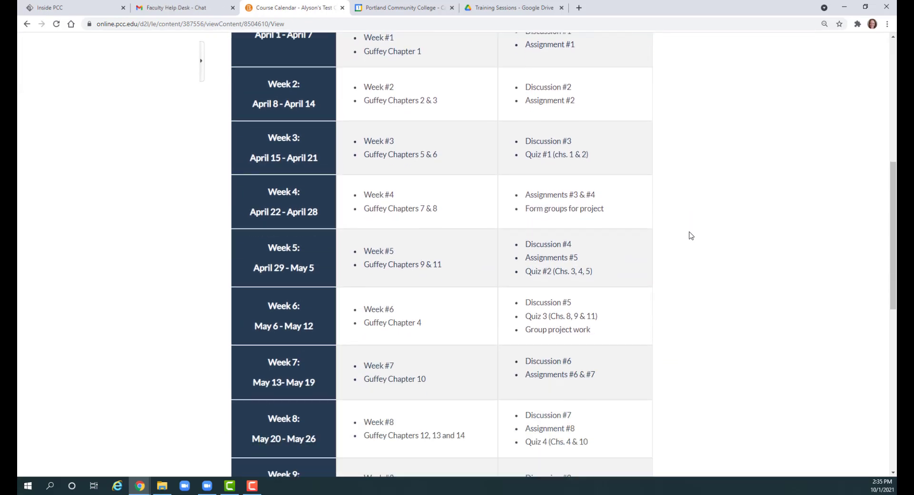
scroll(691, 235, up, 5)
scroll(690, 236, up, 2)
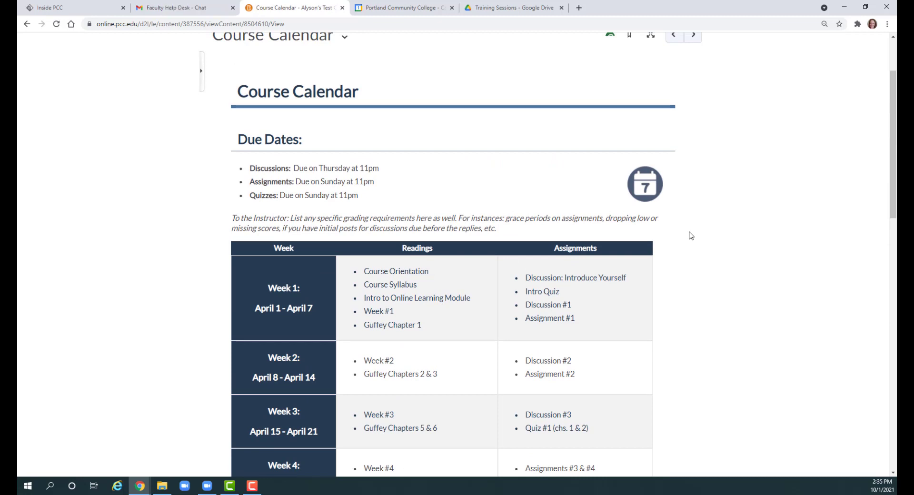
scroll(691, 235, down, 1)
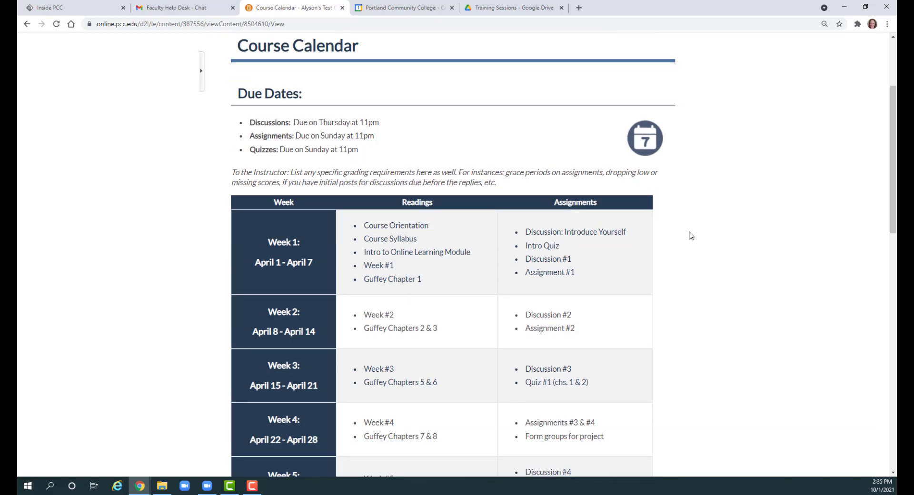
scroll(691, 236, up, 3)
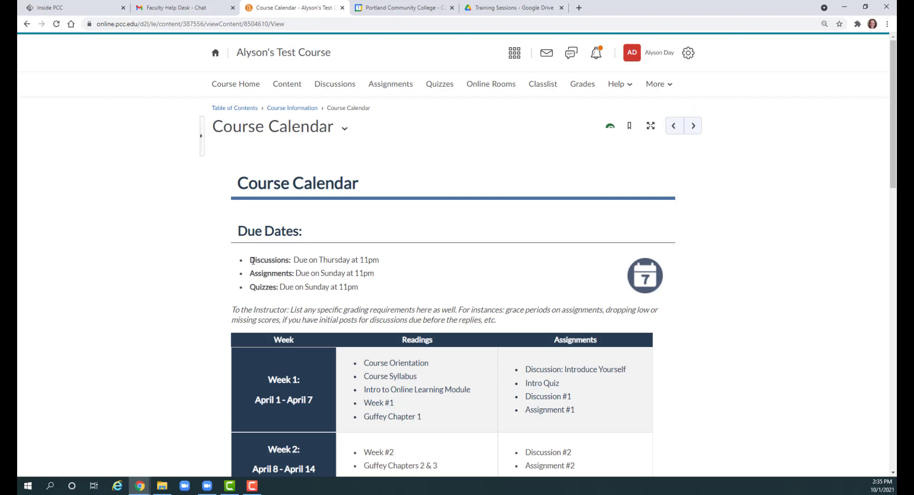
drag(251, 260, 364, 290)
scroll(460, 230, down, 1)
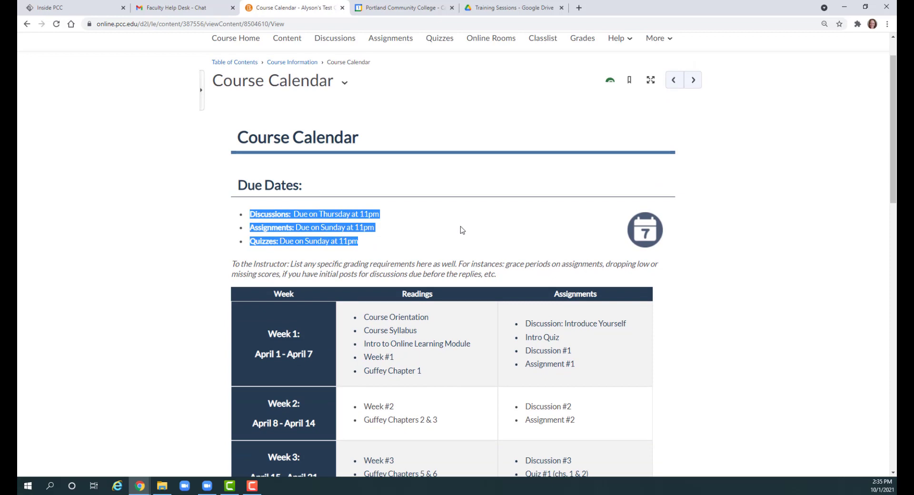
Return to the Course Information module and open its PCC Policies link.
click(300, 64)
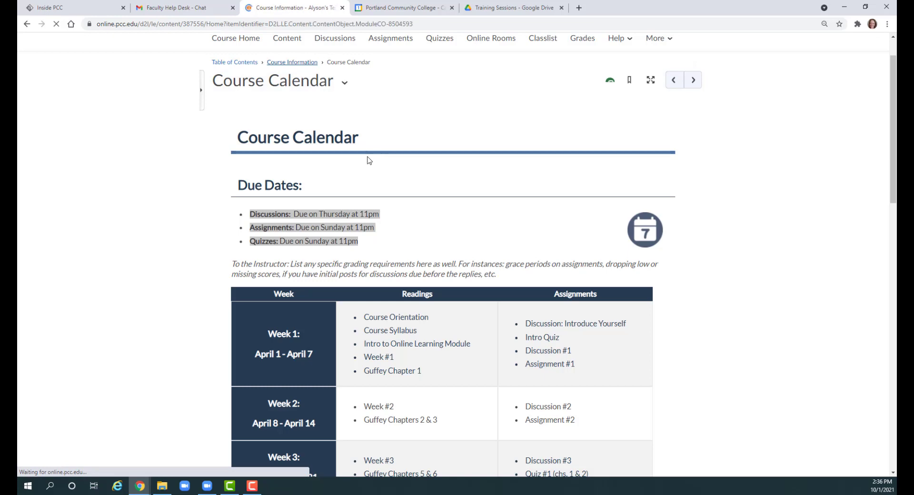
scroll(330, 213, down, 8)
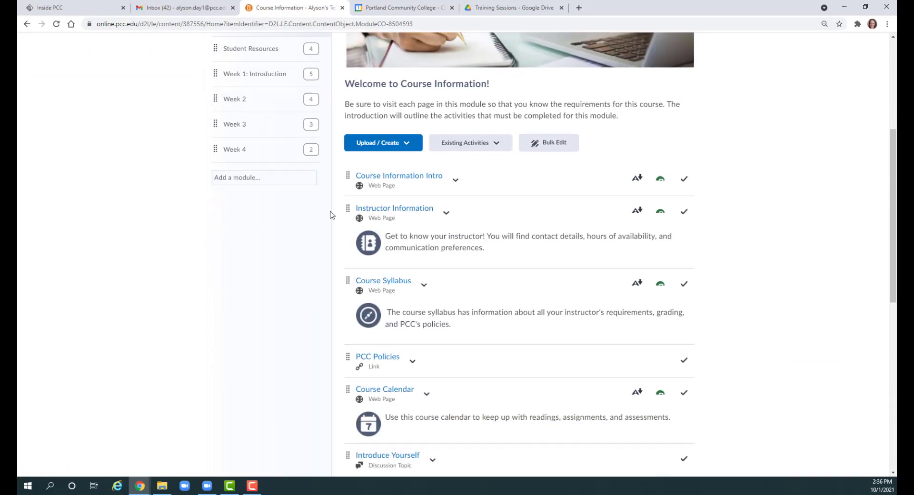
scroll(332, 214, down, 2)
click(378, 128)
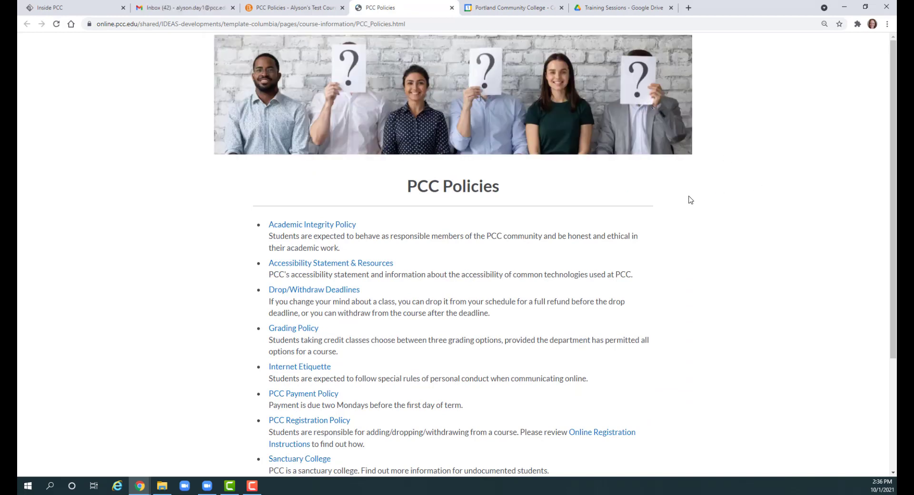
Review the list of PCC Policies down to its end and close that page.
scroll(690, 200, down, 2)
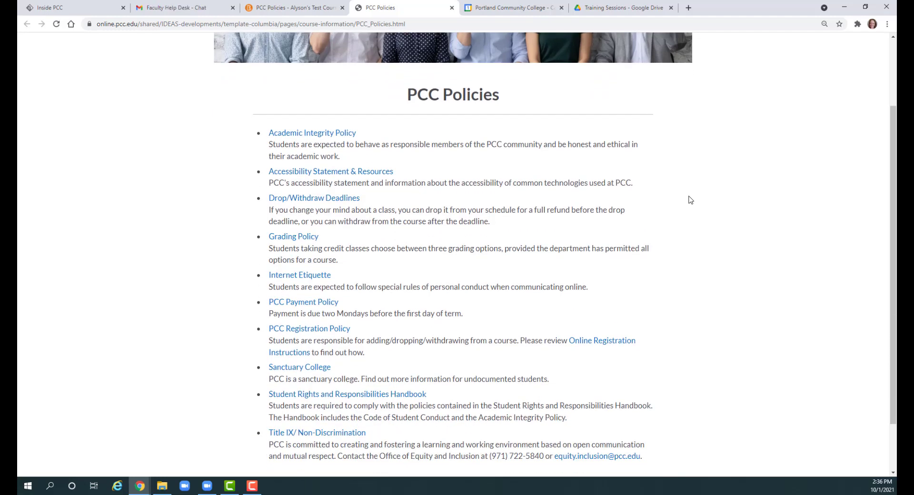
scroll(690, 200, down, 1)
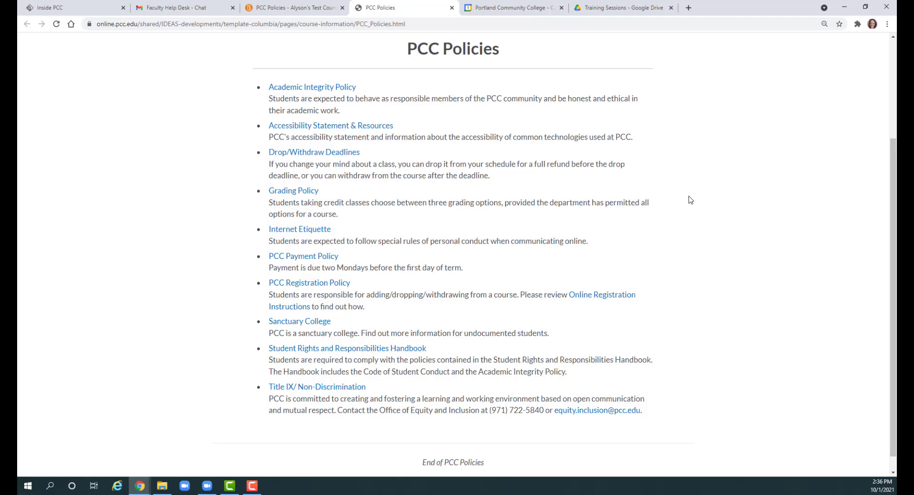
scroll(690, 200, up, 3)
scroll(689, 199, down, 1)
scroll(692, 199, up, 1)
click(453, 8)
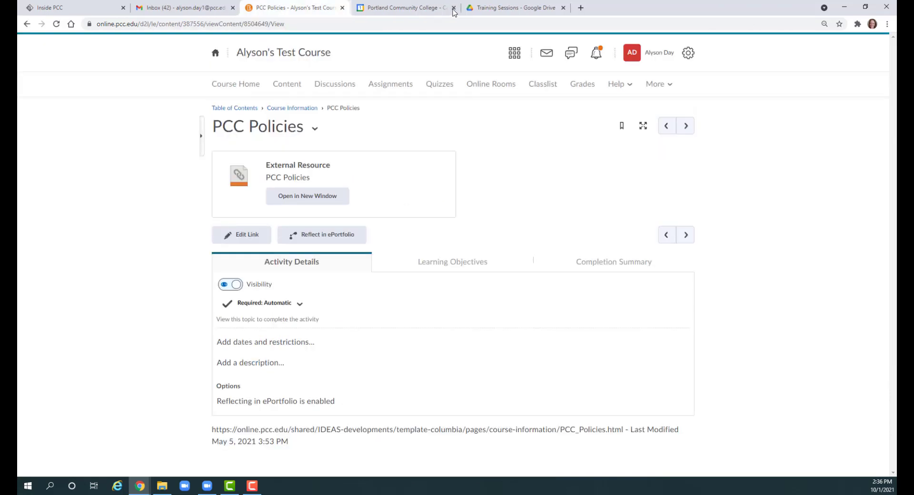
Return to the Course Information module and review its Introduce Yourself, Student Q & A, Intro Quiz and Citations topics.
click(295, 109)
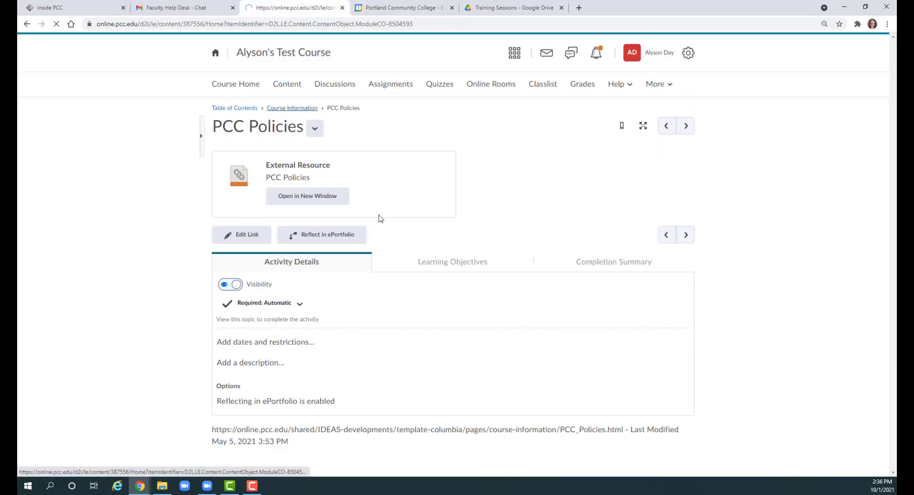
scroll(335, 258, down, 10)
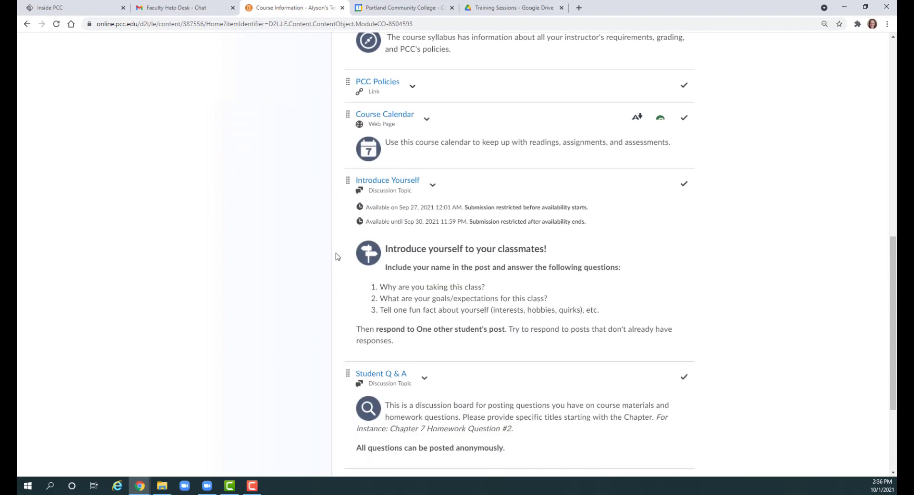
scroll(336, 257, down, 2)
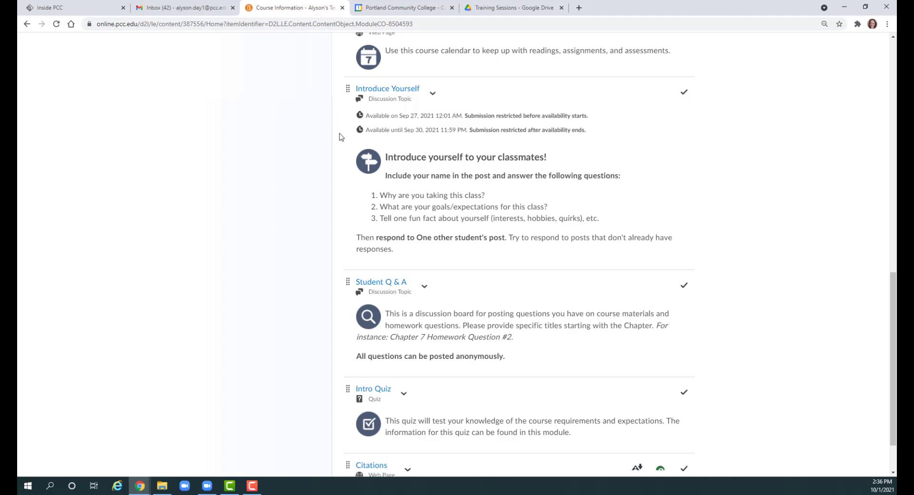
scroll(339, 137, down, 1)
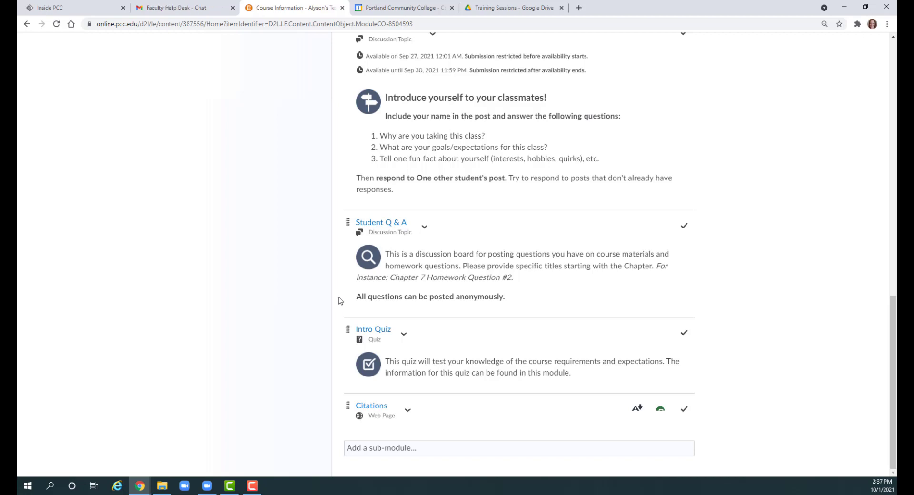
scroll(340, 299, up, 9)
scroll(340, 300, up, 5)
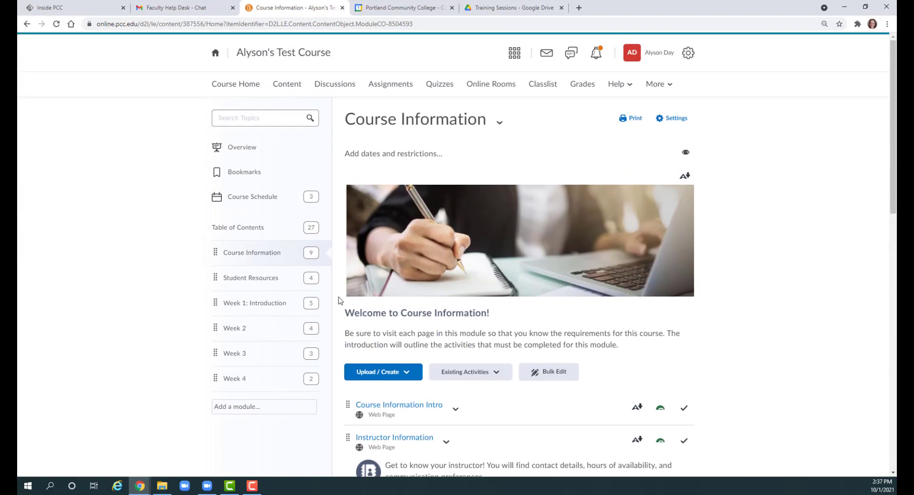
Review the Course Information welcome text and first topics once more, and open the Student Resources module.
scroll(339, 299, down, 4)
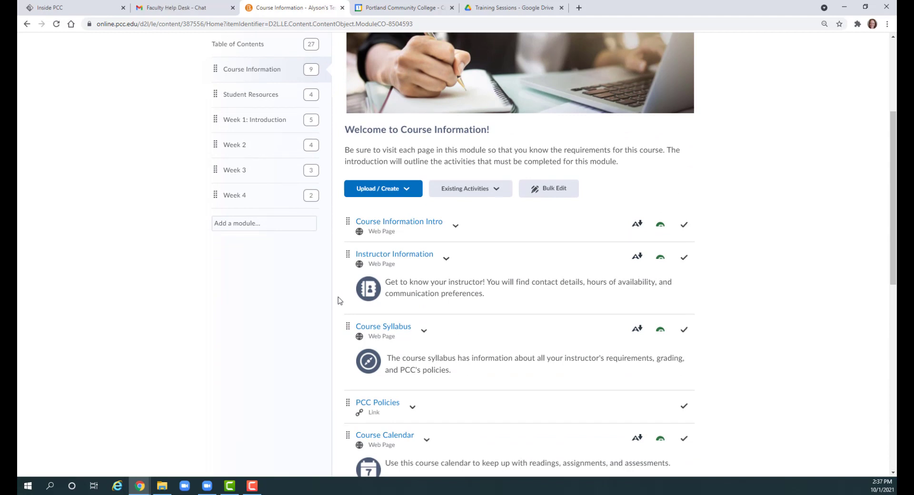
scroll(340, 300, up, 2)
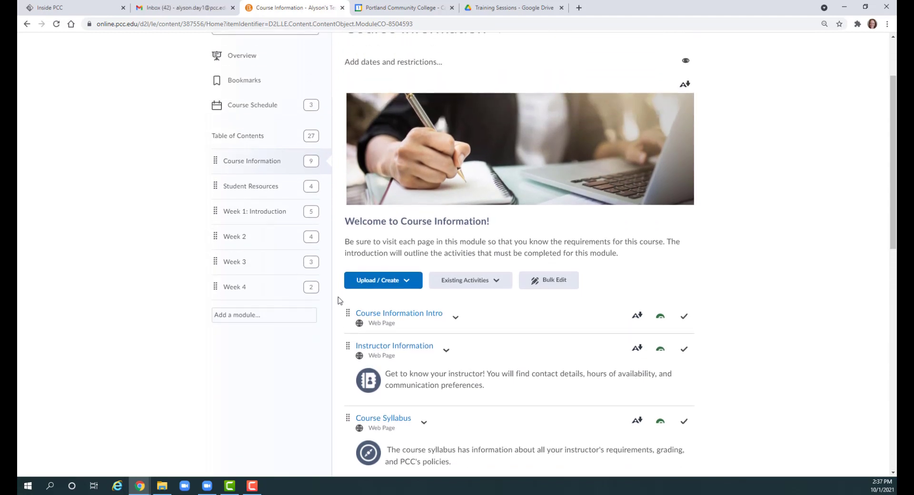
scroll(340, 300, up, 2)
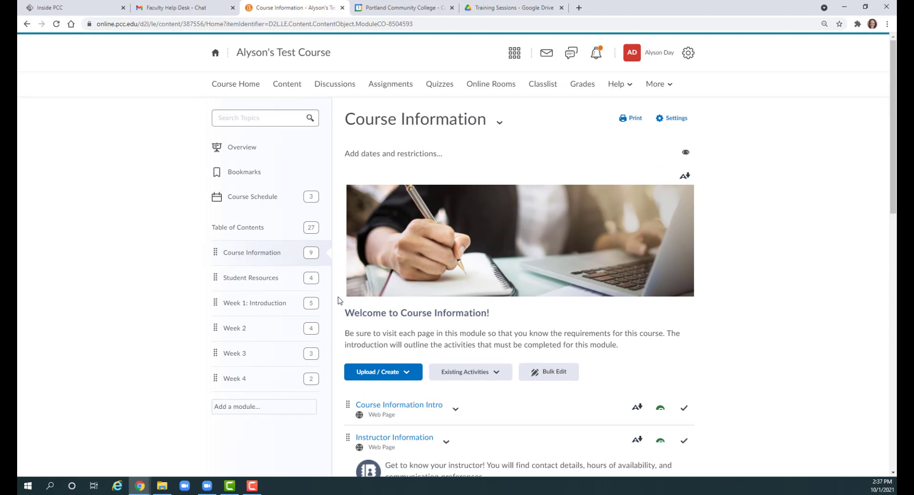
scroll(340, 299, down, 1)
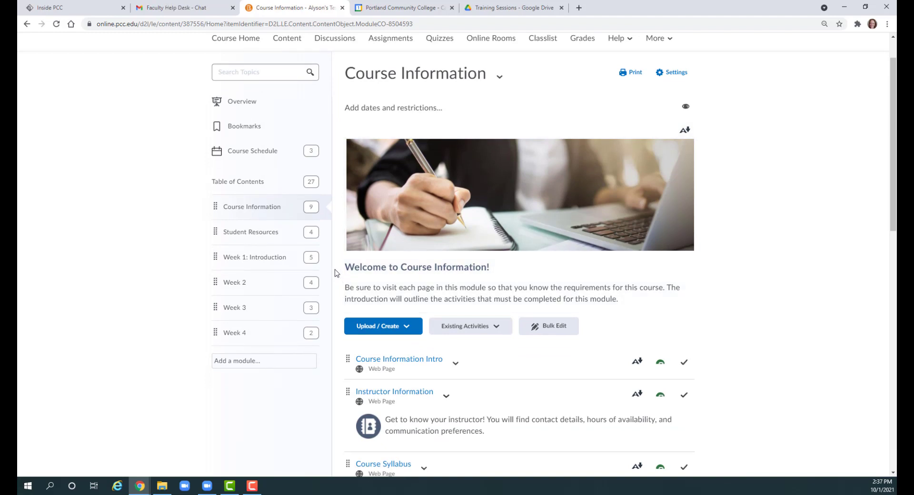
click(243, 235)
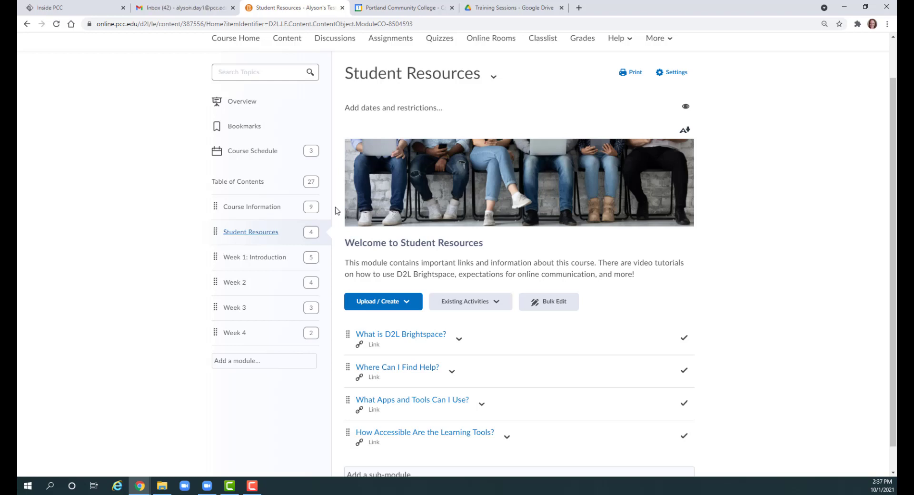
Open the What is D2L Brightspace? topic, review its video playlist and additional resources, and return to Student Resources.
scroll(336, 210, down, 1)
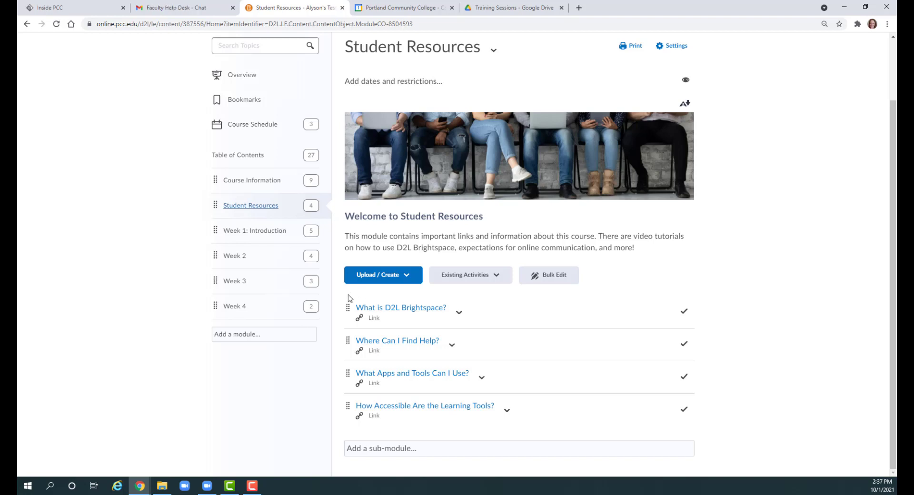
click(411, 309)
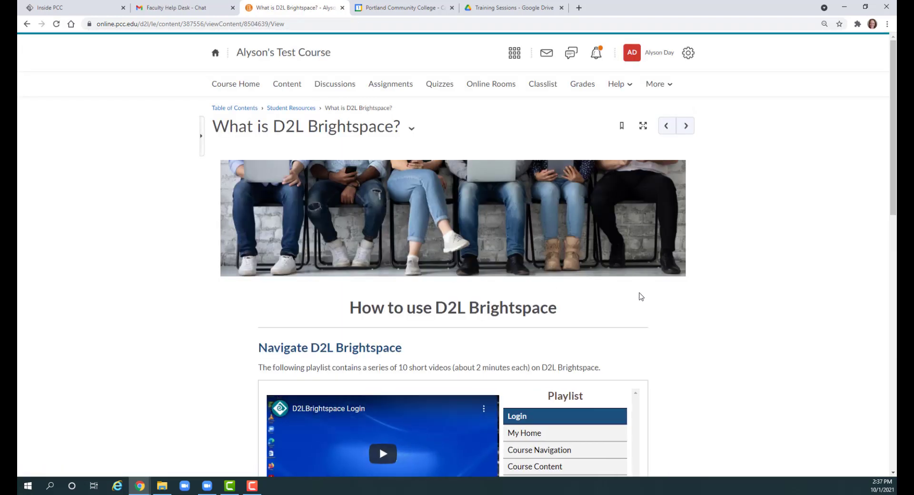
scroll(699, 298, down, 5)
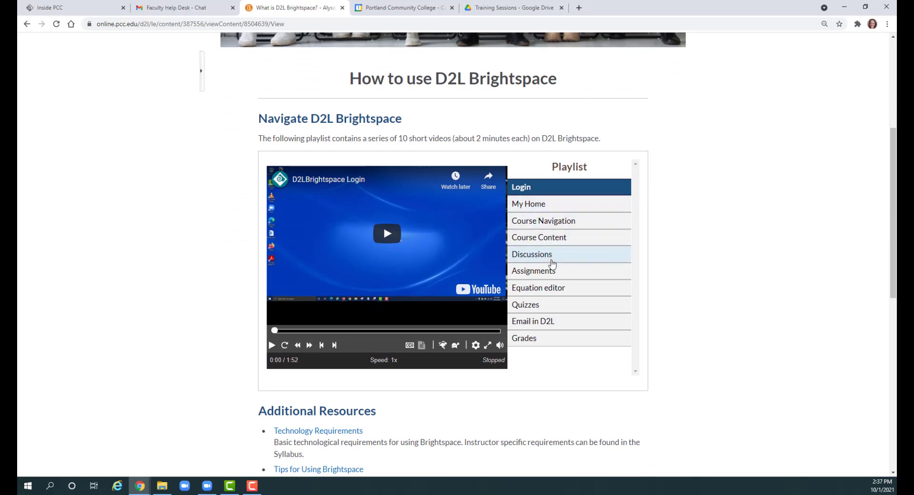
scroll(234, 299, down, 3)
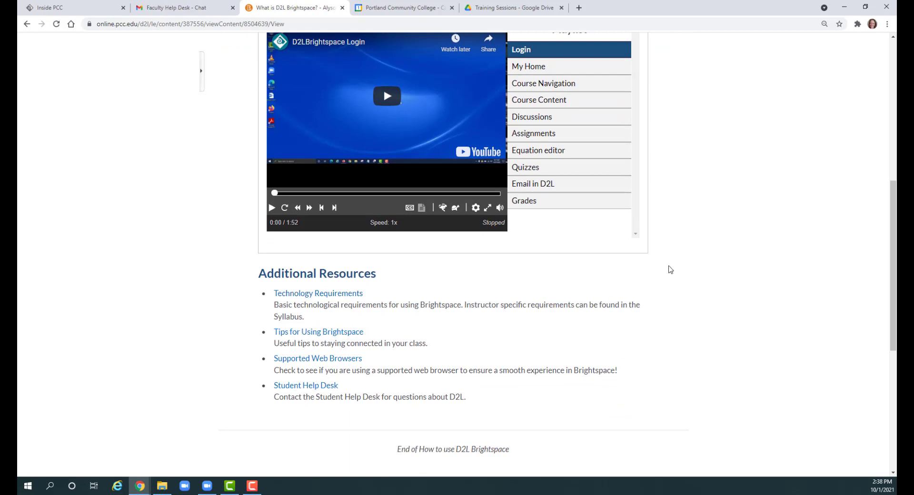
scroll(670, 269, up, 8)
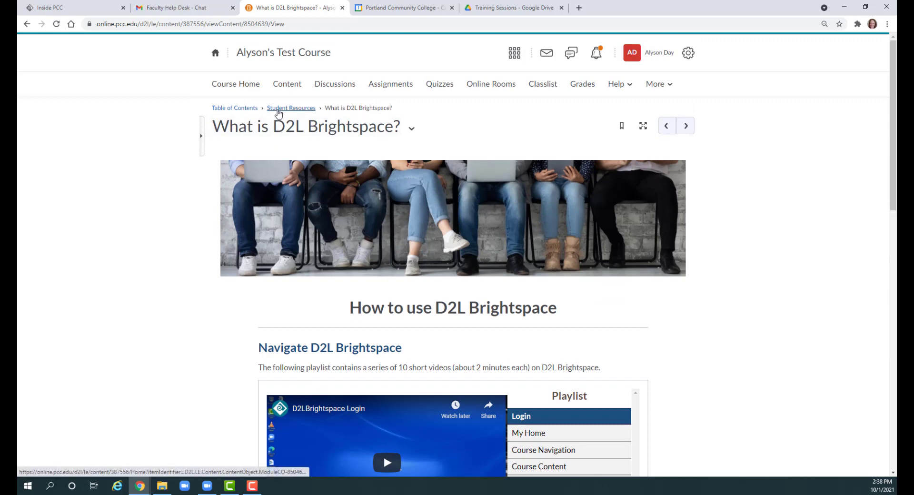
click(278, 111)
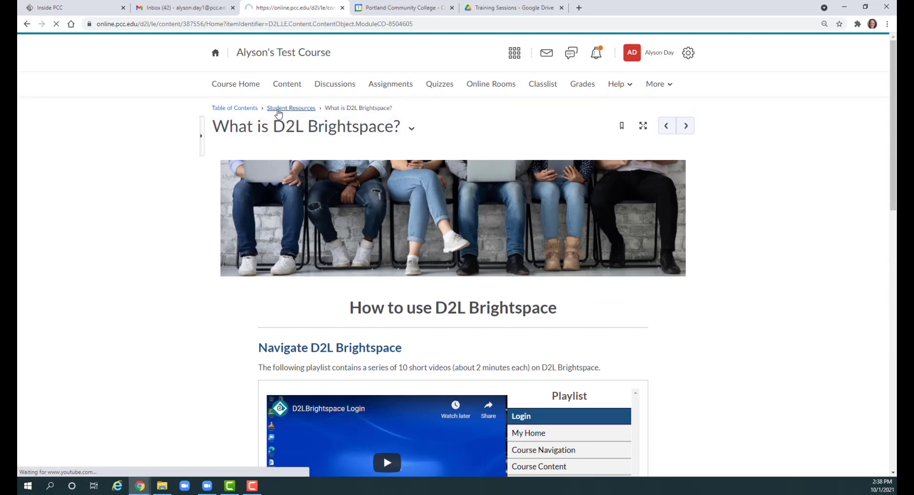
Open the Where Can I Find Help? topic, review its list of student services to the end, and return to Student Resources.
scroll(336, 295, down, 2)
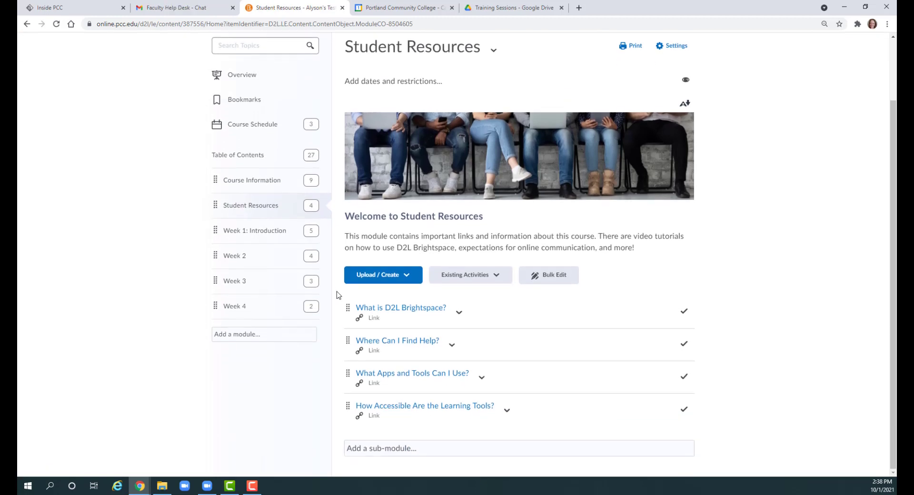
click(389, 340)
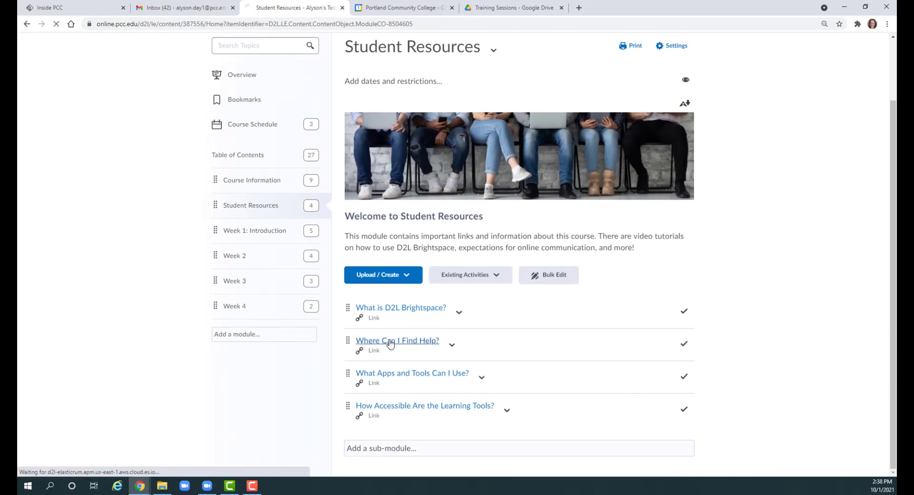
scroll(718, 295, down, 4)
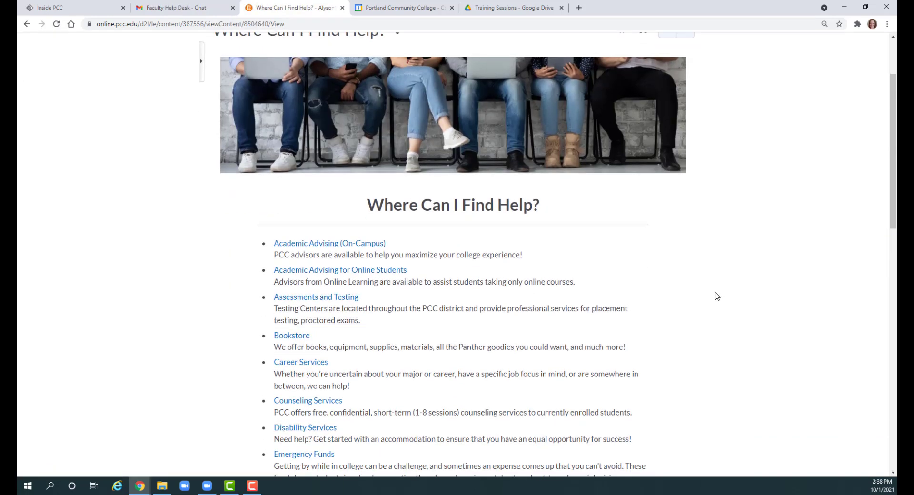
scroll(717, 296, down, 5)
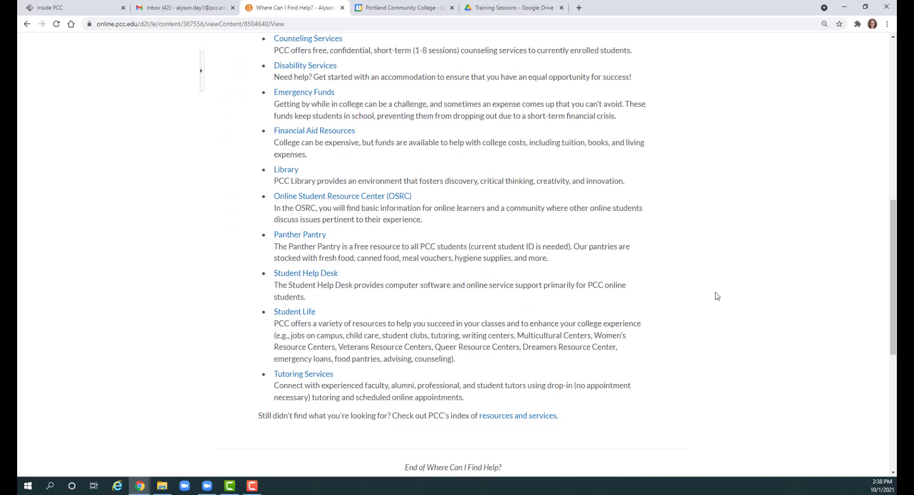
scroll(716, 296, up, 4)
scroll(716, 296, up, 1)
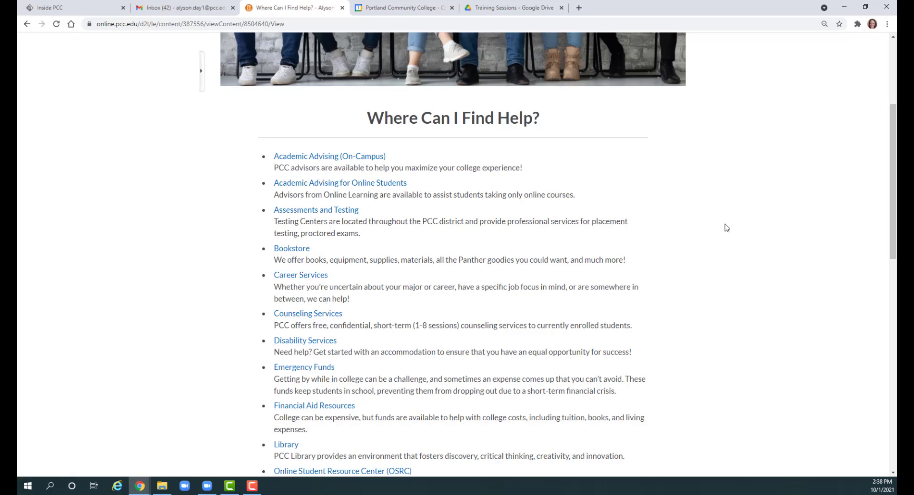
scroll(726, 228, down, 5)
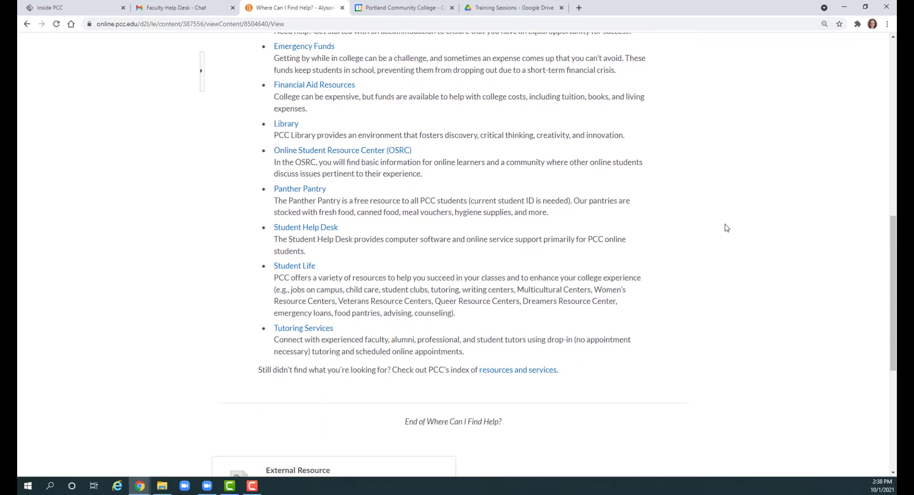
scroll(726, 228, up, 10)
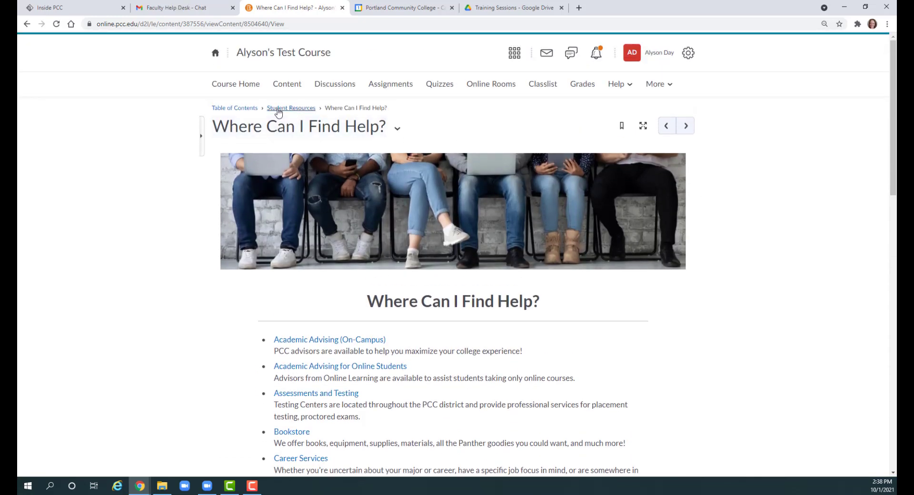
click(279, 110)
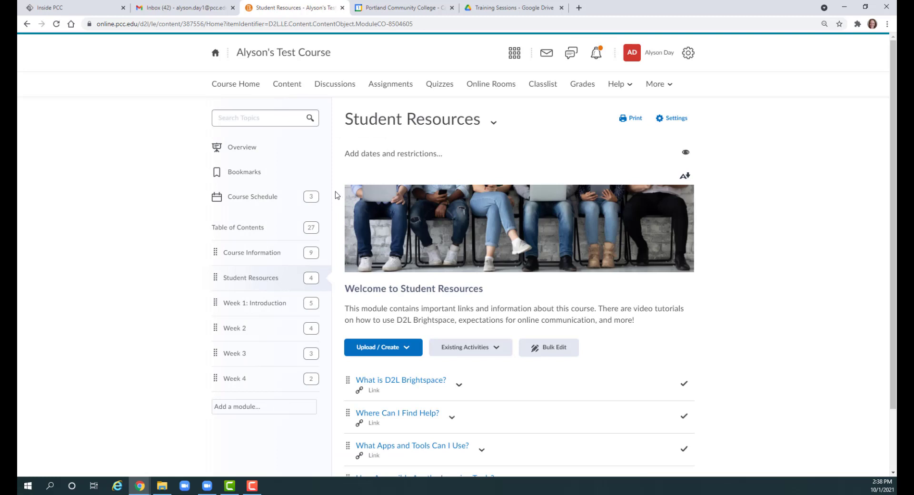
Open the What Apps and Tools Can I Use? topic, review the listed tools, and return to Student Resources.
scroll(335, 195, down, 2)
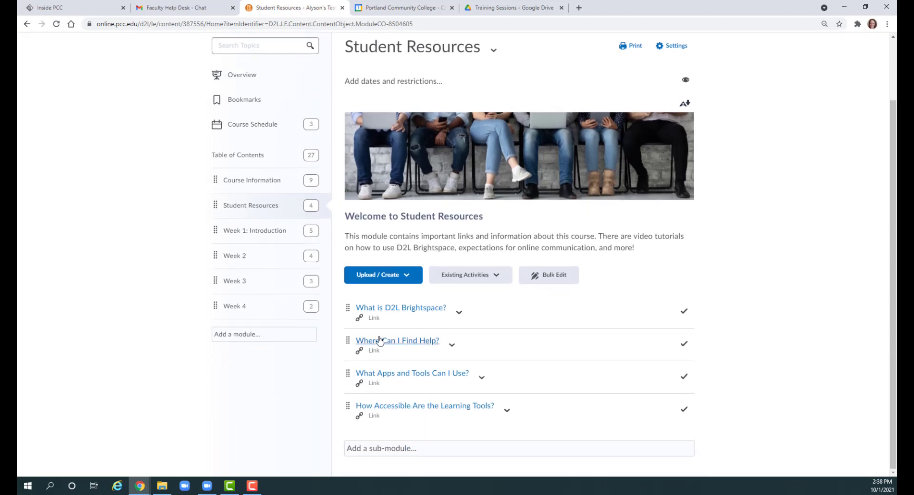
click(403, 376)
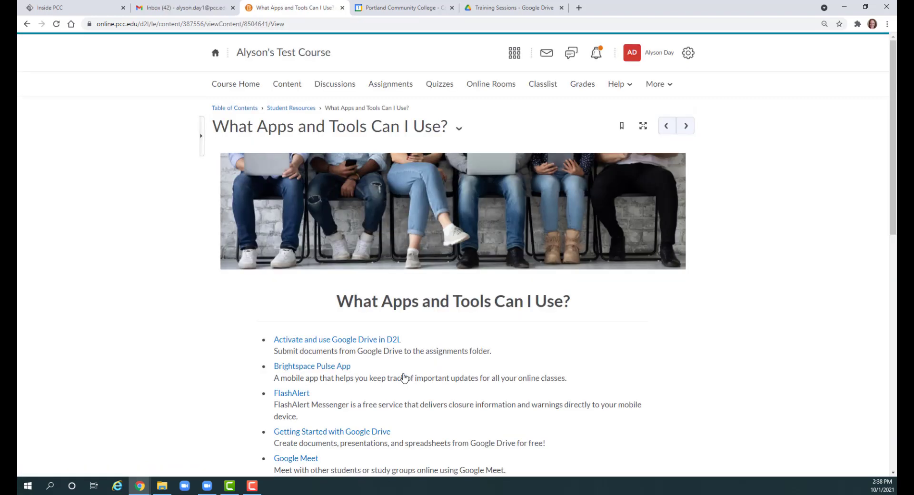
scroll(579, 360, down, 3)
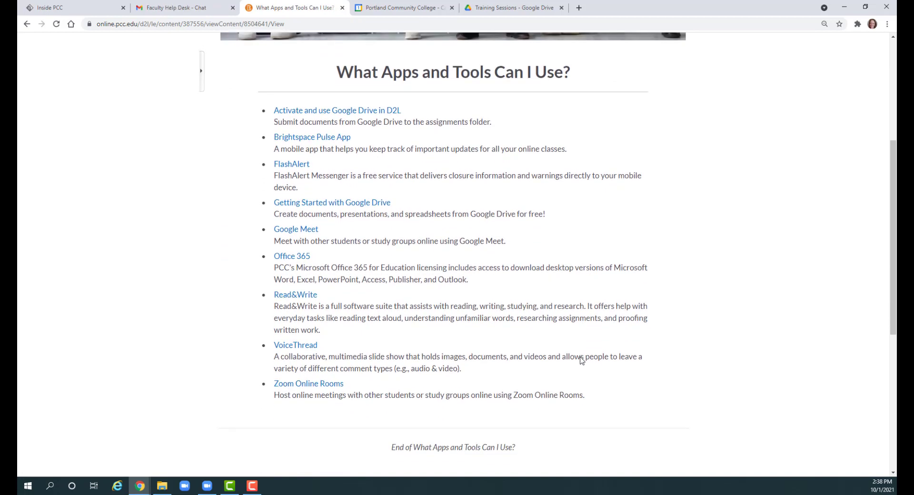
scroll(580, 360, up, 5)
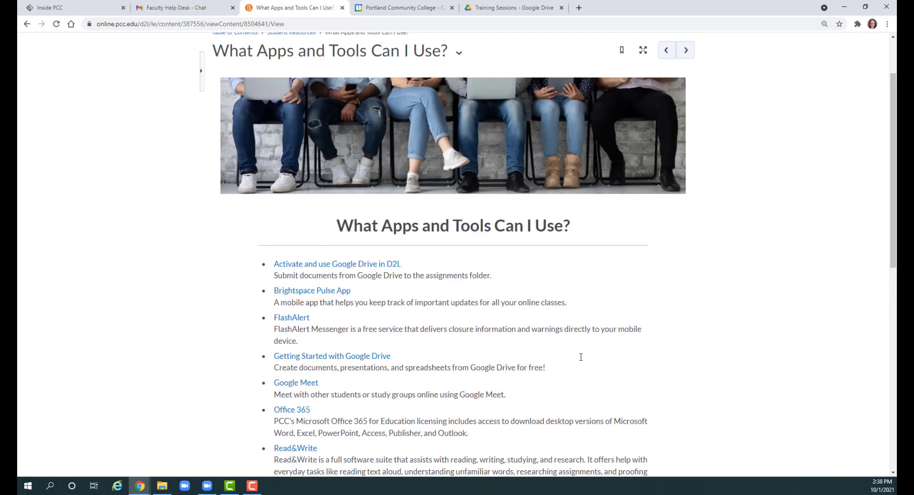
click(297, 109)
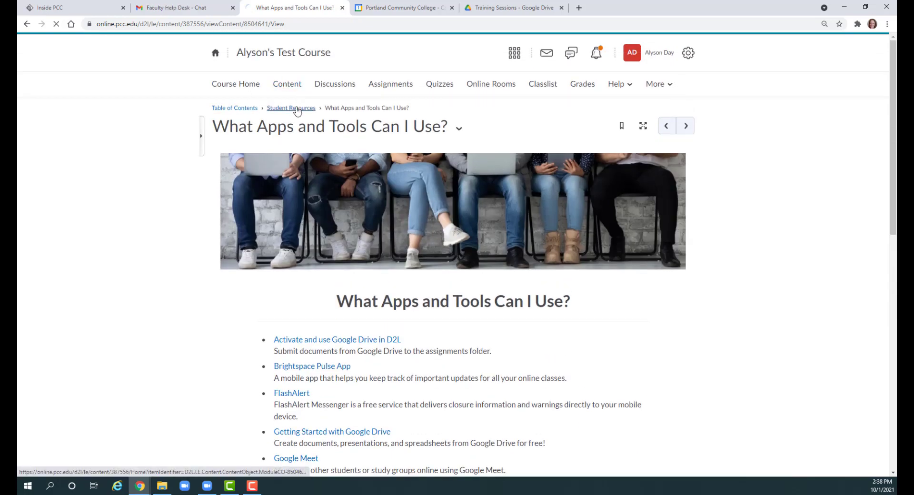
Open the How Accessible Are the Learning Tools? topic, review the commonly used applications, and return to Student Resources.
scroll(443, 324, down, 2)
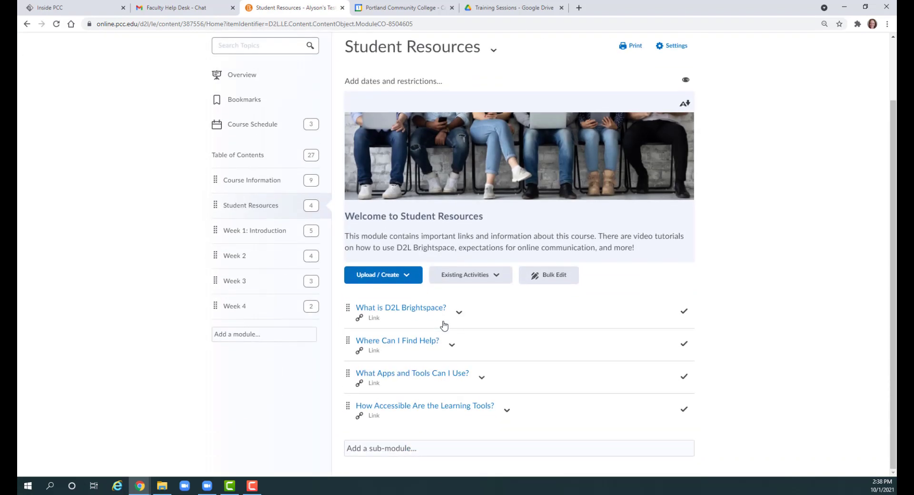
click(419, 410)
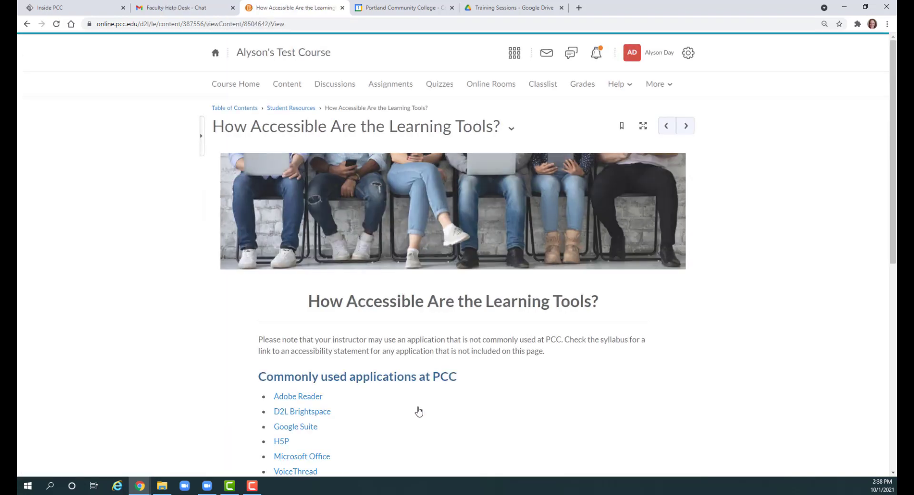
scroll(491, 383, down, 2)
scroll(490, 383, down, 3)
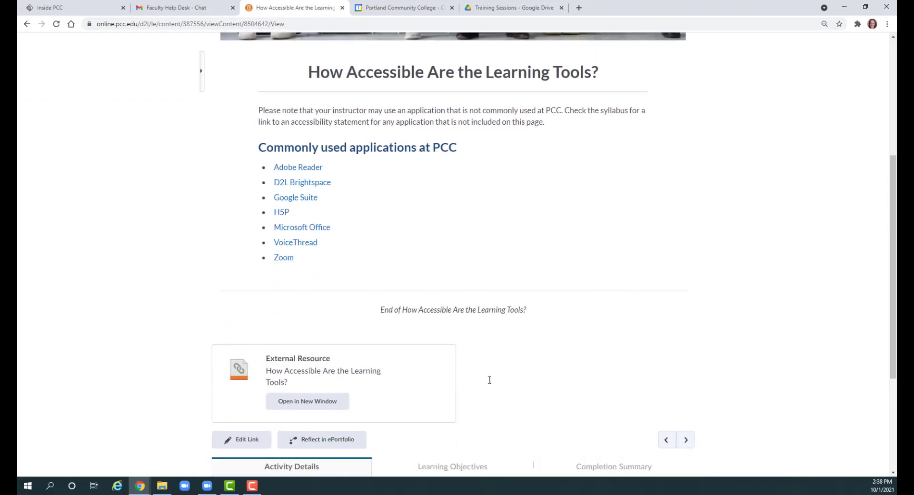
scroll(490, 383, up, 5)
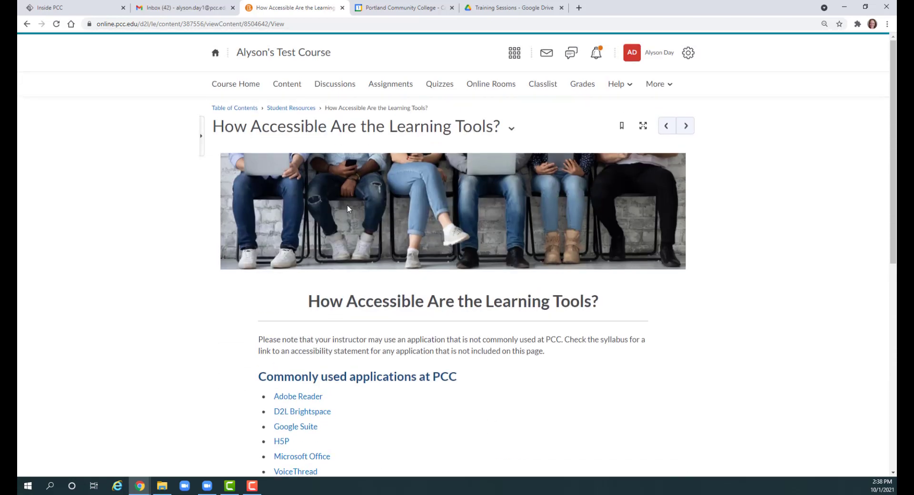
click(284, 108)
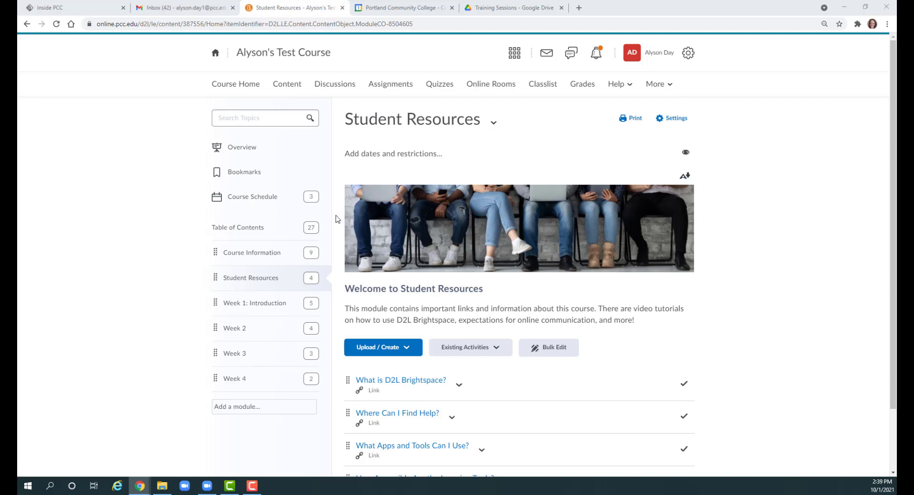
Open the Week 1: Introduction module and review its welcome text, intro, lecture notes, discussion and assignment topics.
scroll(336, 219, down, 1)
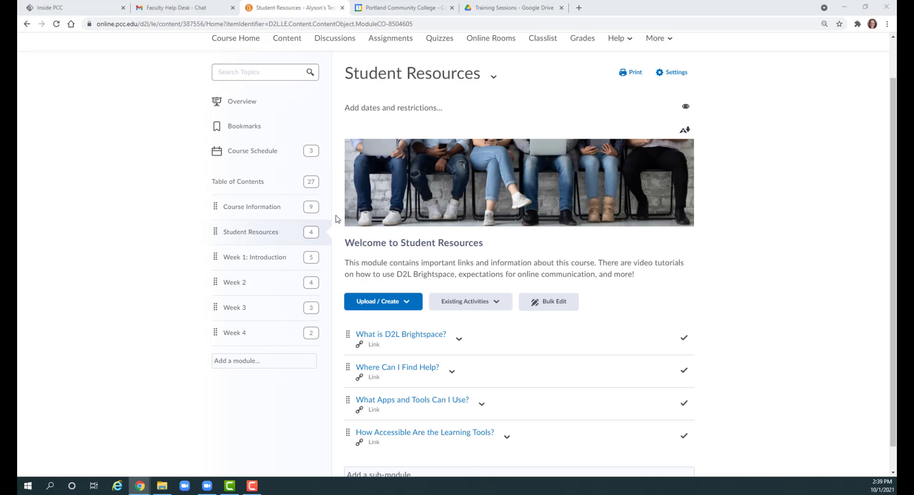
click(228, 261)
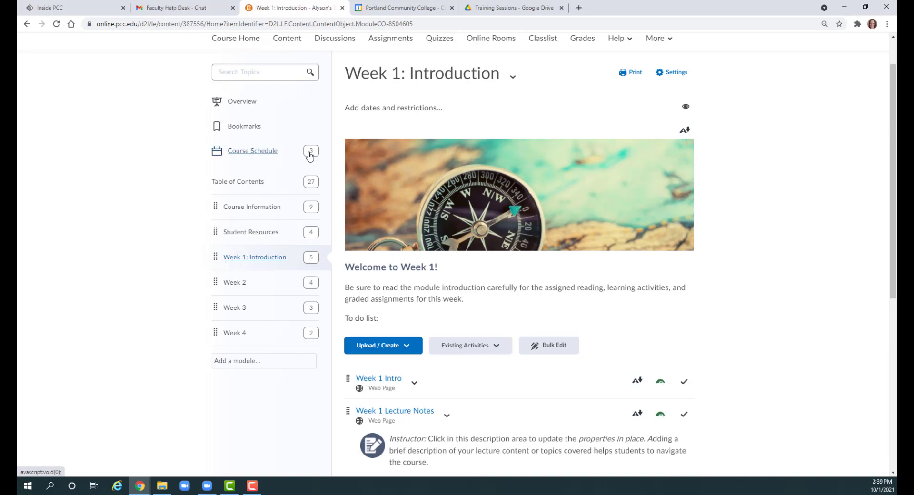
scroll(339, 183, down, 5)
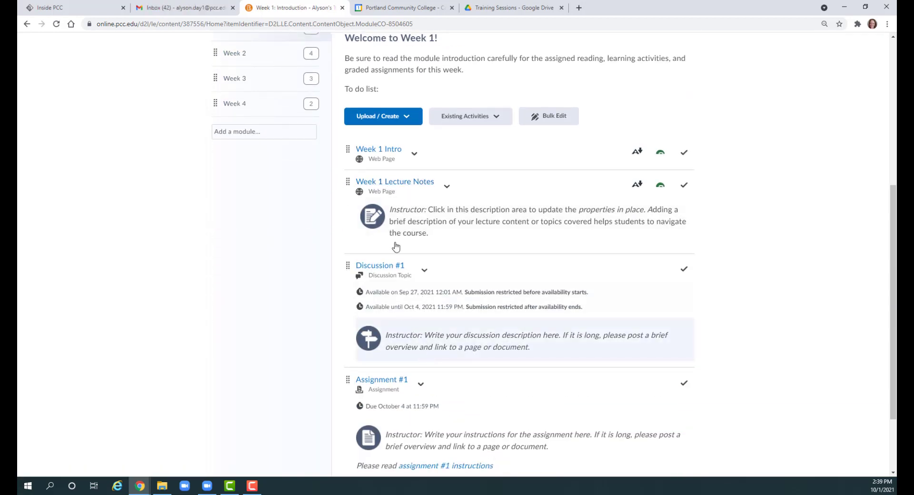
scroll(335, 191, up, 2)
scroll(336, 191, up, 2)
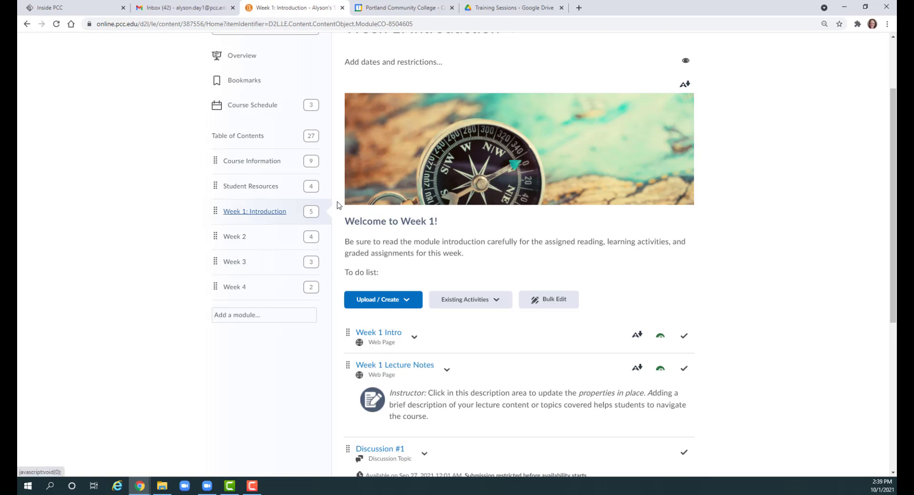
scroll(336, 205, down, 3)
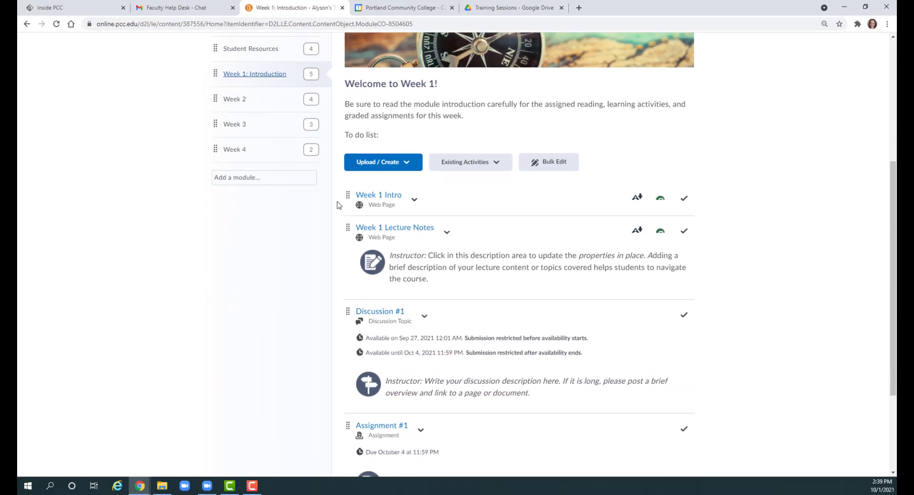
scroll(337, 204, down, 1)
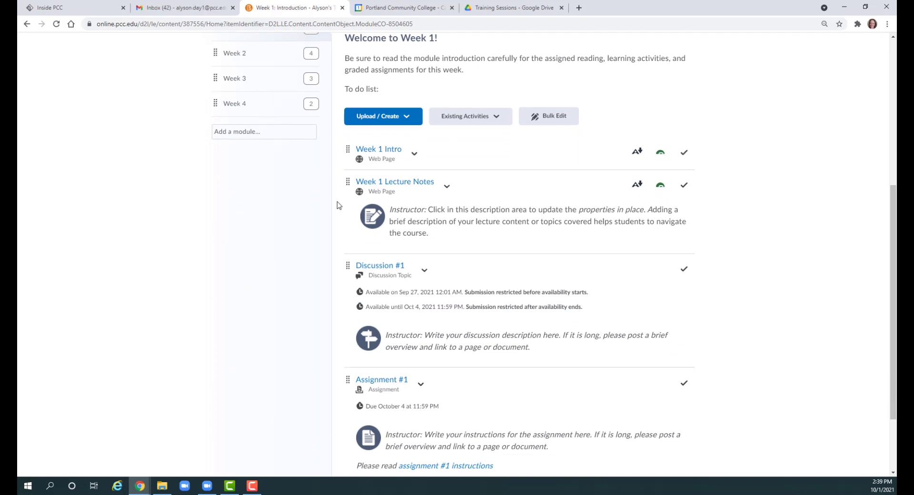
scroll(337, 205, down, 2)
scroll(337, 205, up, 6)
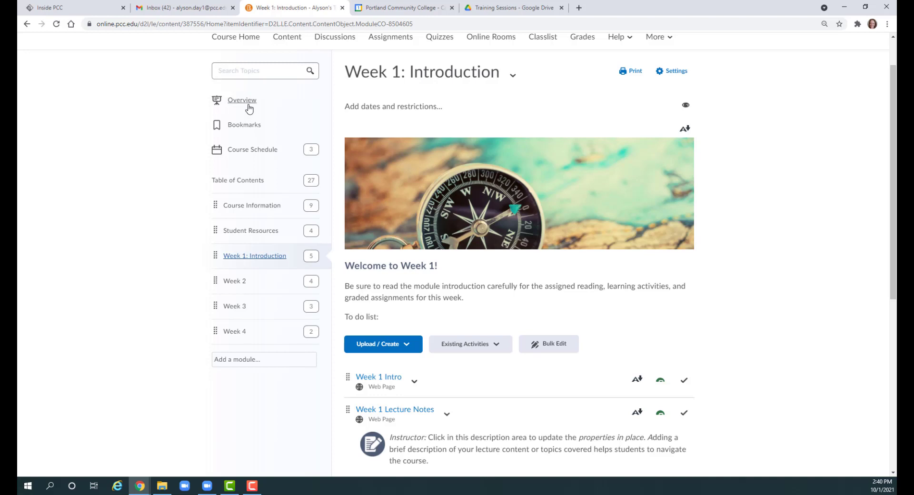
Add a new module named Week 5 after Week 4 in the course's table of contents.
click(235, 361)
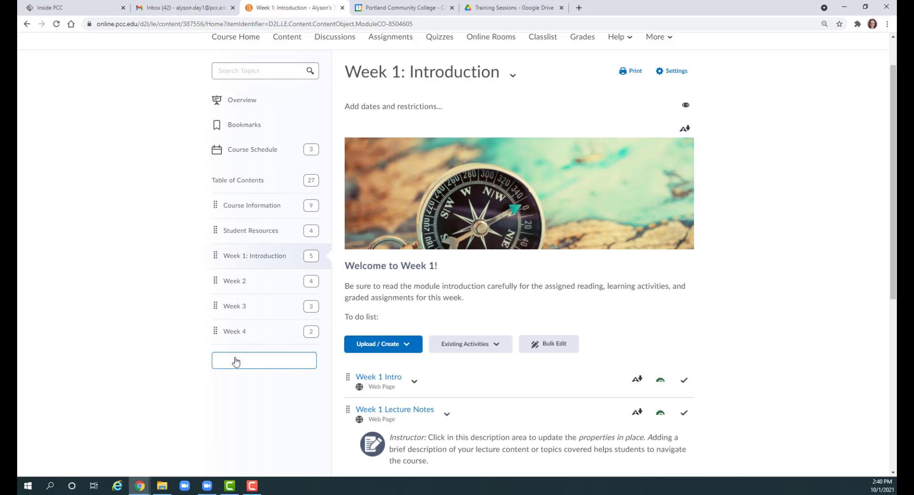
text(Week 5)
key(Return)
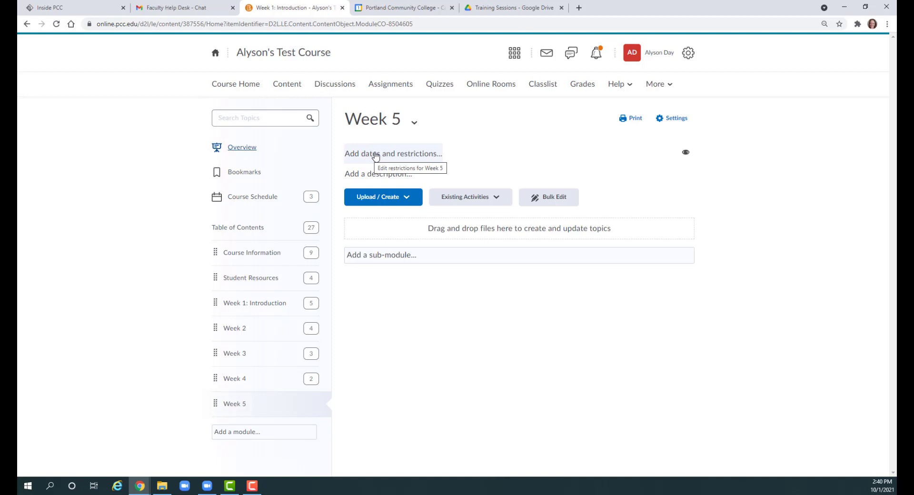
Open the Week 5 module's dates and restrictions, review the start, due, end date and release condition options, and cancel.
click(375, 154)
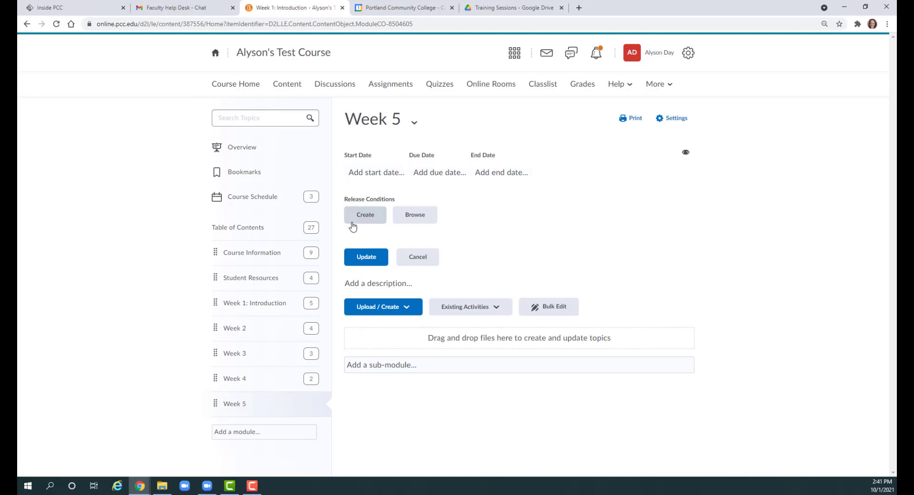
mouse_move(343, 200)
mouse_down()
mouse_move(385, 201)
mouse_move(360, 199)
mouse_up()
click(340, 191)
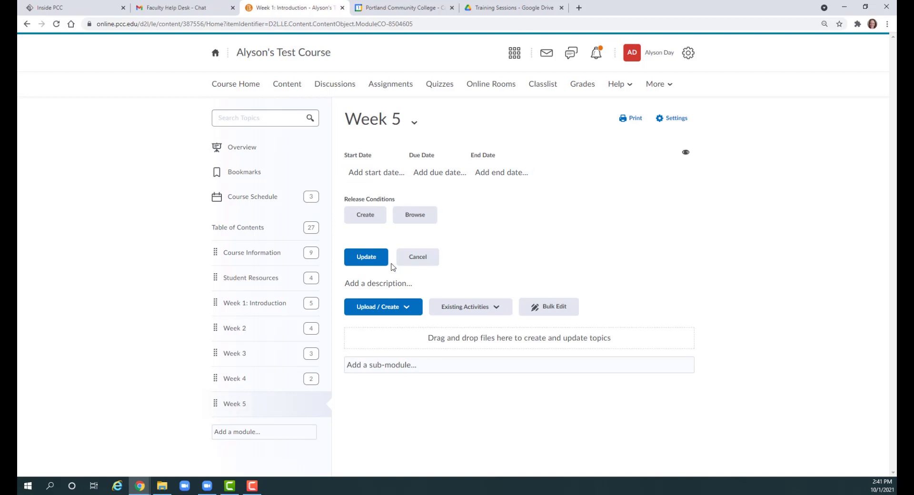
click(414, 259)
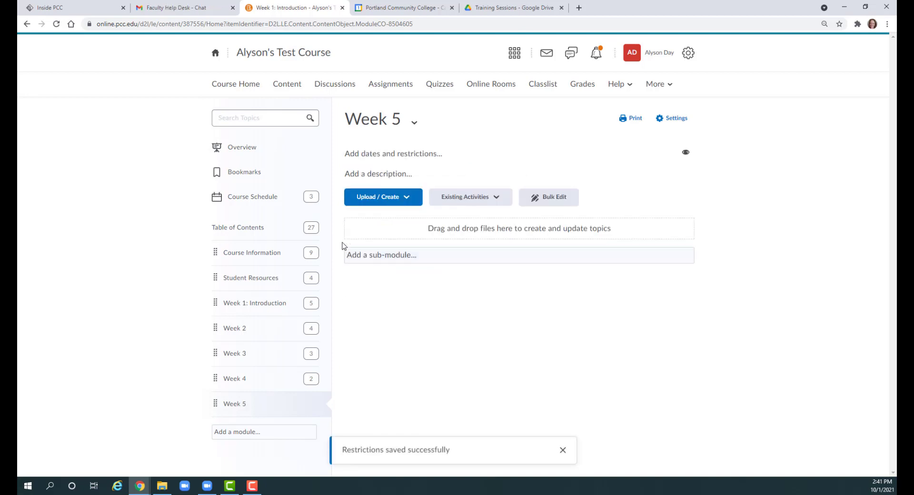
Start a description for Week 5 in an enlarged editor, entering "This week wee will cover volcanoes of teh Nrowest.".
click(371, 178)
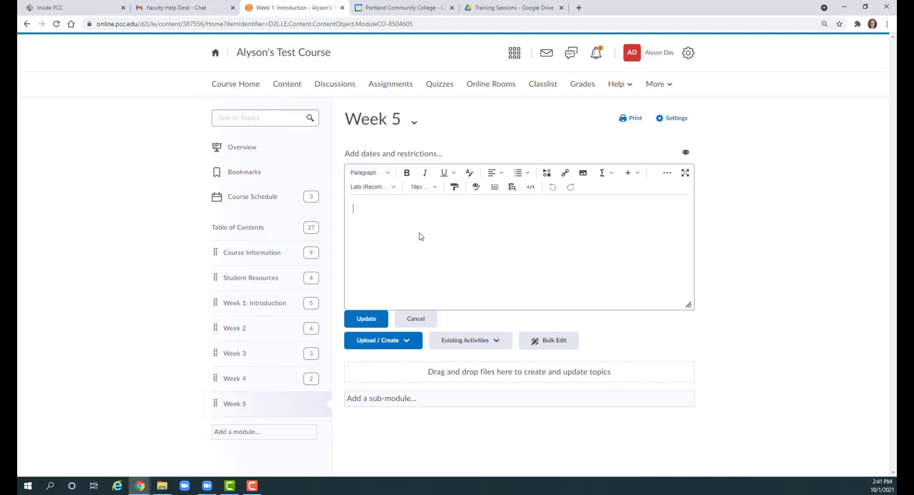
drag(687, 303, 690, 400)
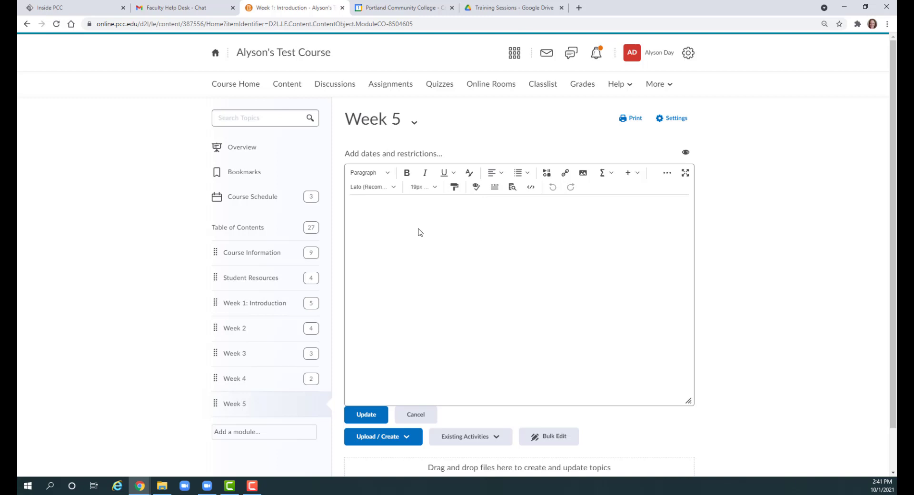
text(his week wee will cover)
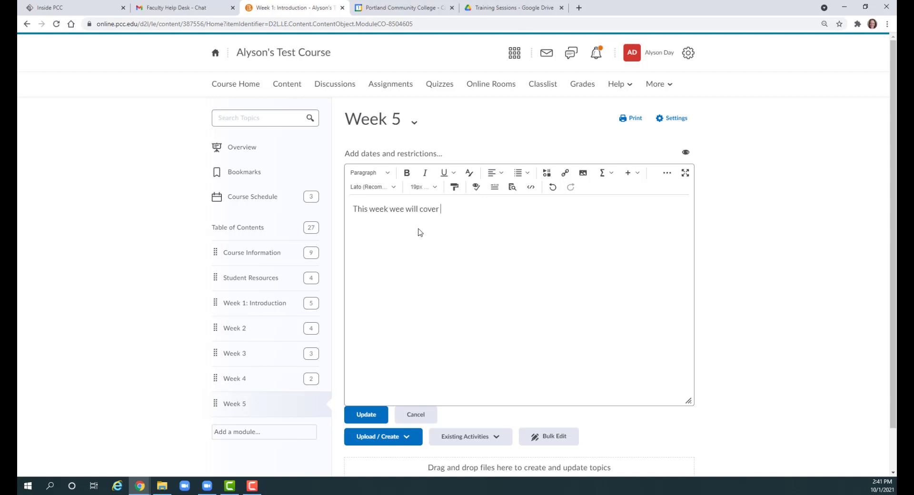
text(es of teh Nrowest.)
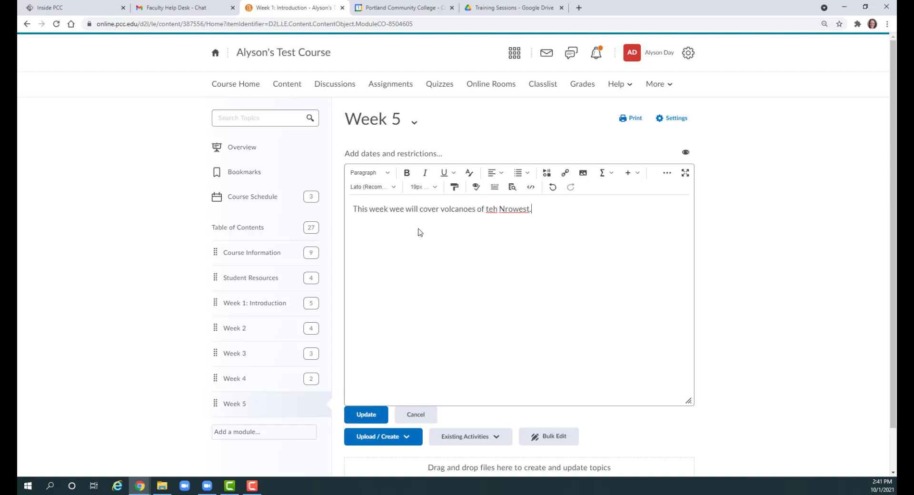
Correct the misspelled ending of the Week 5 description so it reads "volcanoes of the Northwest.".
right_click(492, 209)
click(497, 219)
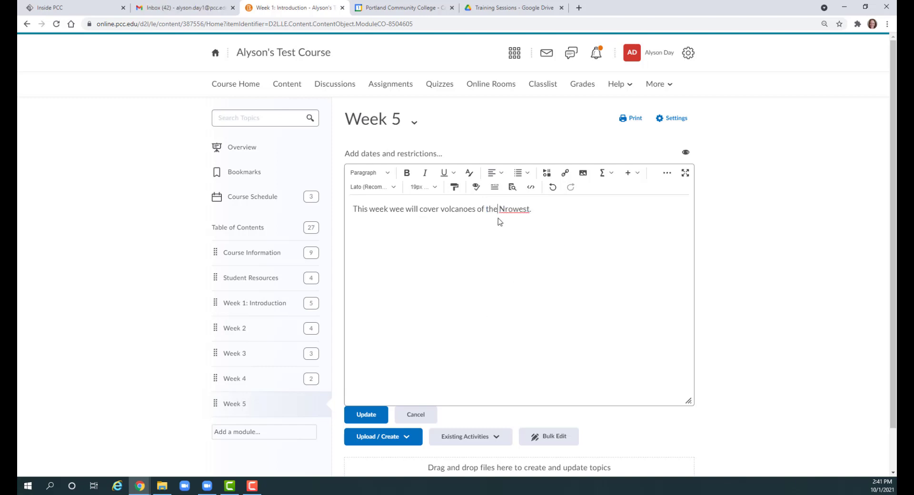
right_click(509, 210)
click(502, 210)
key(BackSpace)
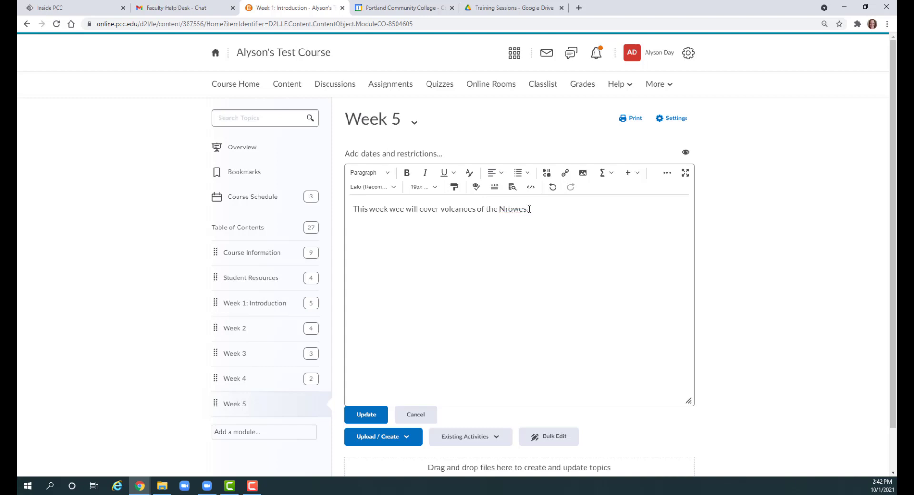
key(BackSpace)
key(BackSpace)
key(BackSpace)
text(orthwest.)
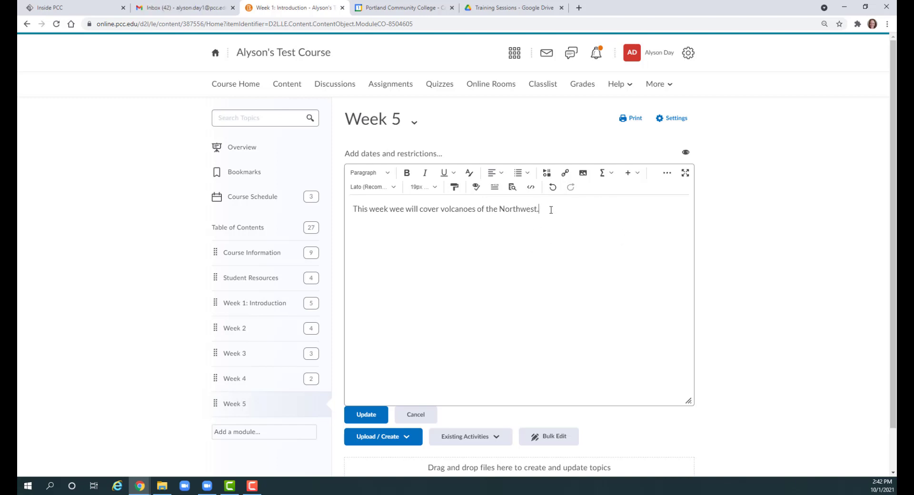
Add the bullets "Please read pages 25-40 in your text", "Complete week 5 assignment" and "participate in week 5 discussion", and save the description.
key(Return)
text(Please read pages 25-)
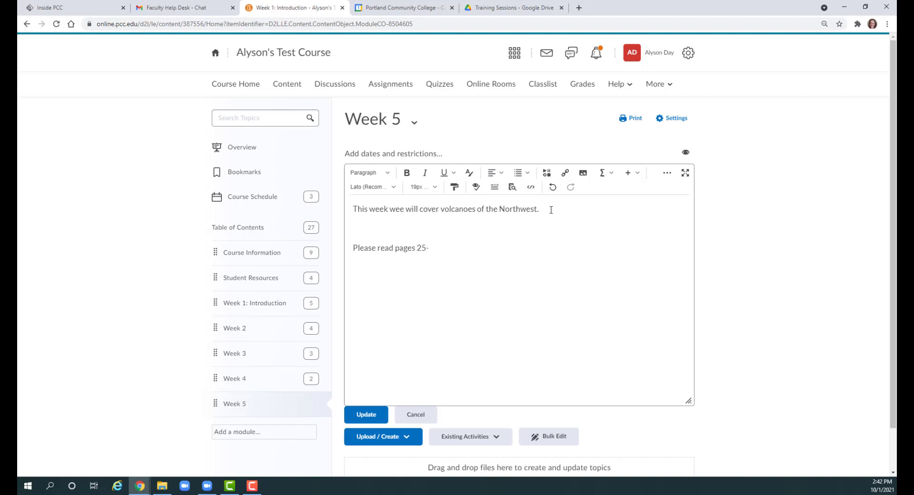
text(40 in your text)
click(526, 172)
click(533, 190)
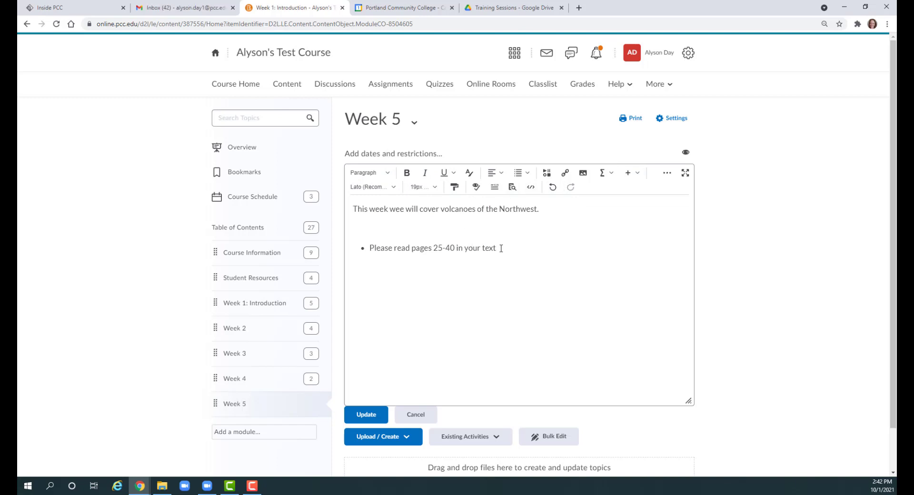
text(Complete week 5 assignment)
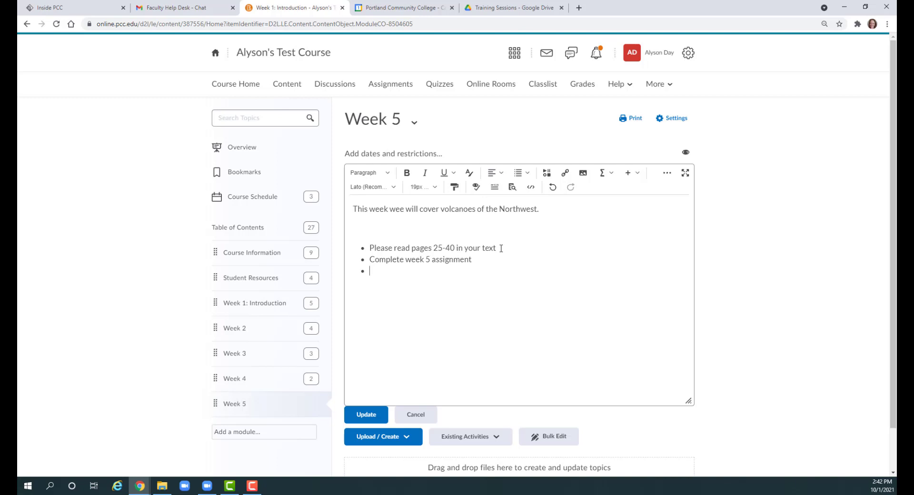
text( participate in week 5 discussion)
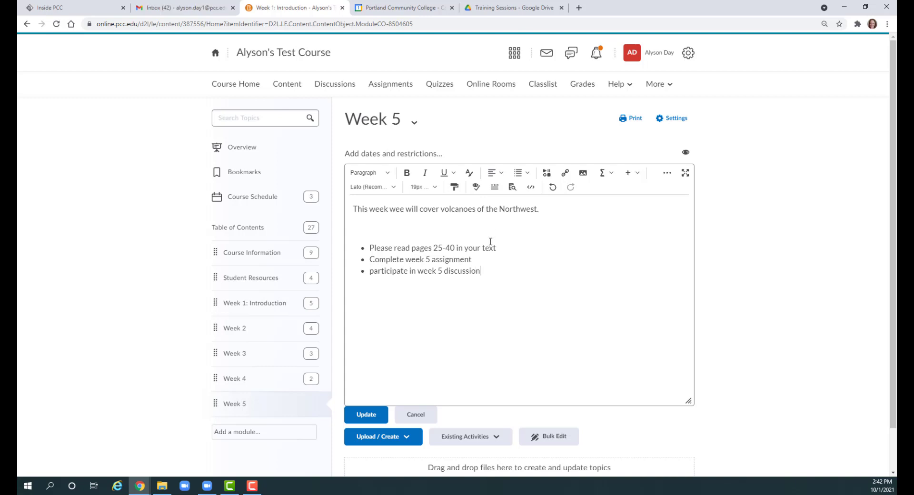
click(367, 415)
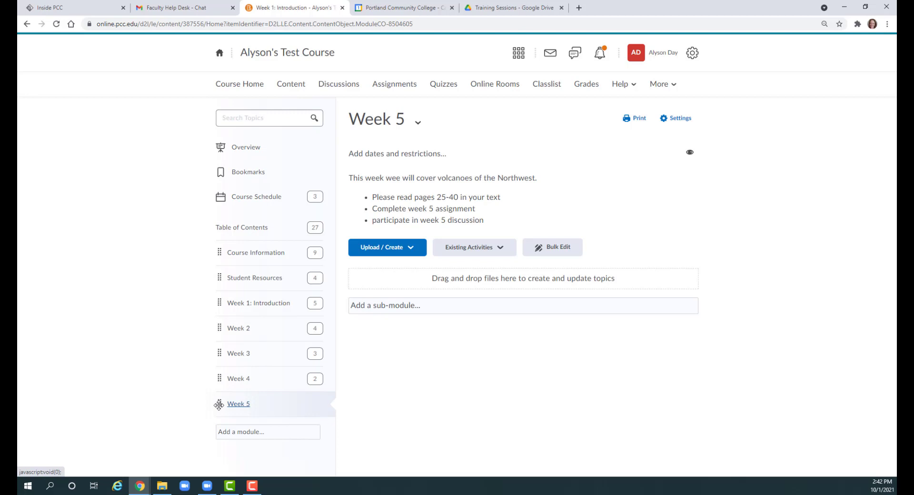
Move the Week 5 module between Week 2 and Week 3, and return it to its place after Week 4.
mouse_move(219, 405)
mouse_down()
mouse_move(218, 336)
mouse_move(216, 388)
mouse_up()
drag(219, 403, 222, 341)
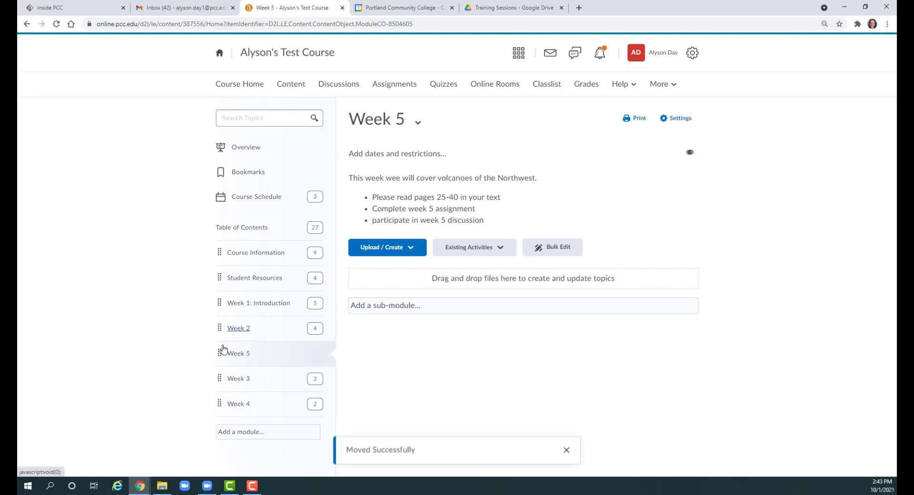
drag(219, 352, 219, 417)
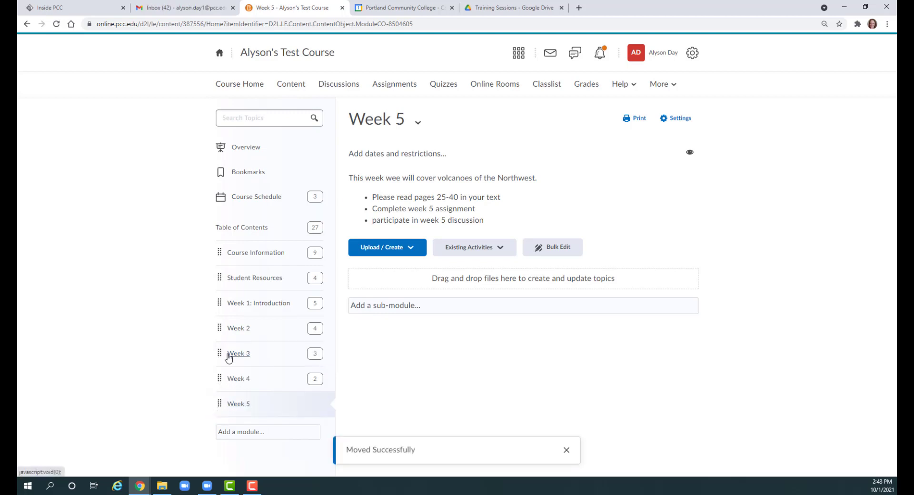
Move the Assignment #1 topic from the Week 1: Introduction module to the Week 2 module.
click(252, 304)
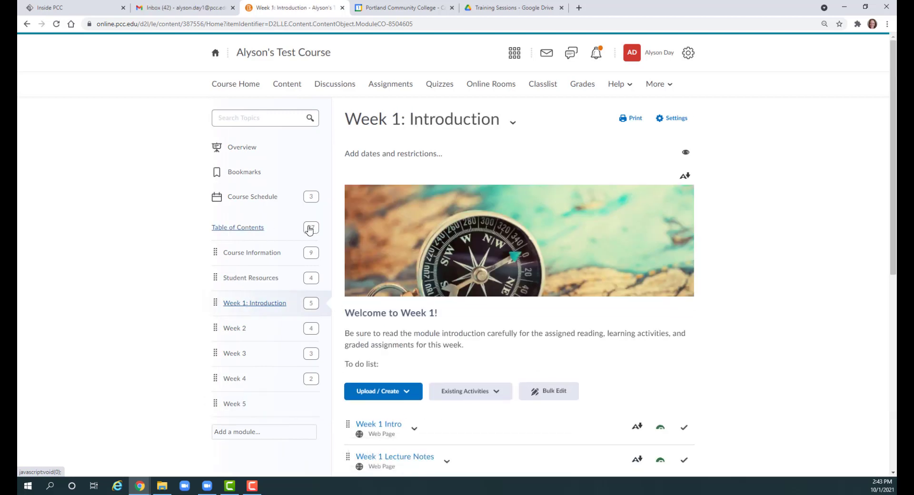
scroll(339, 223, down, 4)
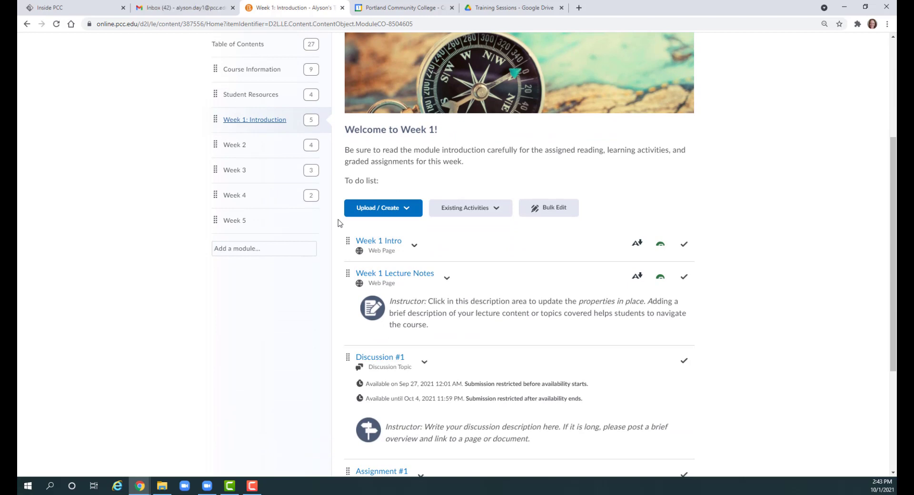
scroll(340, 222, down, 4)
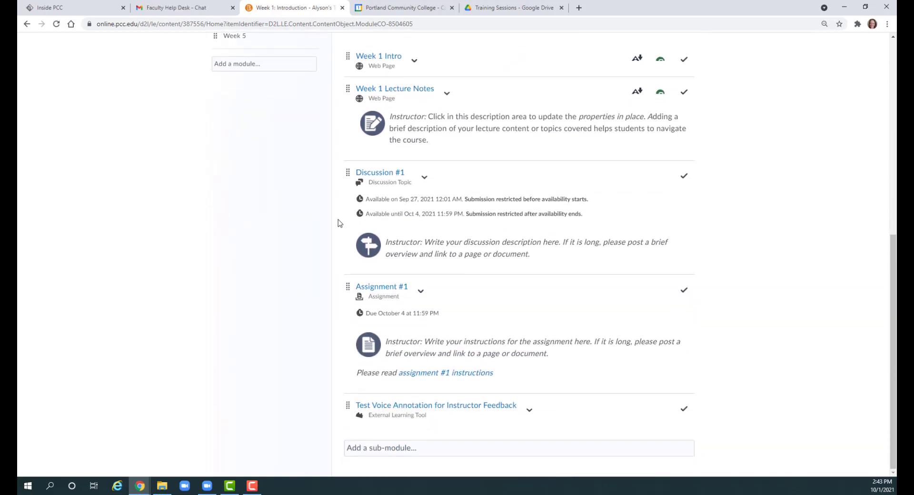
click(421, 296)
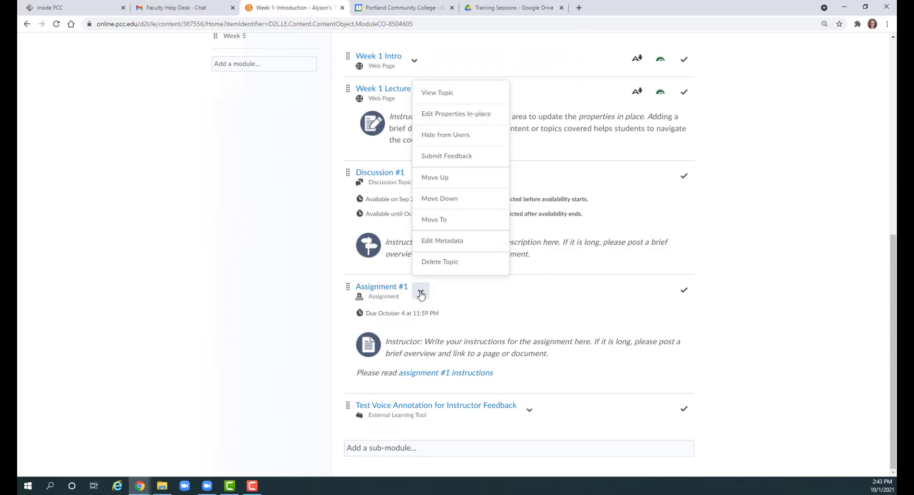
click(445, 224)
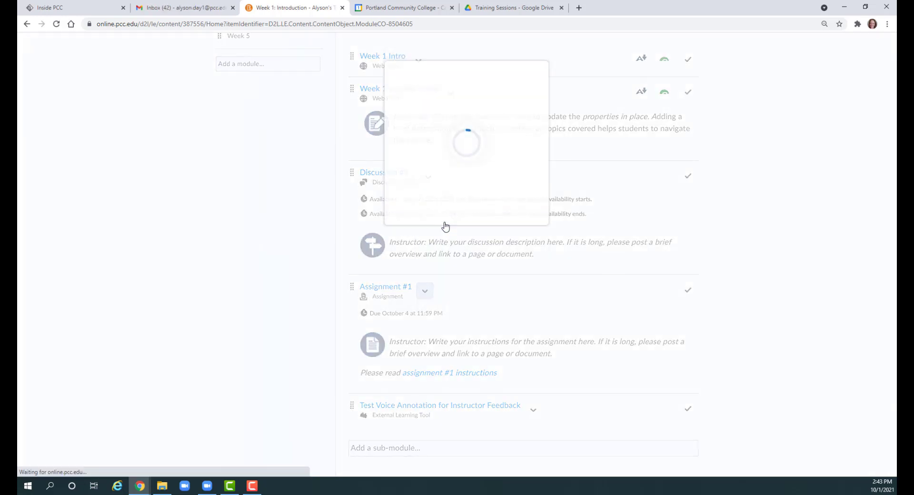
click(361, 181)
click(376, 248)
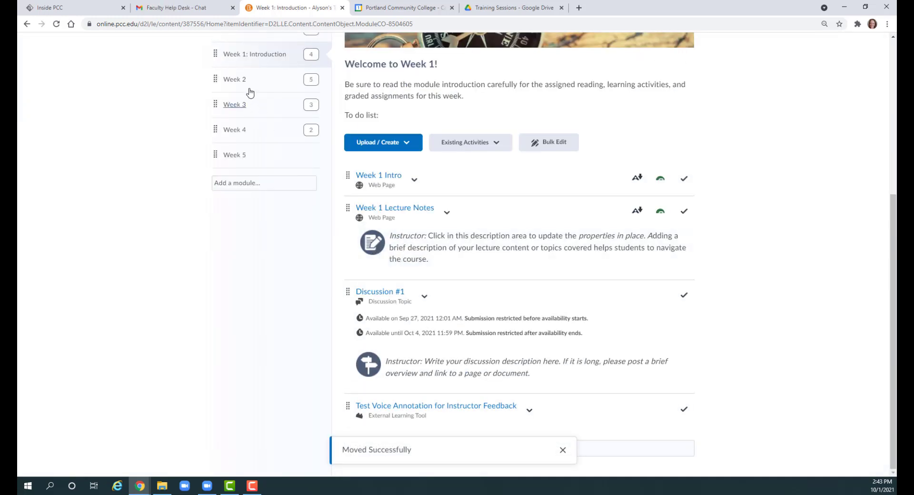
Open the Week 2 module and move its Assignment #1 topic back to Week 1: Introduction.
click(232, 81)
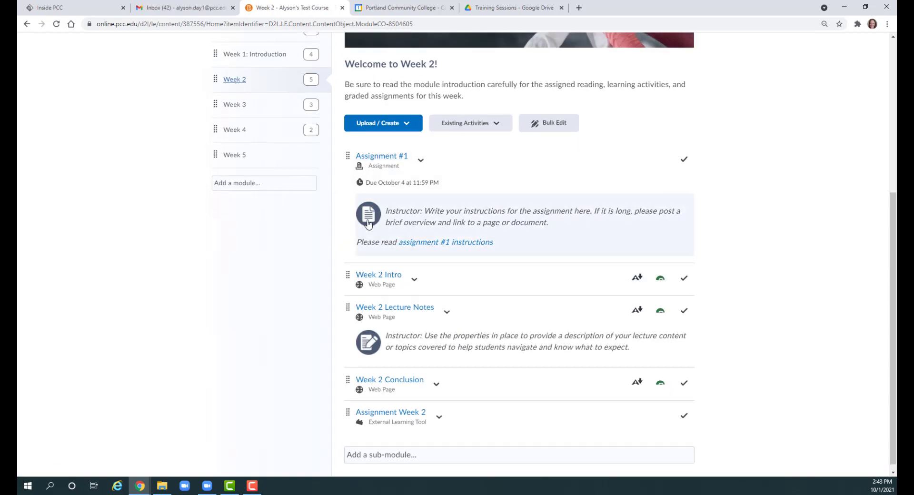
click(421, 162)
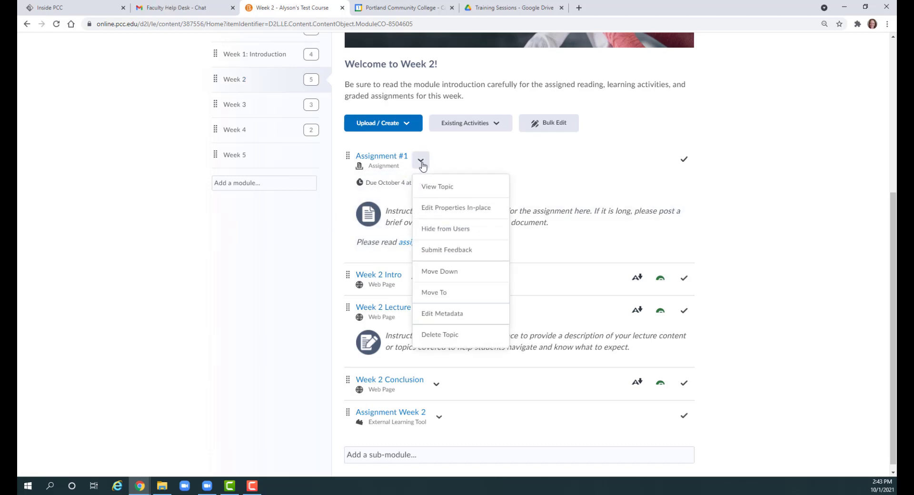
click(444, 291)
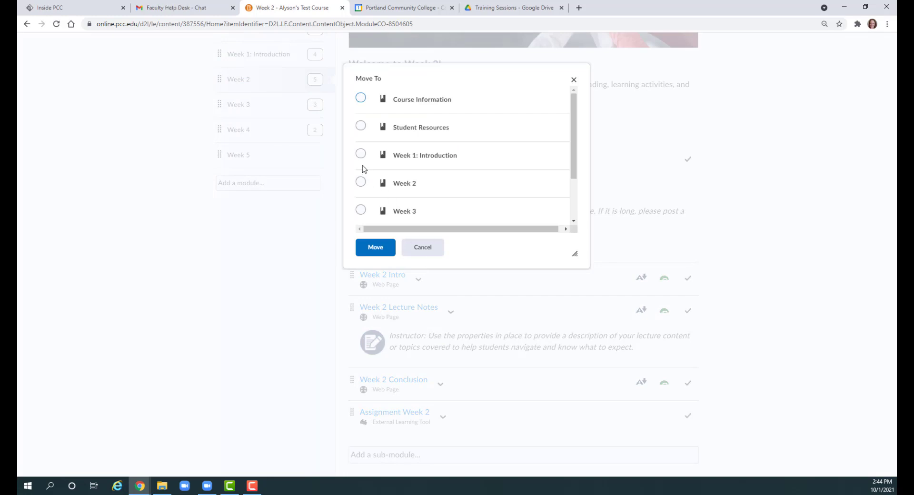
click(361, 154)
click(374, 248)
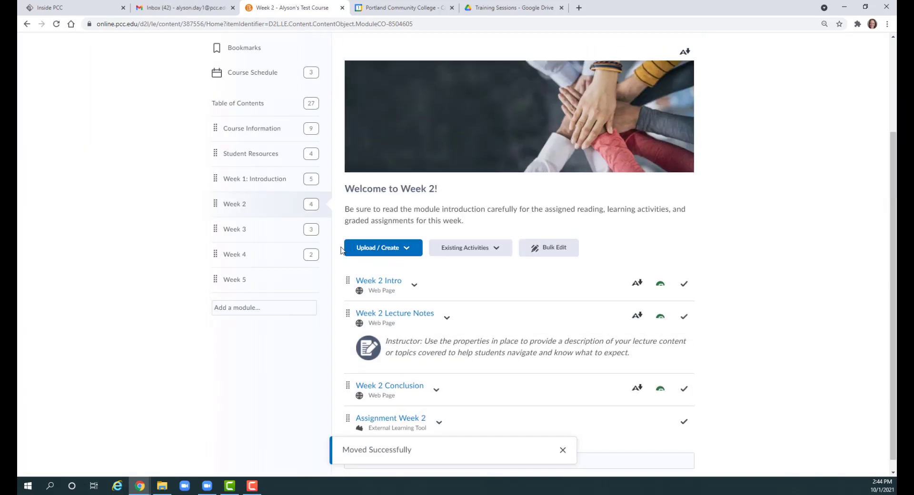
In the Week 1: Introduction module, reorder Assignment #1 to sit between Week 1 Lecture Notes and Discussion #1.
scroll(340, 249, down, 1)
click(255, 168)
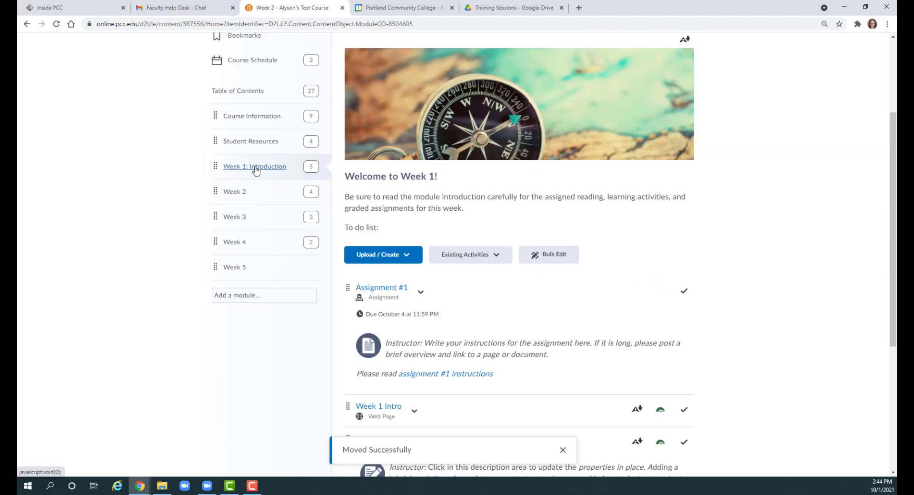
scroll(342, 214, down, 2)
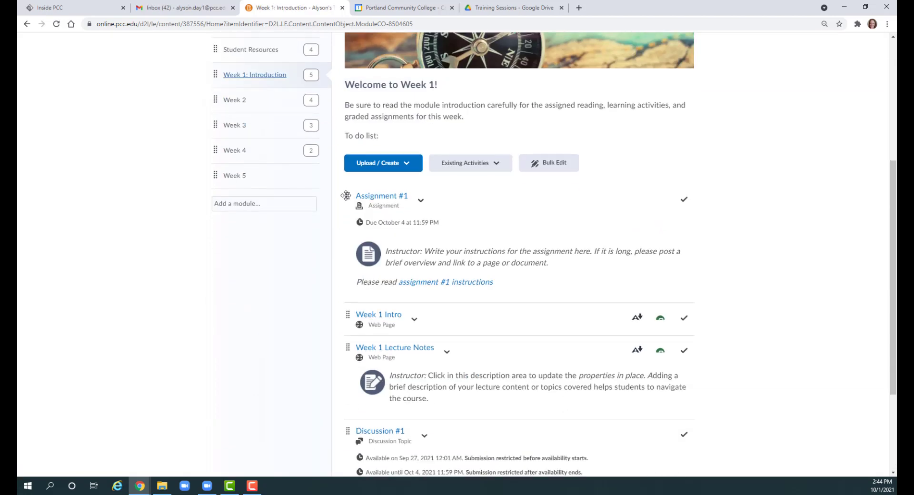
drag(348, 195, 350, 289)
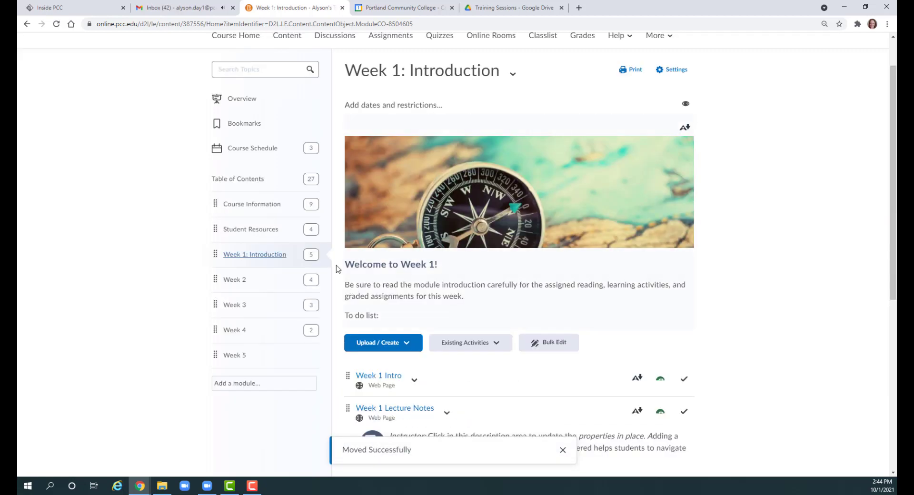
Try to move the Week 1 Intro topic down below Week 1 Lecture Notes.
scroll(338, 261, down, 5)
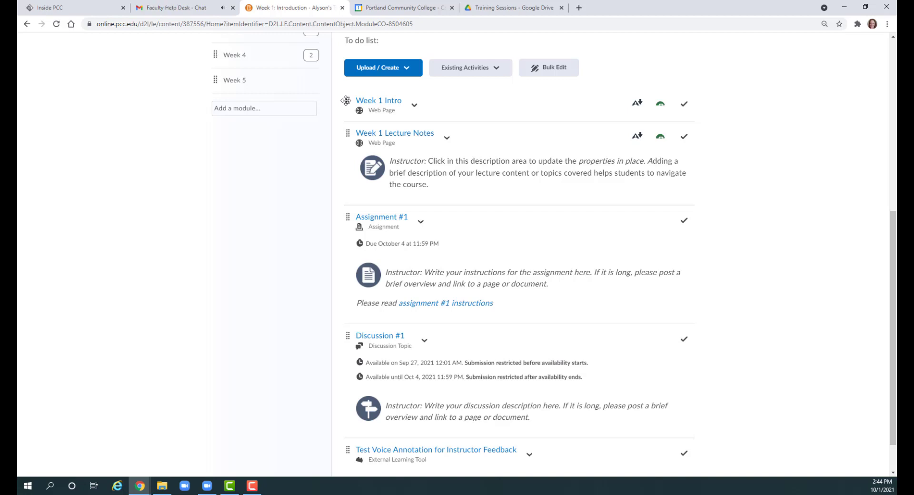
drag(345, 100, 349, 132)
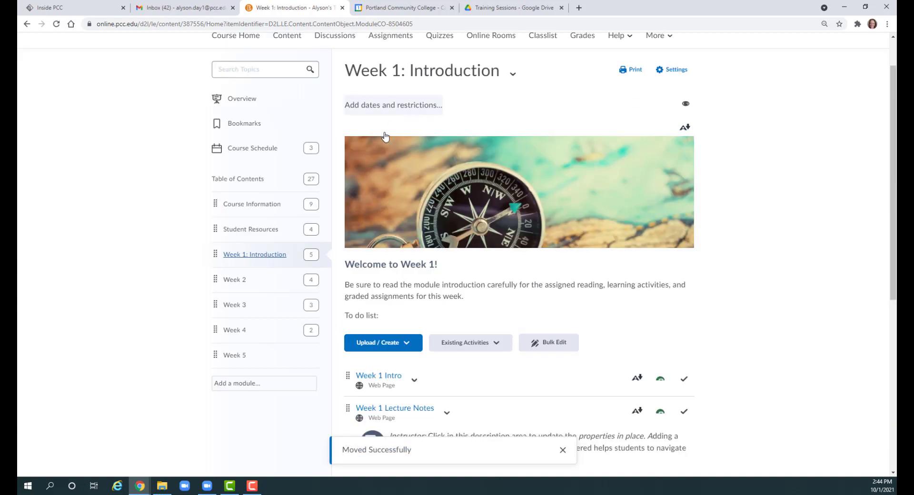
scroll(410, 190, down, 4)
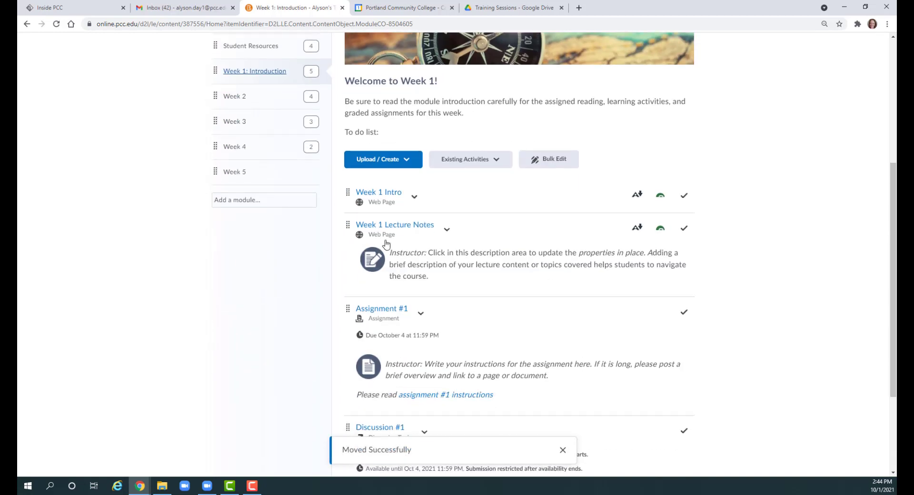
click(414, 197)
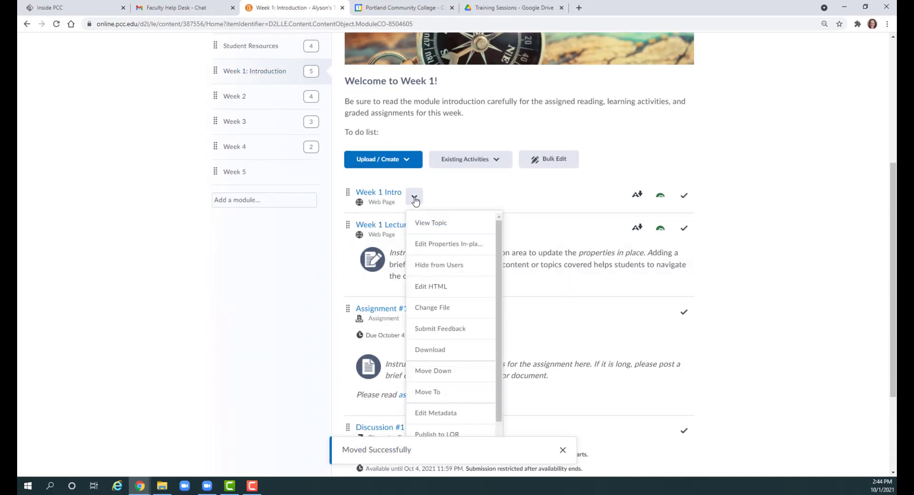
click(434, 374)
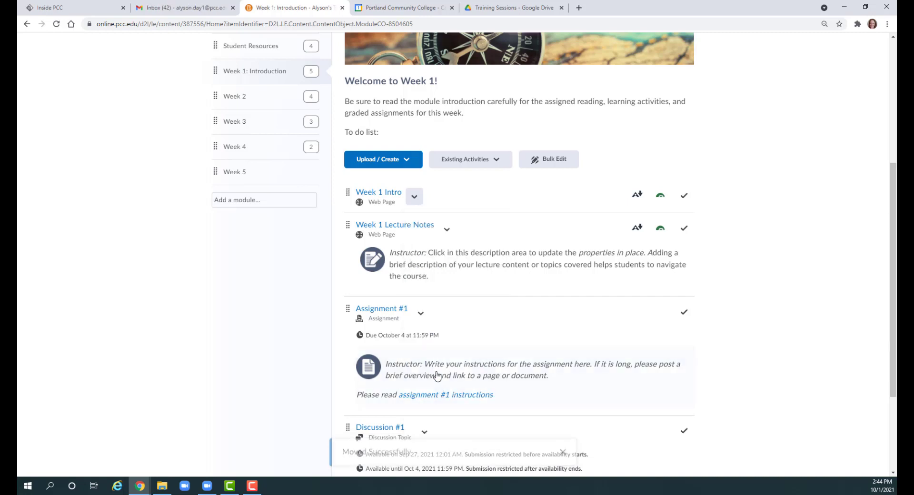
Move the Week 1 Intro topic back up above Week 1 Lecture Notes.
scroll(346, 334, down, 5)
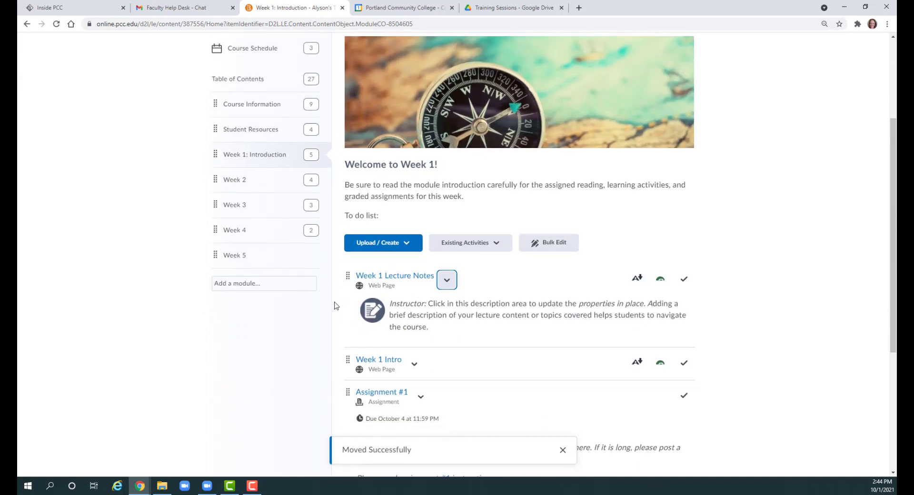
click(414, 237)
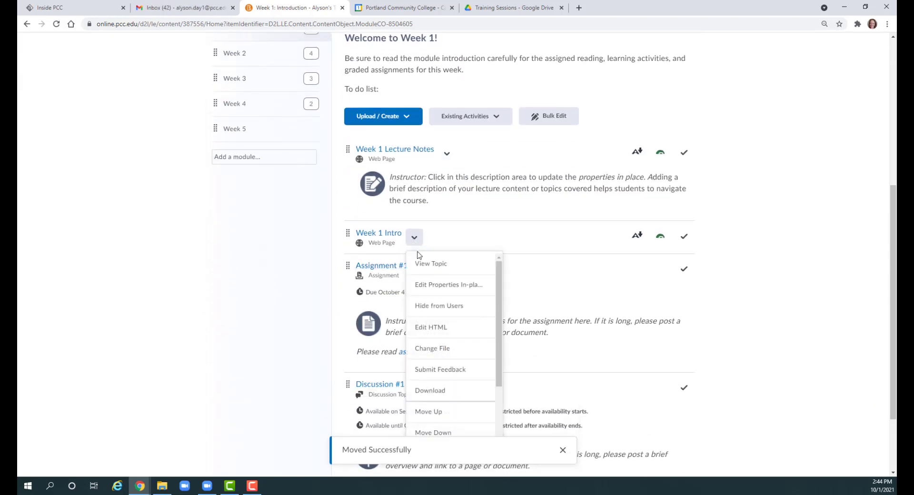
scroll(460, 355, down, 1)
click(434, 367)
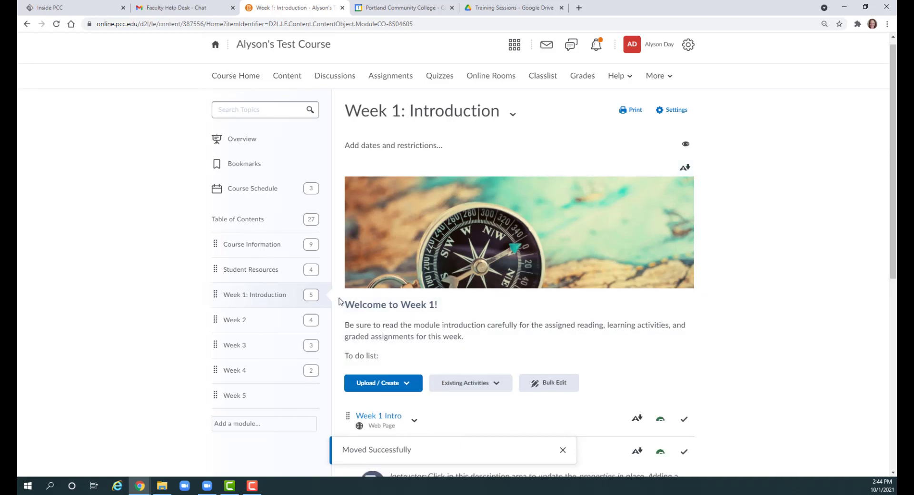
scroll(340, 300, down, 5)
scroll(340, 300, down, 2)
scroll(340, 300, up, 7)
scroll(339, 300, down, 4)
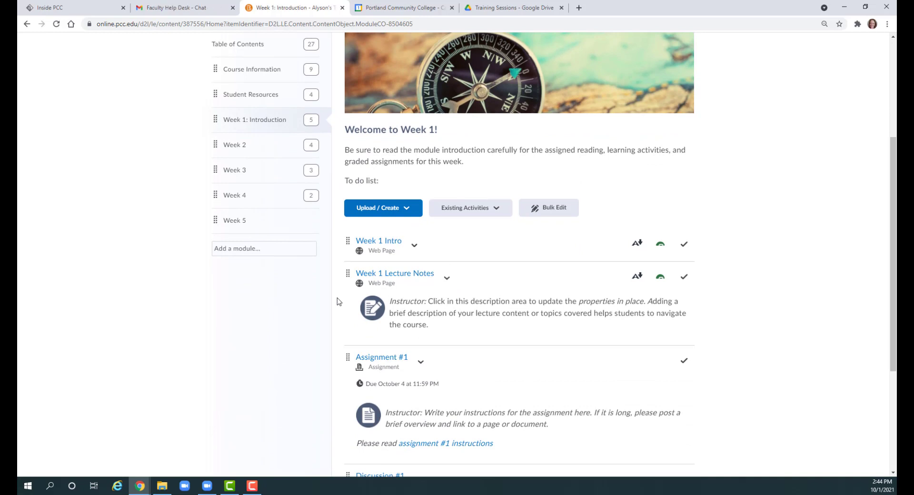
Toggle the visibility of the Week 1: Introduction module off and on, and view its dates and restrictions options without changing them.
scroll(340, 256, up, 4)
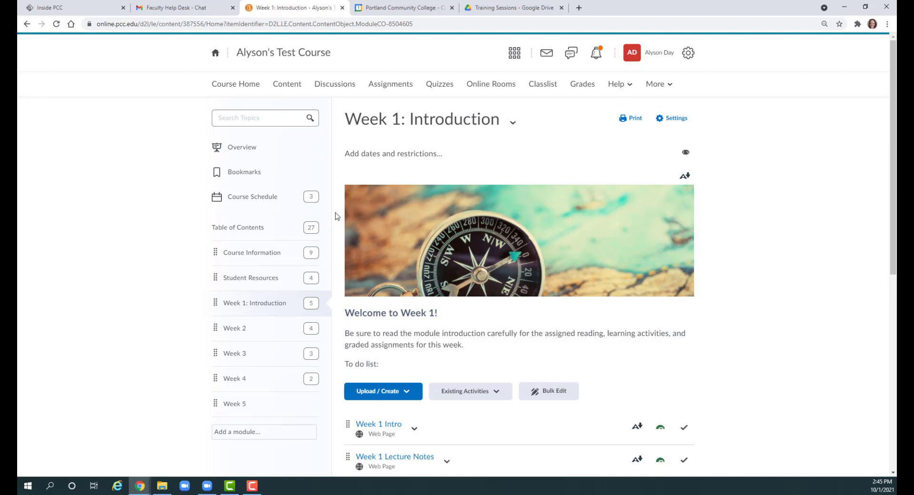
click(685, 155)
click(686, 153)
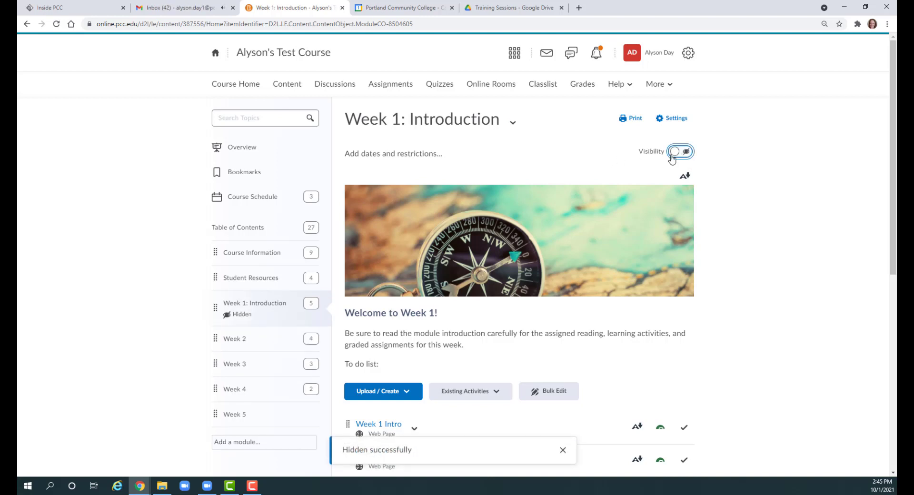
click(678, 152)
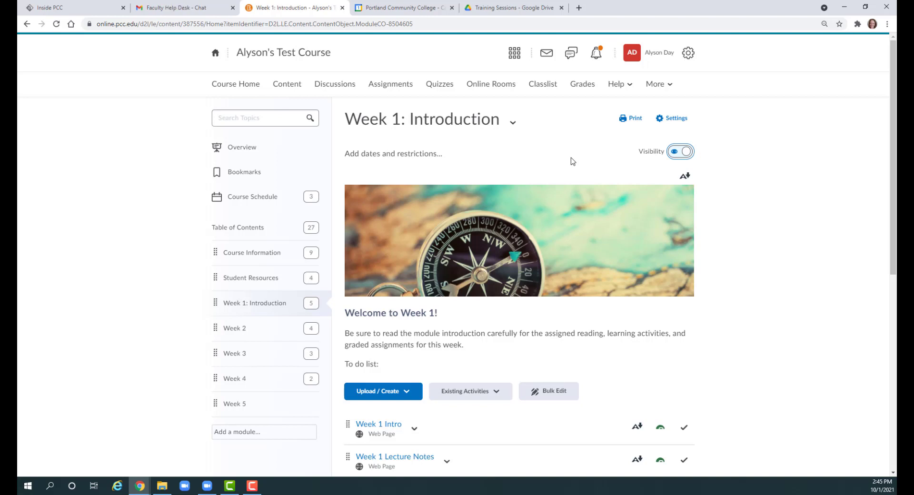
click(373, 154)
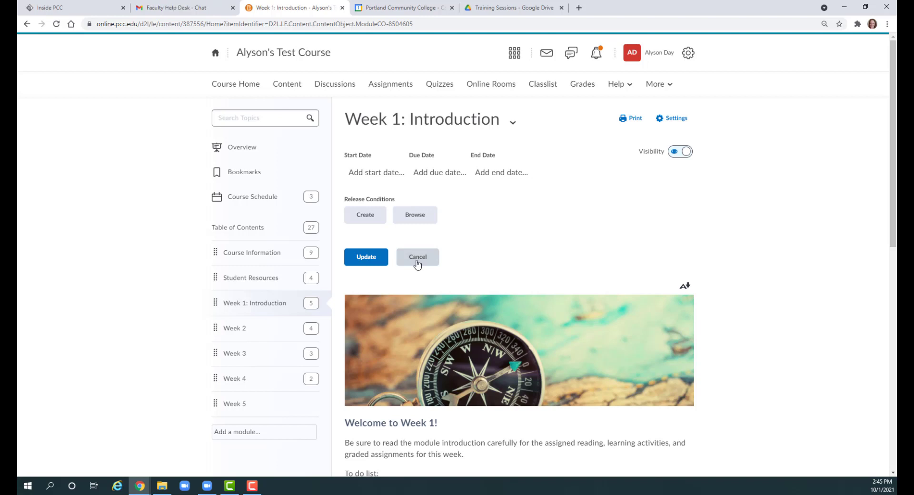
click(416, 260)
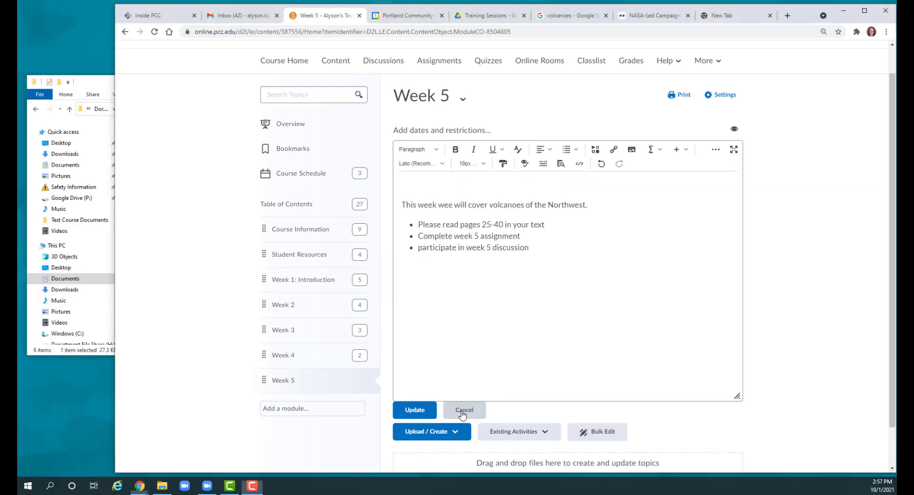
Discard the open edit of the Week 5 description and compare the Week 1: Introduction page with the Week 5 page.
click(464, 412)
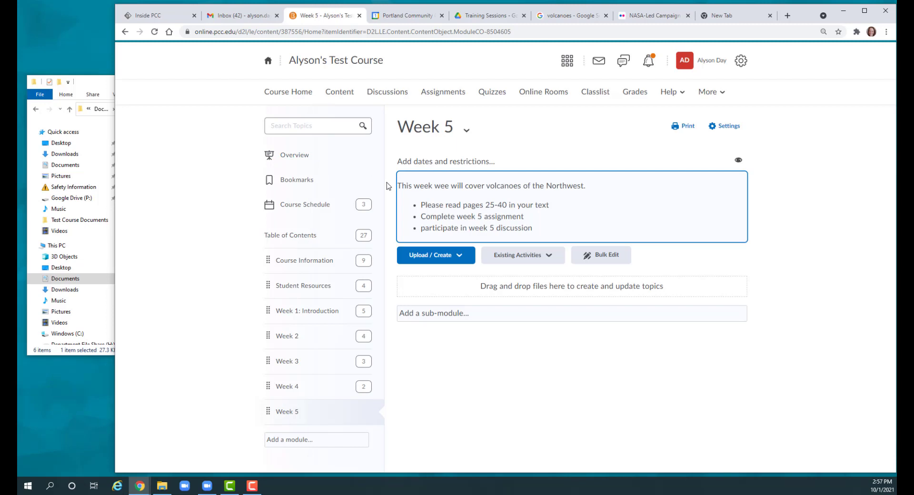
click(315, 314)
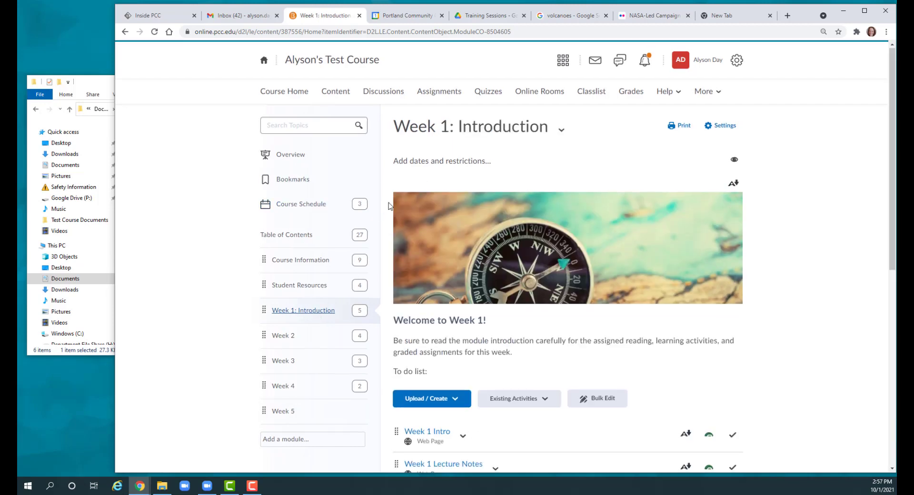
scroll(389, 206, down, 2)
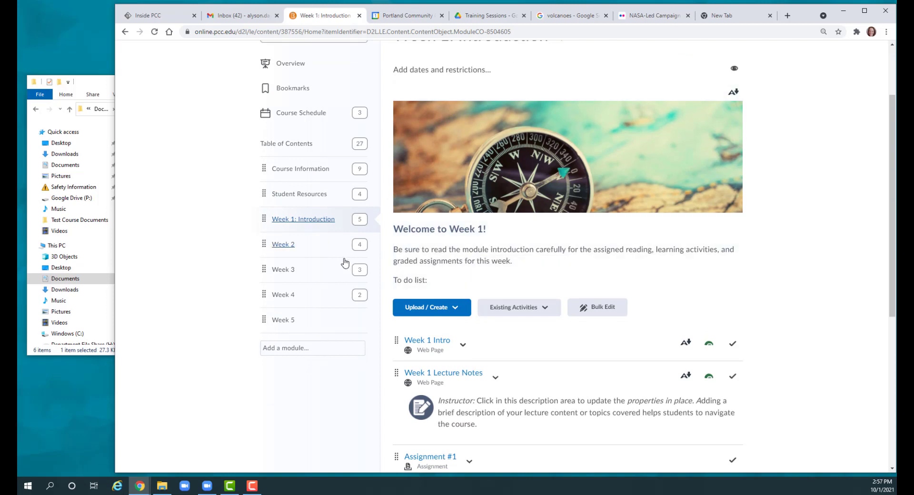
click(283, 320)
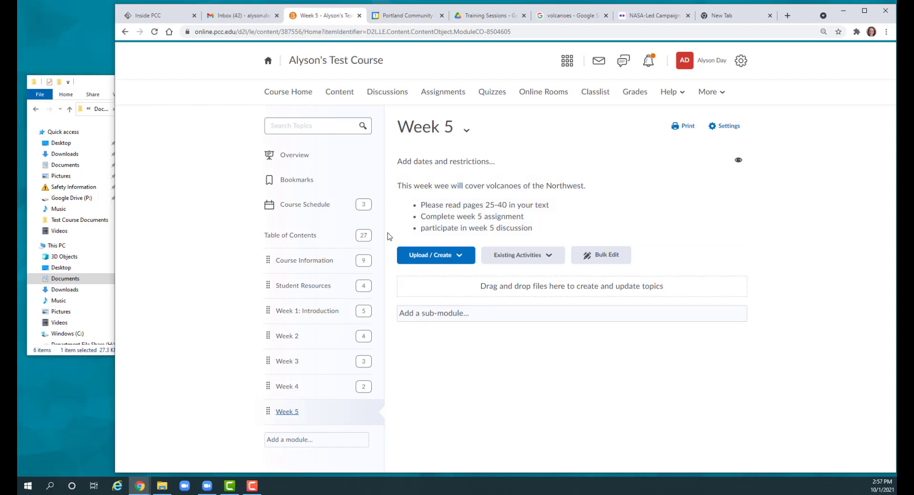
Copy the text from "Welcome to Week 1!" through "To do list:" in the Week 1: Introduction description, leaving that description unedited.
click(296, 312)
scroll(476, 295, down, 1)
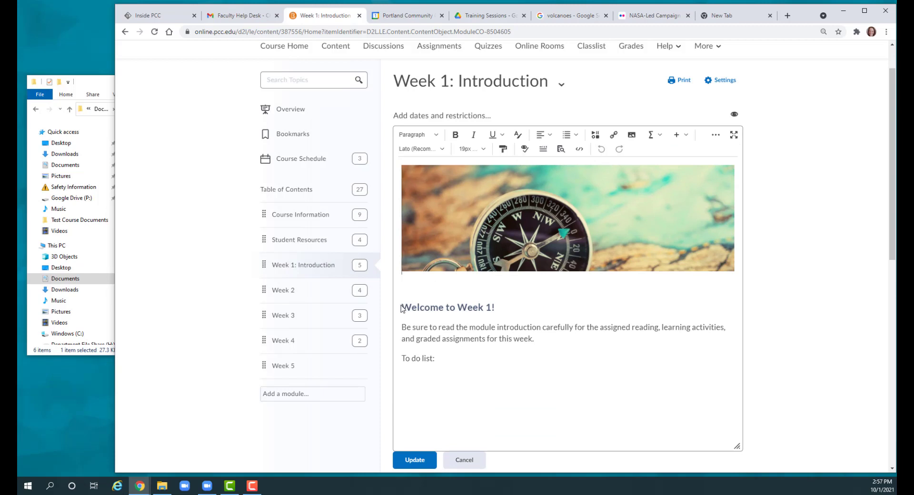
drag(403, 305, 438, 354)
key(ctrl+c)
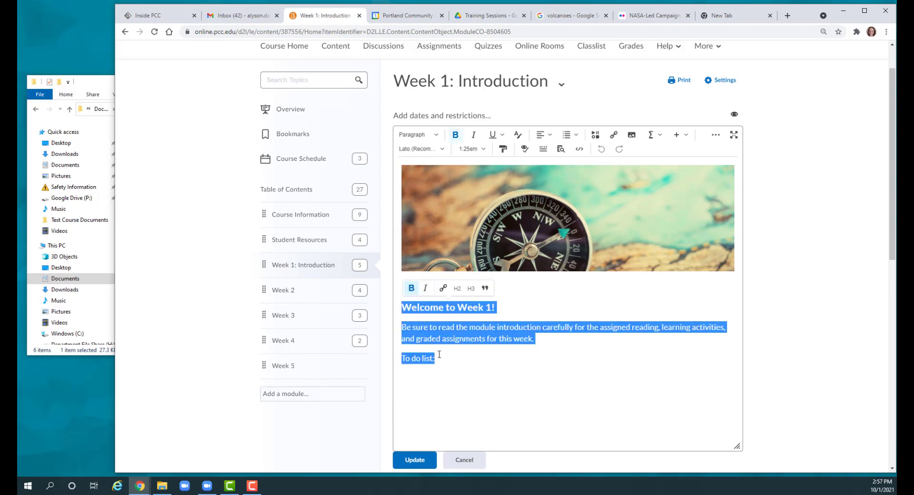
click(464, 459)
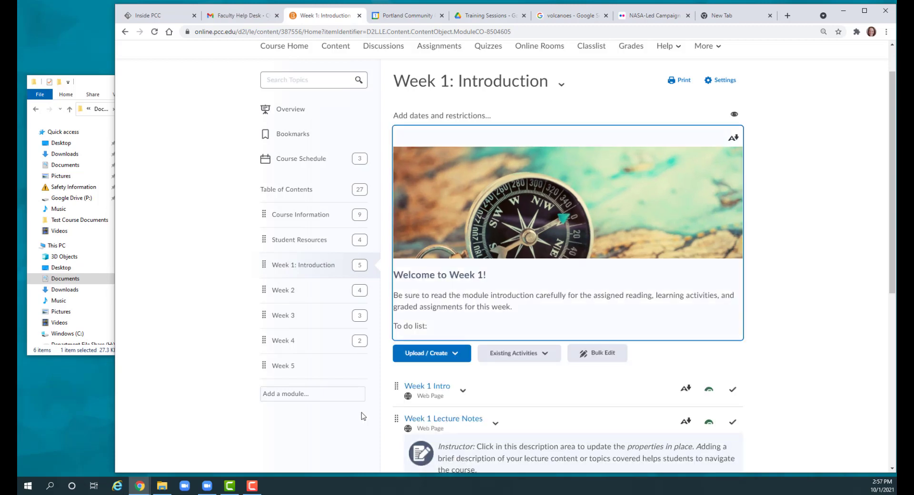
Paste the copied welcome text above the existing Week 5 description and change its heading to "Welcome to Week 5!".
click(288, 366)
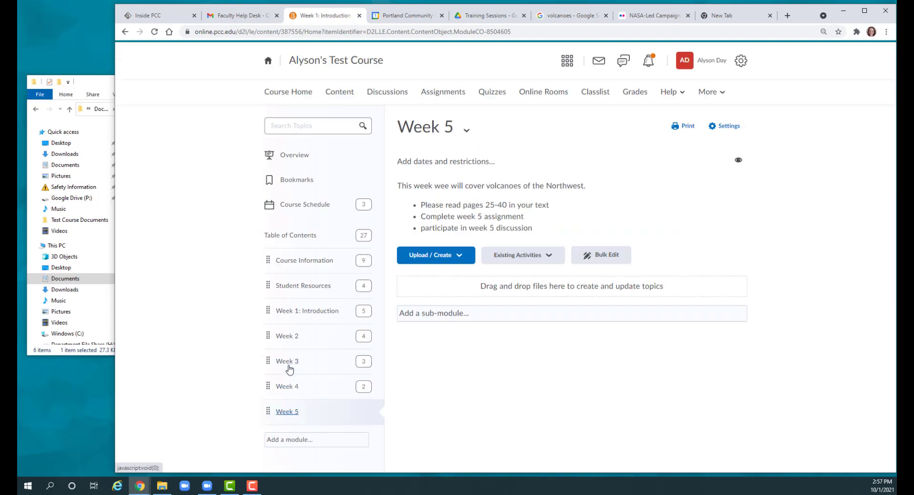
click(428, 193)
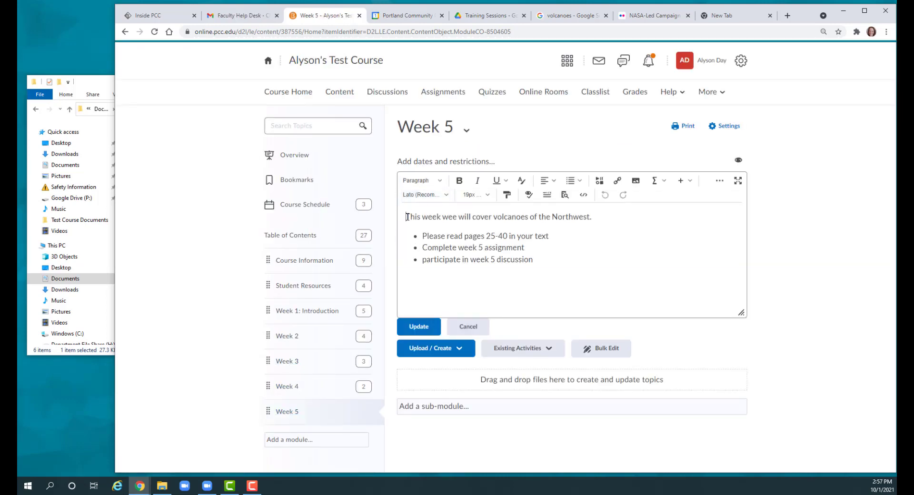
key(Return)
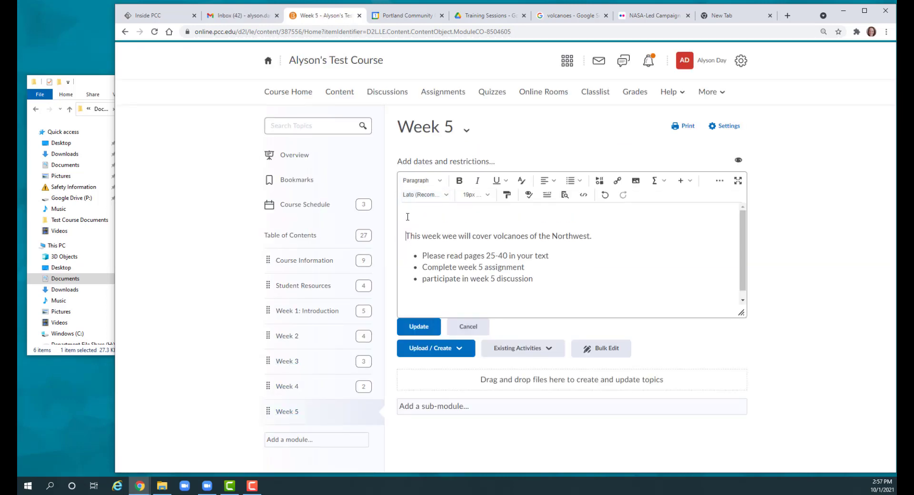
key(Return)
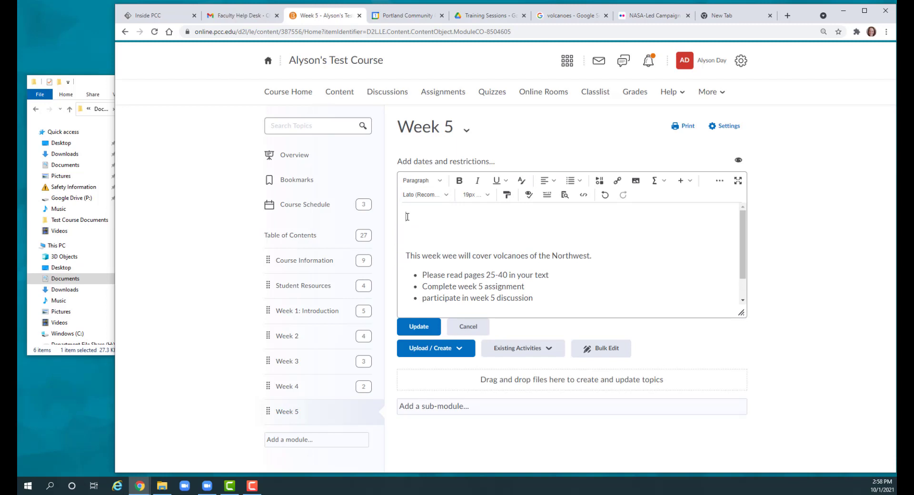
key(ctrl+v)
click(493, 217)
key(BackSpace)
text(5)
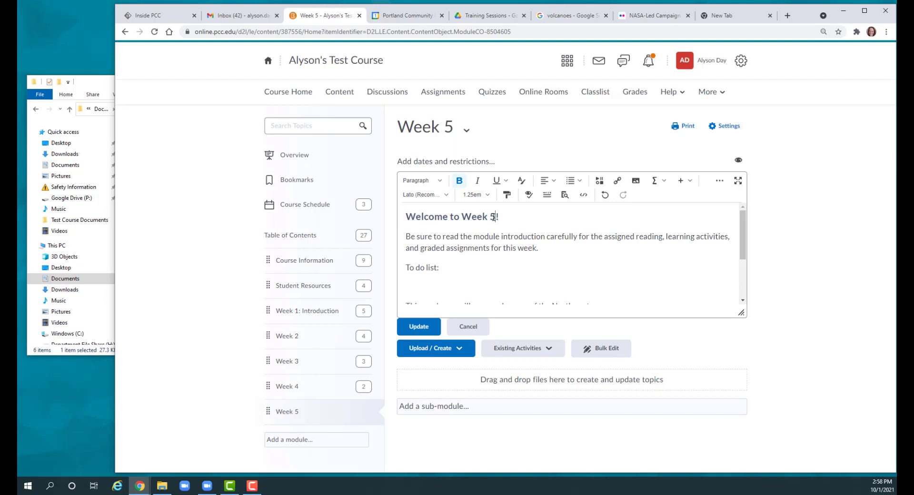
Delete the "To do list:" line and the blank space below it, and correct "wee" to "we" in the volcanoes sentence.
drag(440, 267, 405, 270)
key(BackSpace)
key(BackSpace)
key(BackSpace)
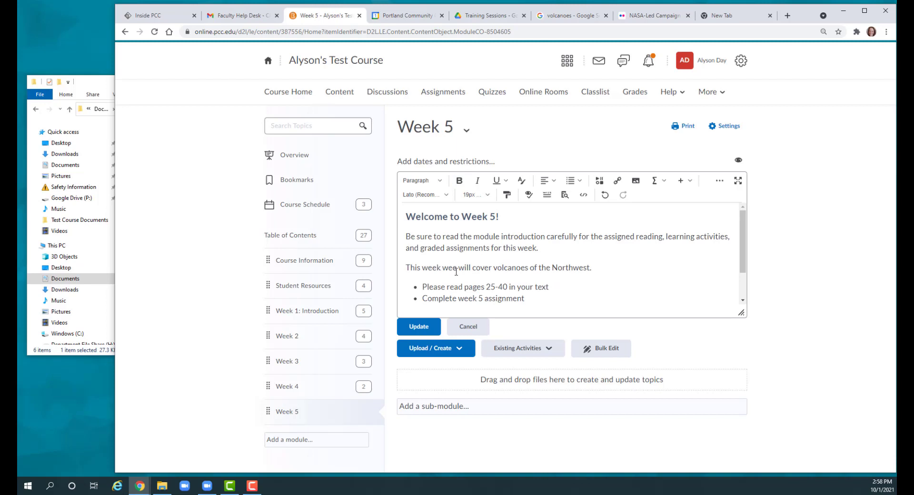
key(BackSpace)
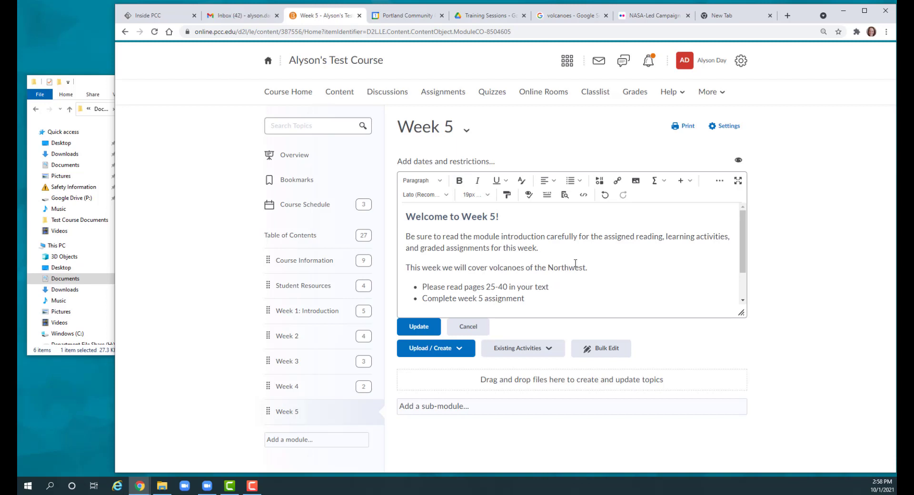
Add a blank line above the "Welcome to Week 5!" heading and upload volcano_banner.jpg from the computer as the image to insert there.
scroll(575, 263, down, 1)
scroll(575, 263, up, 2)
click(407, 217)
key(Return)
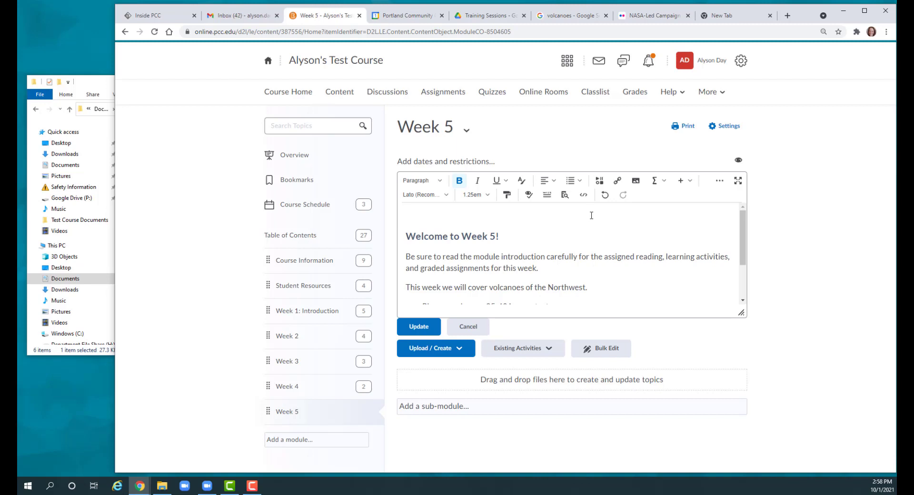
click(635, 182)
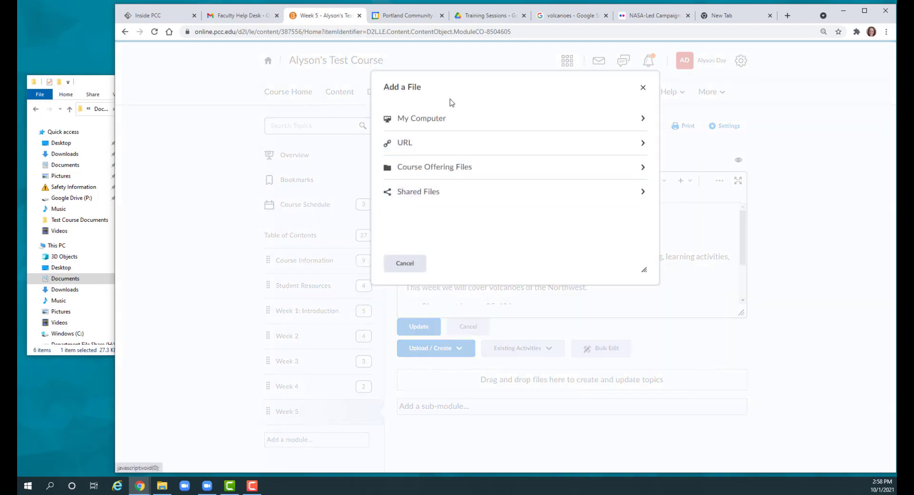
click(440, 118)
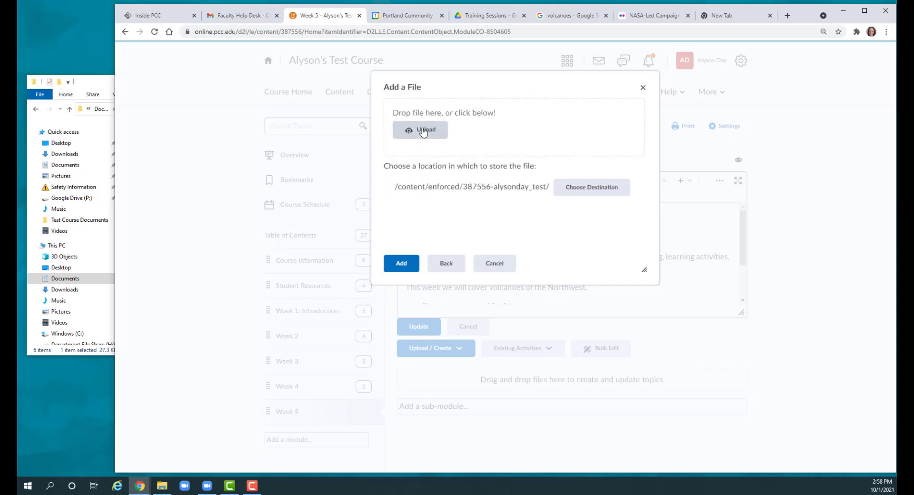
click(98, 84)
drag(139, 189, 484, 139)
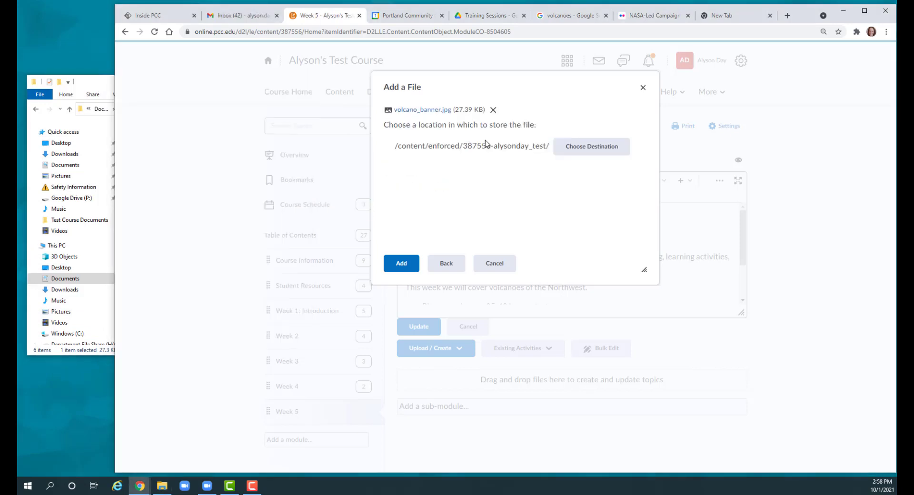
Choose the course's images folder as the banner's storage location and mark the image as decorative.
click(593, 151)
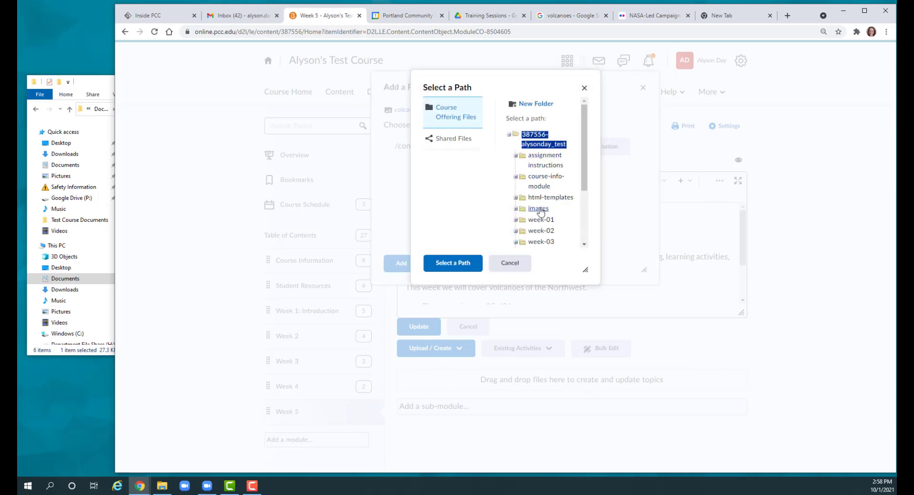
click(539, 208)
click(454, 289)
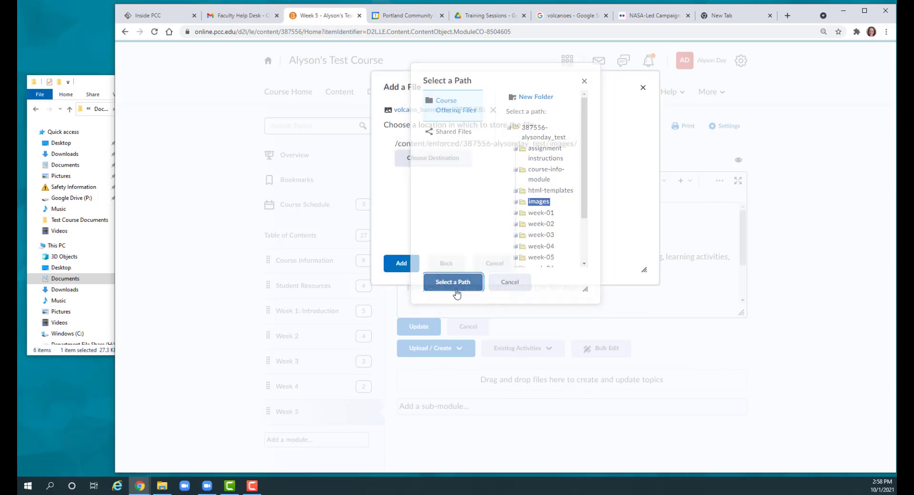
click(401, 263)
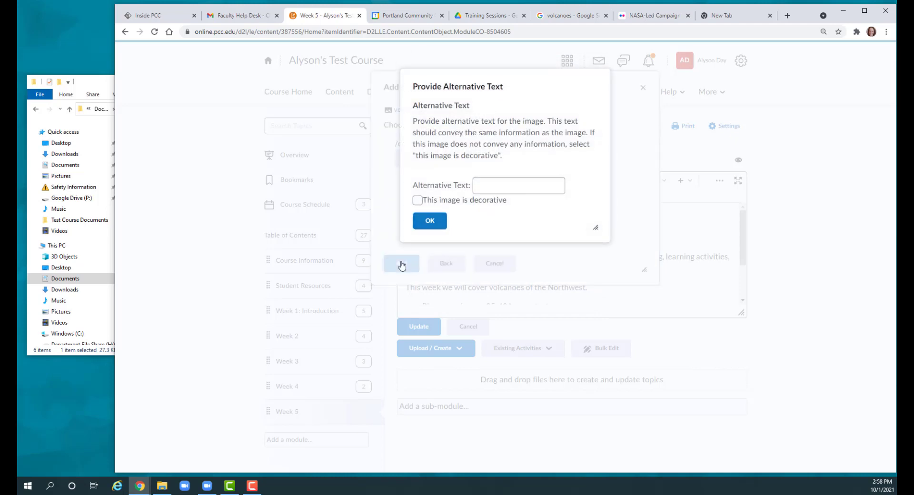
click(417, 201)
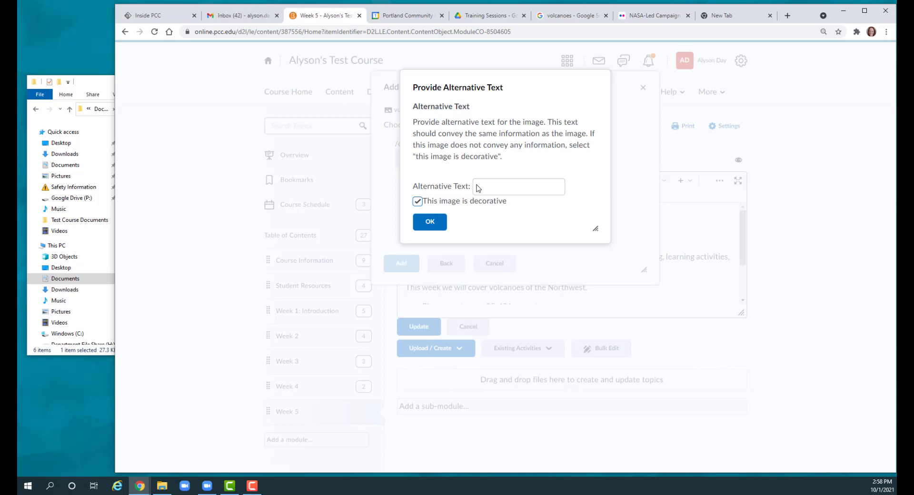
click(428, 223)
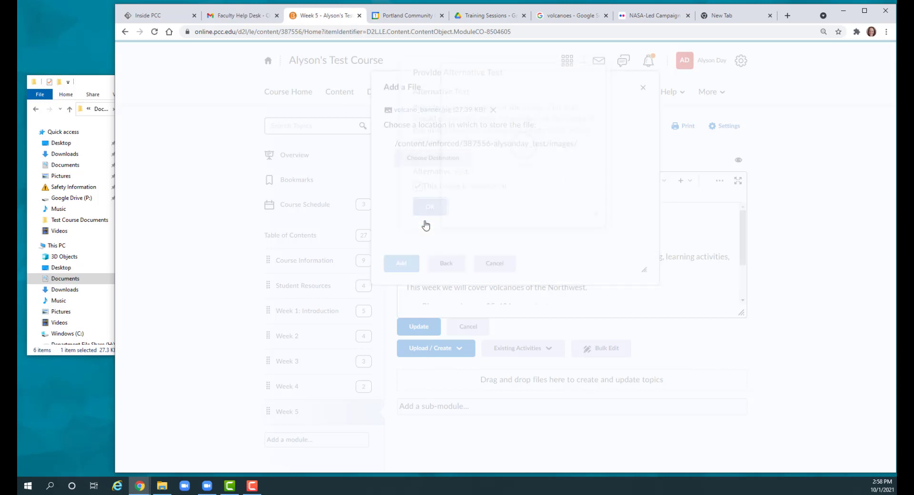
Overwrite the existing volcano_banner.jpg to insert the banner, and save the updated Week 5 description.
click(458, 153)
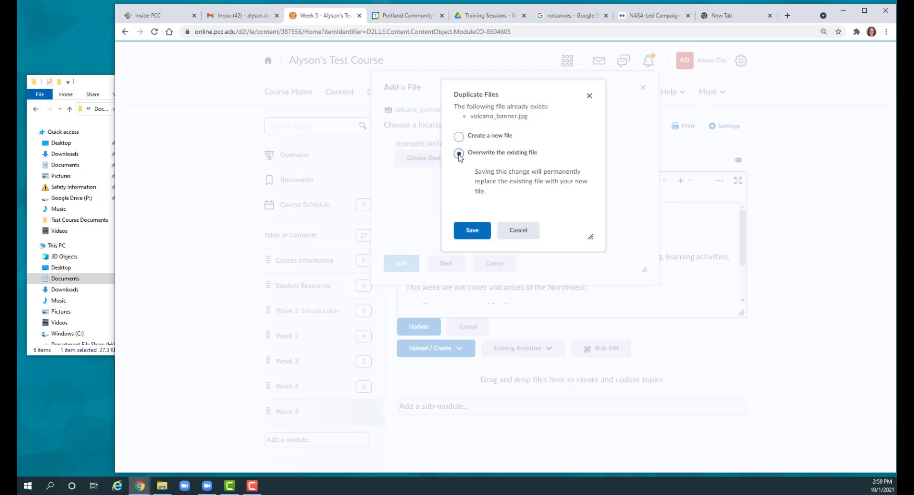
click(459, 137)
click(458, 153)
click(470, 231)
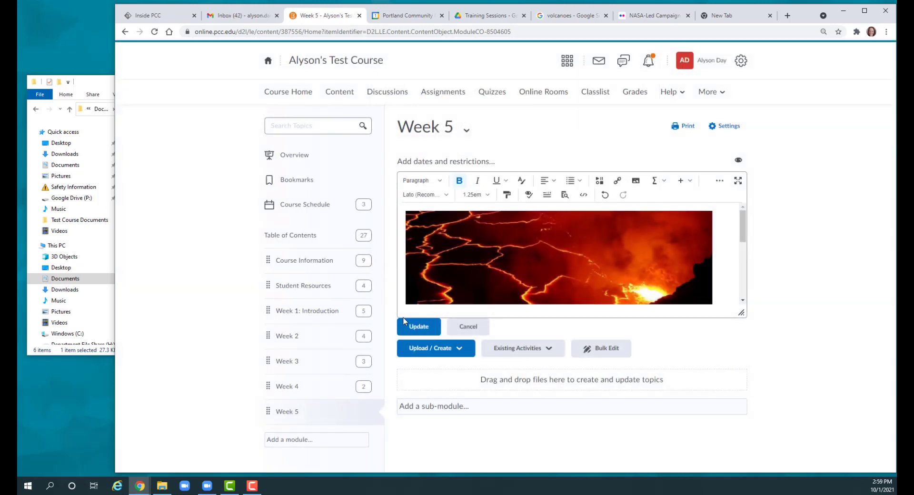
click(407, 329)
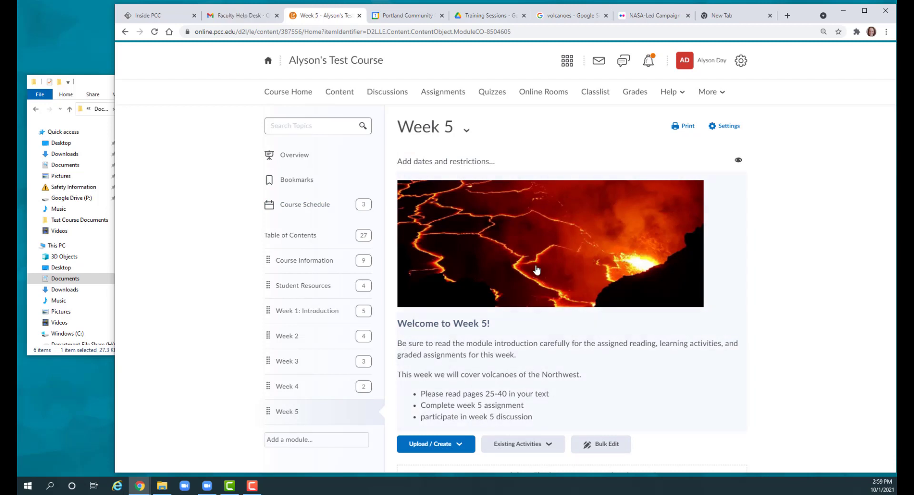
Open the Week 5 module description for editing and save it as it is.
click(578, 362)
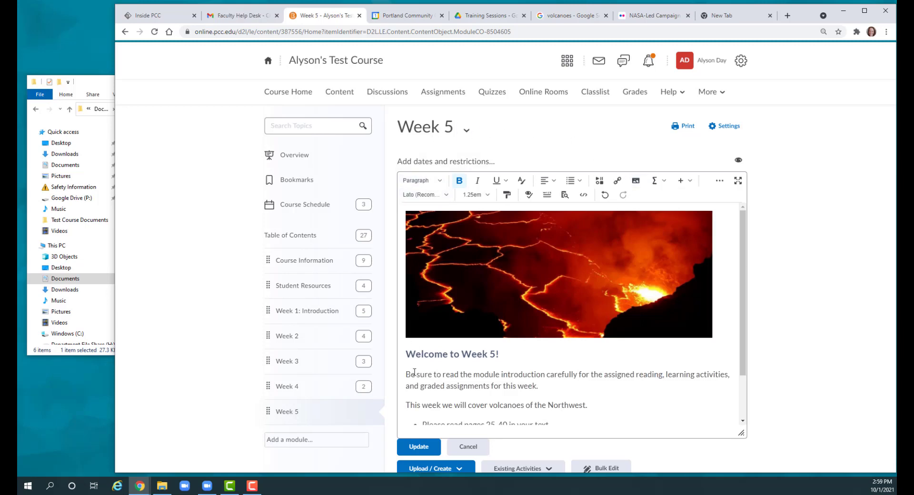
click(419, 449)
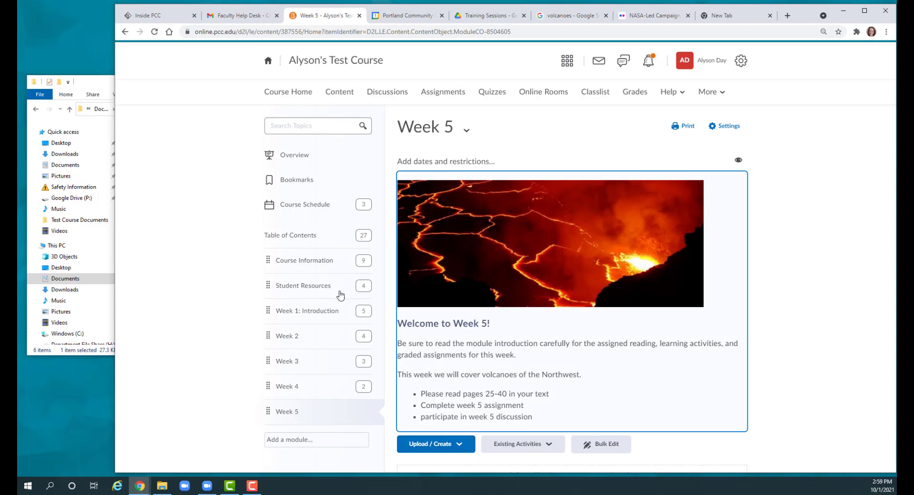
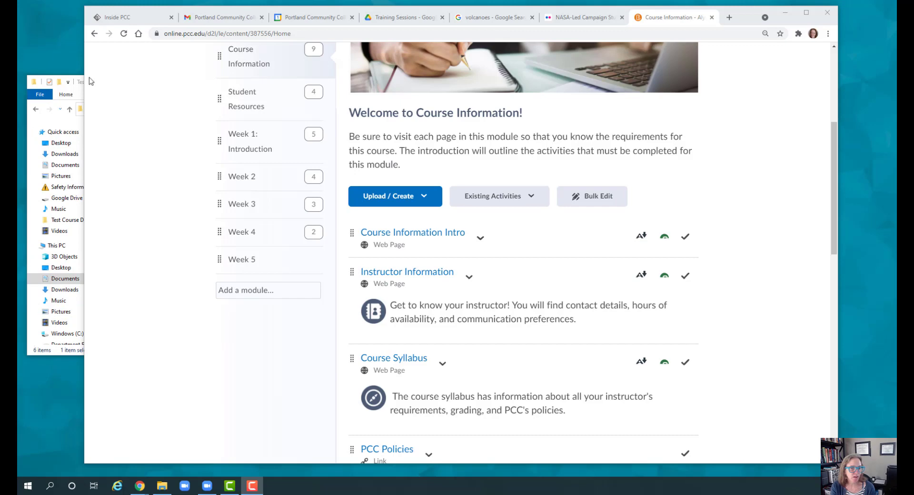
Add R5 Syllabus Newspaper F21.docx from the Test Course Documents folder to the Course Information module, directly below Course Information Intro.
click(79, 93)
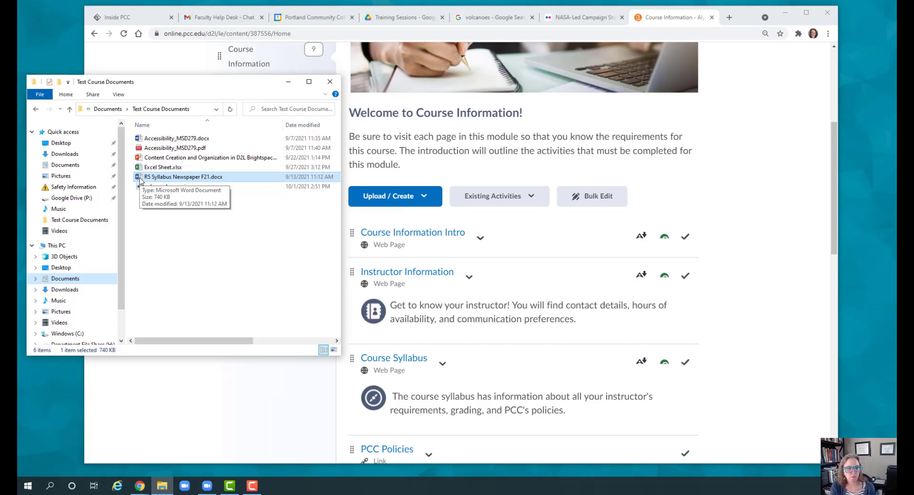
drag(139, 179, 547, 267)
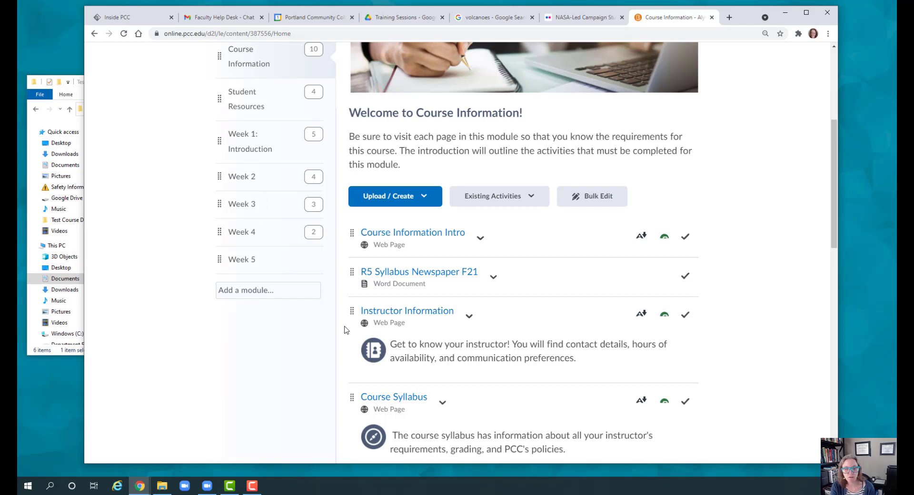
scroll(345, 330, down, 3)
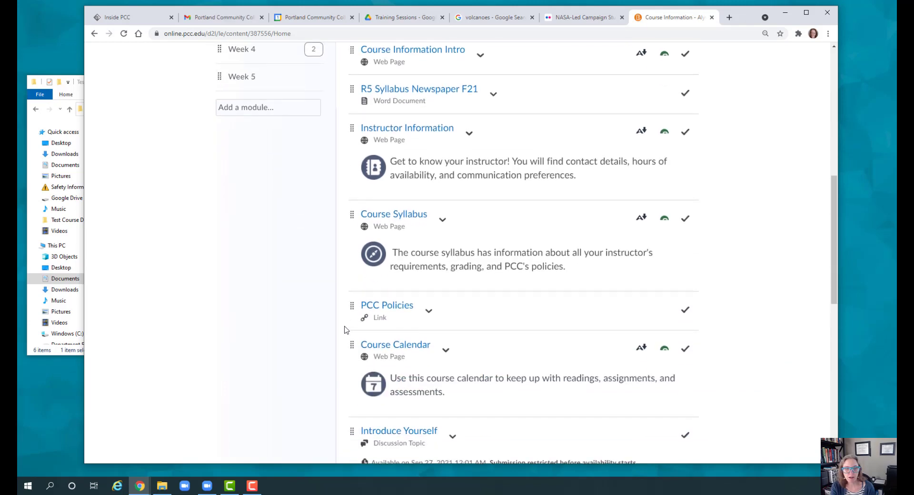
scroll(345, 330, up, 2)
scroll(344, 330, up, 1)
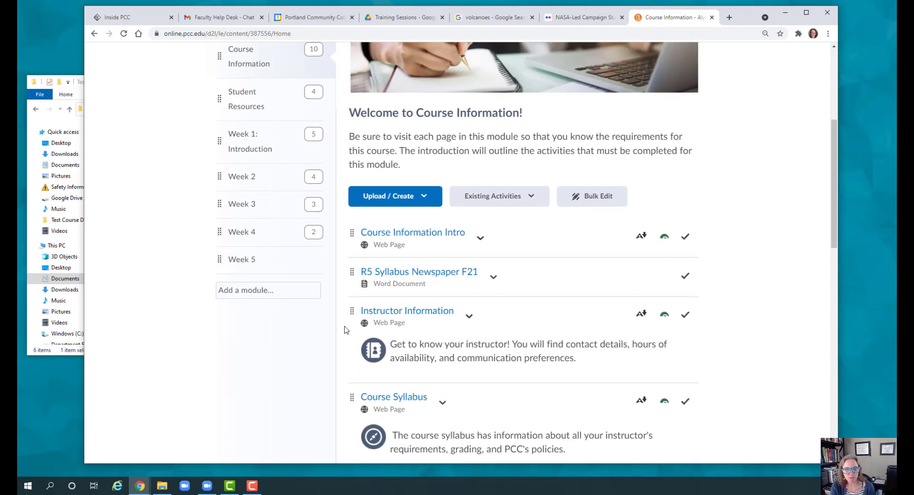
Upload Accessibility_MSD279.pdf from the computer to the Course Information module, keeping the default storage location.
click(398, 196)
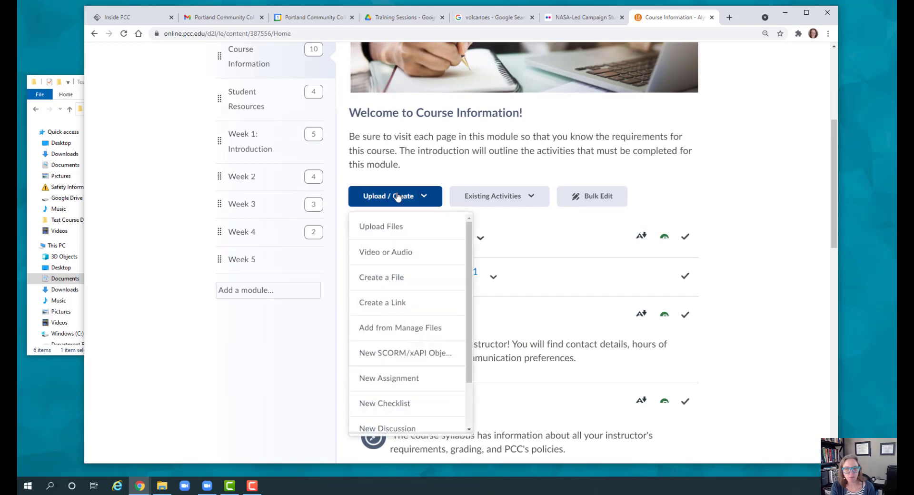
click(397, 229)
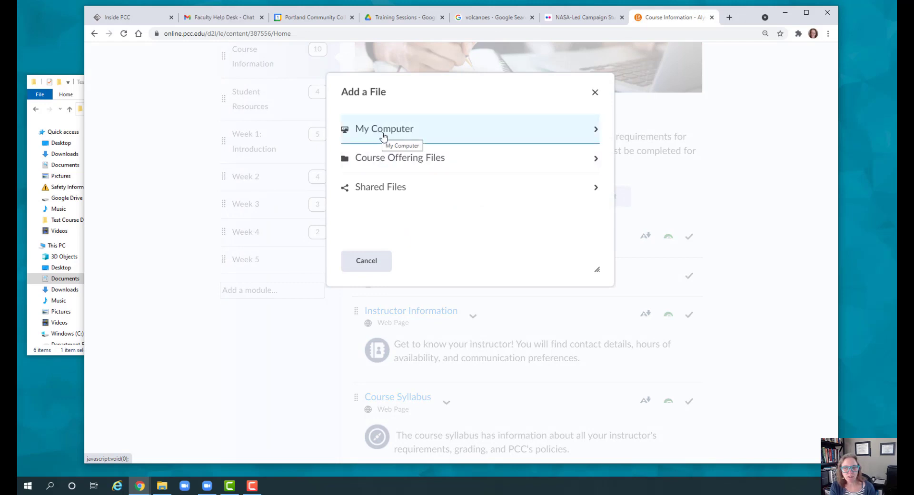
click(384, 137)
click(388, 142)
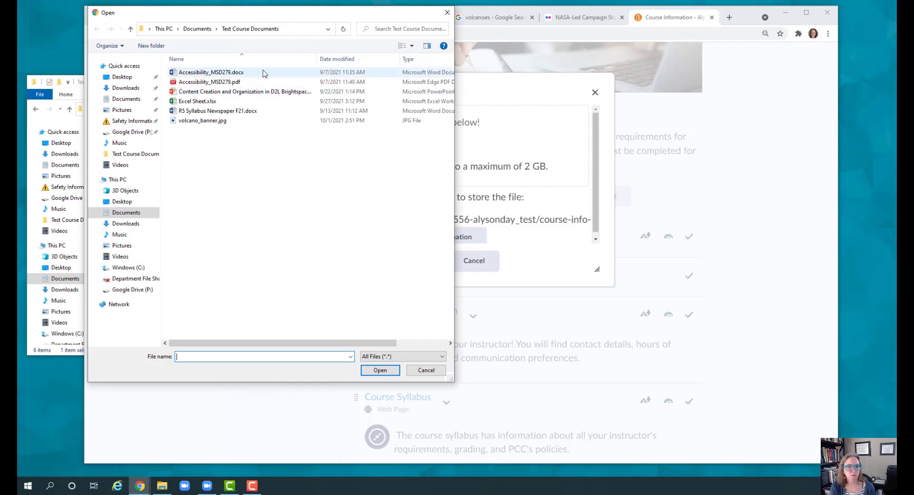
click(224, 83)
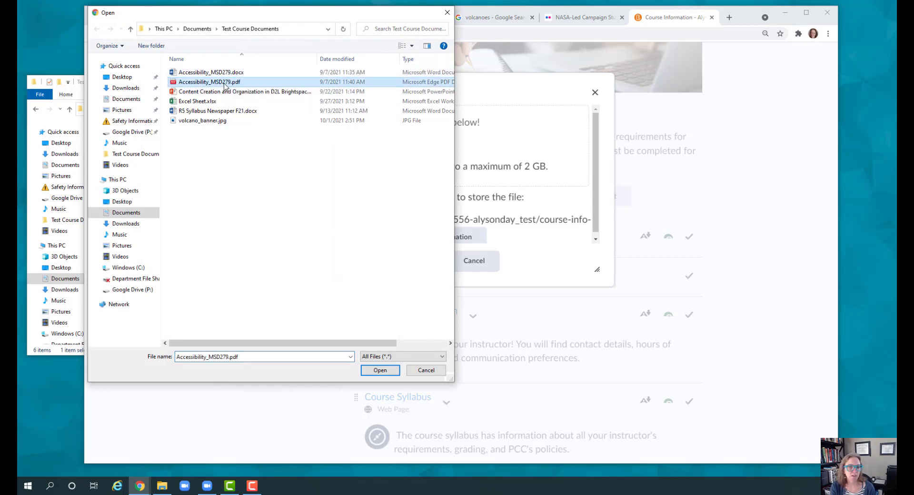
click(379, 370)
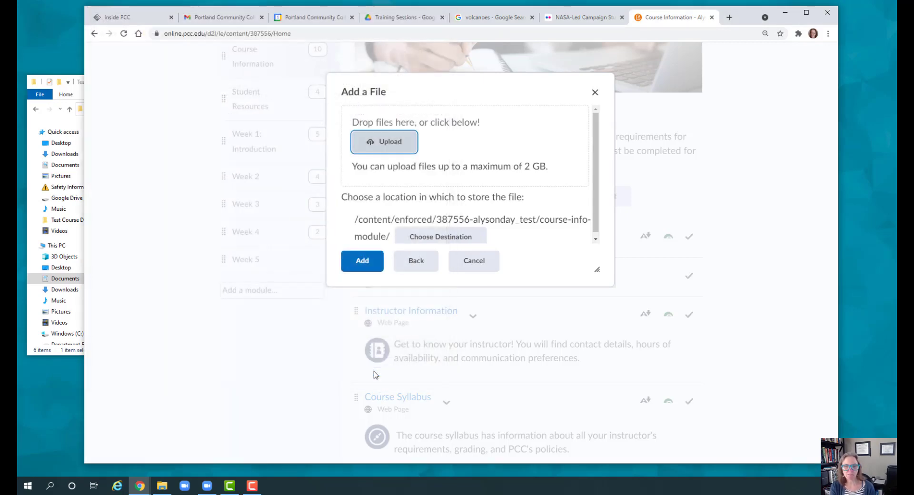
click(363, 261)
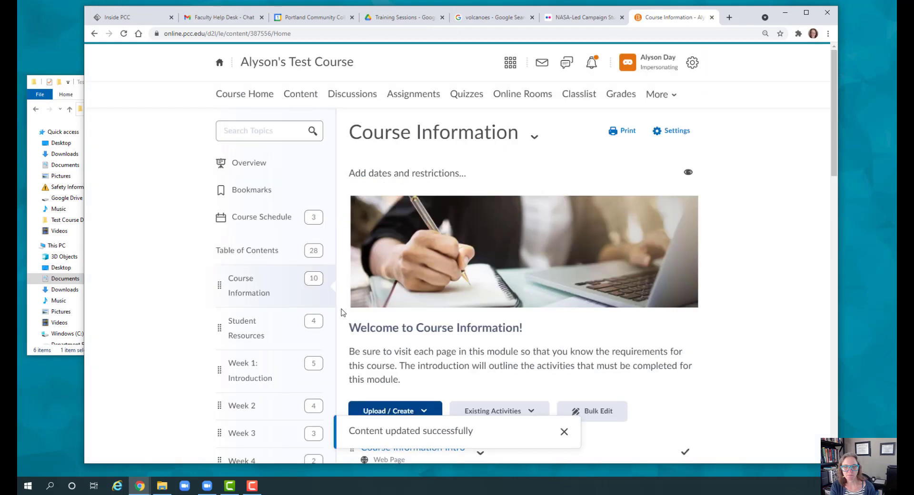
Move the Accessibility_MSD279 topic from the end of the Course Information module to directly below R5 Syllabus Newspaper F21.
scroll(461, 317, down, 12)
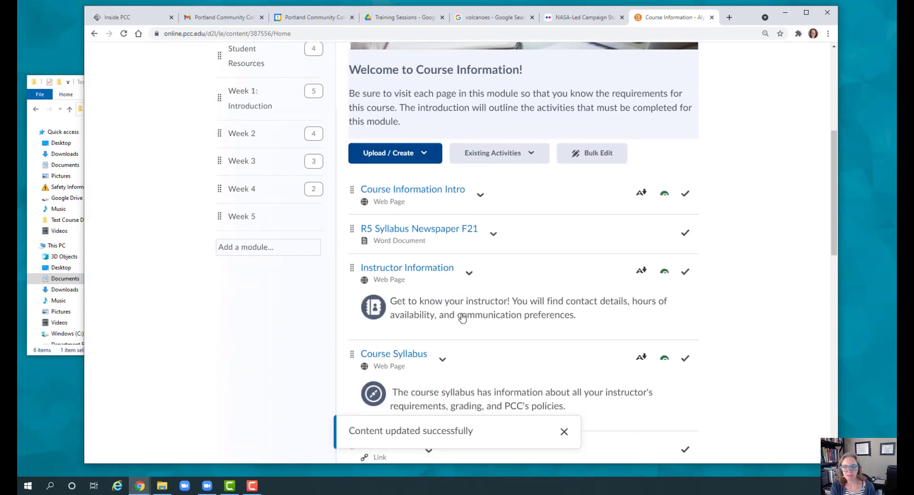
scroll(462, 318, down, 7)
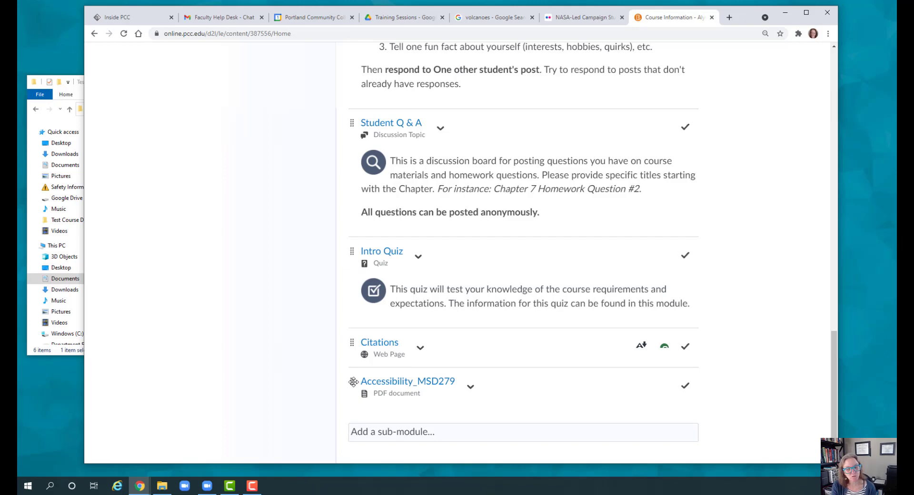
drag(353, 381, 360, 209)
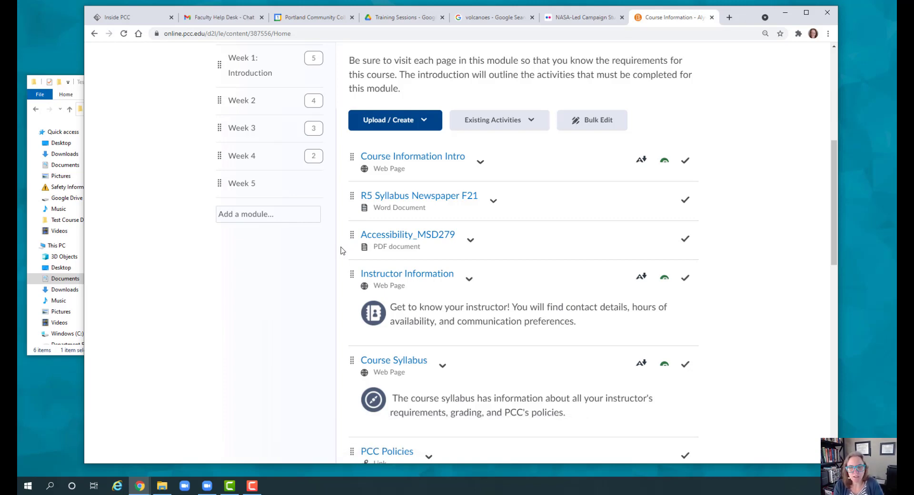
scroll(341, 251, up, 5)
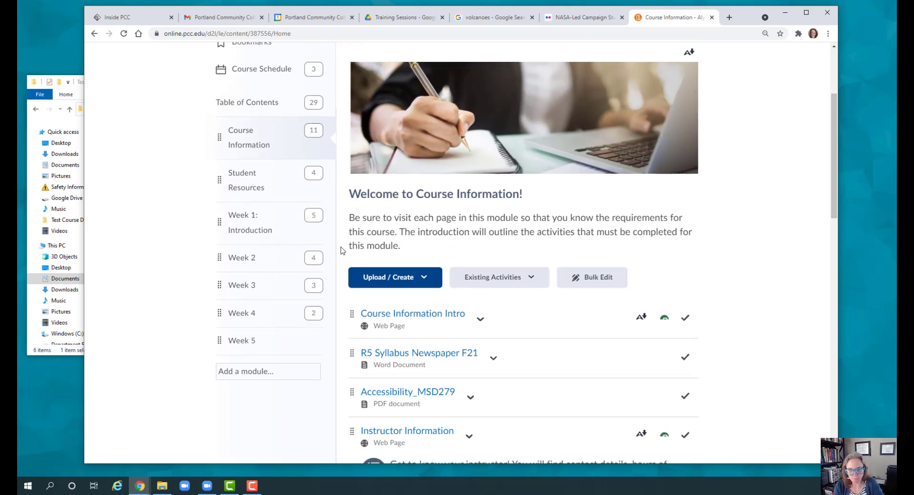
scroll(341, 250, down, 3)
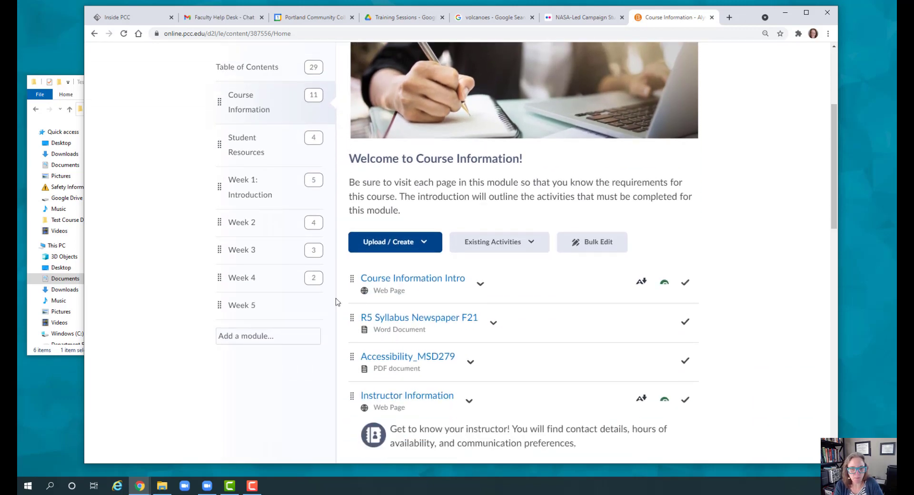
Start a new file in the Week 5 module titled "Lecture Notes" and make its text editor taller.
click(246, 310)
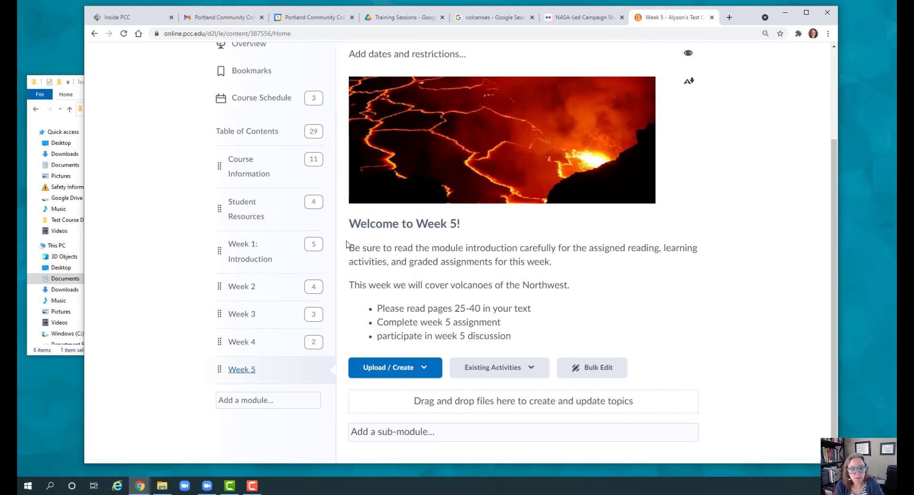
click(410, 371)
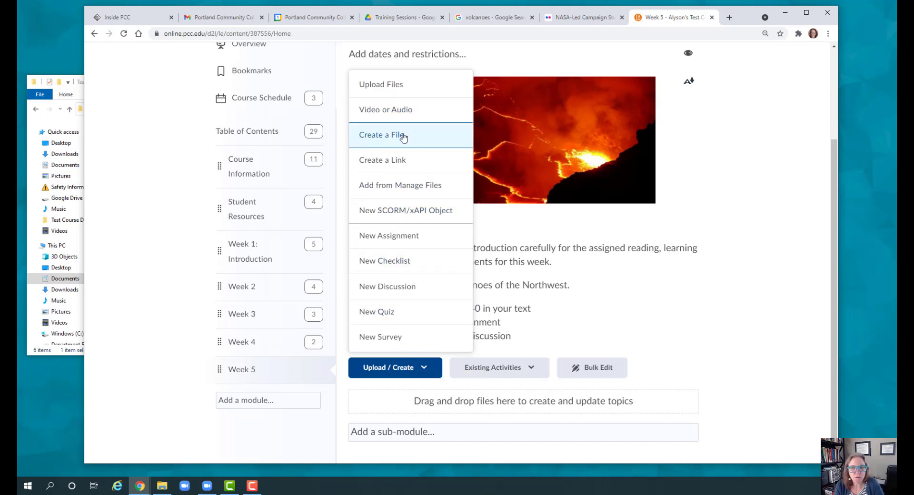
click(371, 137)
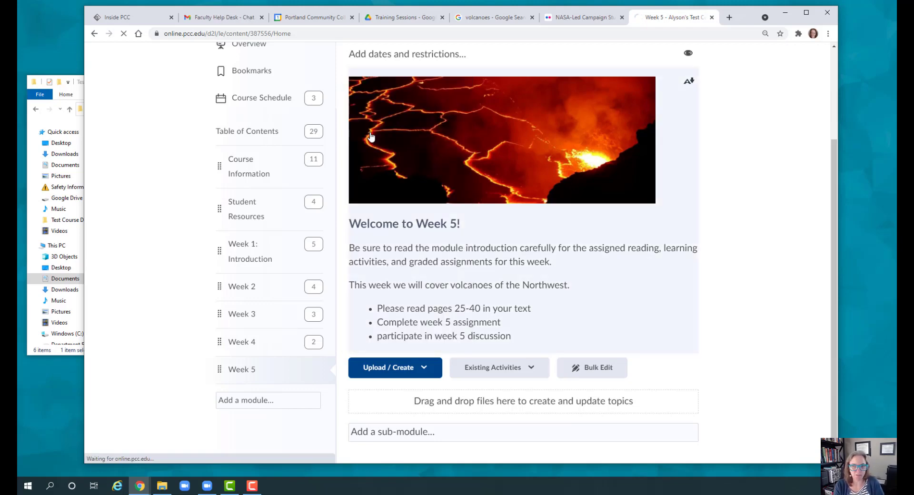
click(265, 162)
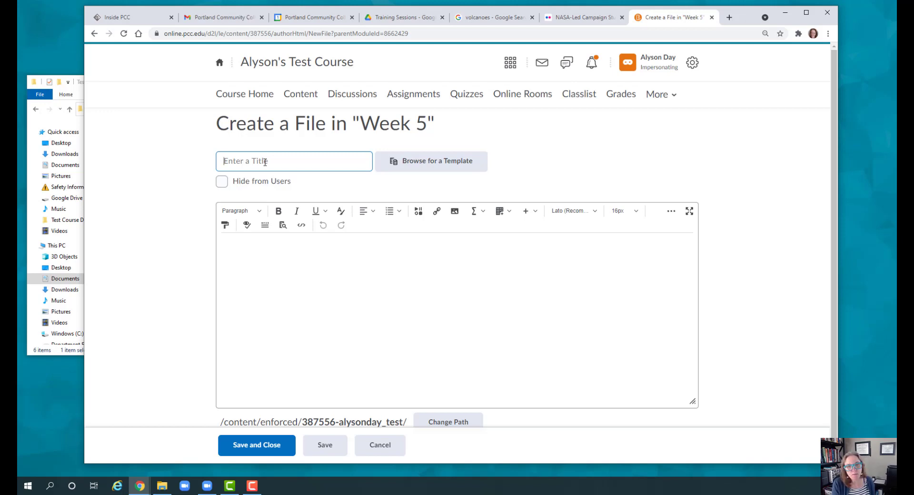
text(Le)
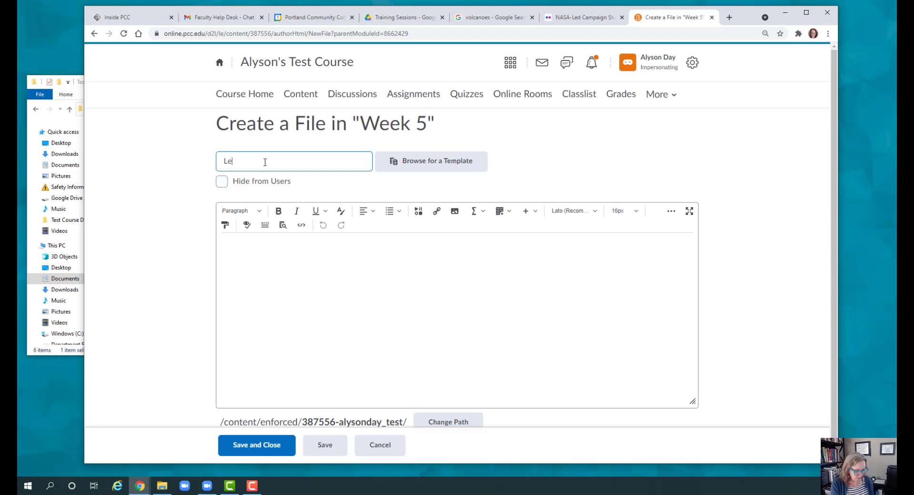
text(cture Notes)
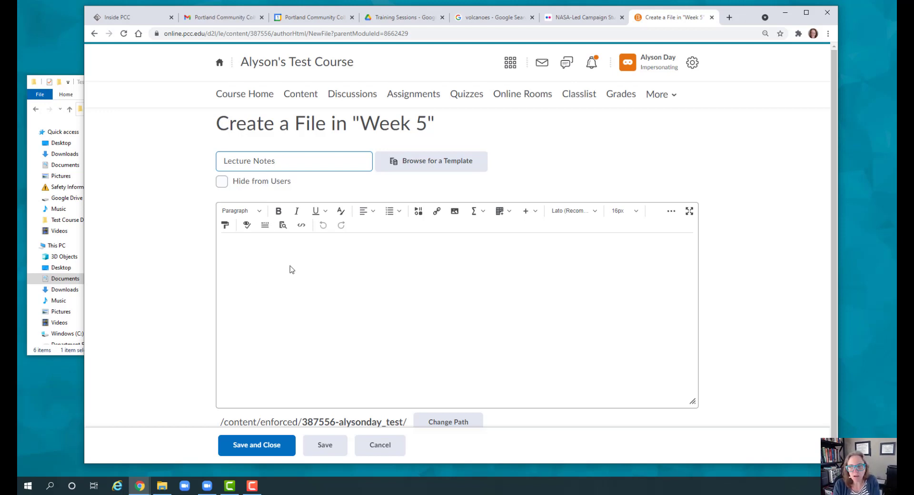
scroll(756, 190, down, 1)
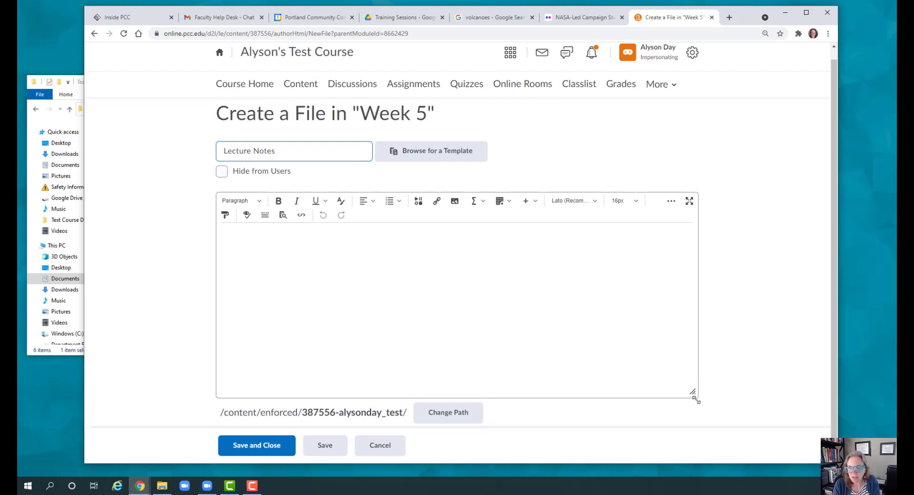
drag(693, 392, 698, 427)
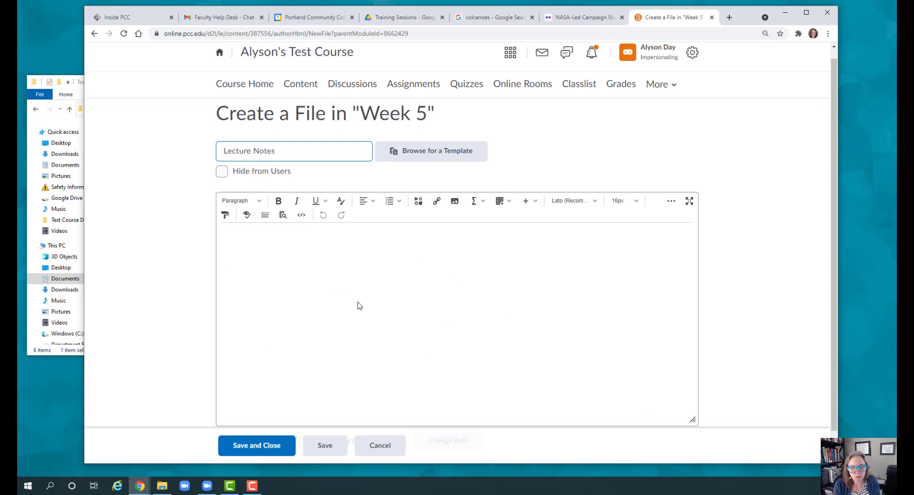
click(246, 245)
Apply simple_blank_template.html from the course's html-templates folder to the Lecture Notes file, replacing the existing content.
click(450, 153)
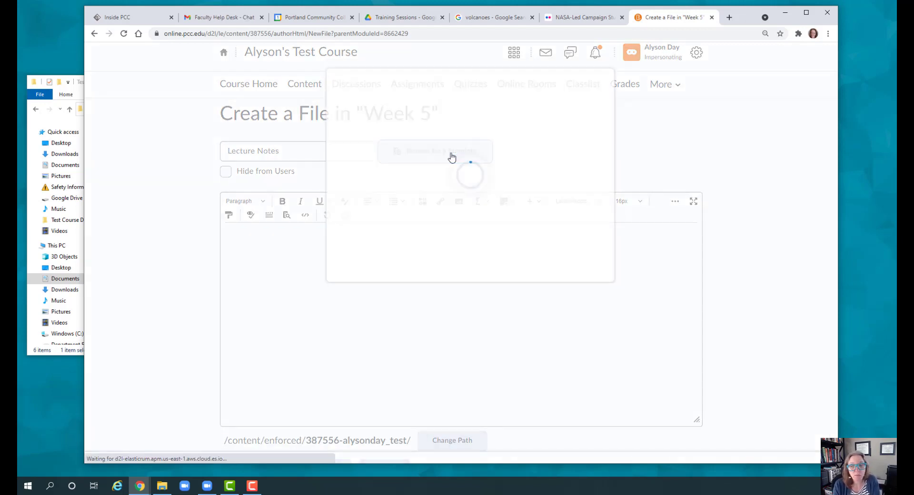
click(432, 137)
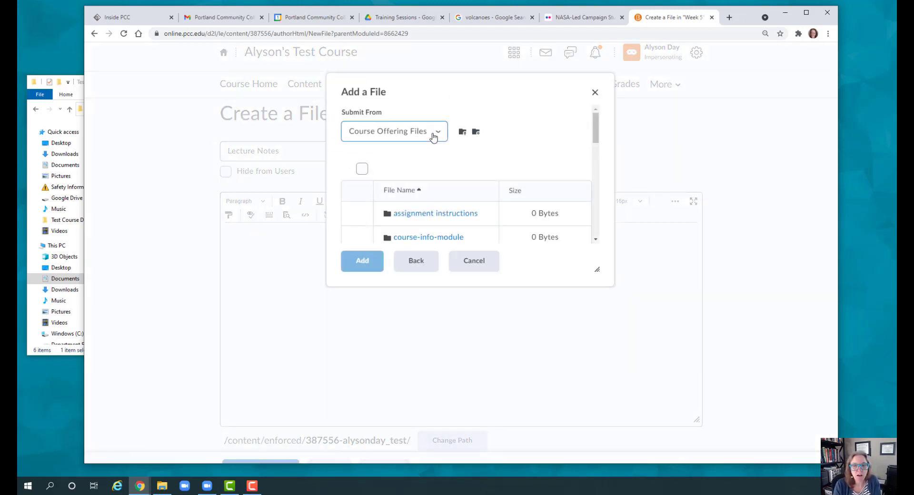
scroll(483, 233, down, 2)
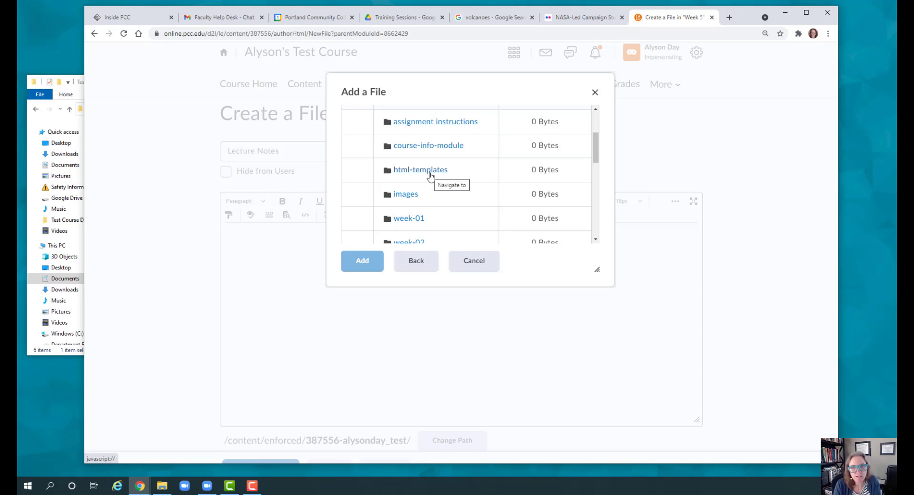
click(429, 174)
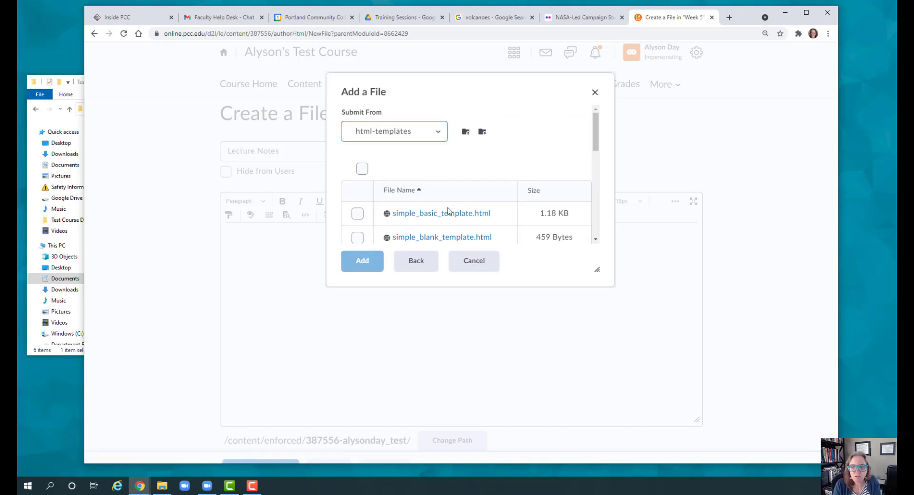
scroll(445, 210, down, 1)
click(358, 192)
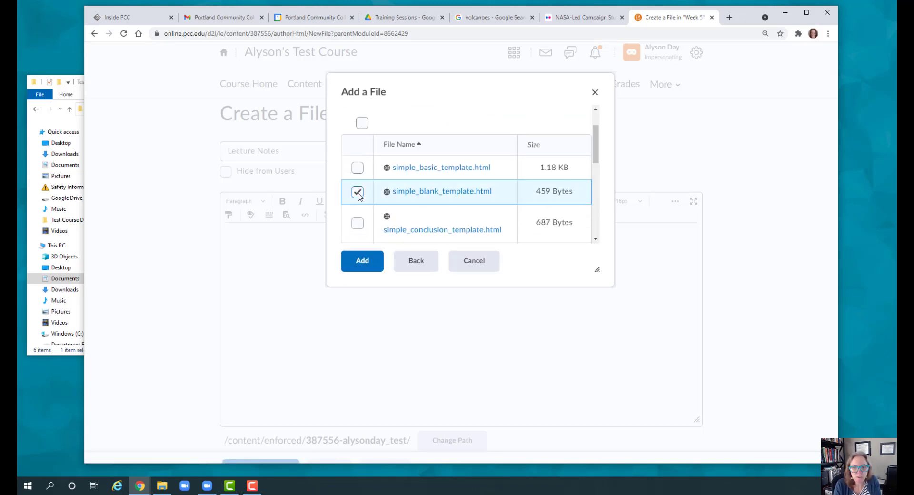
click(362, 261)
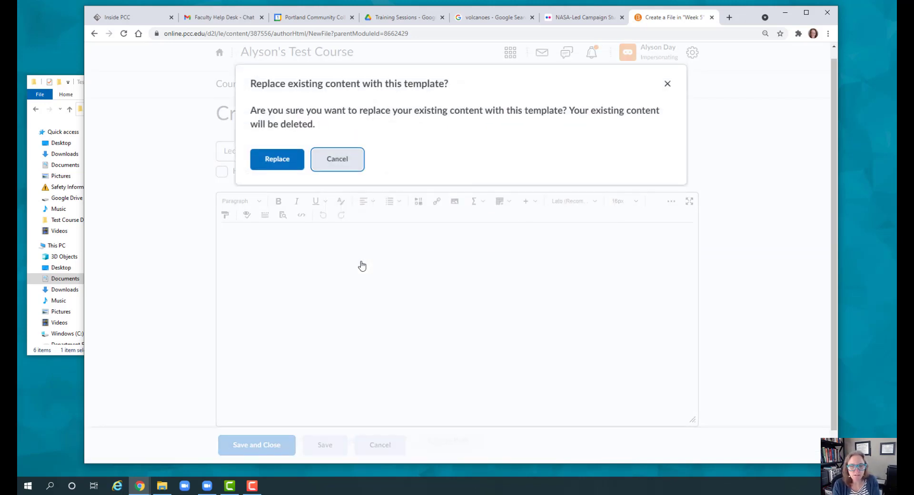
click(275, 165)
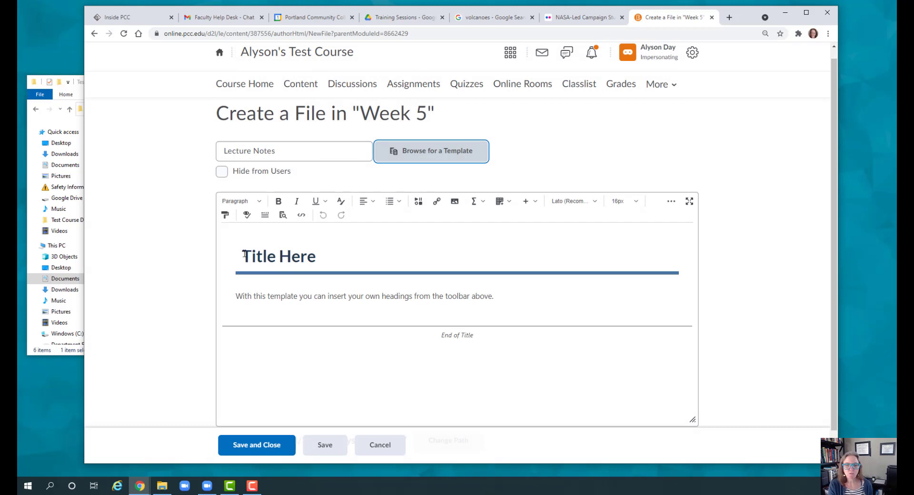
Replace the template's "Title Here" placeholder heading with "Lecture Notes".
drag(243, 256, 317, 256)
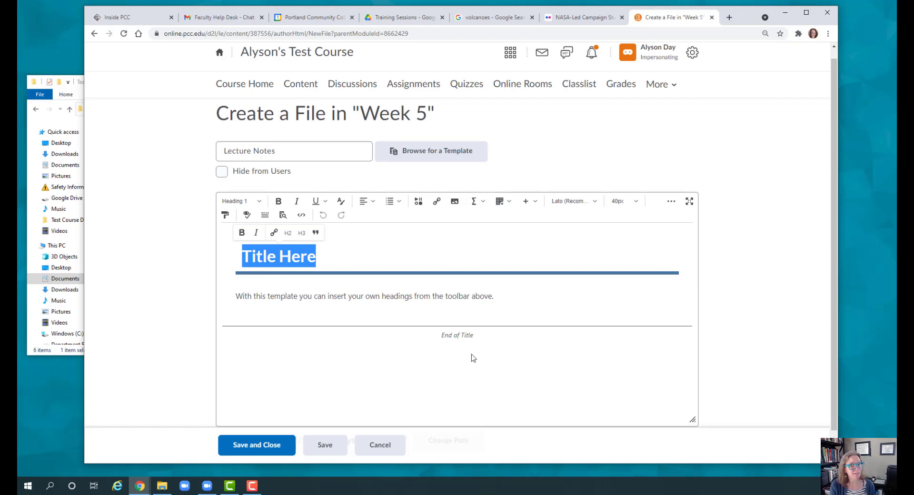
click(374, 318)
drag(242, 257, 315, 259)
text(Le)
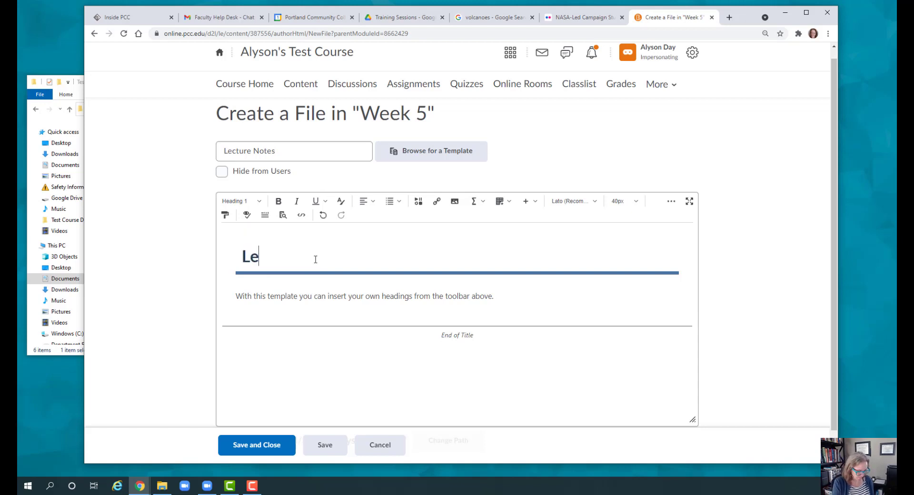
text(cture Notes)
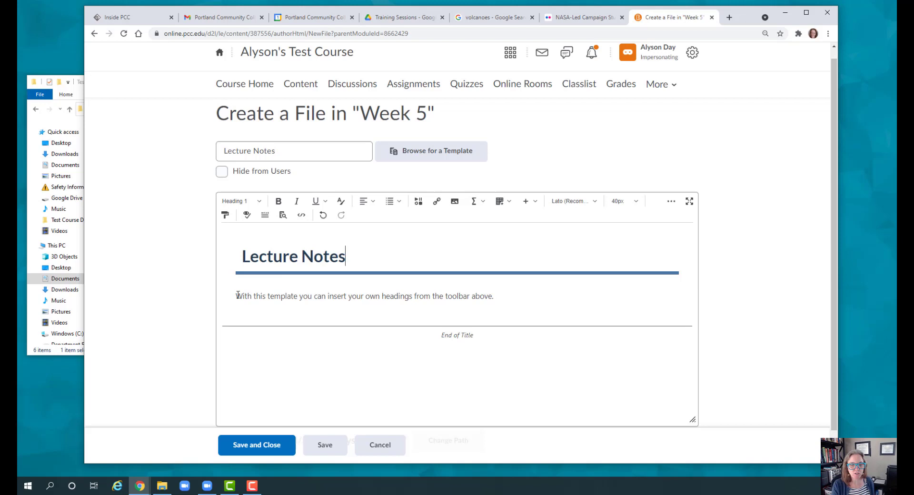
Replace the template's placeholder paragraph below the heading with "Talk about what we talked about in lecture.".
drag(237, 295, 517, 297)
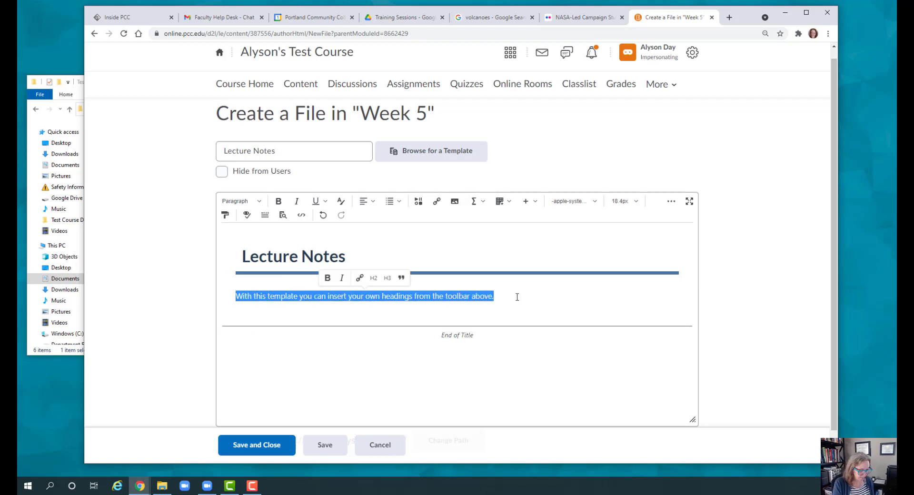
text(Talk about wha)
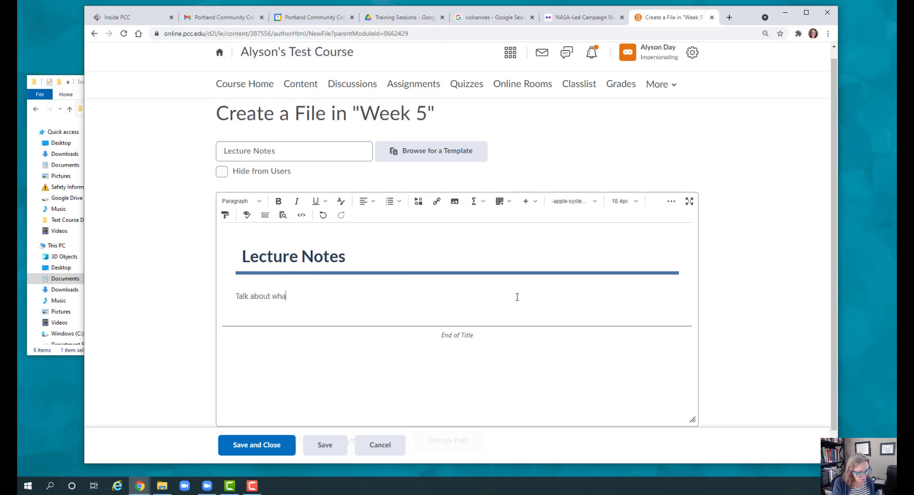
text(t we talked)
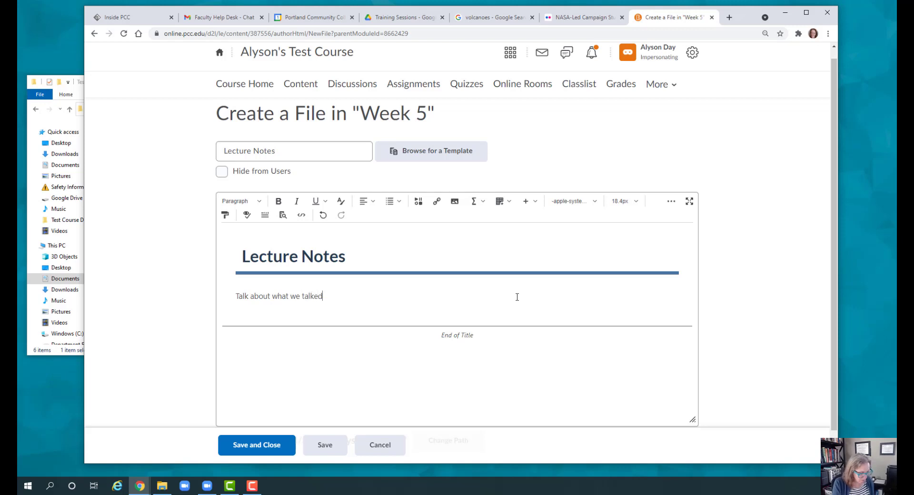
text( about in lecut)
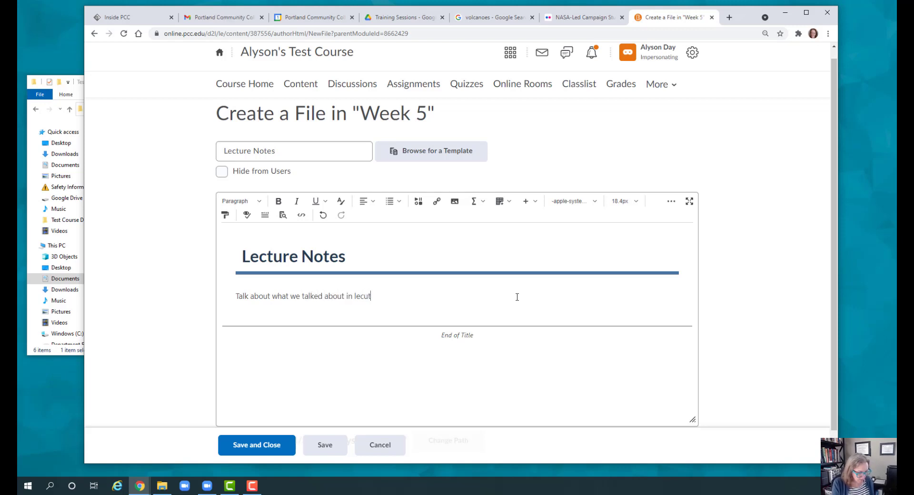
text(re)
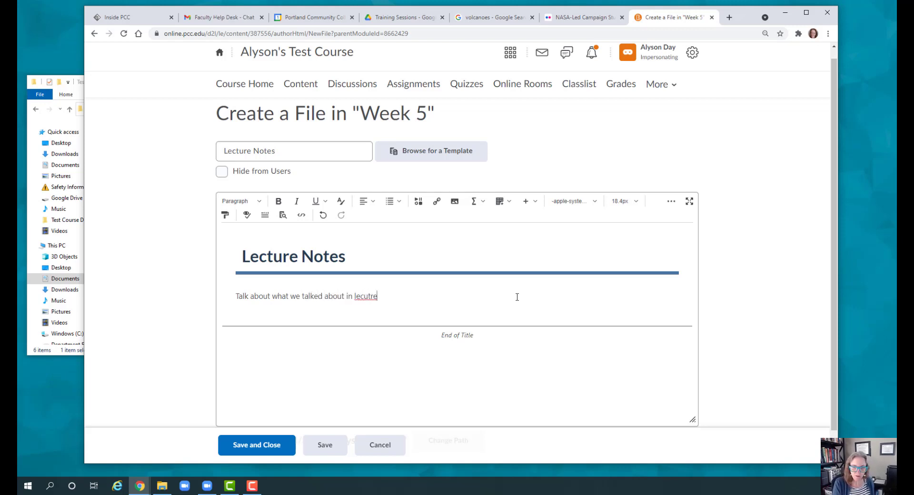
key(BackSpace)
key(BackSpace)
key(BackSpace)
text(tre.)
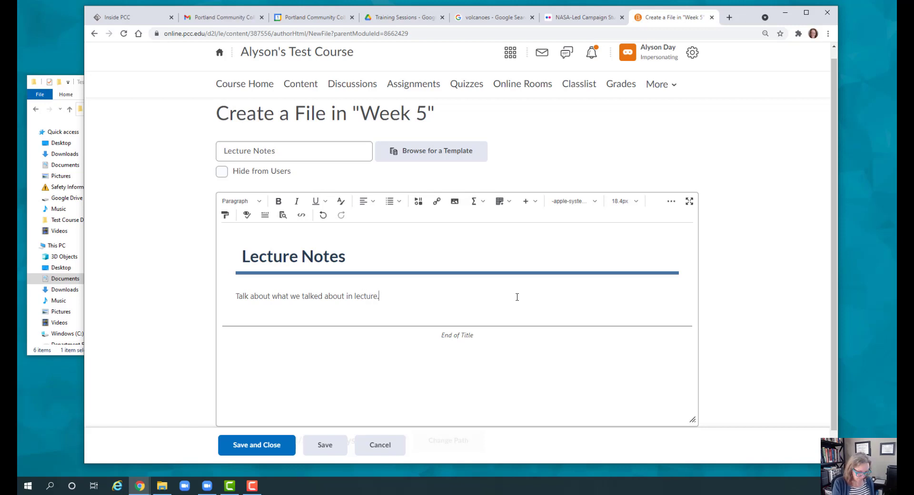
Add a second sentence to the body paragraph: "Or we can clear up confusion.".
text( Or we cna )
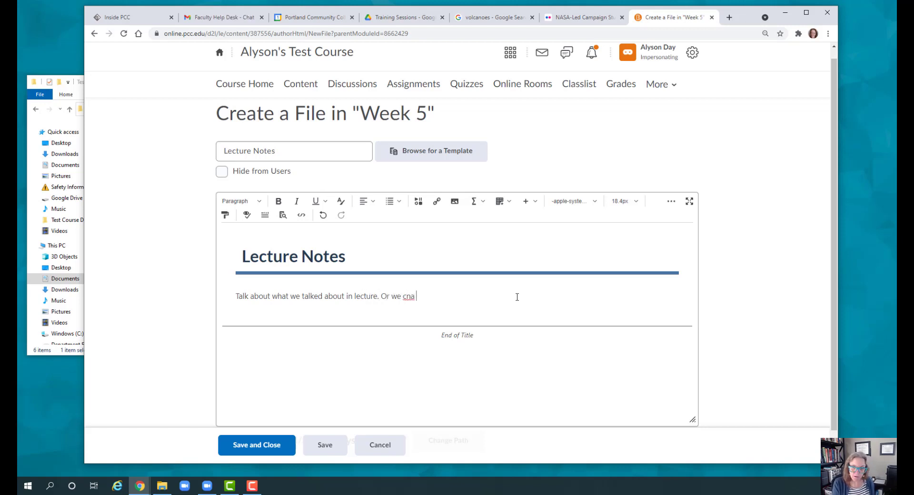
key(BackSpace)
key(BackSpace)
key(BackSpace)
text(an c)
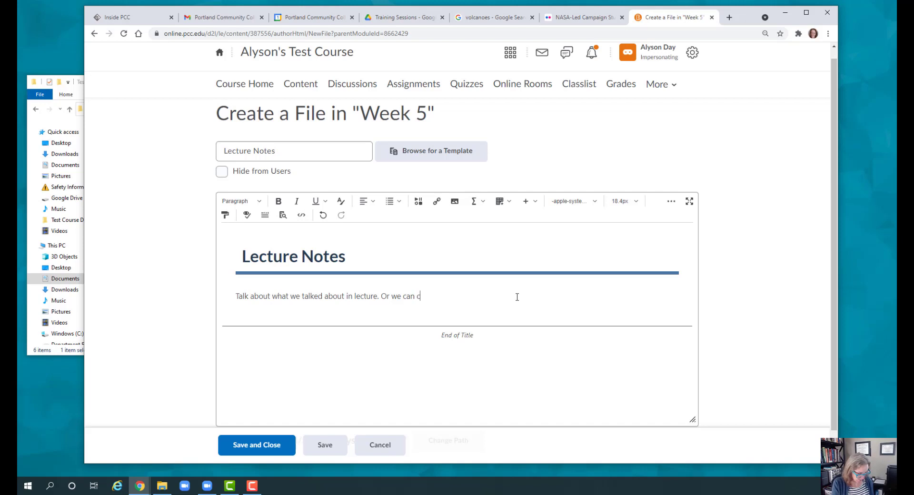
text(lear up)
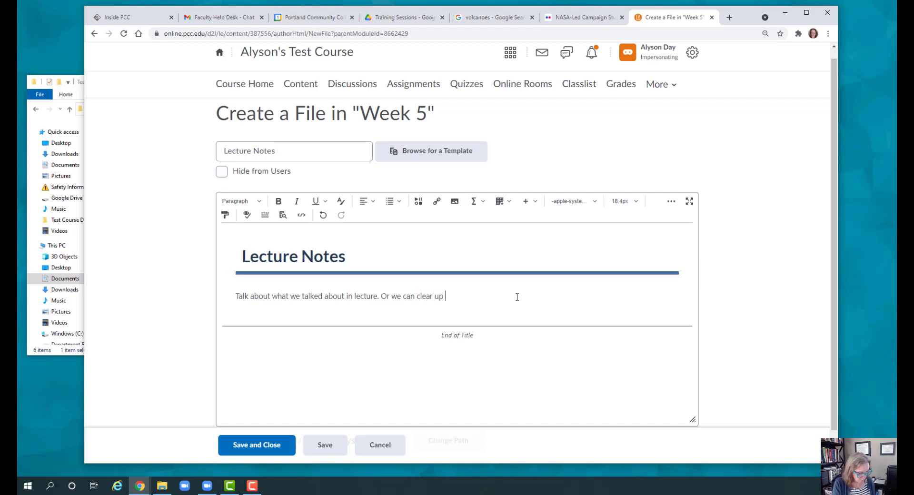
text( confusion.)
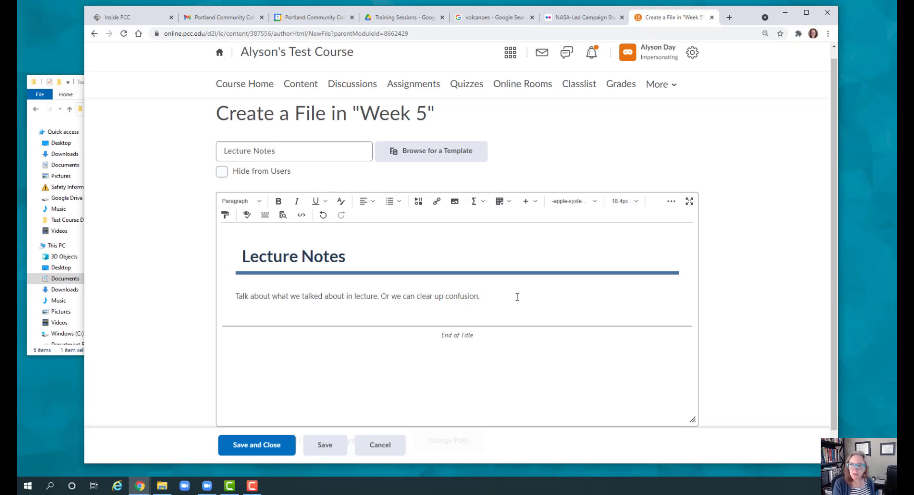
Search Google in a new browser tab for "USGS volcanoes laboratory", open the USGS Volcano Research Laboratories page, and select its web address.
click(731, 18)
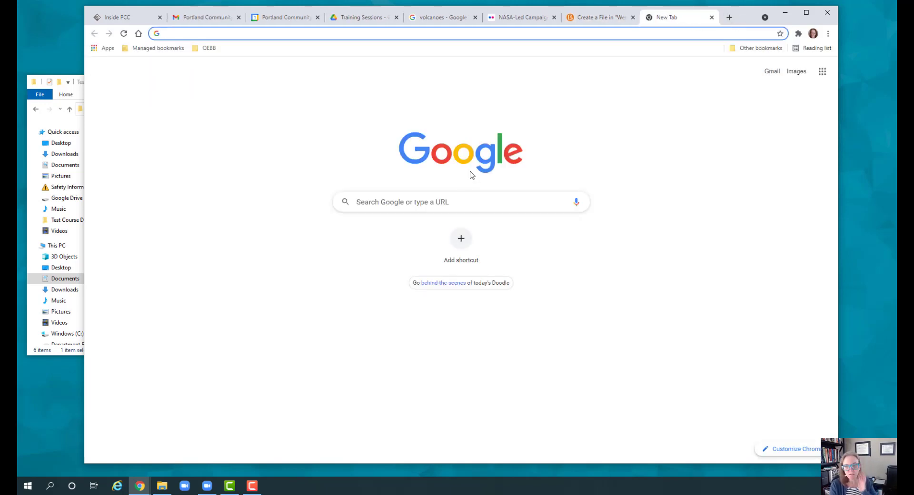
click(460, 203)
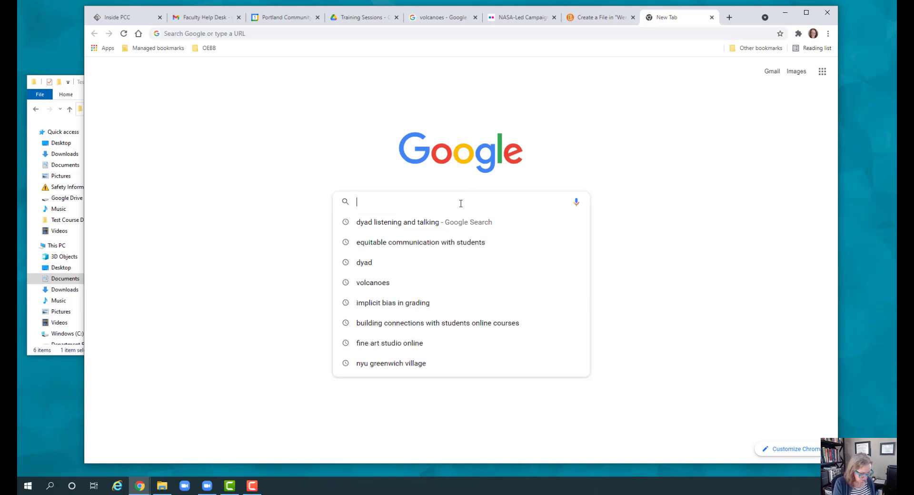
text(USGS vol)
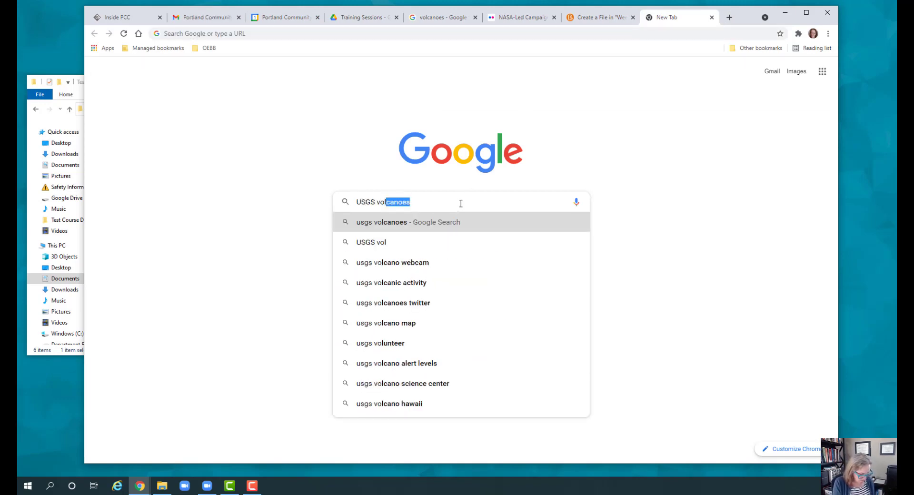
text(canoes labo)
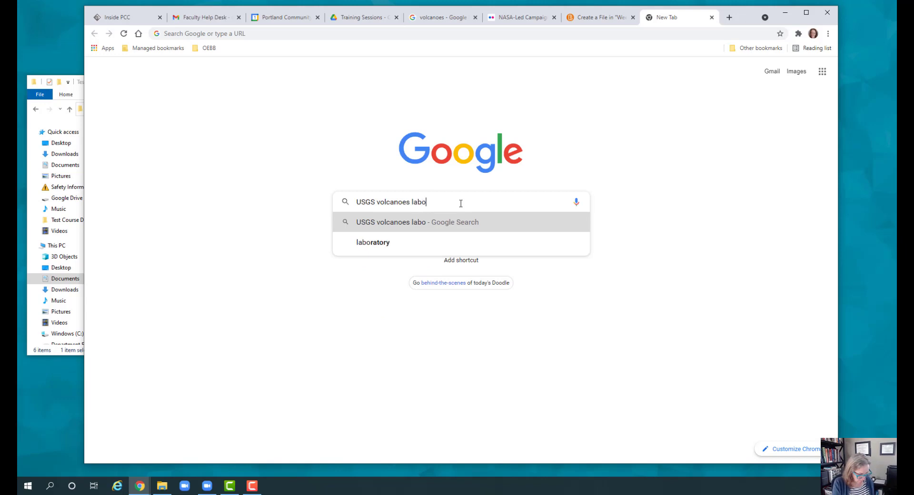
text(ratory)
key(Return)
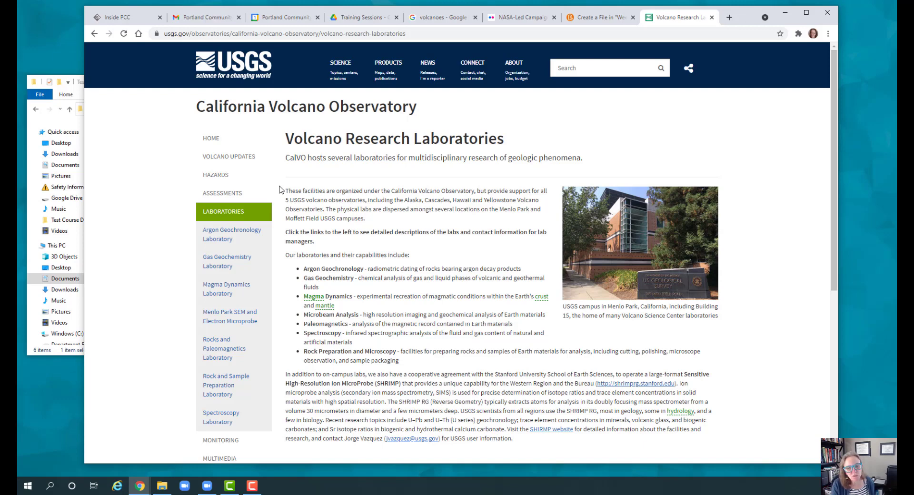
click(404, 33)
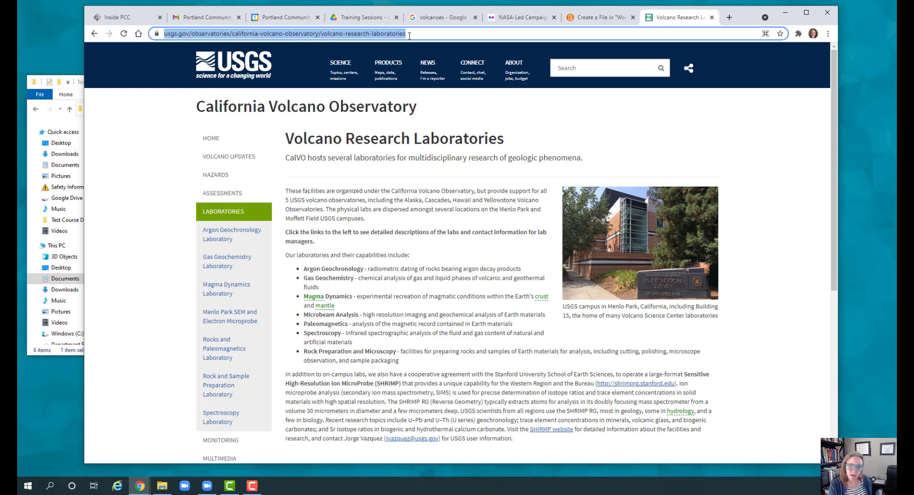
Return to the Lecture Notes file and start a new paragraph below the body text with "Here's a link to the".
click(599, 18)
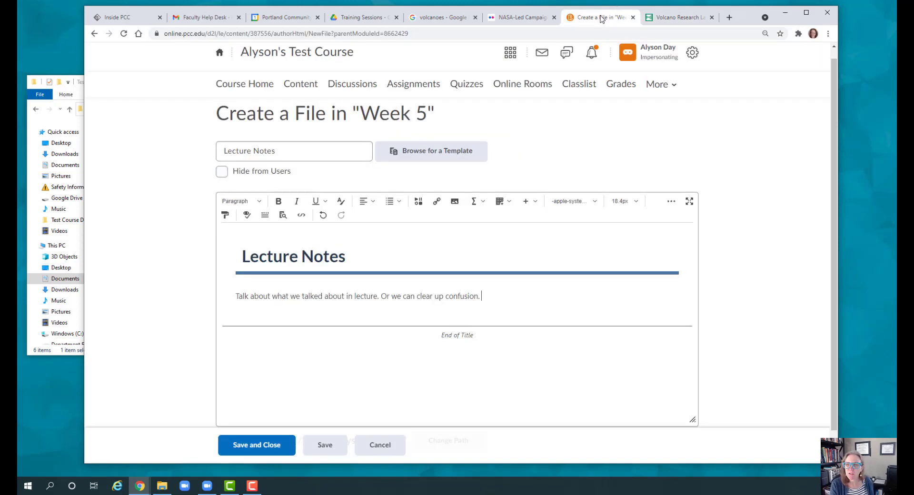
click(482, 307)
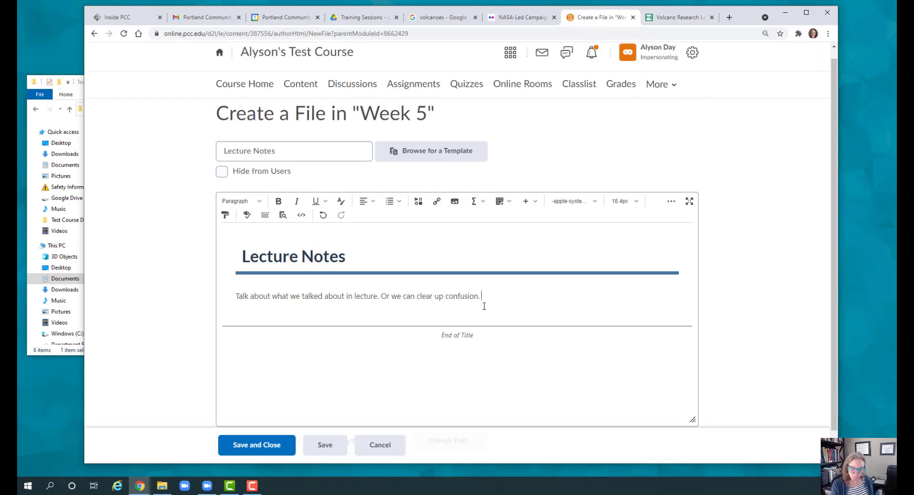
key(Return)
text(Here)
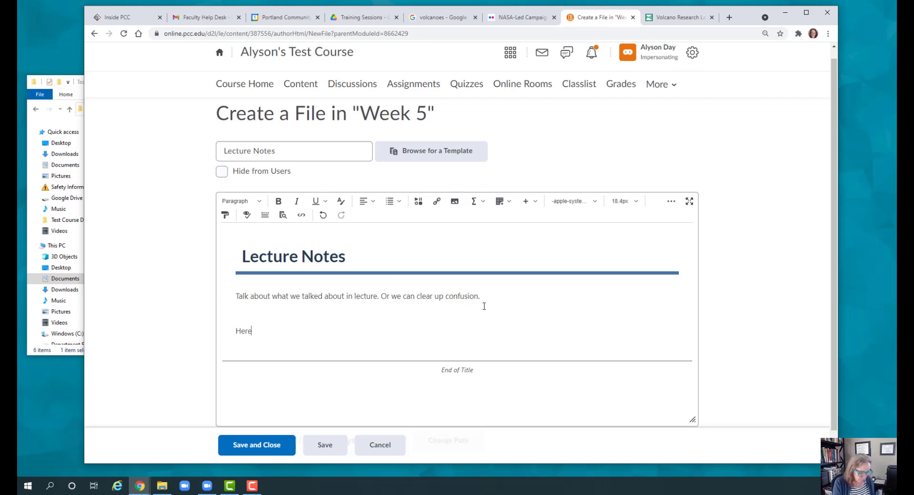
text('s )
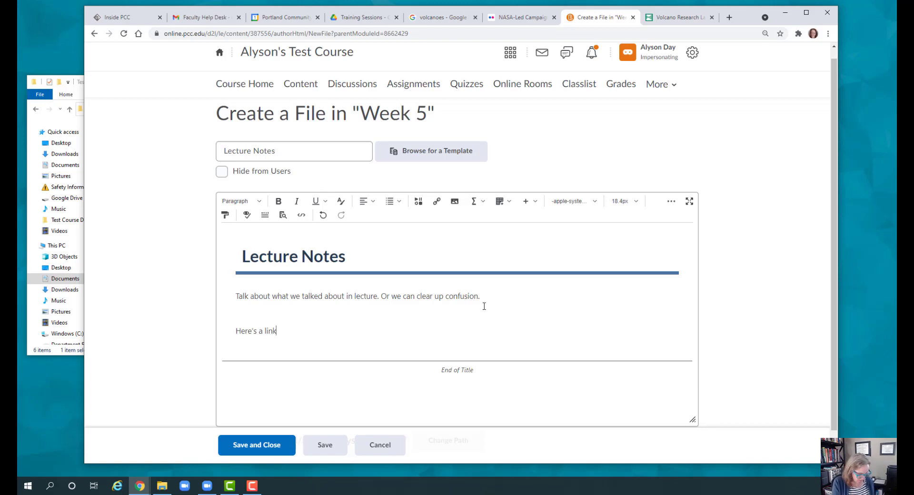
text(a link to teh)
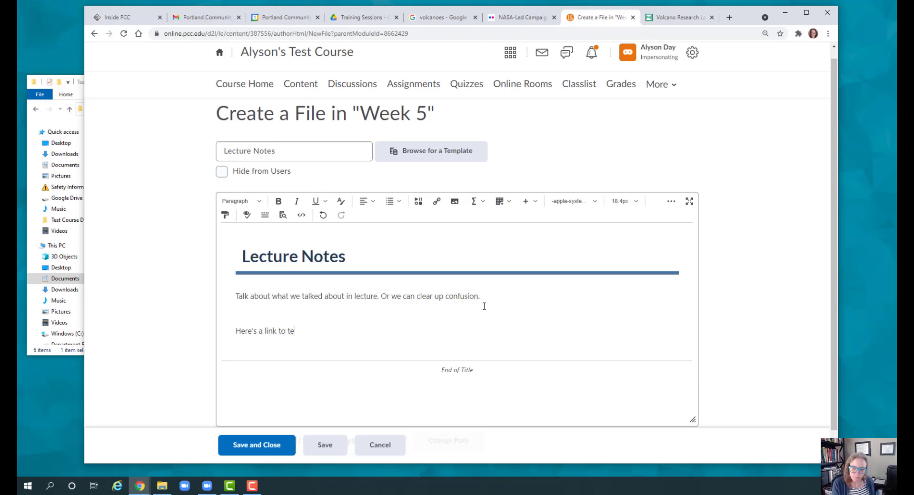
key(BackSpace)
text(he)
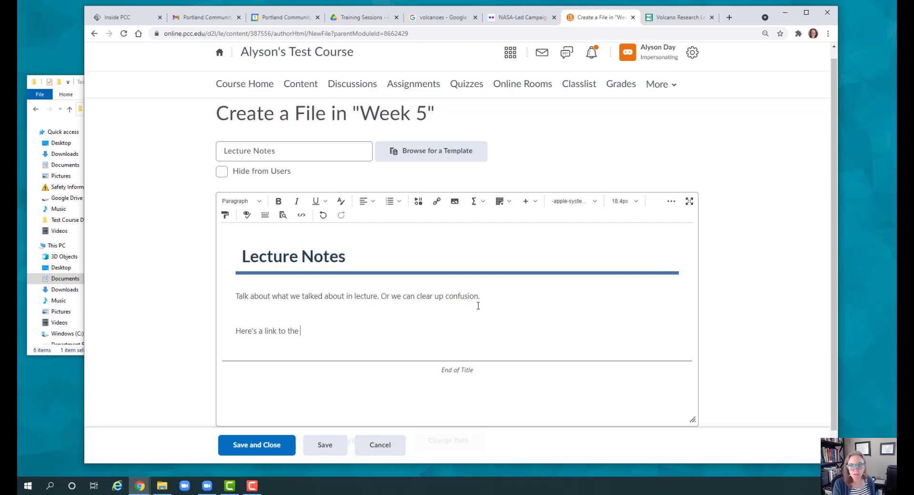
Check the page name on the USGS site and finish the link sentence in Lecture Notes with "Volacno Research Laboratories webpage.".
click(667, 19)
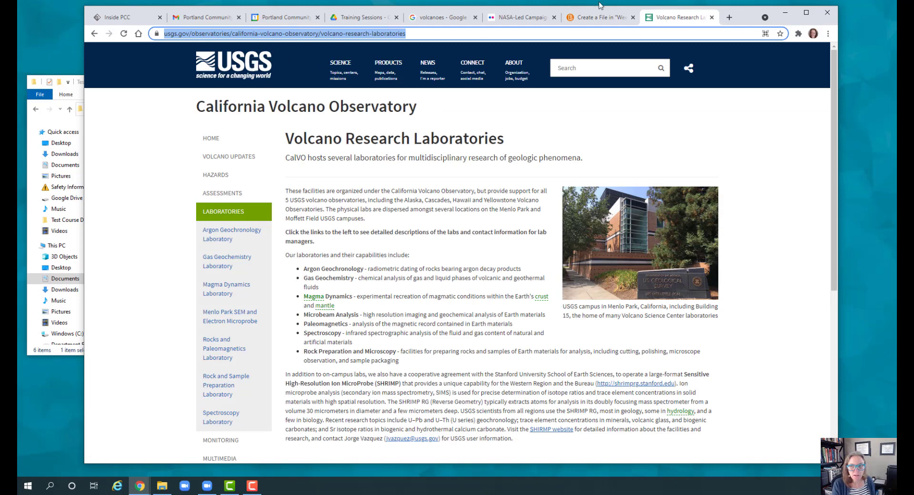
click(600, 17)
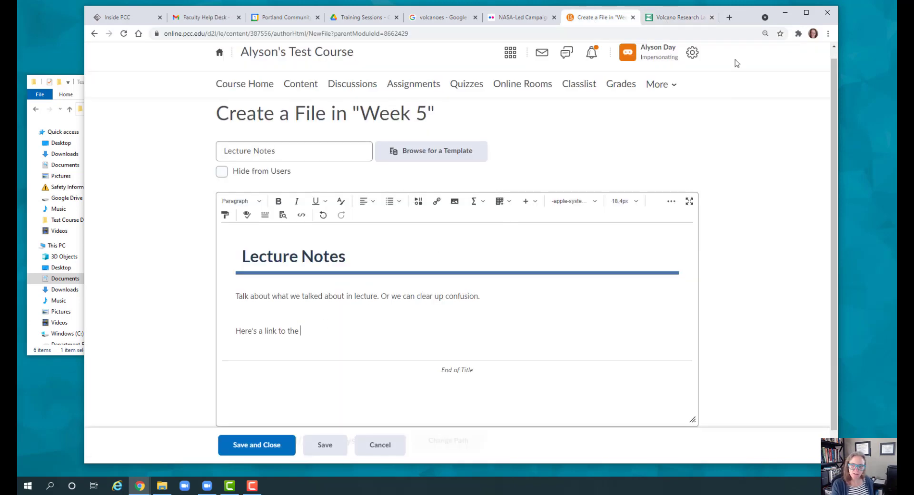
click(683, 19)
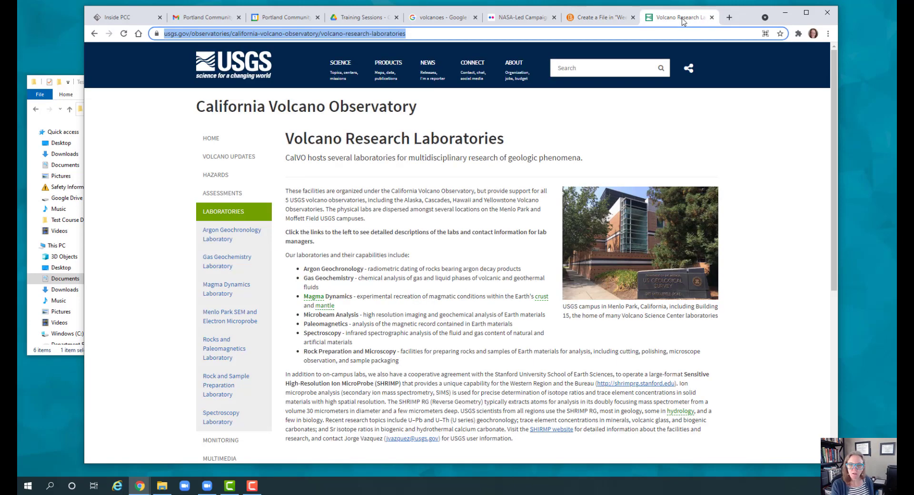
click(601, 18)
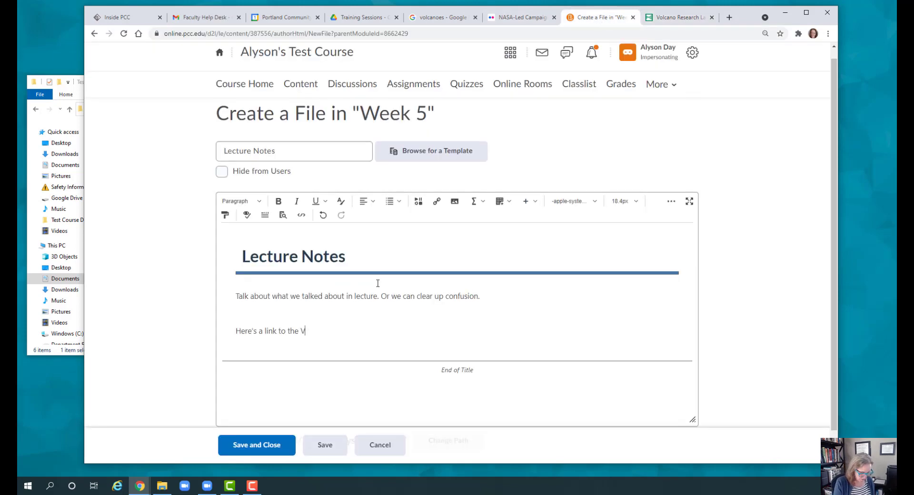
text(Volacno Resea)
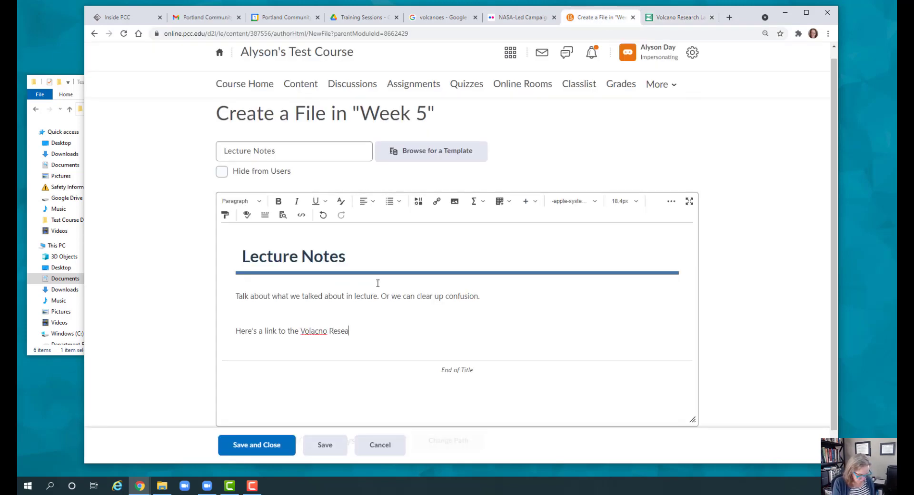
text(rch Laboratories)
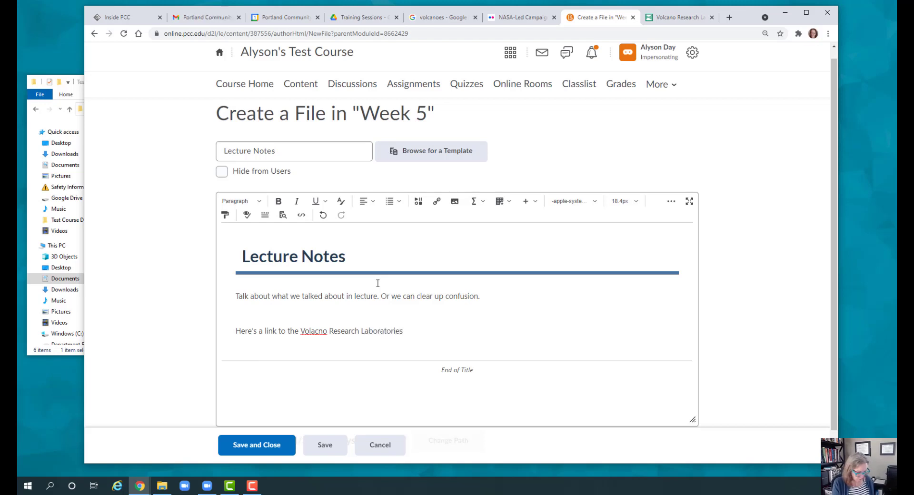
text( webpage.)
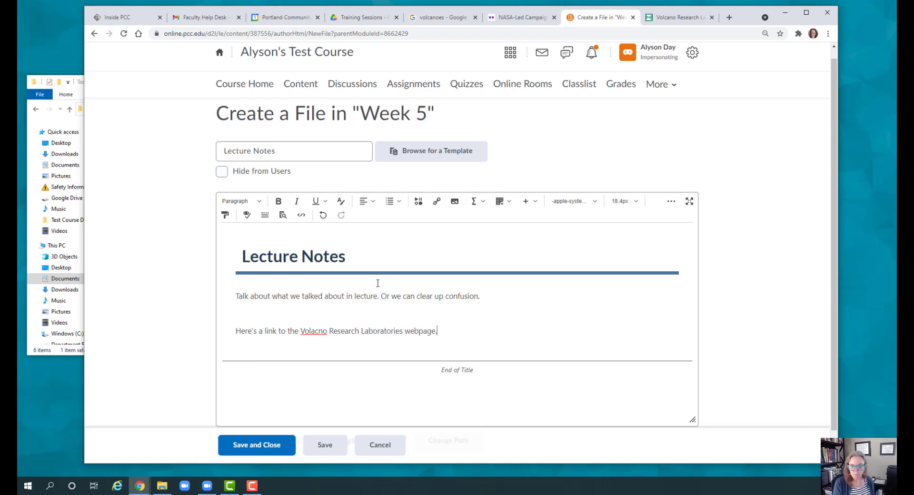
Correct "Volacno" to "Volcano" and link "Volcano Research Laboratories" to the copied URL, with New Window as the target.
right_click(315, 332)
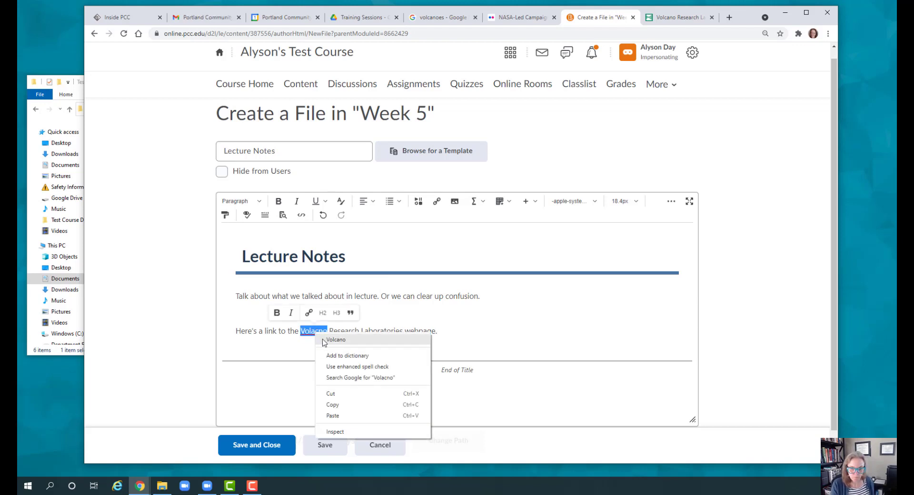
click(318, 340)
drag(301, 331, 404, 333)
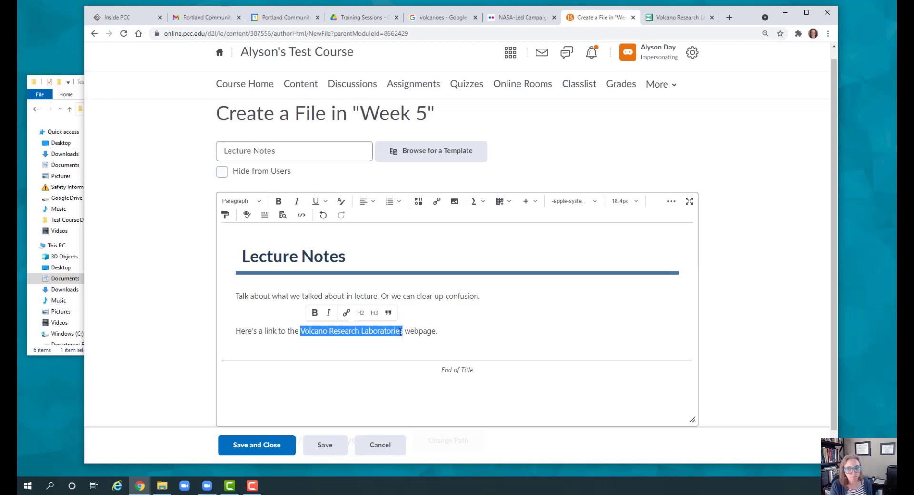
click(436, 203)
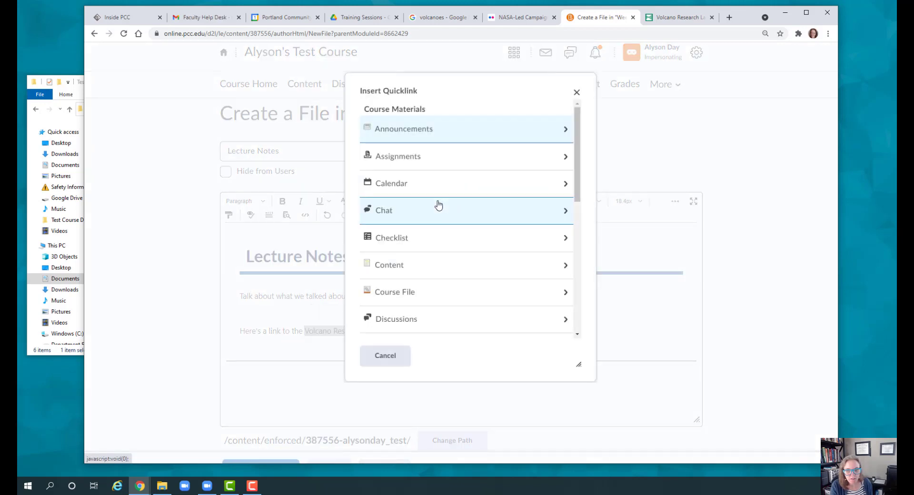
scroll(437, 203, down, 6)
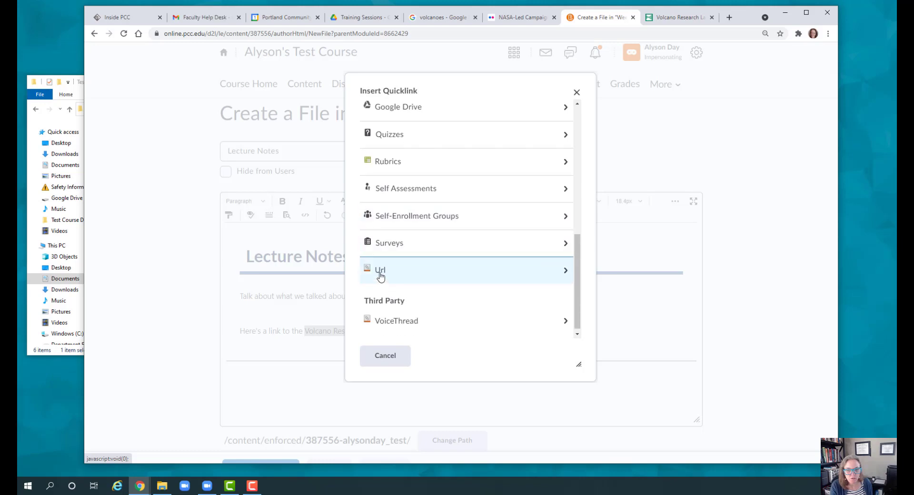
click(380, 275)
click(375, 152)
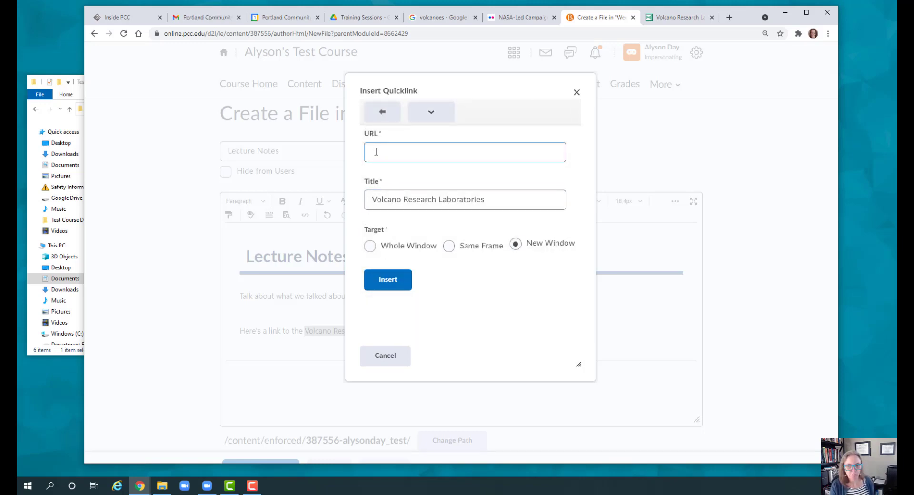
key(ctrl+v)
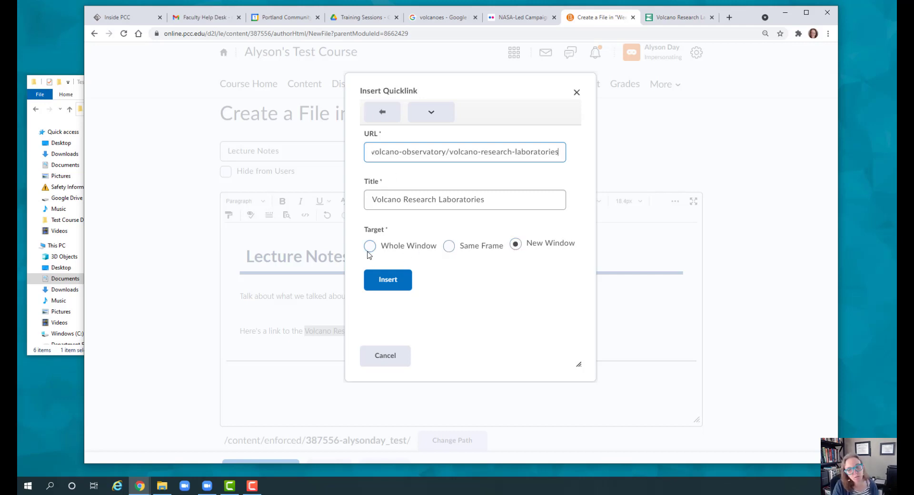
click(514, 244)
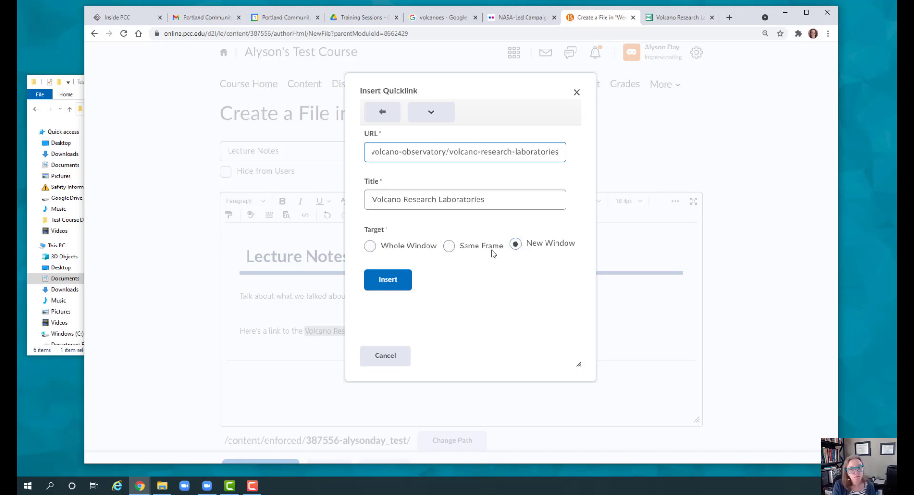
click(383, 281)
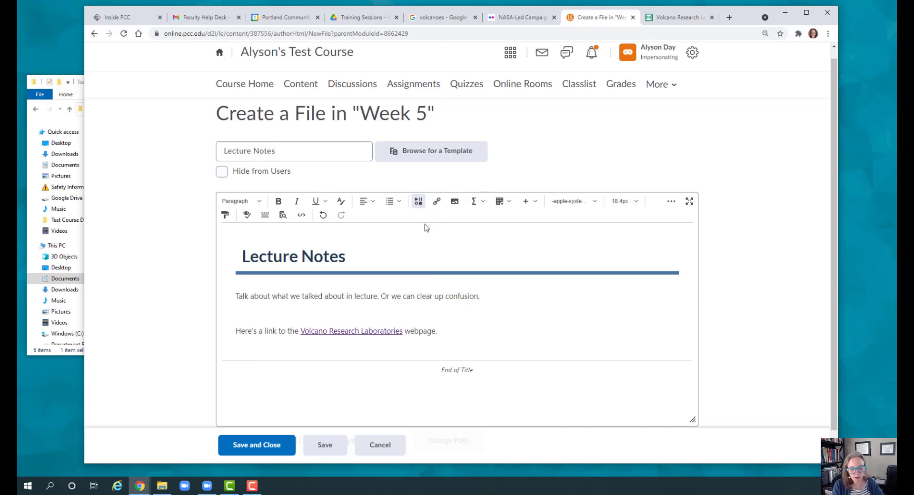
Insert volcano_banner.jpg from the course offering's images folder on a new line under the Lecture Notes heading, marked as decorative.
key(Return)
key(Return)
click(236, 295)
click(416, 204)
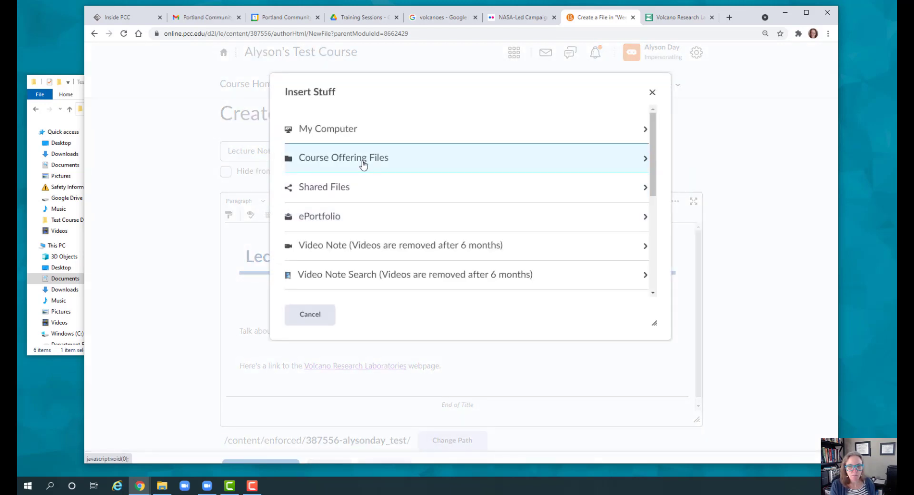
click(363, 163)
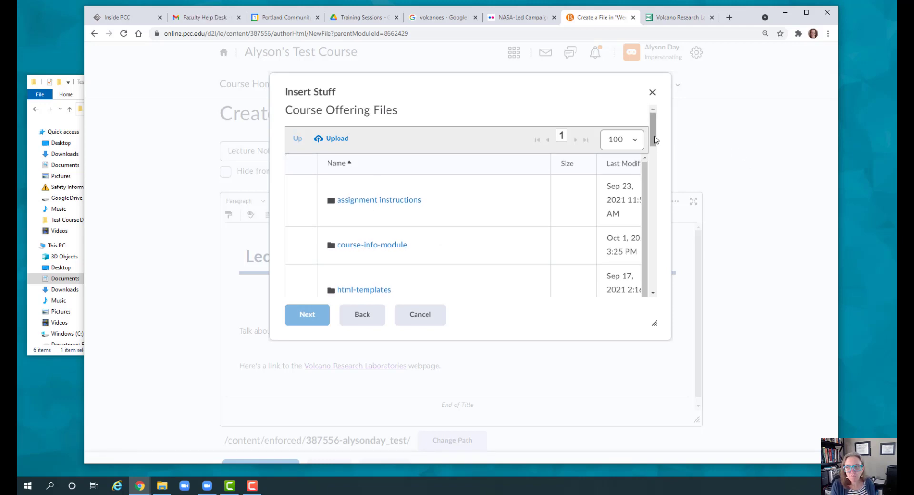
drag(654, 139, 654, 162)
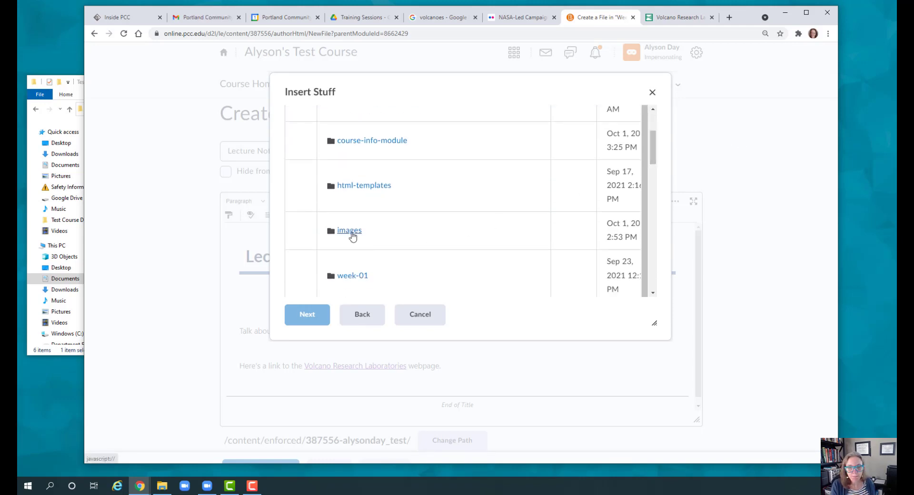
click(351, 235)
click(301, 126)
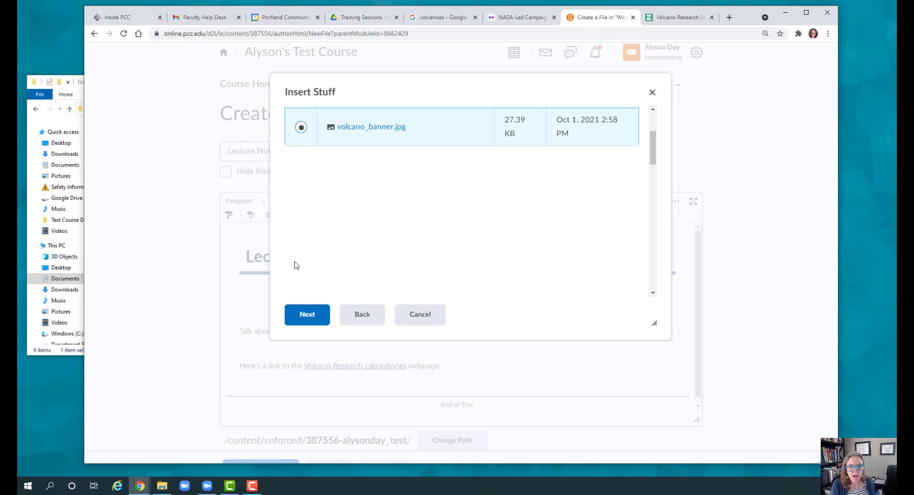
click(307, 315)
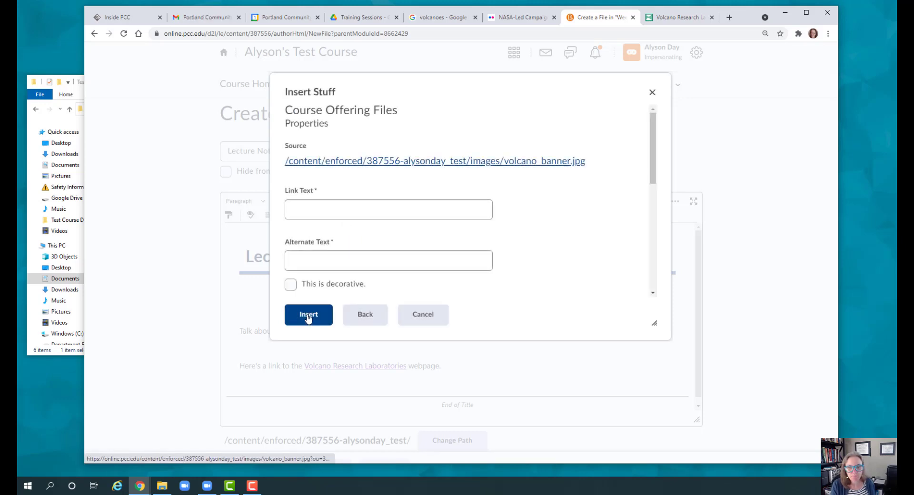
click(291, 285)
click(307, 315)
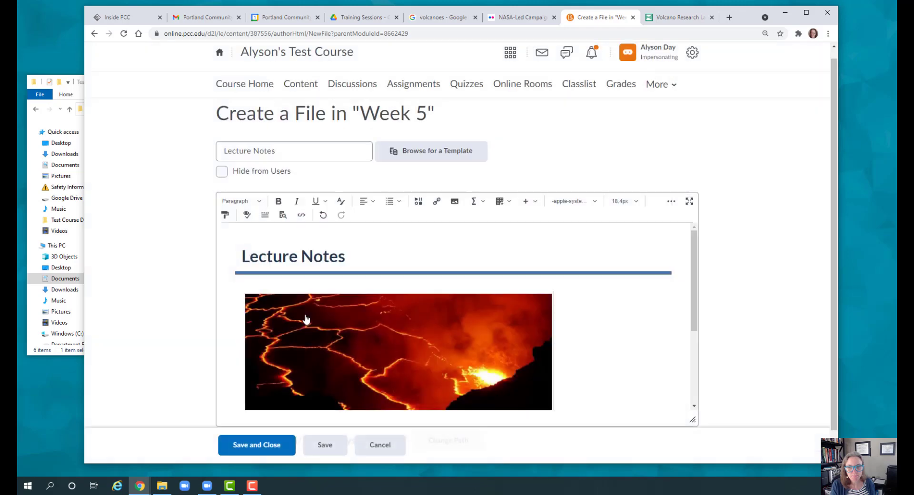
scroll(622, 316, down, 3)
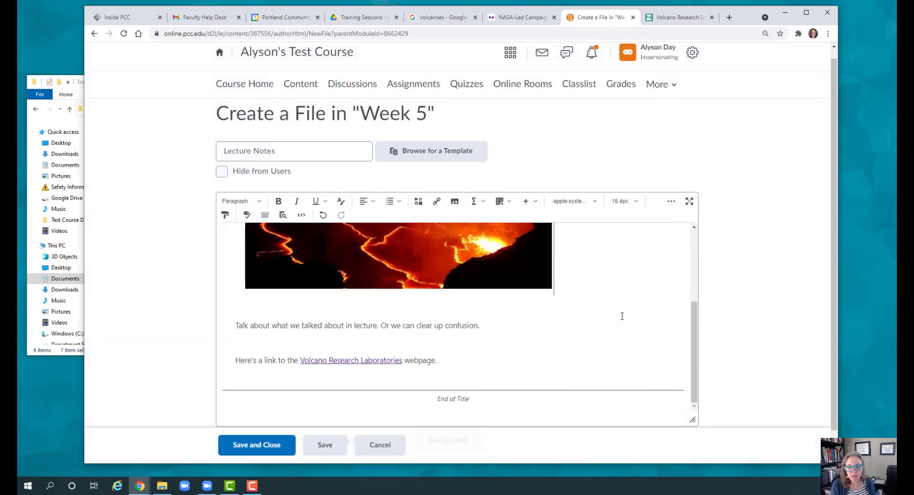
scroll(622, 316, up, 1)
scroll(621, 316, up, 1)
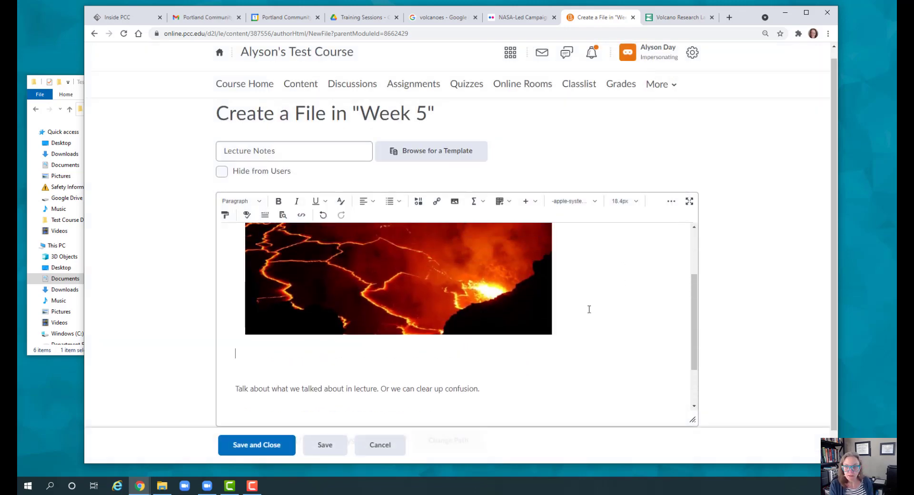
click(418, 202)
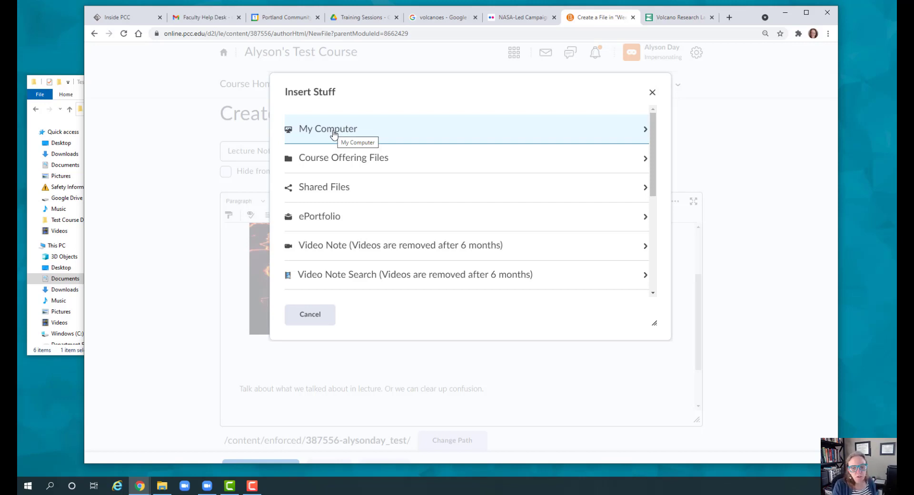
click(323, 321)
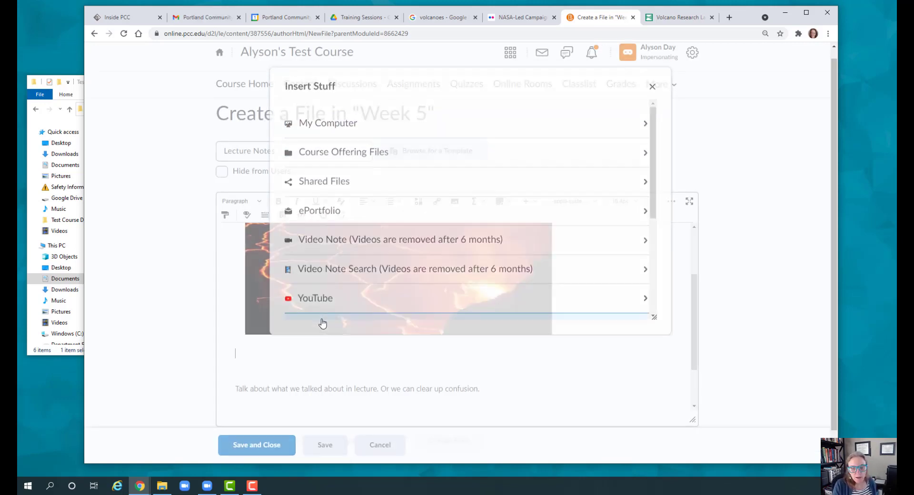
Add a new line reading "Notes." below the sentence with the Volcano Research Laboratories link.
scroll(482, 364, down, 1)
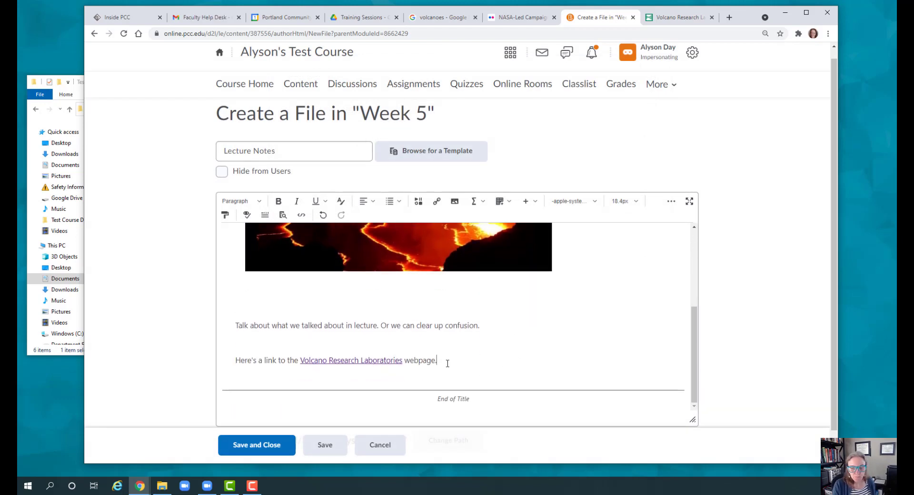
key(Return)
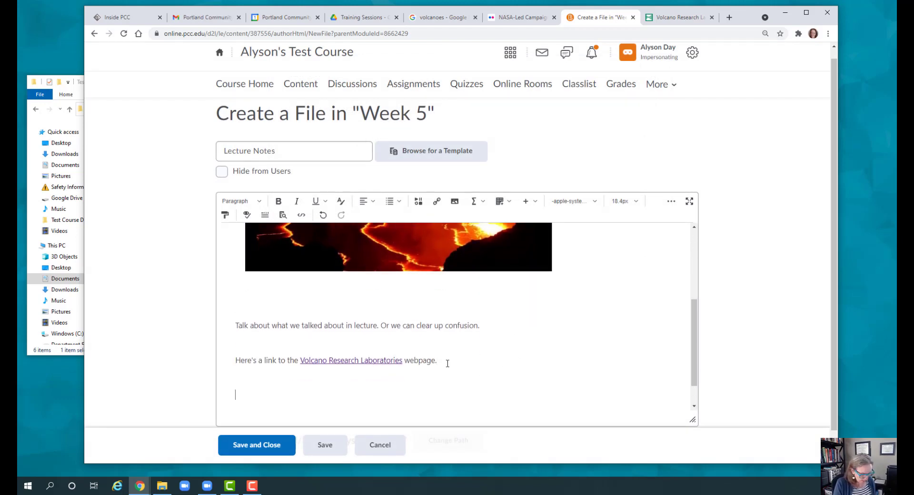
text(Notes)
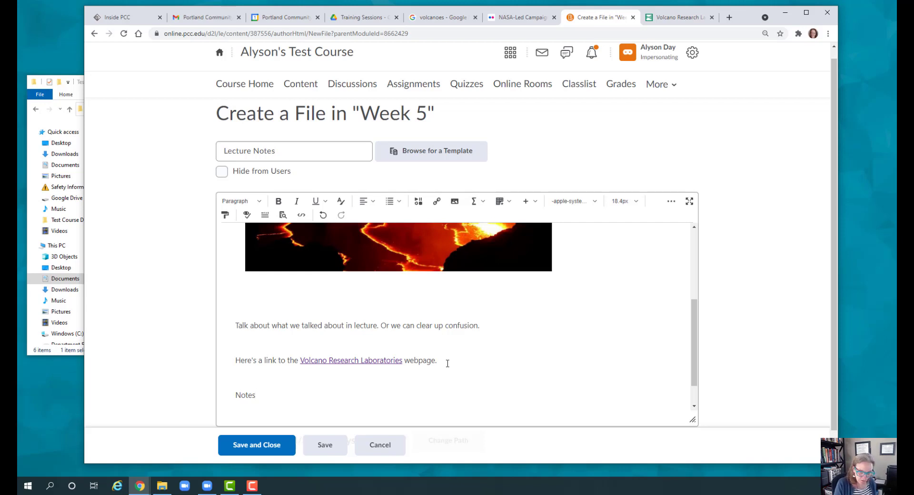
text(.)
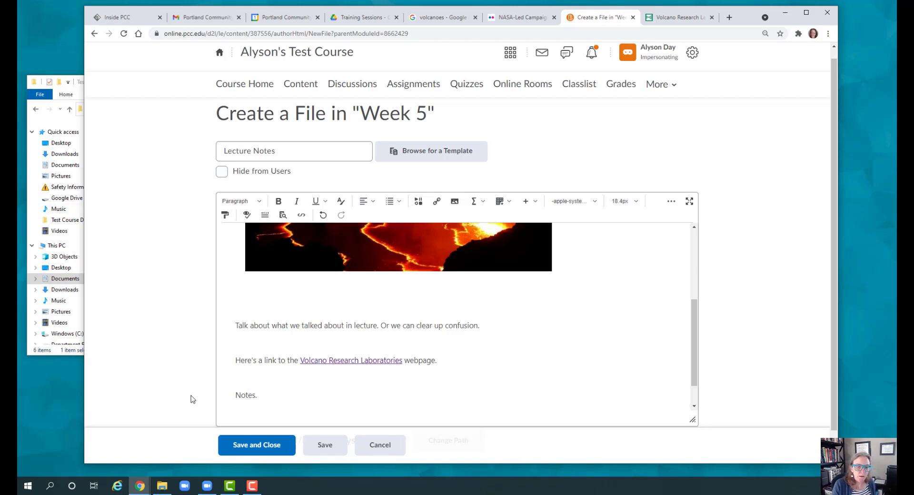
Select the "Notes." text and upload Excel Sheet.xlsx from the computer to insert in its place.
drag(236, 395, 259, 395)
click(418, 202)
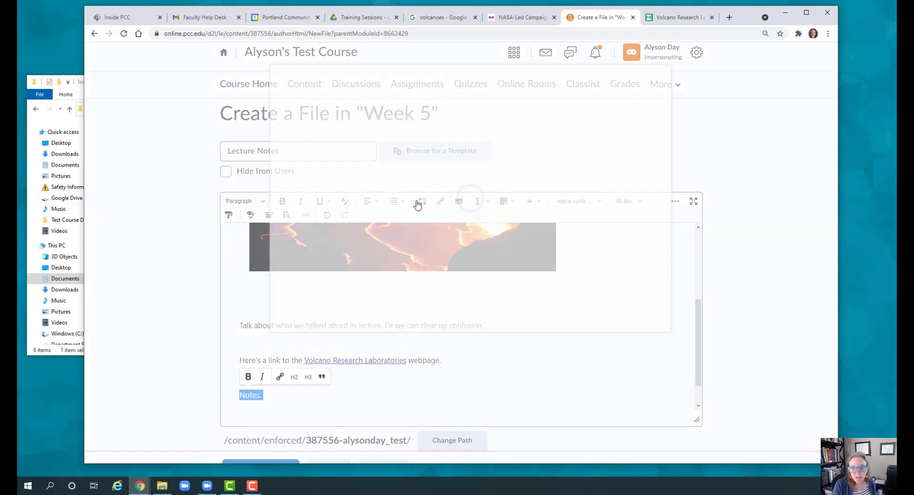
click(352, 135)
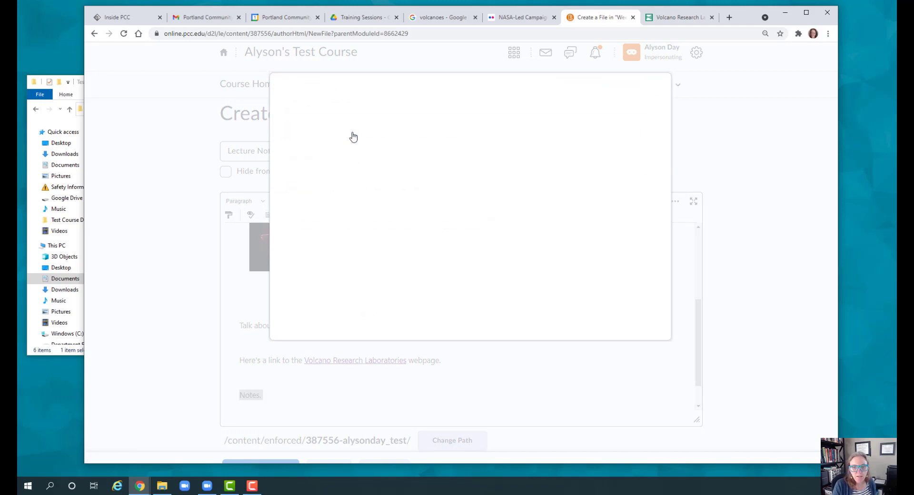
click(302, 163)
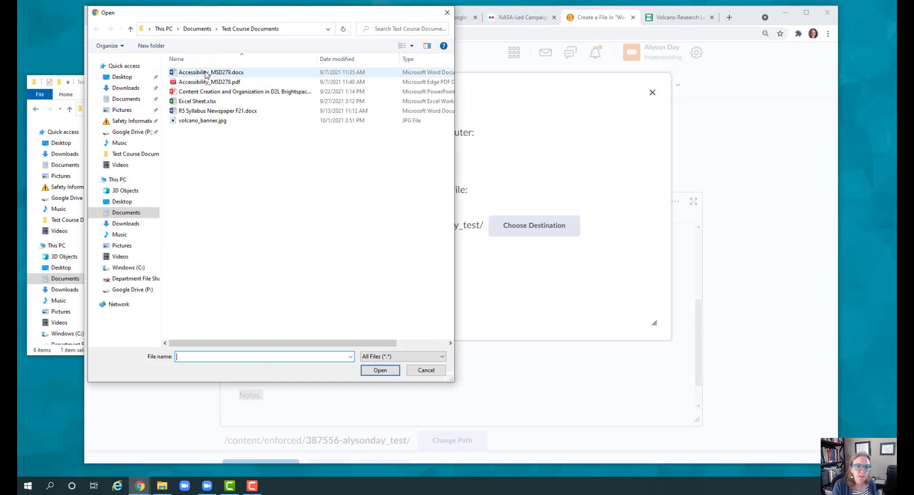
click(199, 102)
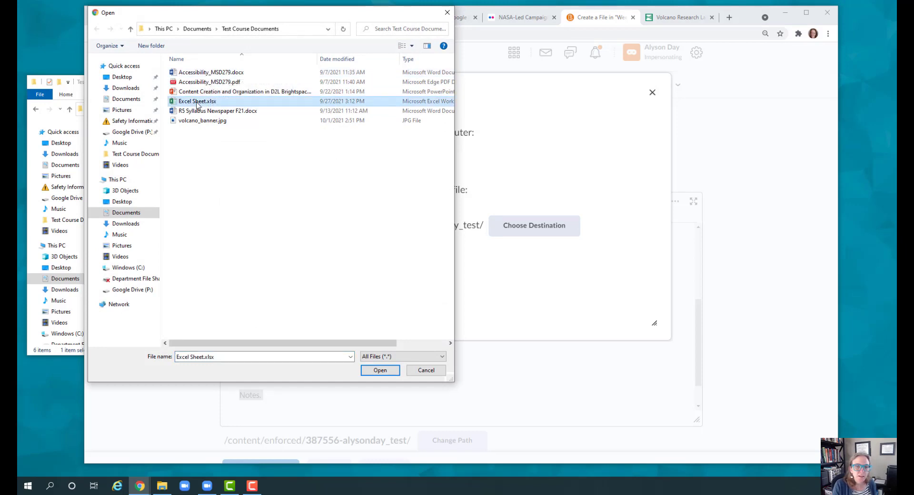
click(381, 374)
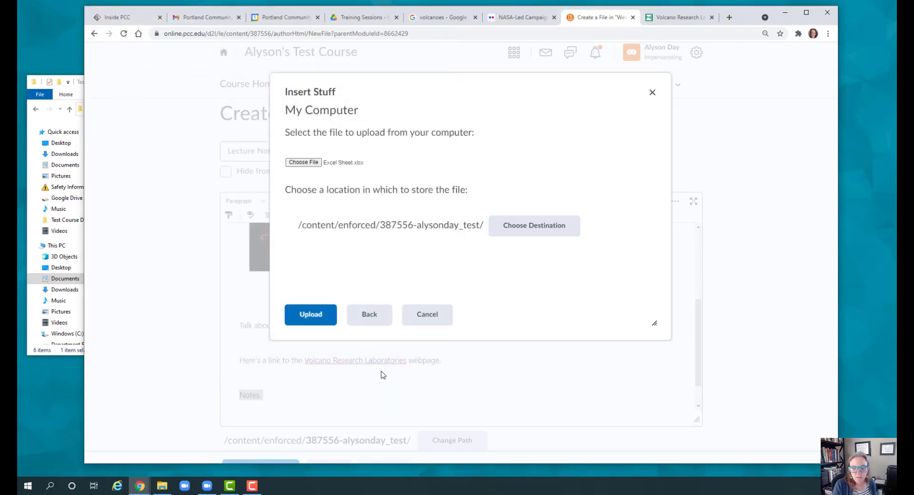
click(313, 317)
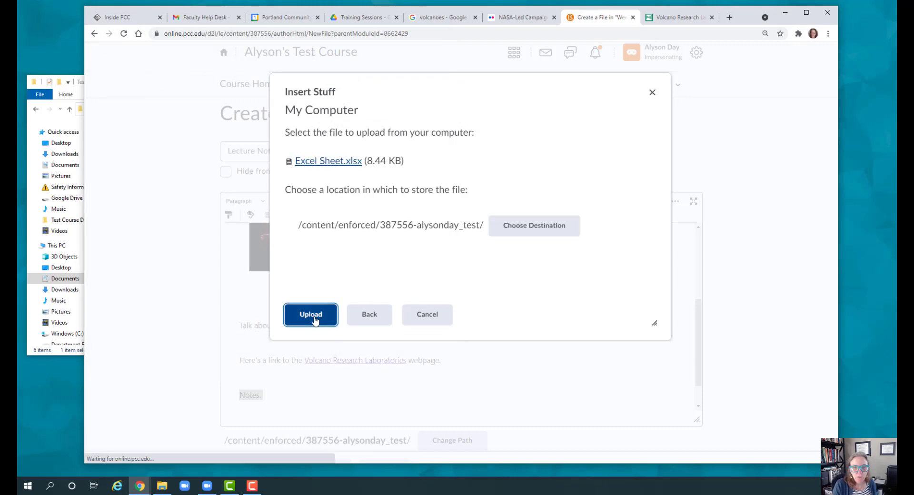
Set the uploaded spreadsheet's link text to "Volcano Data Sheet" and insert the link.
click(301, 210)
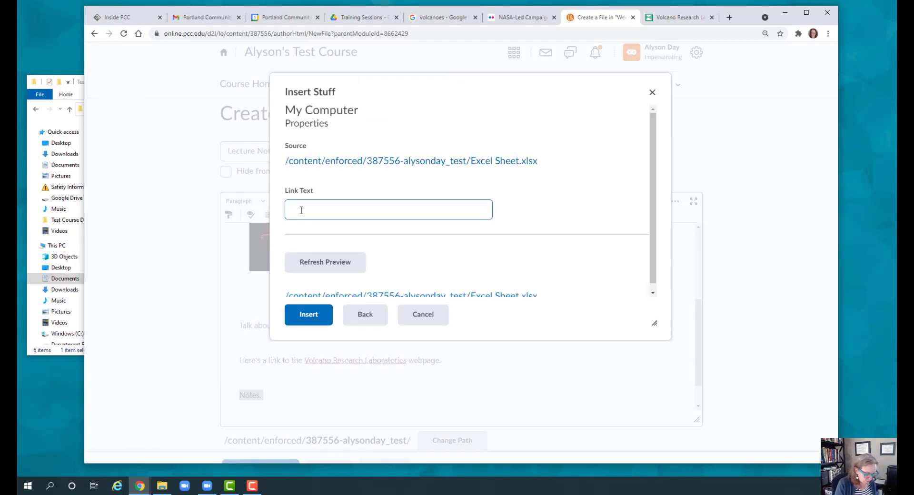
text(Volcano )
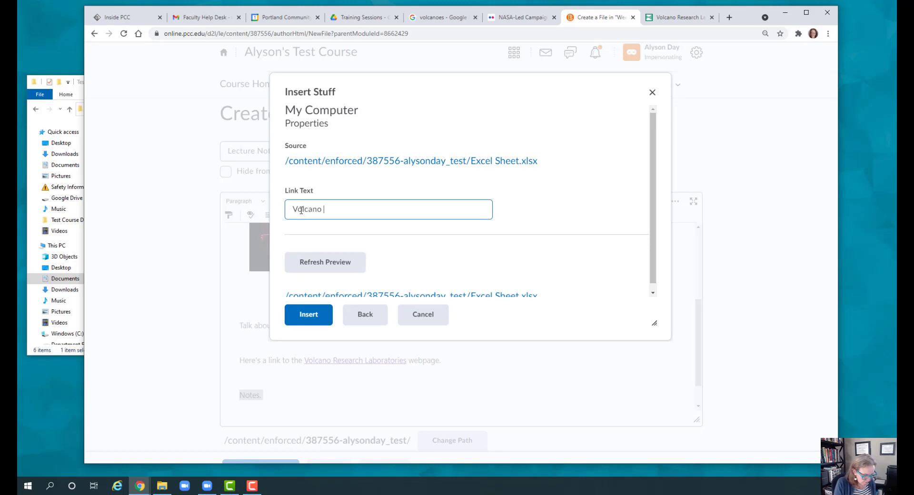
text(Data Sheet)
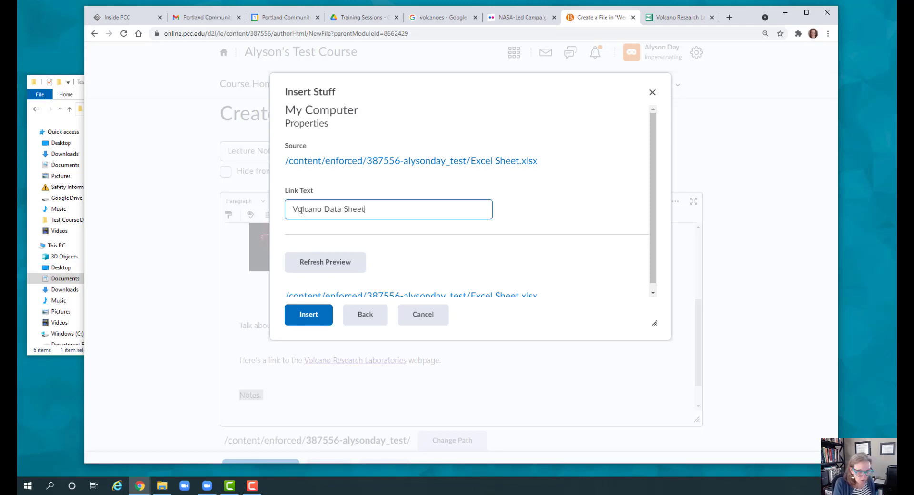
click(314, 313)
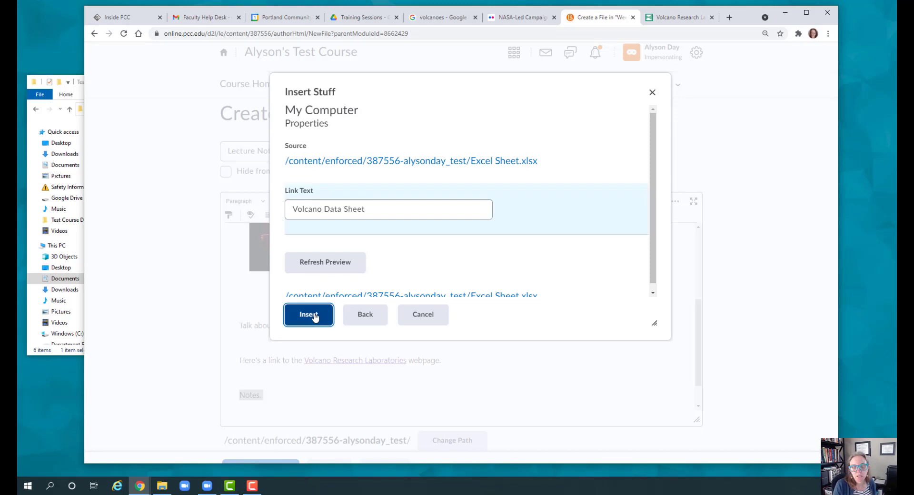
Save and close the Lecture Notes file and view the published page.
scroll(405, 373, down, 1)
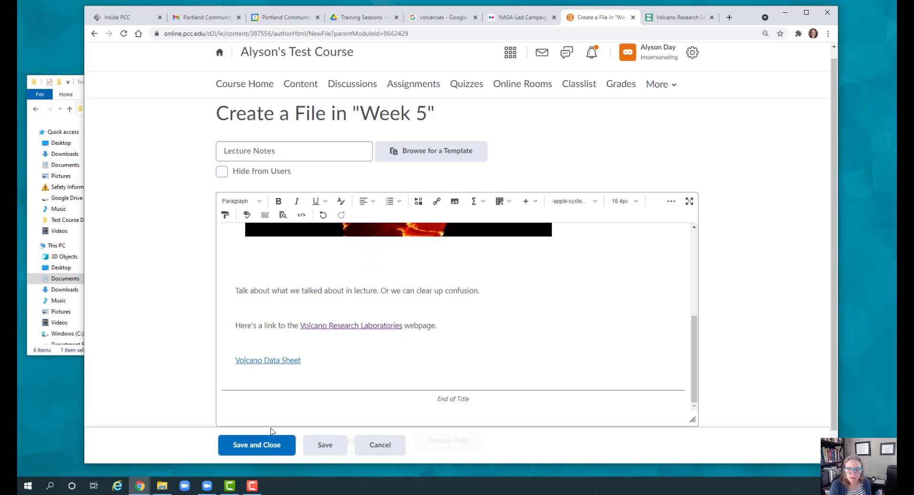
click(256, 446)
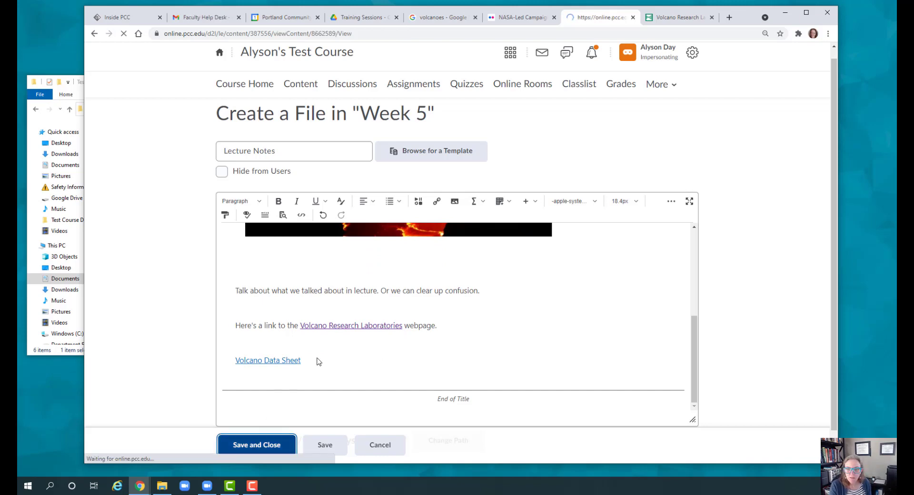
scroll(637, 251, down, 4)
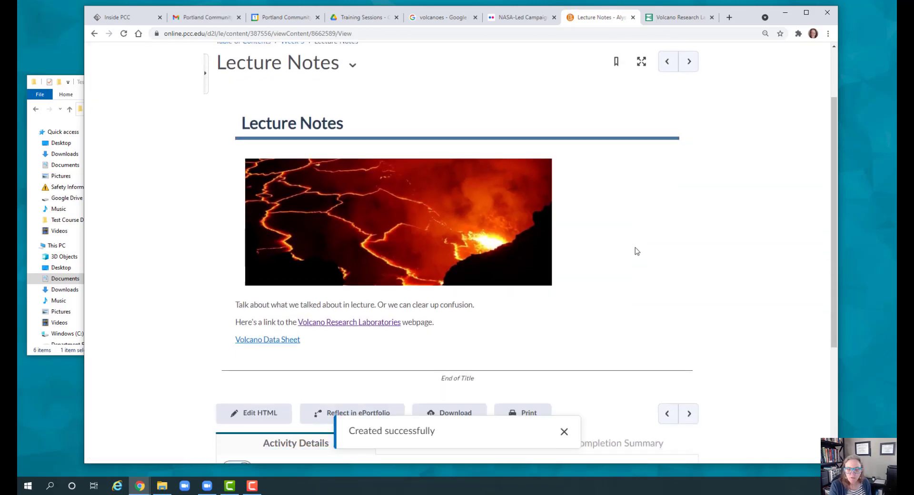
Test both links on the published Lecture Notes page by opening the Volcano Research Laboratories site and downloading the Volcano Data Sheet.
click(351, 220)
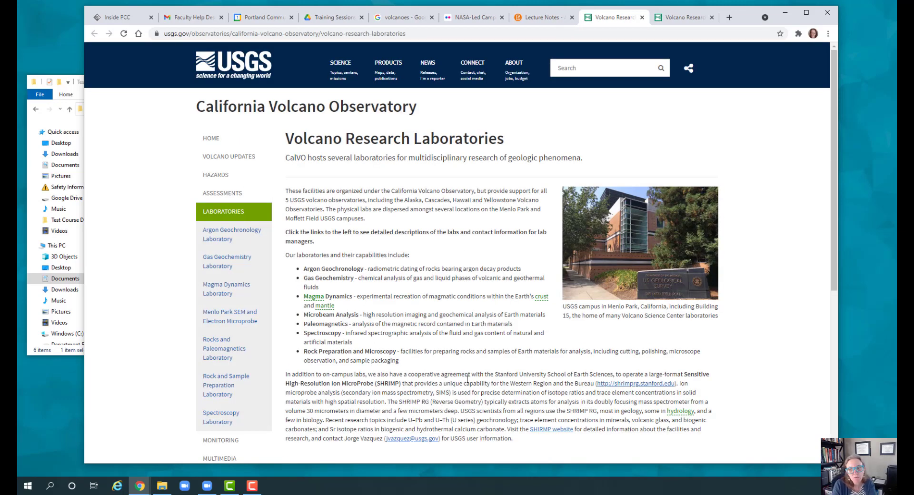
scroll(448, 322, down, 3)
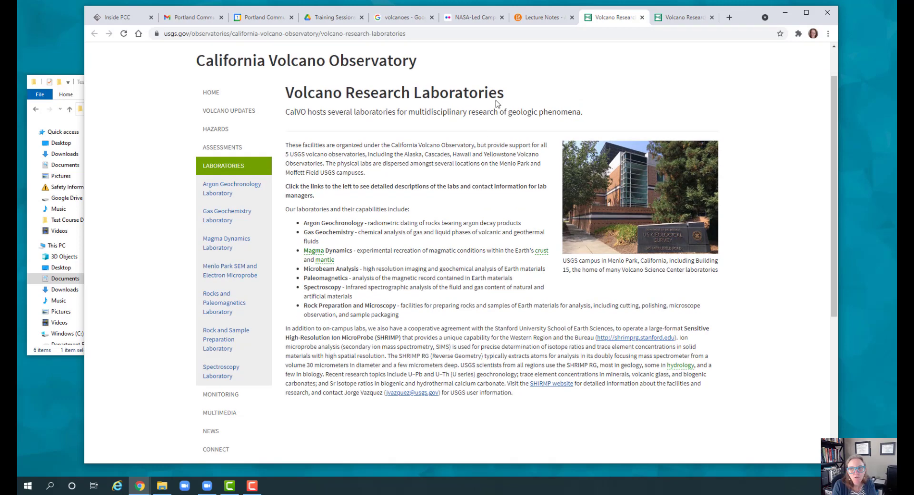
click(540, 18)
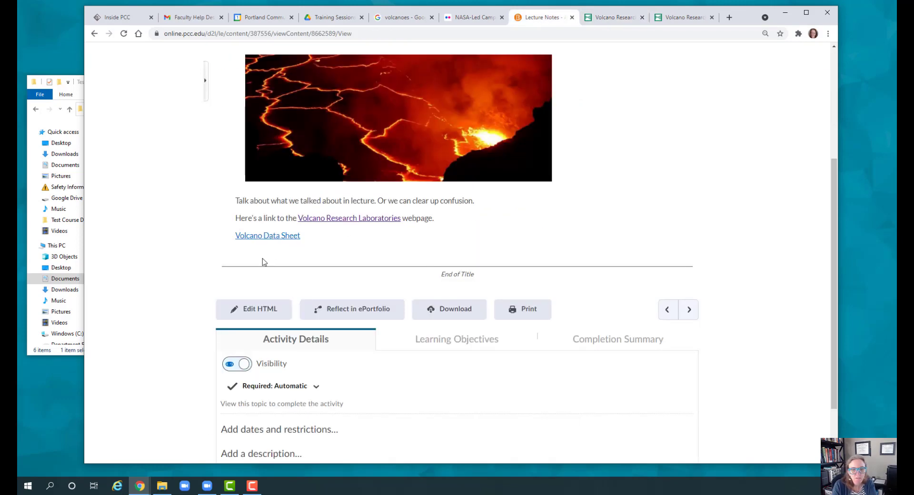
click(267, 237)
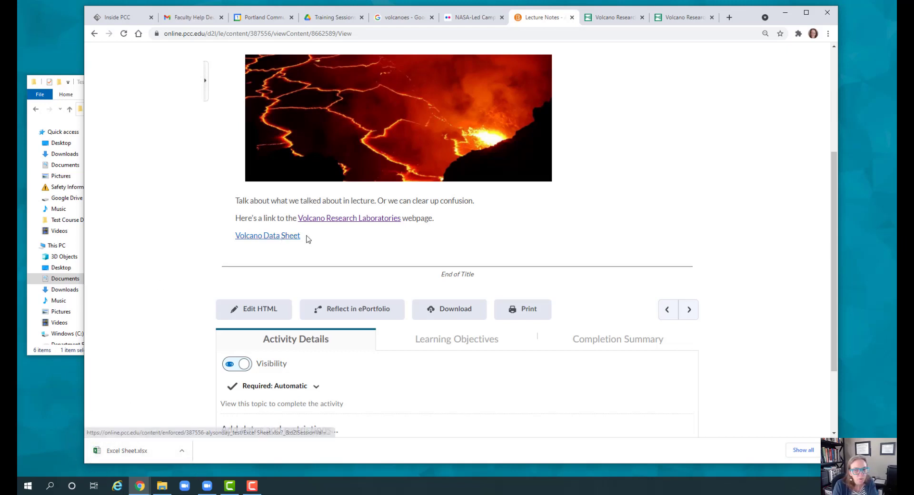
scroll(538, 224, down, 1)
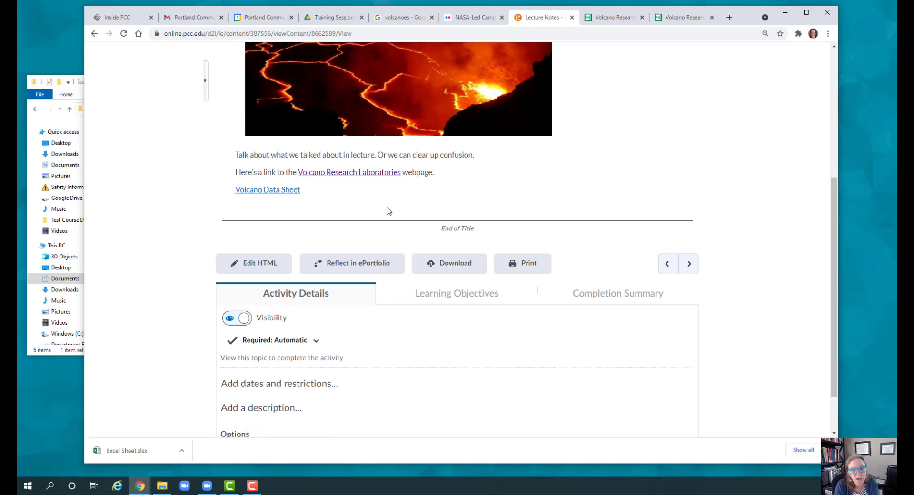
Reopen the Lecture Notes page in the HTML editor, review its contents, and save and close it.
scroll(388, 209, up, 5)
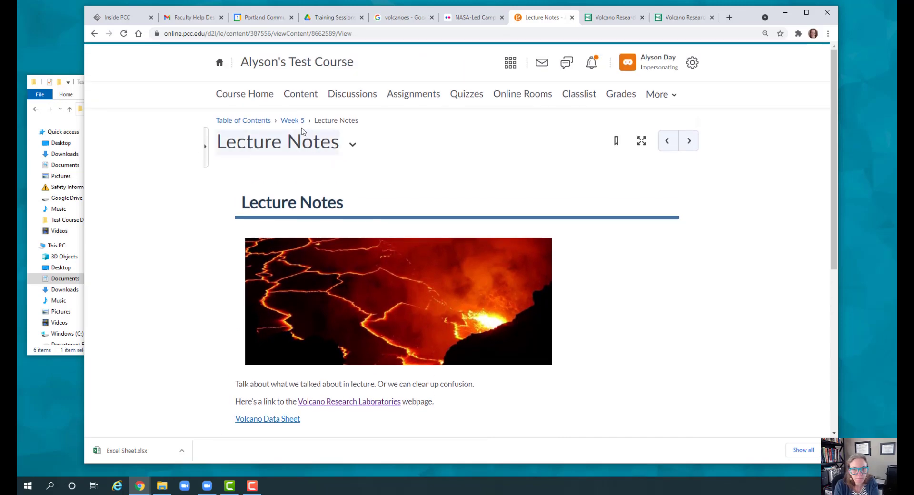
click(352, 144)
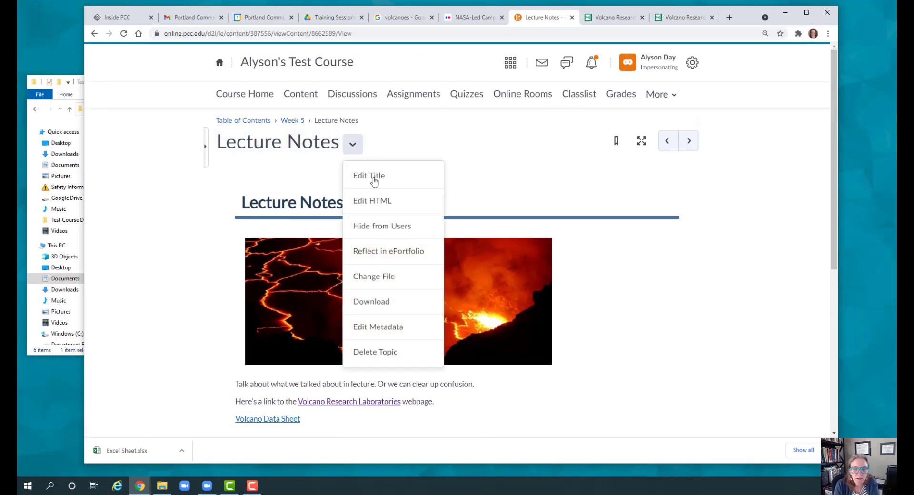
click(379, 204)
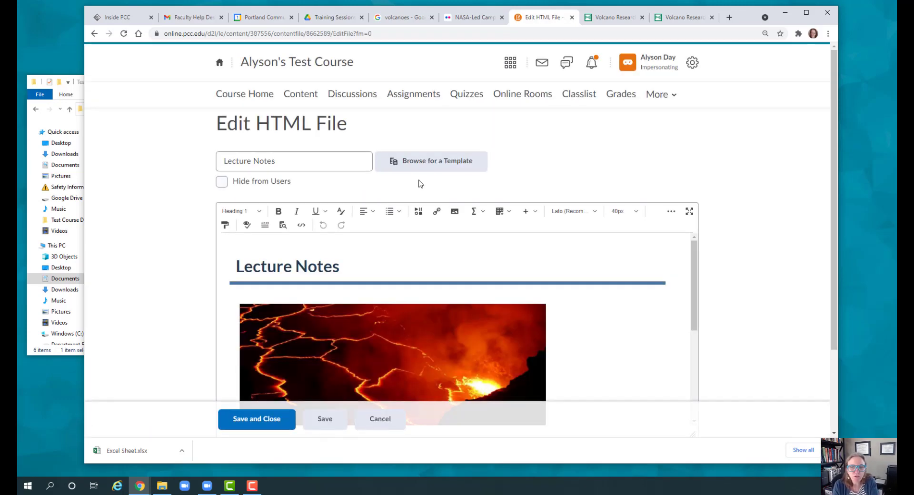
scroll(732, 197, down, 1)
scroll(731, 197, down, 1)
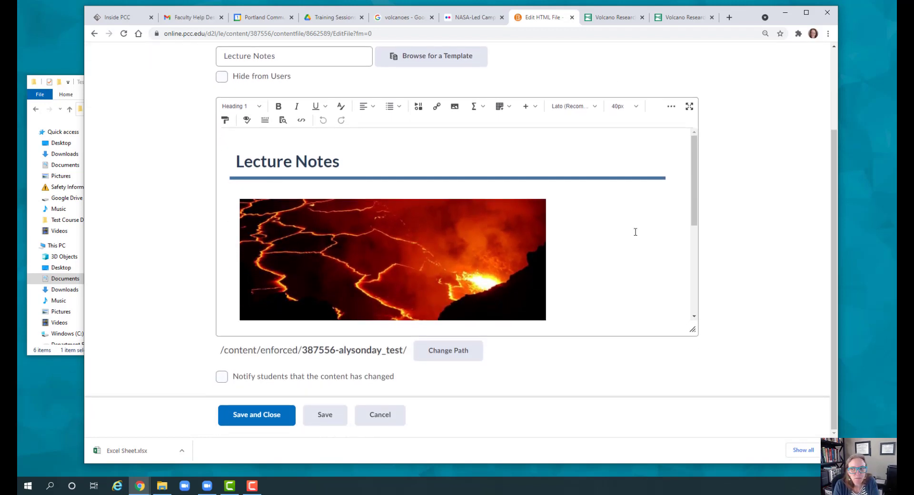
scroll(635, 232, down, 4)
scroll(628, 232, up, 5)
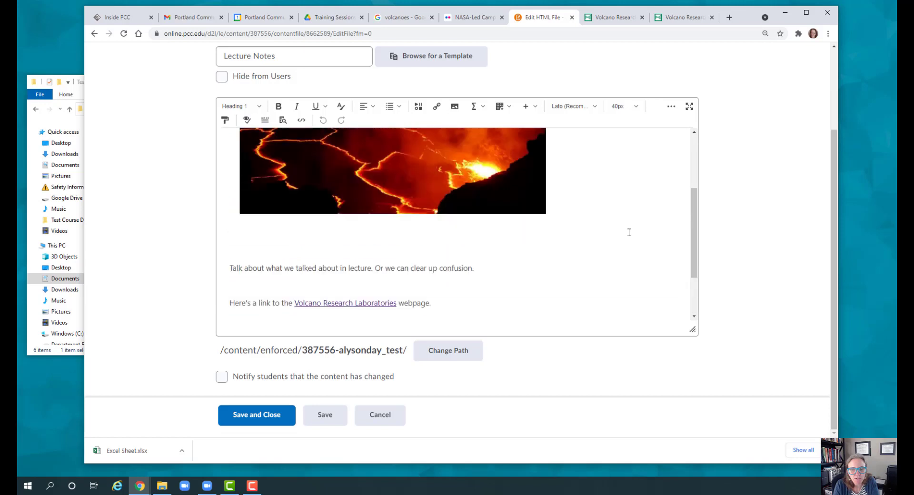
click(265, 415)
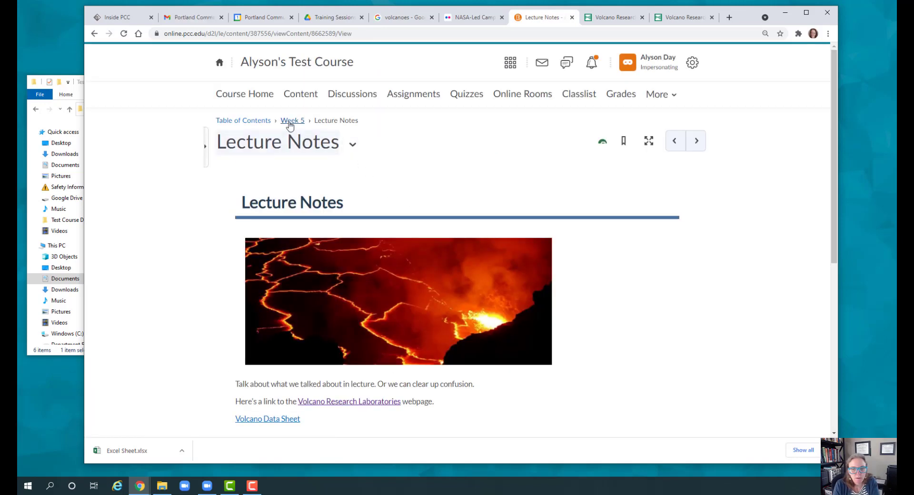
Return to the Week 5 module and upload Excel Sheet.xlsx from the computer as a new file.
click(290, 121)
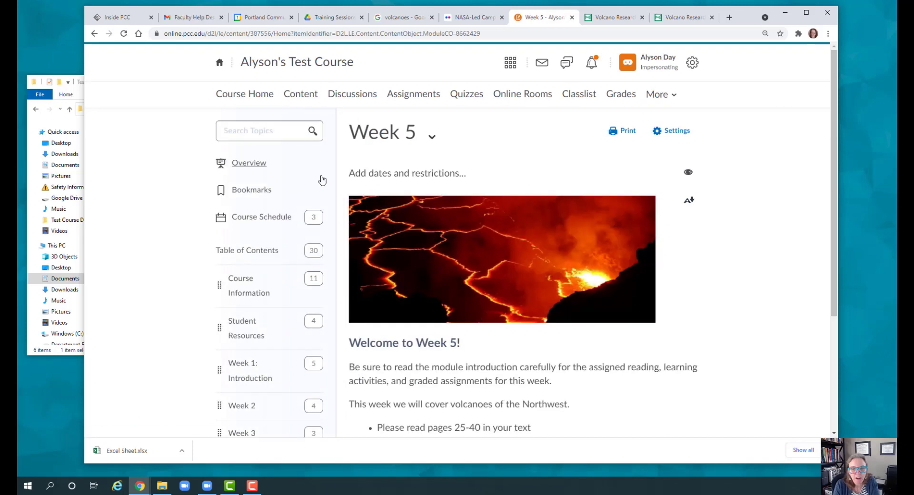
scroll(340, 238, down, 2)
scroll(340, 238, down, 2)
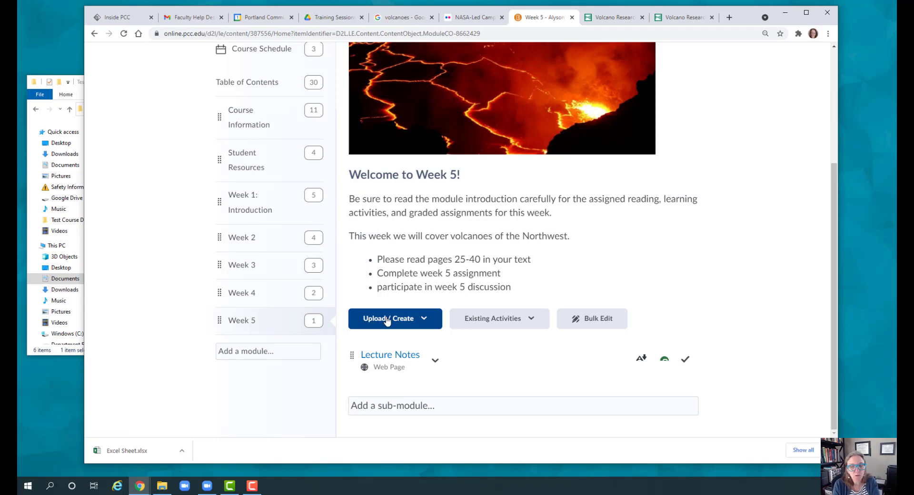
click(387, 320)
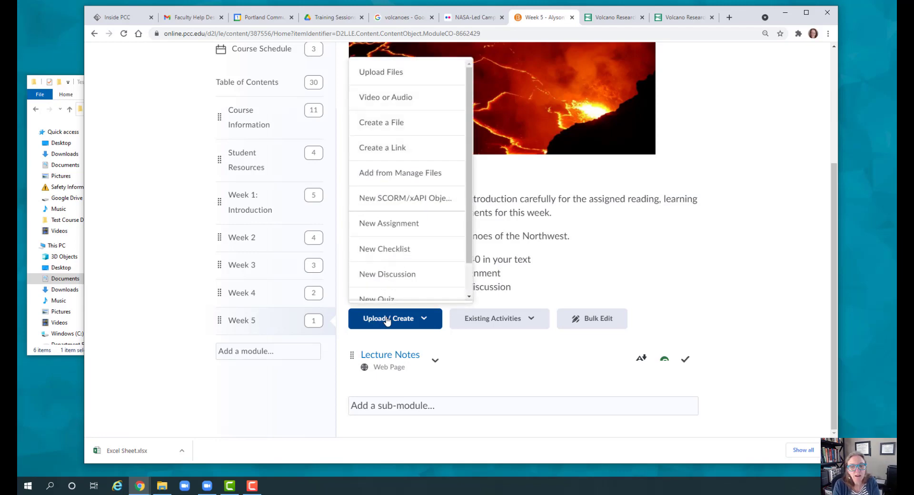
click(401, 75)
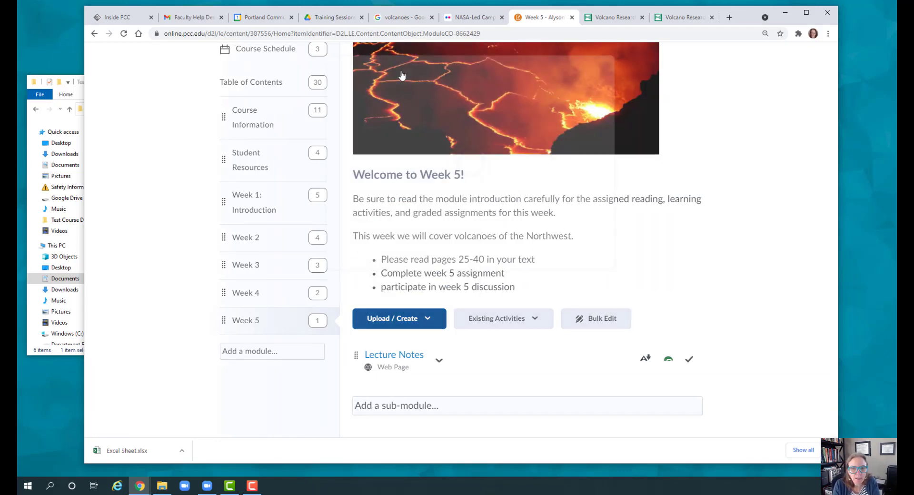
click(394, 135)
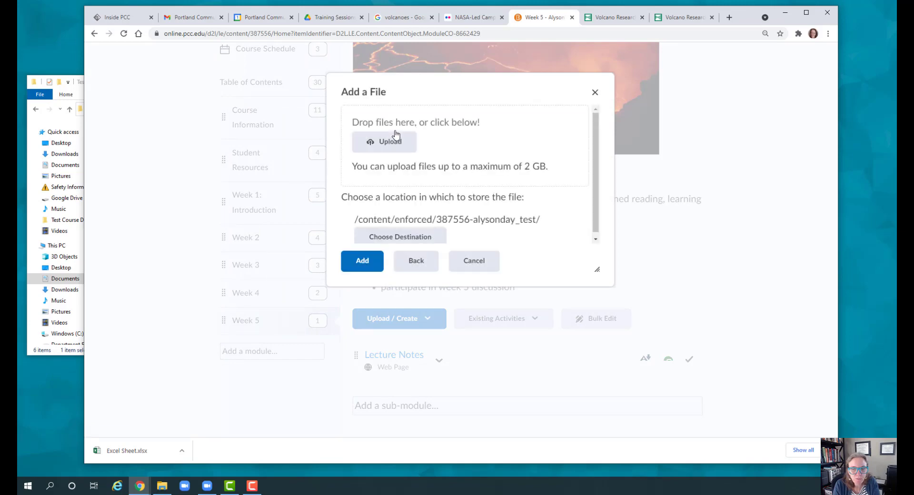
click(395, 139)
click(199, 101)
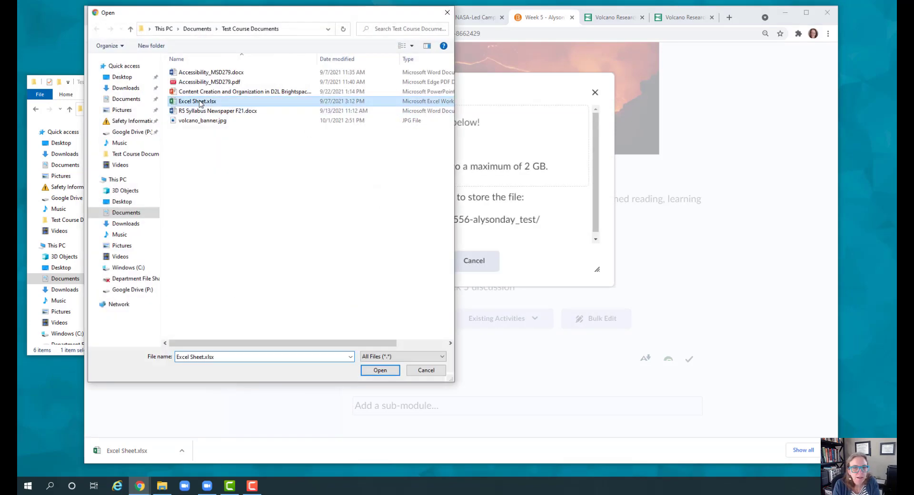
click(380, 370)
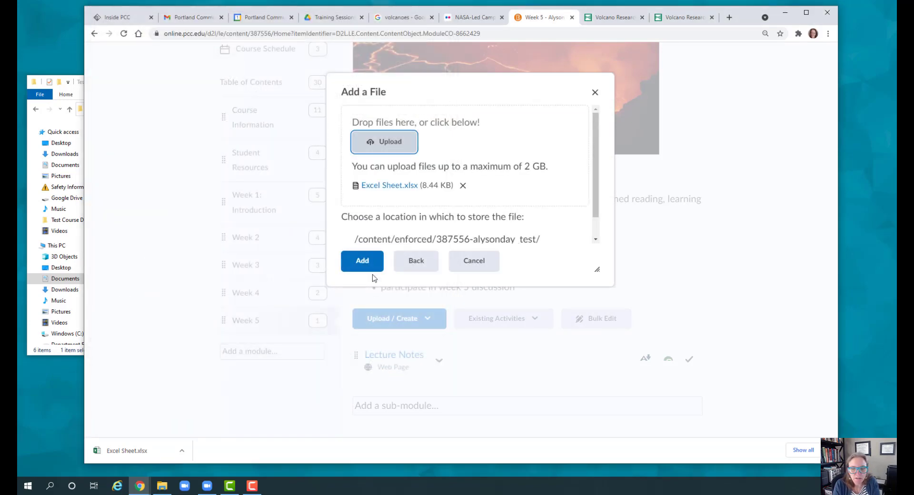
Add the uploaded spreadsheet to the Week 5 module, overwriting the existing file of the same name.
click(363, 262)
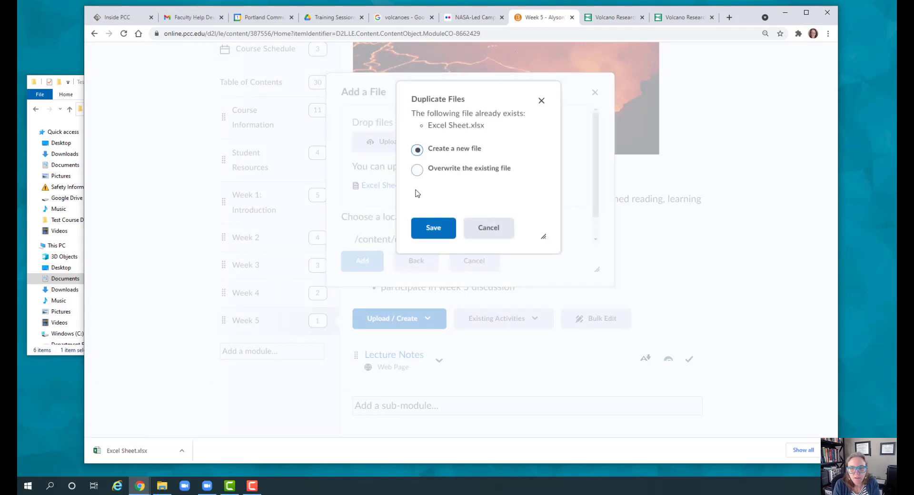
click(418, 170)
click(431, 228)
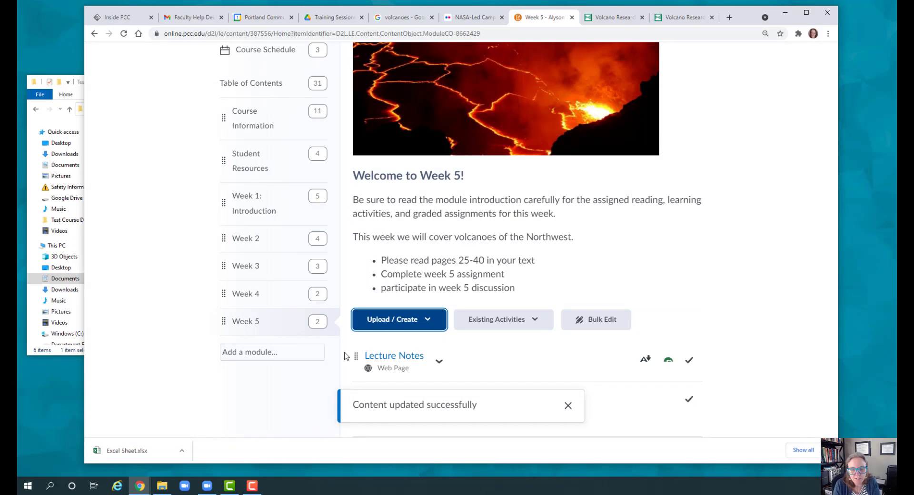
click(566, 405)
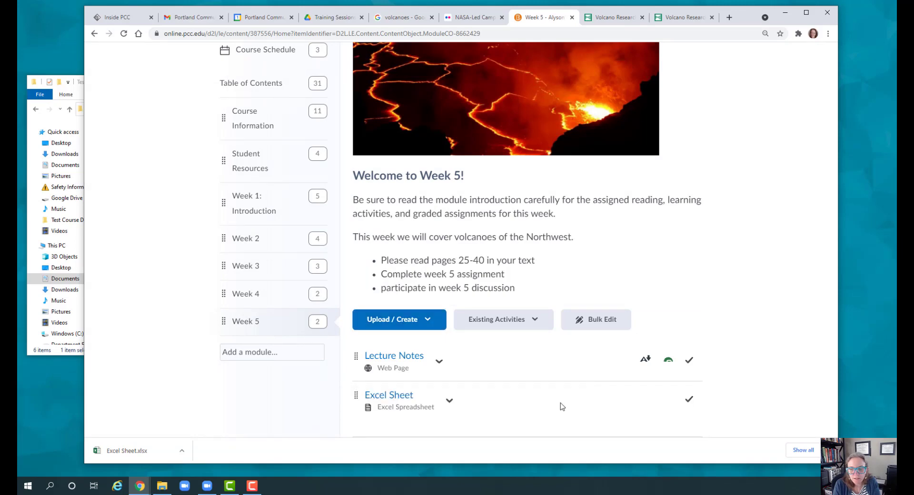
View the Excel Sheet topic's data preview and go back to the Week 5 module.
click(379, 399)
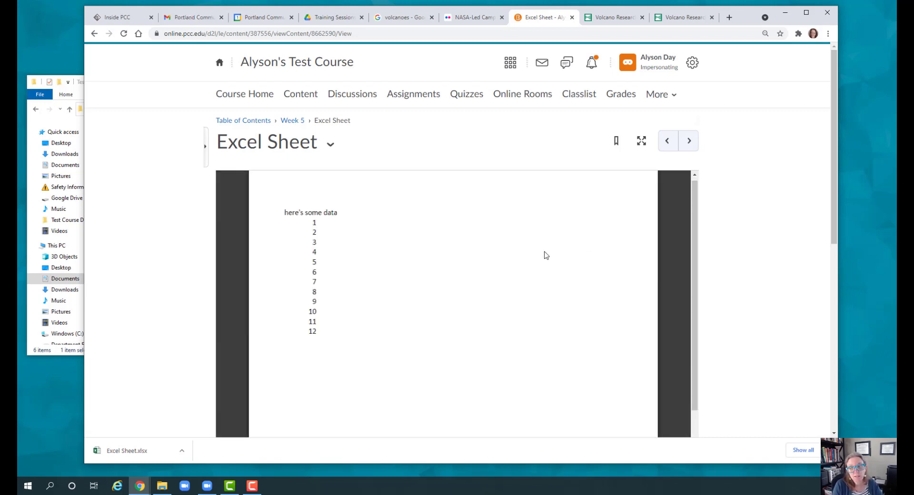
scroll(465, 279, down, 2)
scroll(465, 279, up, 3)
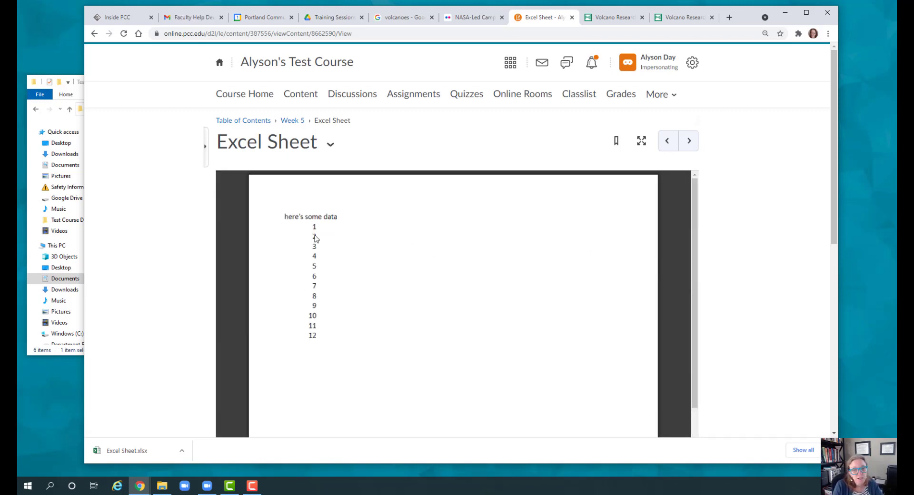
scroll(425, 271, down, 2)
scroll(425, 271, up, 2)
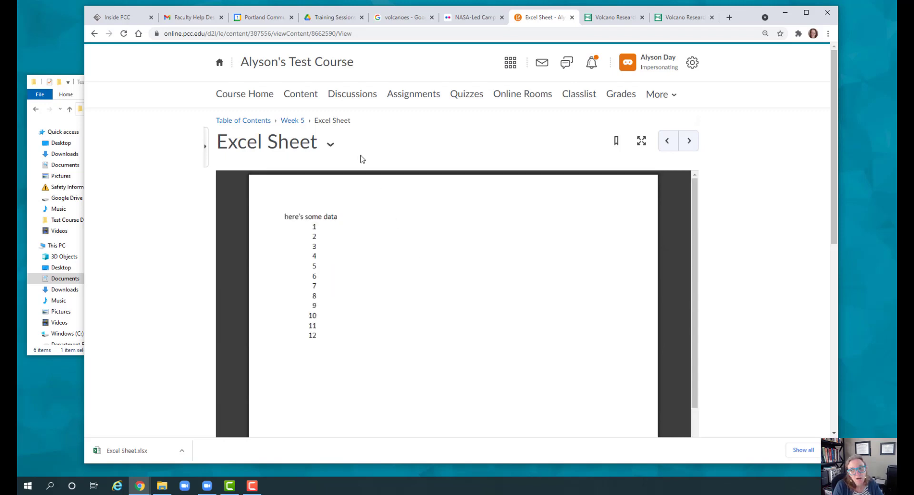
click(296, 122)
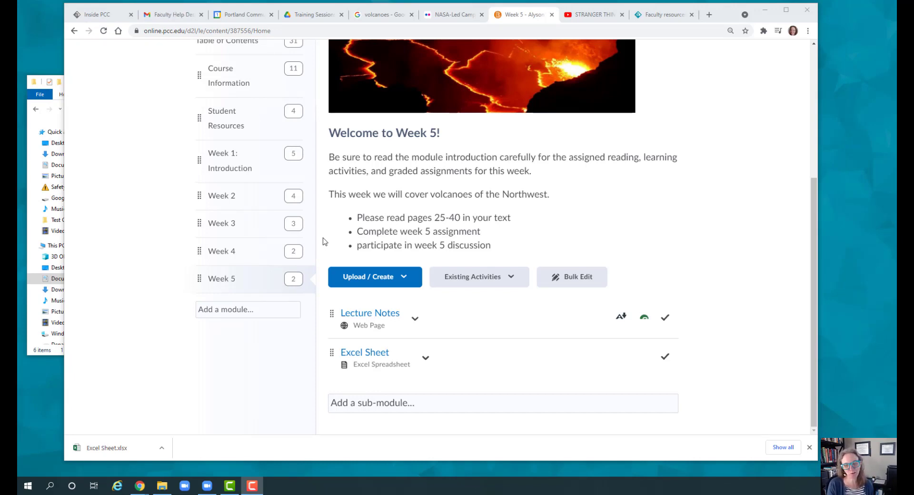
Open the Lecture Notes topic, follow its Volcano Research Laboratories link, and return through the page to the Week 5 module.
click(368, 314)
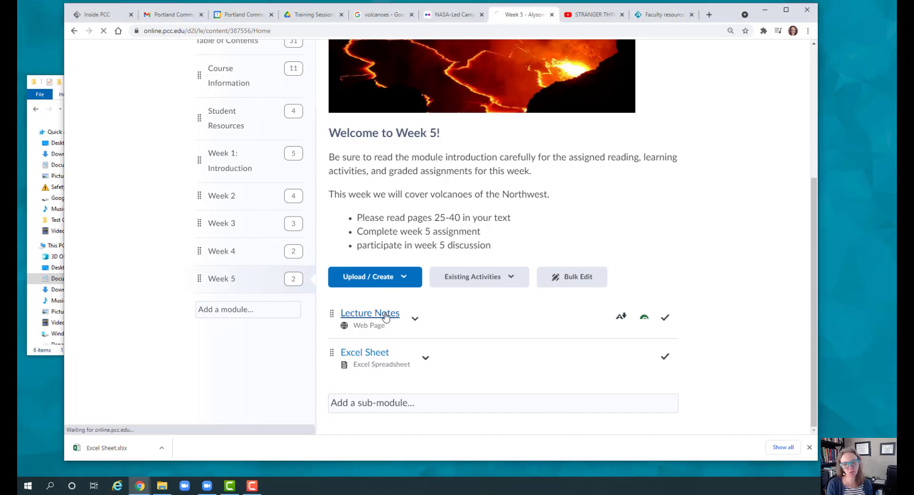
scroll(385, 317, down, 2)
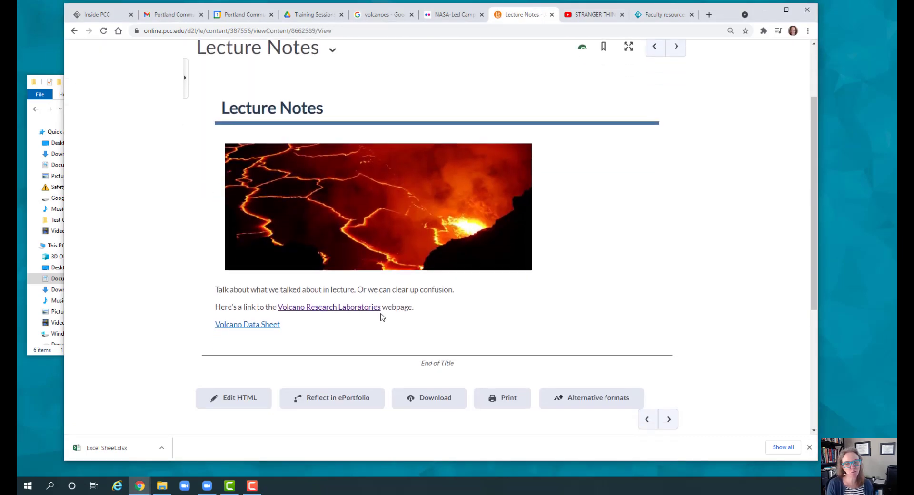
click(327, 307)
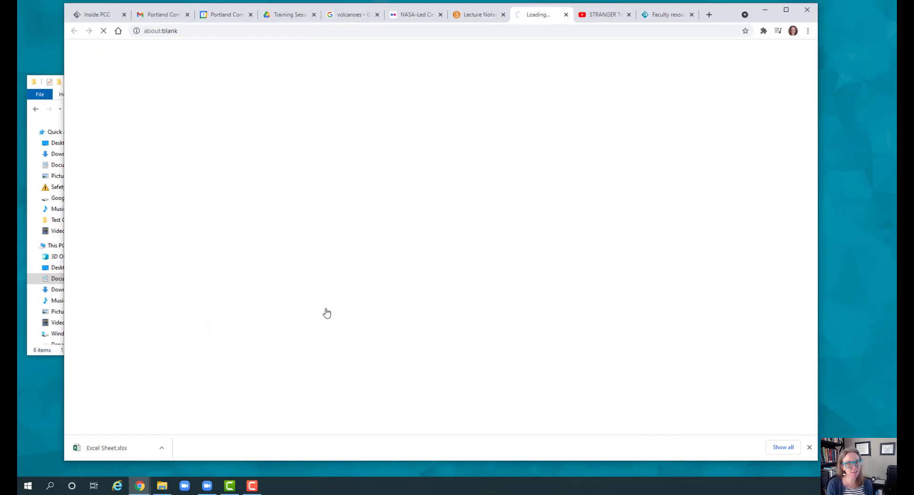
click(478, 16)
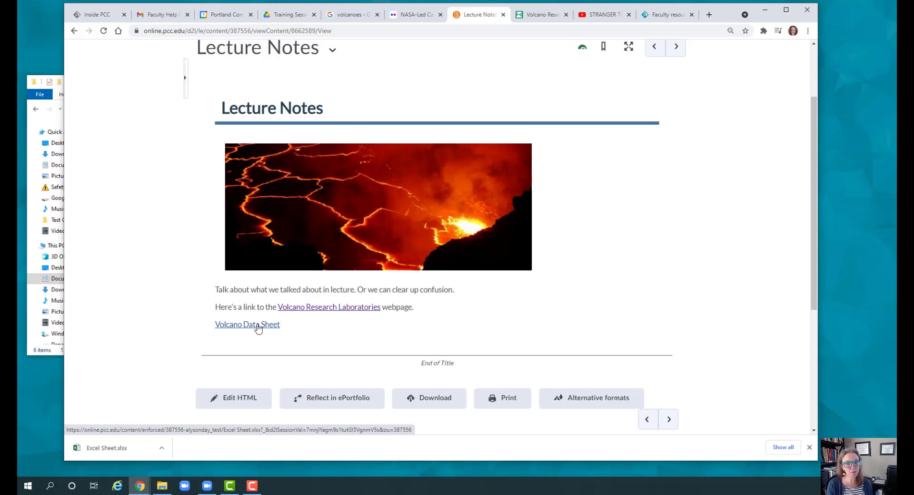
scroll(257, 329, up, 2)
click(272, 119)
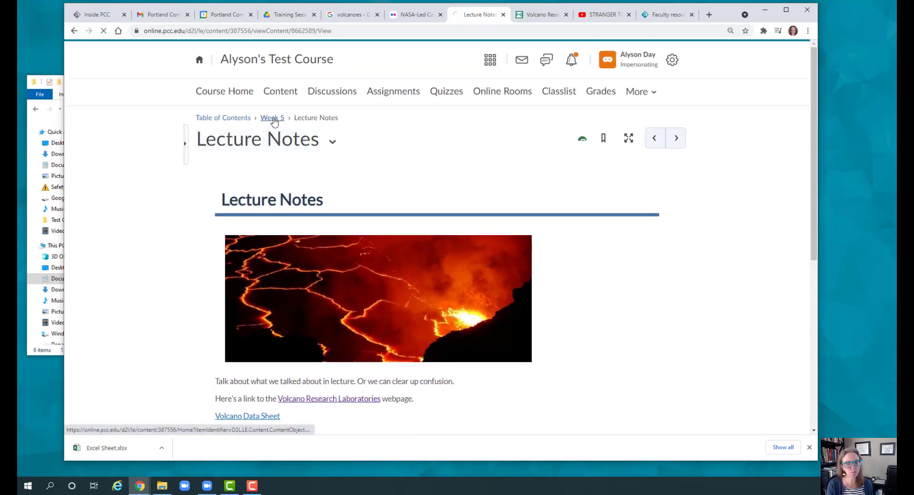
Open the Excel Sheet topic from the Week 5 list to check its display, and return to the module.
scroll(325, 233, down, 5)
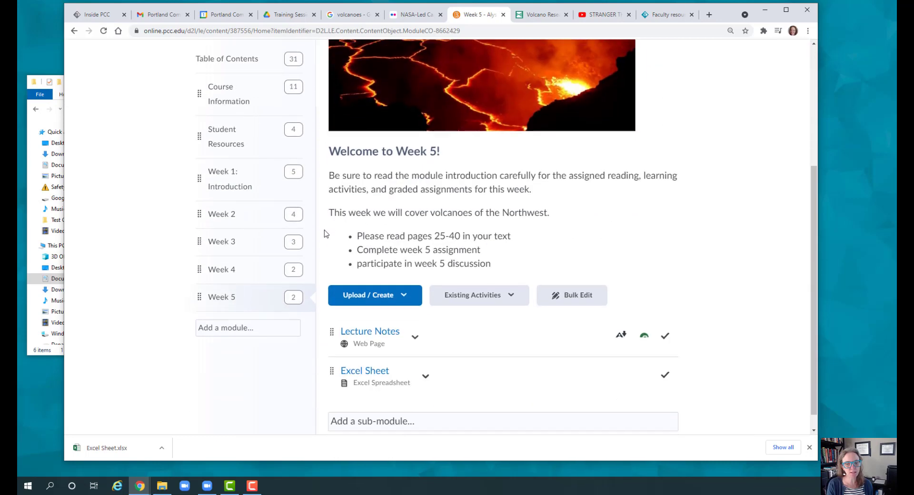
click(376, 352)
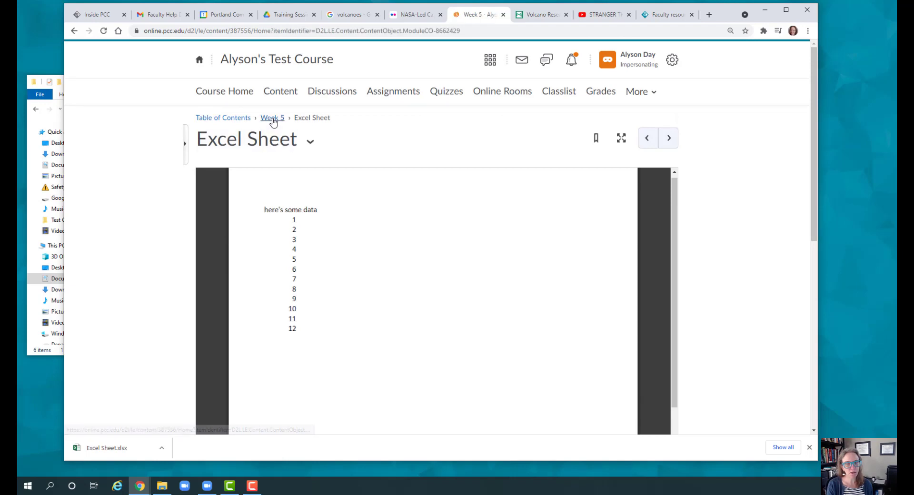
scroll(321, 269, down, 3)
scroll(321, 269, down, 2)
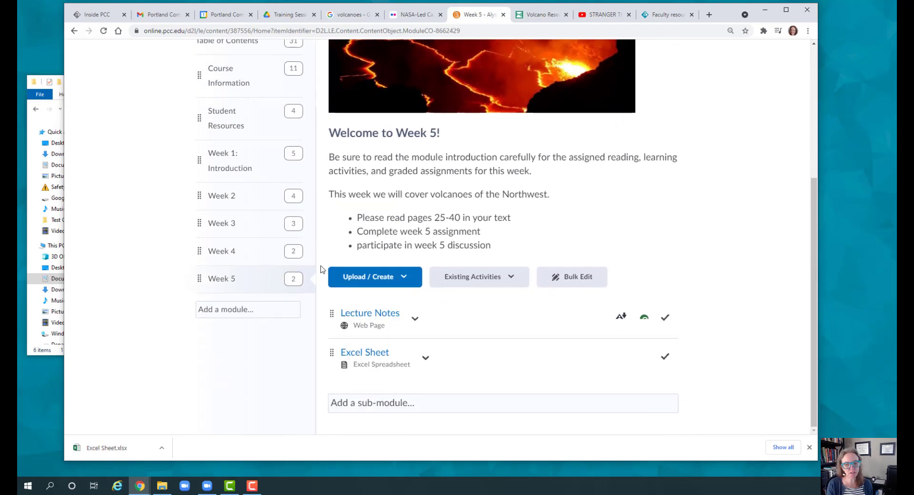
click(424, 360)
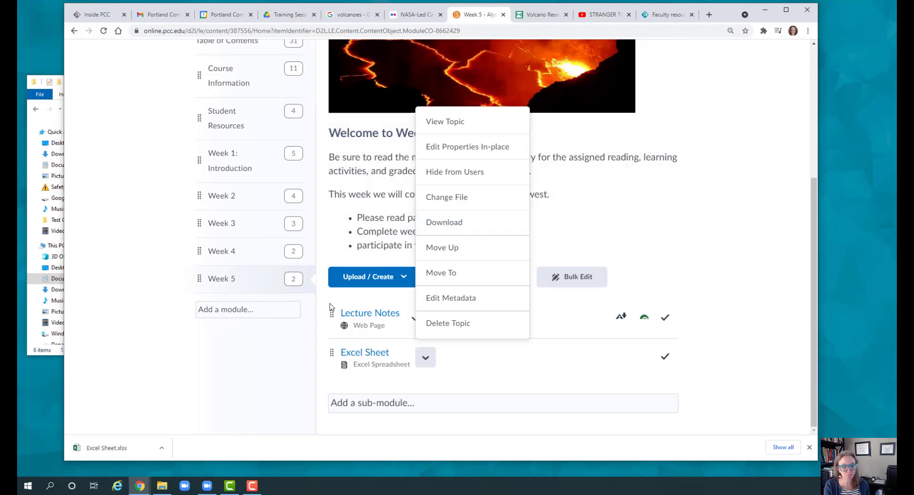
click(323, 317)
scroll(324, 317, up, 5)
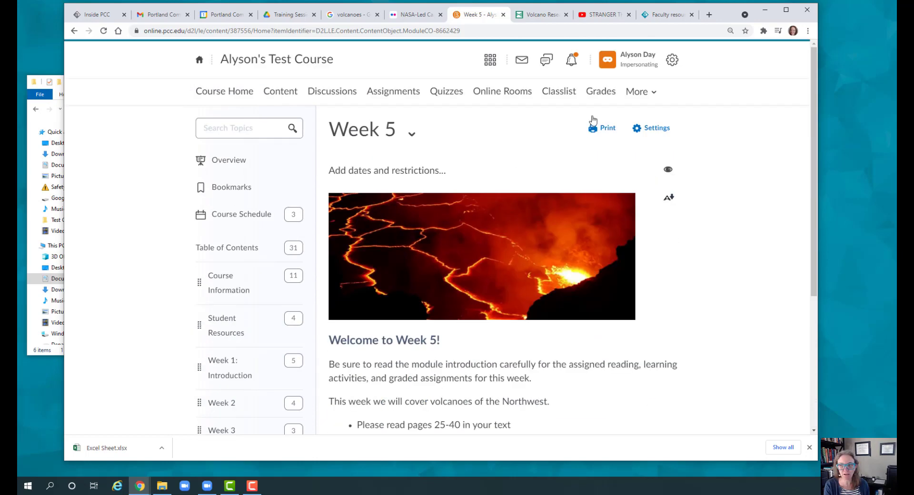
Switch the course view from the Instructor role to the Student role.
click(632, 67)
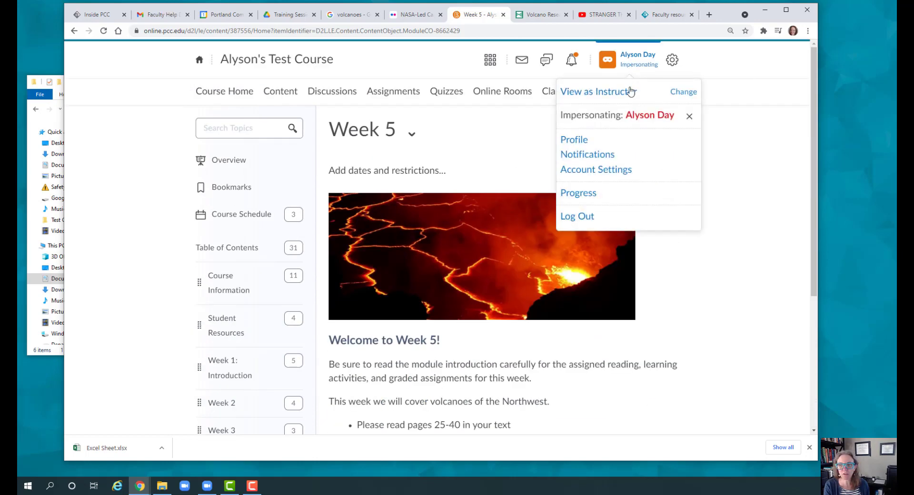
click(682, 92)
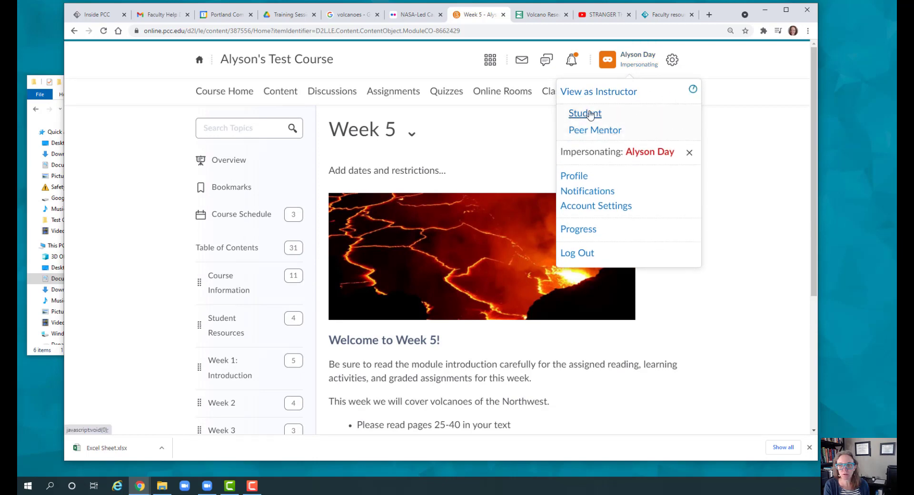
click(586, 113)
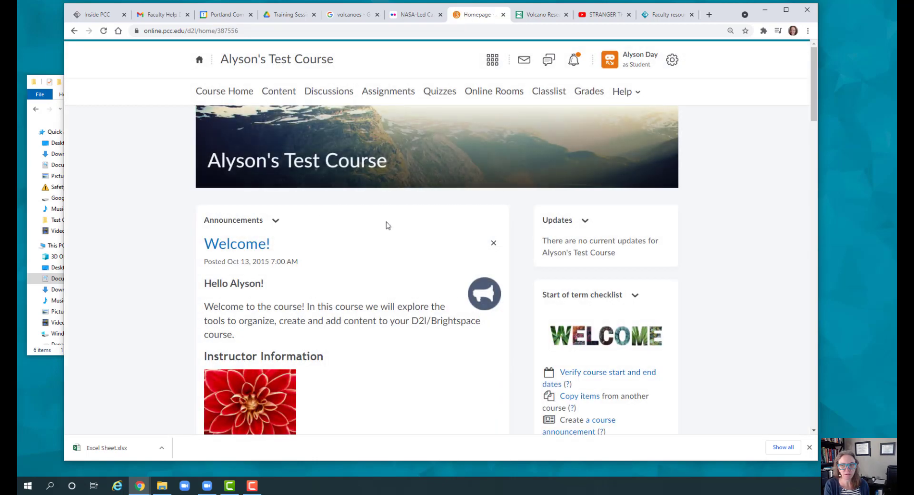
Open the Week 5 module in the course content and download the Excel Sheet topic's file.
click(278, 93)
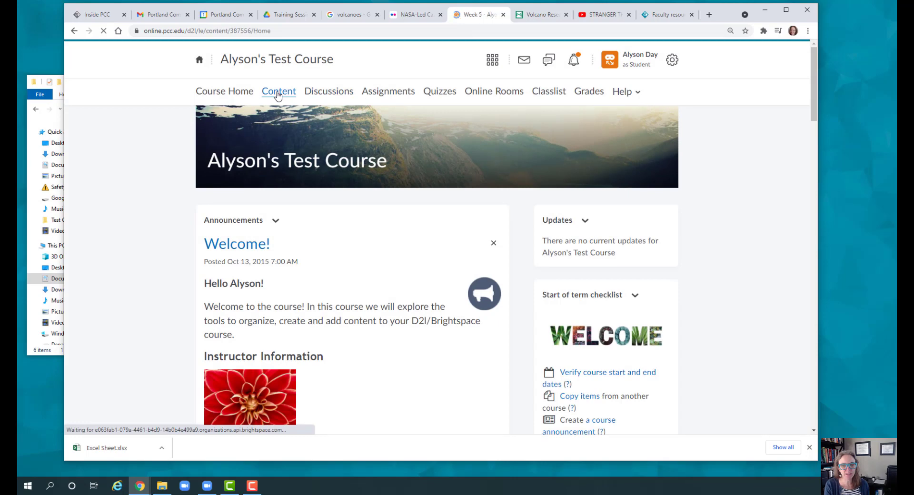
scroll(338, 230, down, 5)
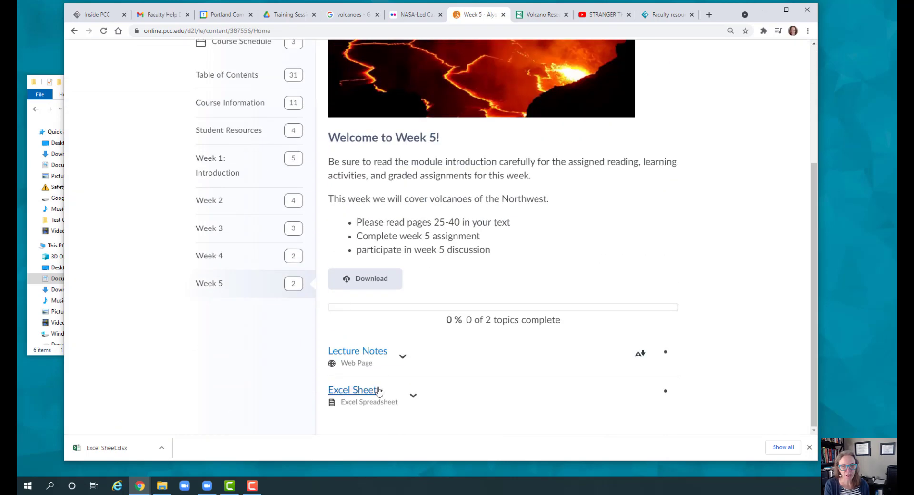
click(413, 397)
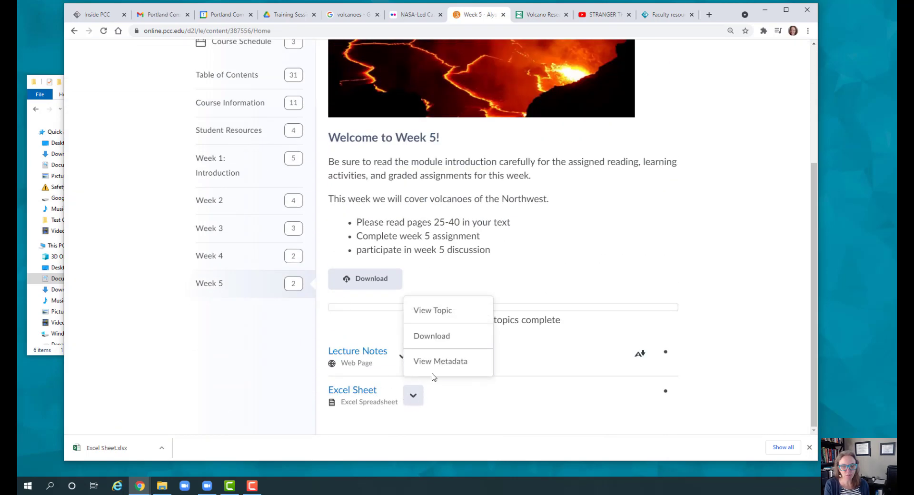
click(437, 339)
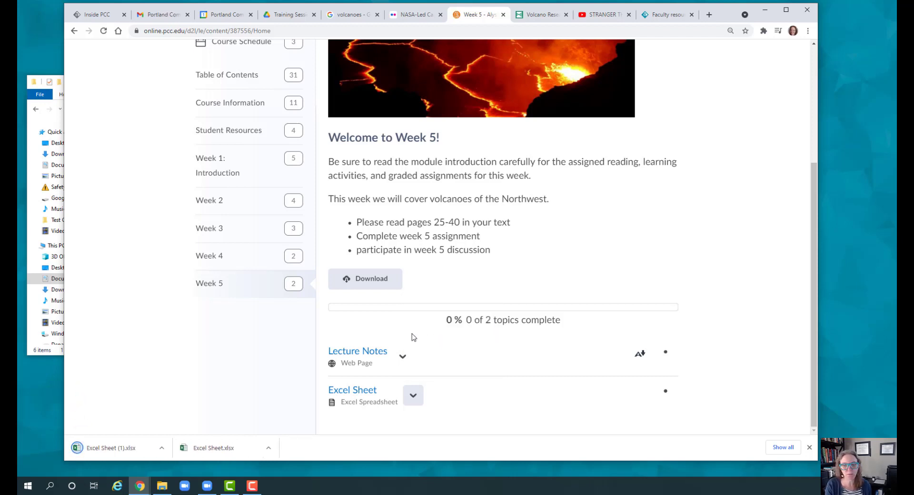
Exit the Student view to restore the Instructor role, and reopen the course content at the Week 5 module.
scroll(695, 167, up, 1)
scroll(695, 167, up, 4)
click(635, 60)
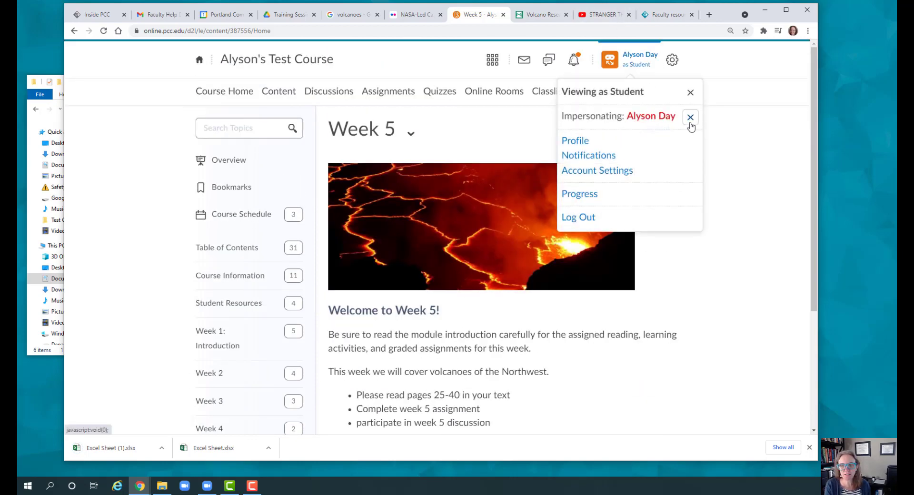
click(690, 122)
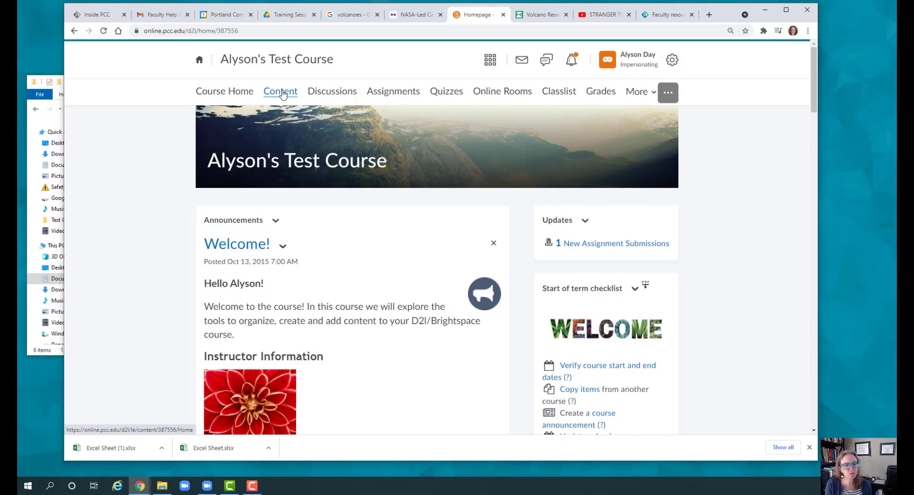
click(282, 92)
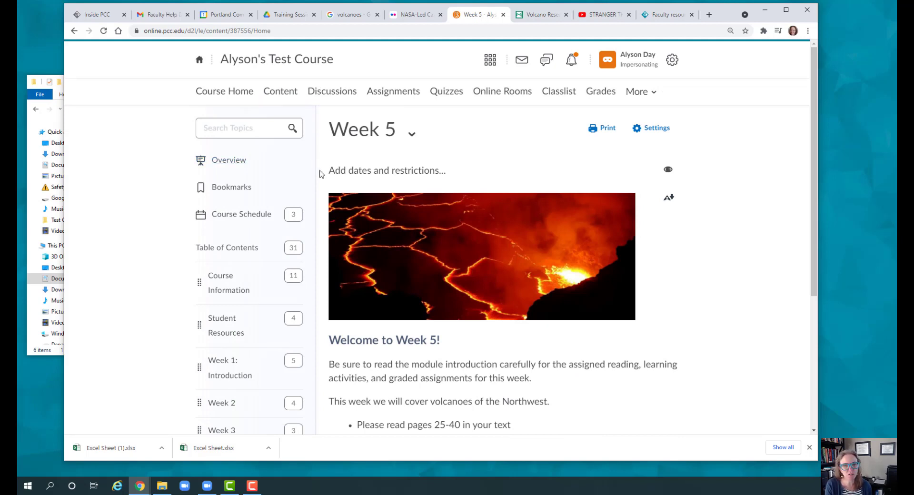
Open the Lecture Notes topic to look over its banner, text and links, and return to the Week 5 module.
scroll(319, 174, down, 4)
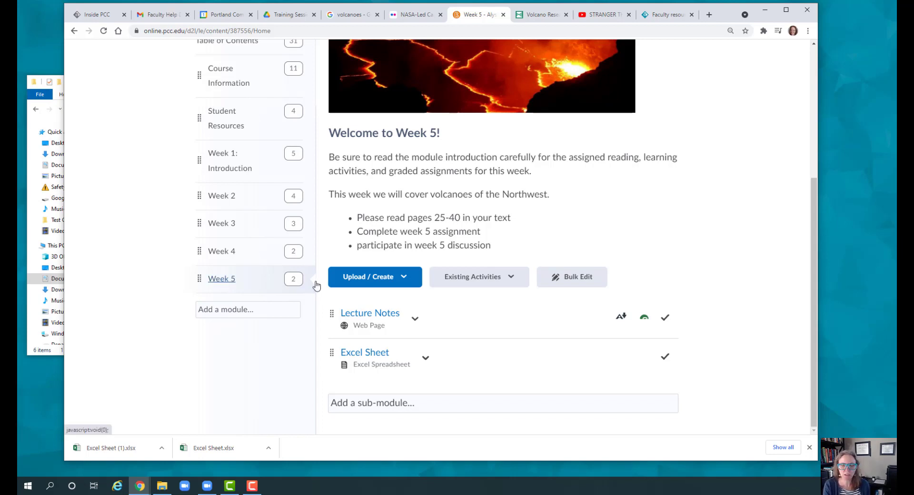
click(357, 315)
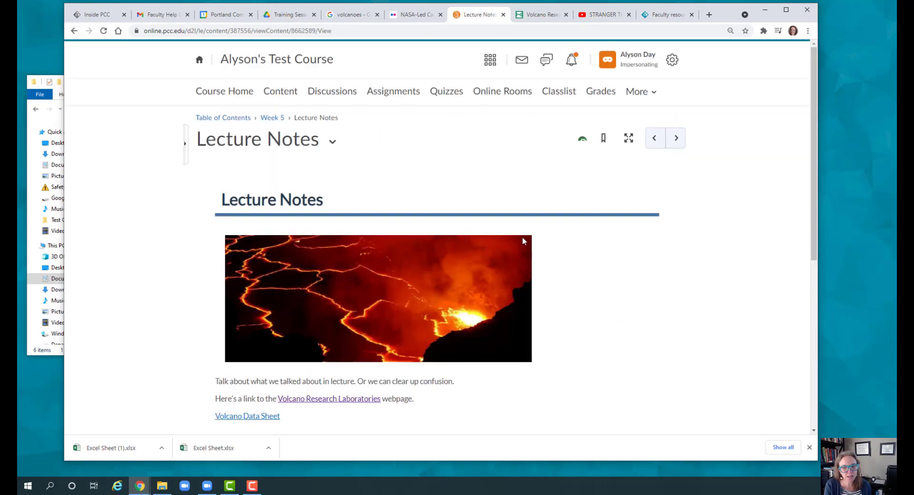
scroll(522, 236, down, 3)
scroll(521, 237, down, 1)
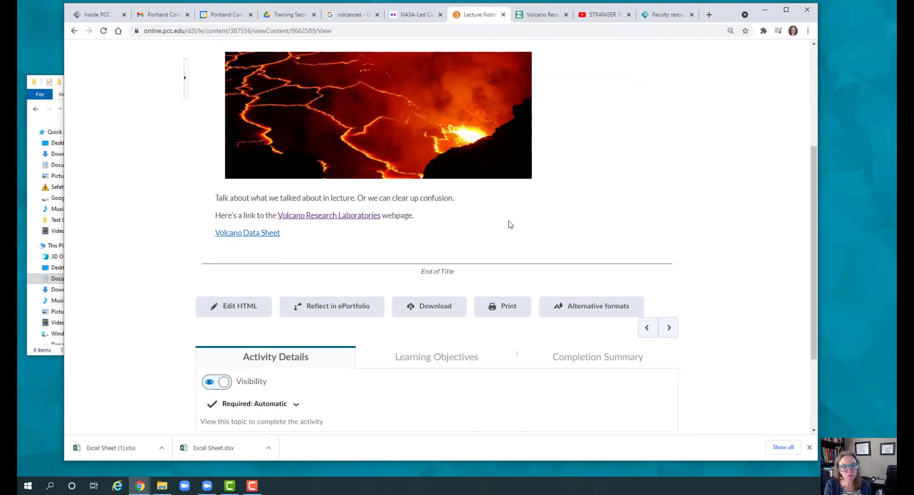
scroll(511, 223, up, 4)
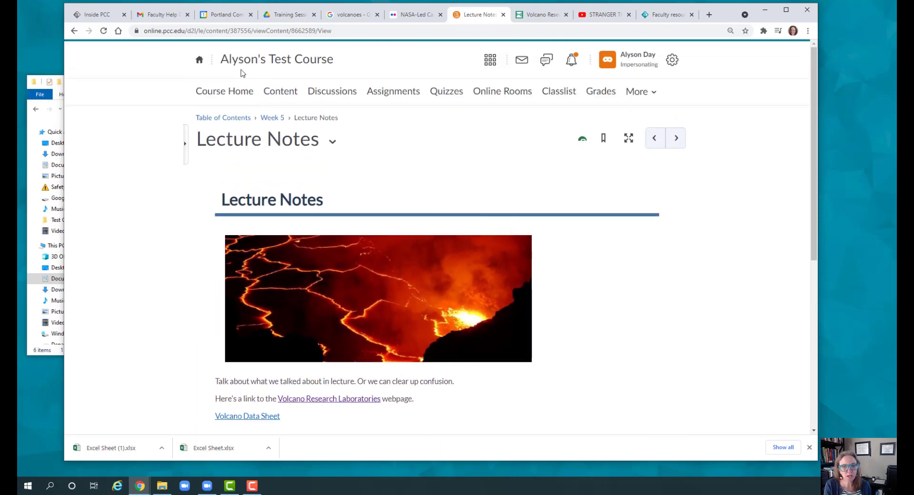
click(272, 118)
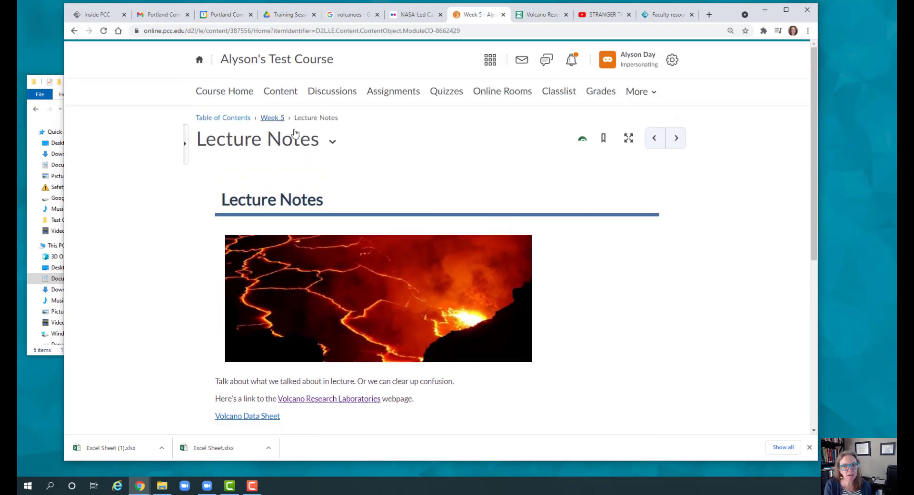
Start a new link topic in the Week 5 module with the title "Volcano Research Labs Webpage".
scroll(320, 230, down, 2)
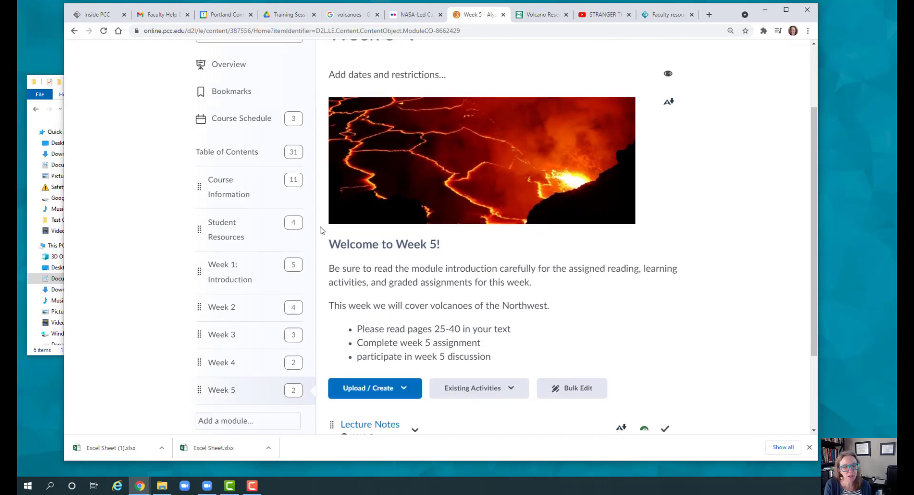
scroll(319, 230, down, 2)
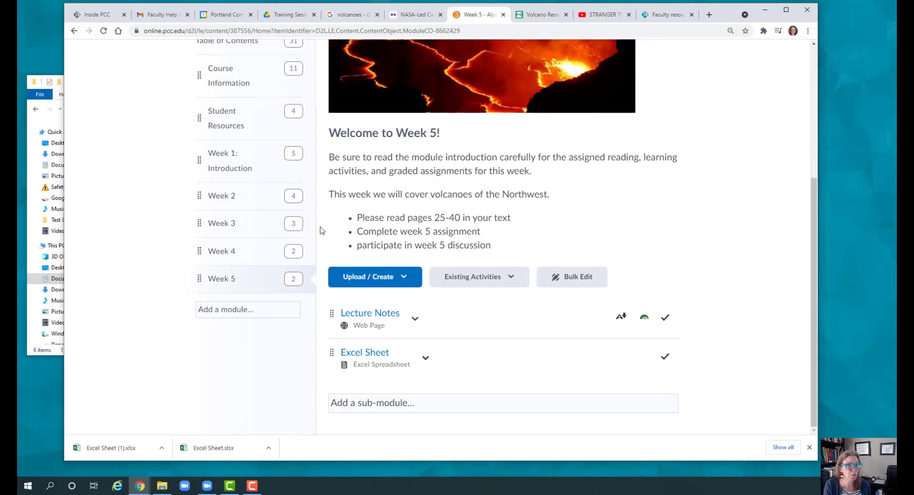
click(364, 279)
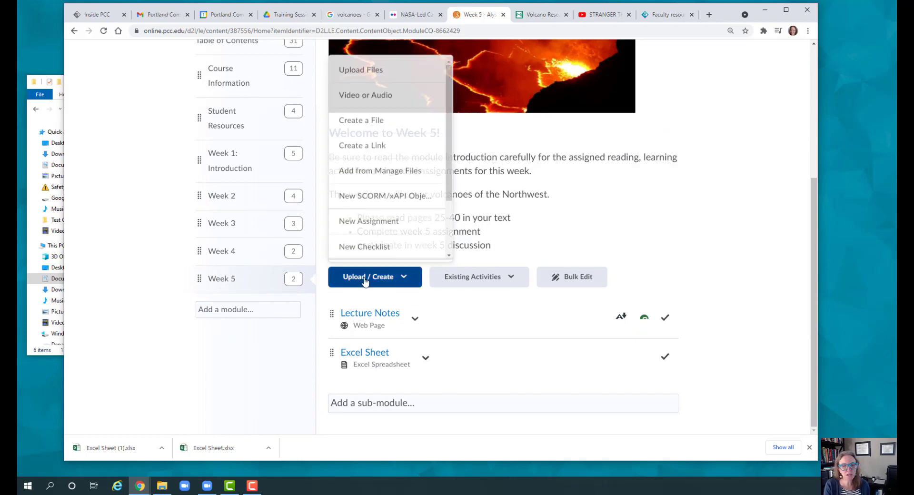
click(379, 149)
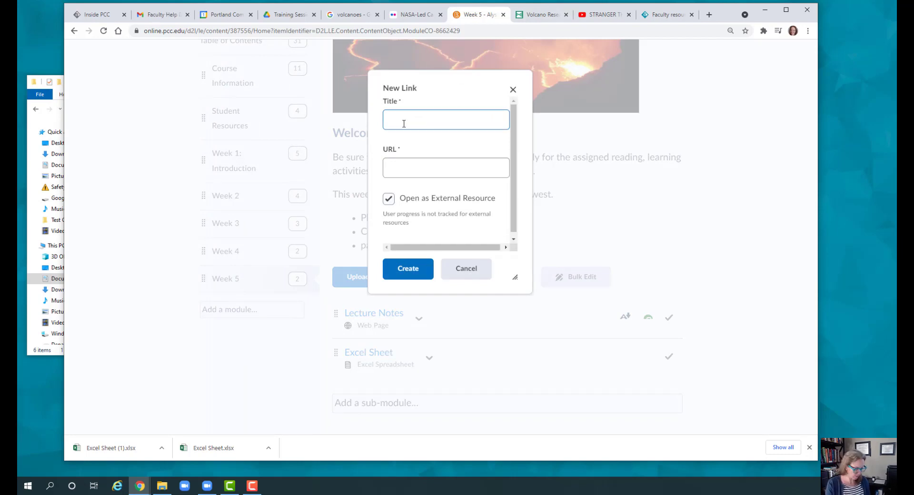
text(Volcano )
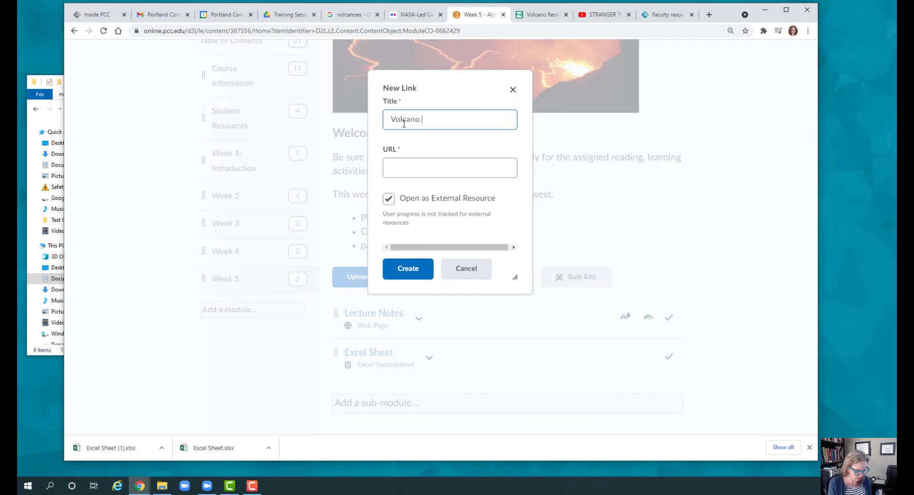
text(Research )
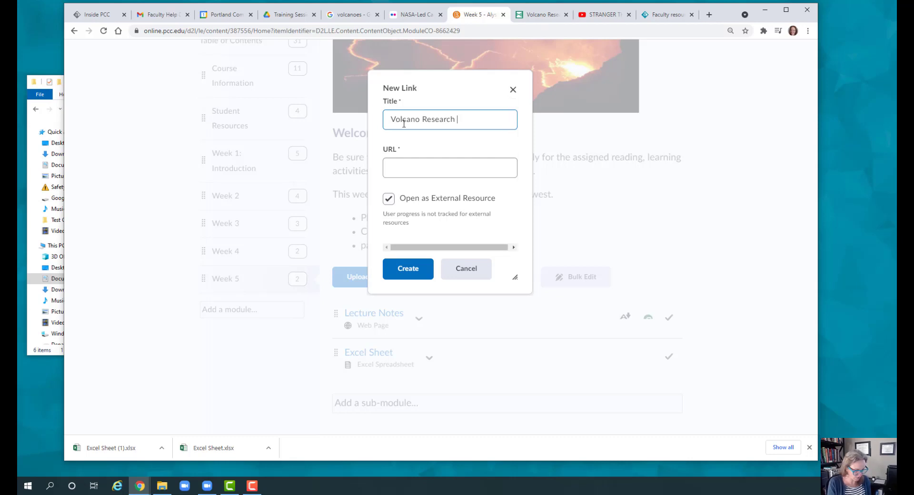
text(Labs)
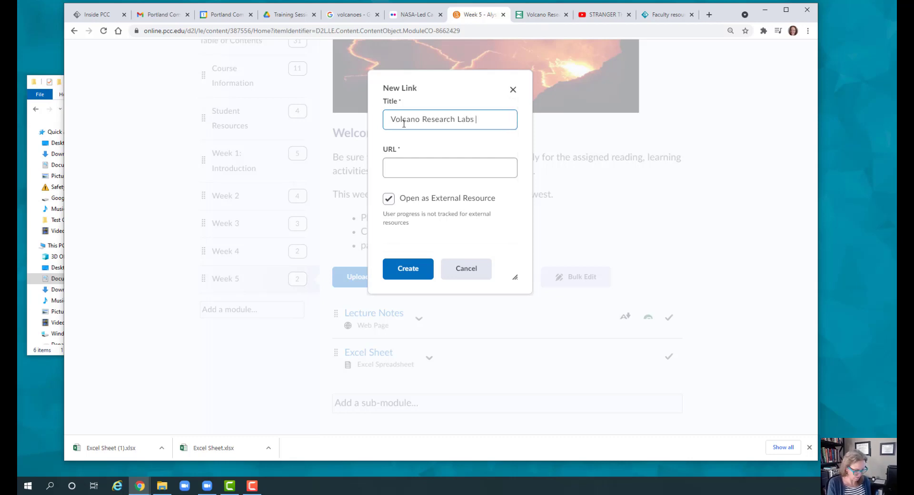
text( Webpage)
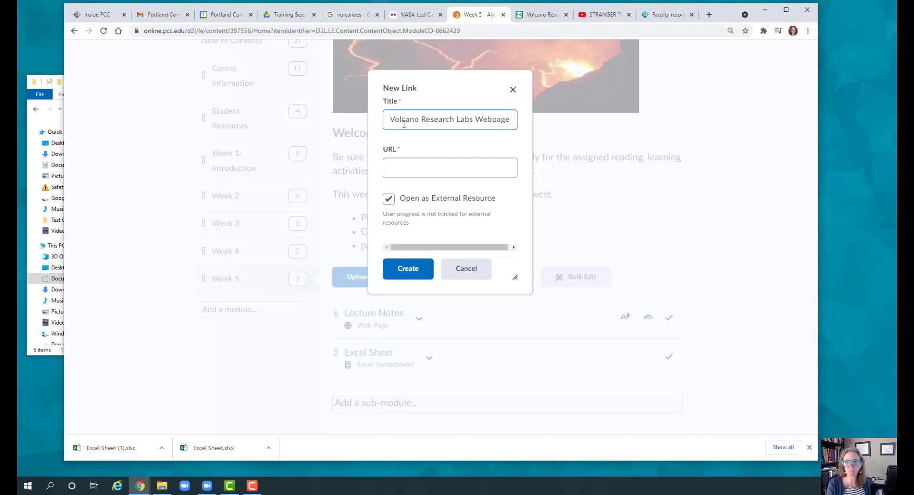
Copy the USGS Volcano Research Laboratories page address into the new link's URL and create the link.
click(538, 14)
click(408, 31)
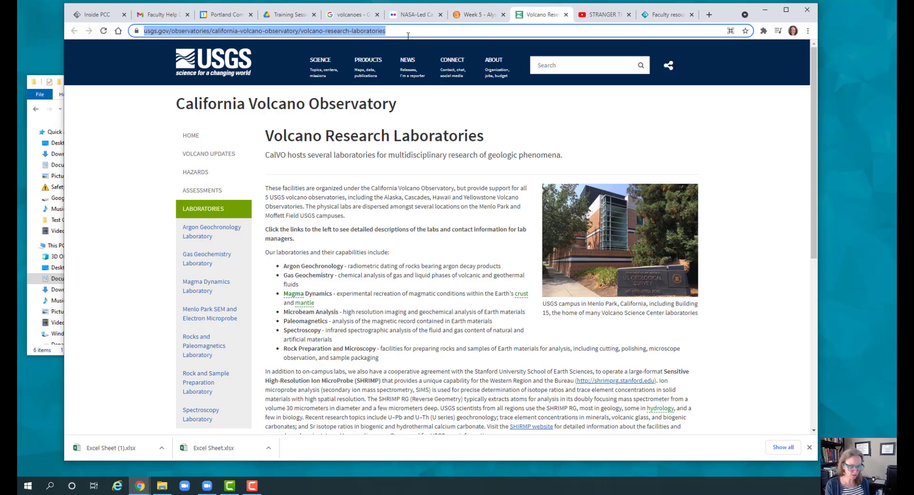
click(475, 15)
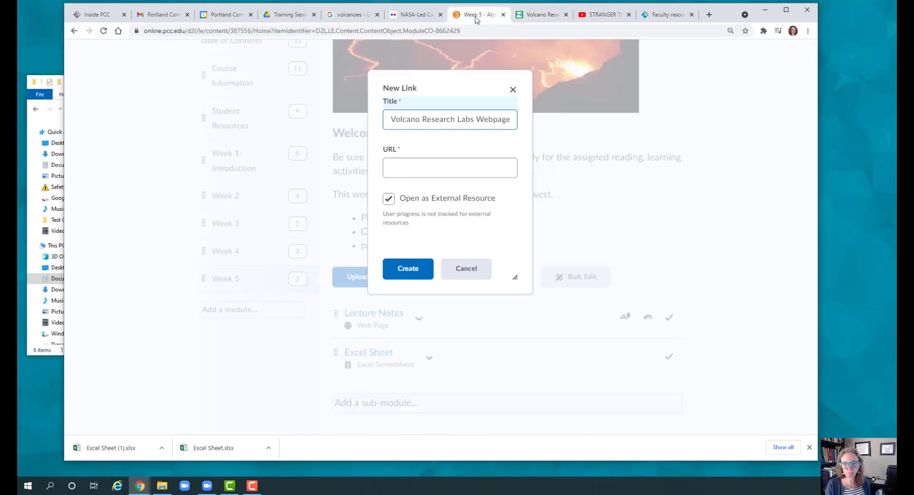
click(391, 166)
key(ctrl+v)
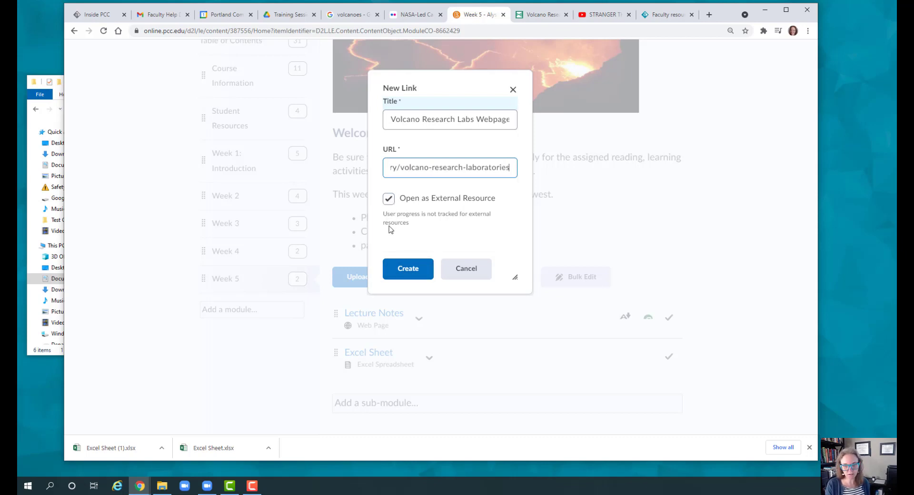
click(401, 269)
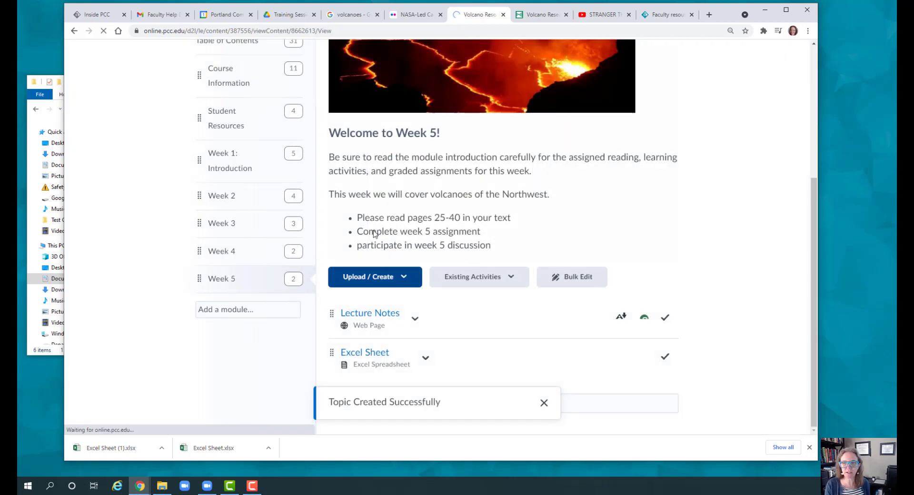
Close the original USGS page and test the new link topic in a new window, returning to the Week 5 module.
click(565, 14)
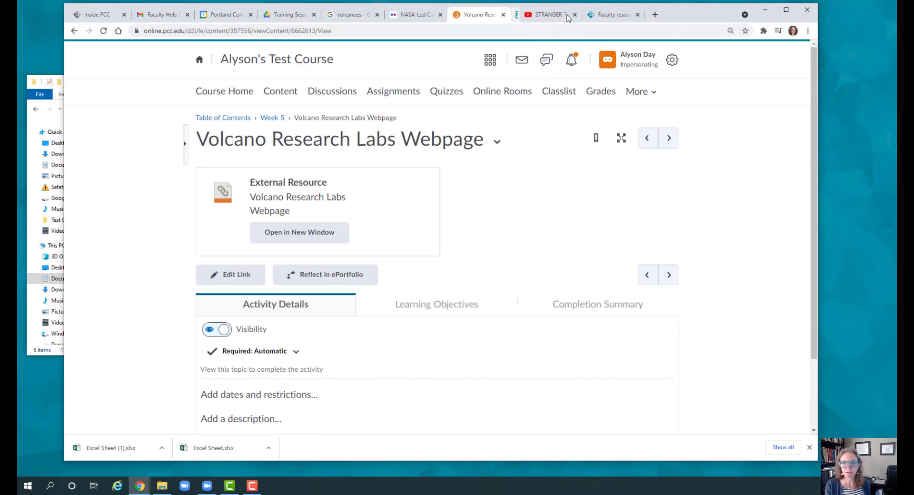
click(306, 240)
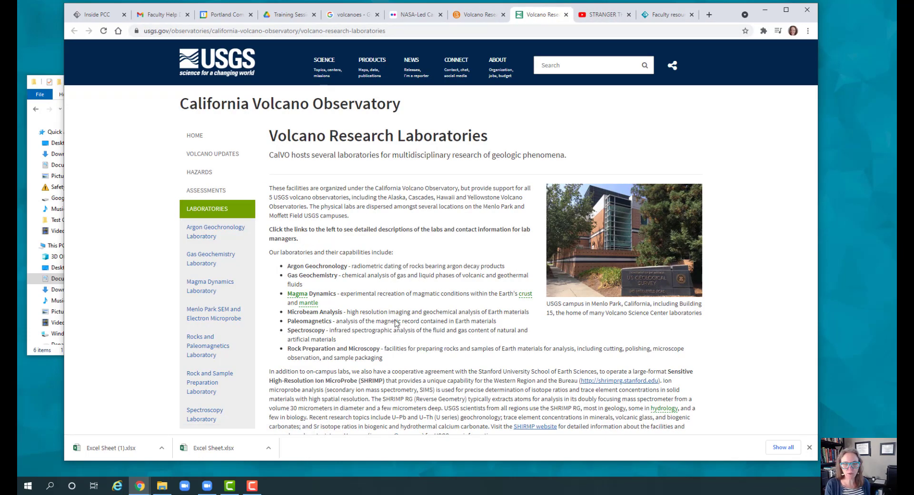
click(469, 18)
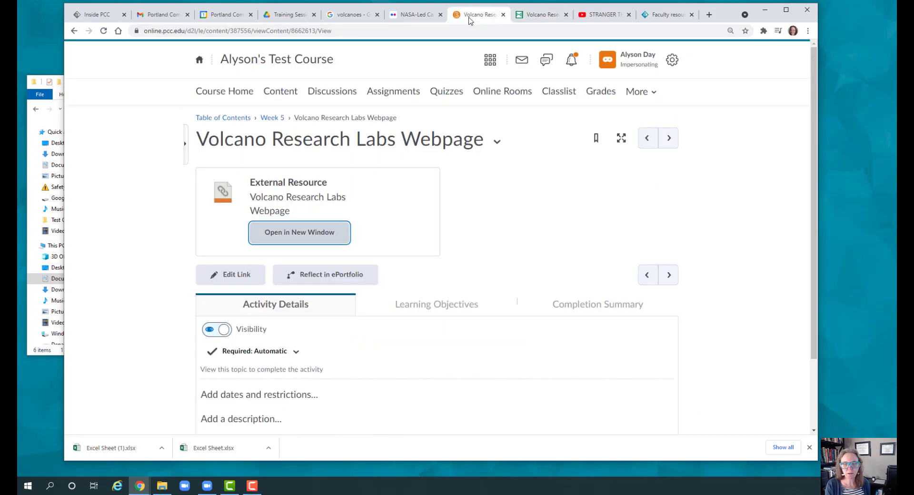
click(269, 119)
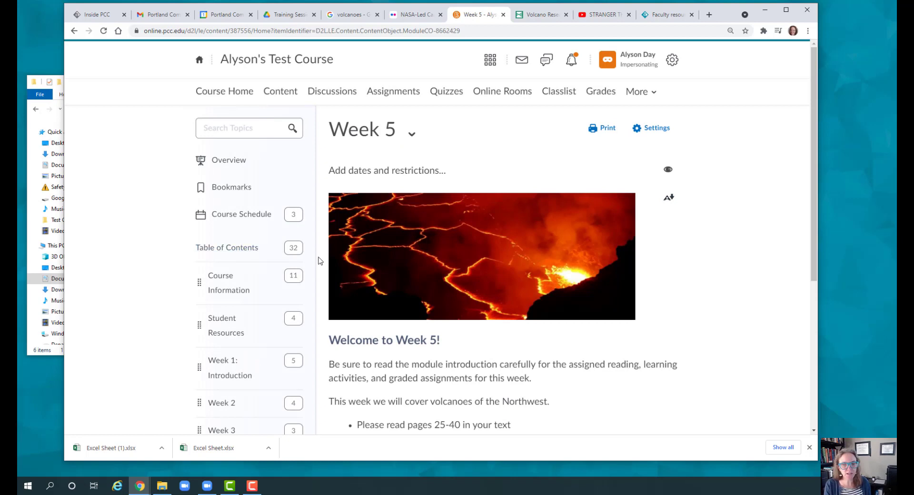
Look through the types of content that can be uploaded or created in the Week 5 module.
scroll(319, 261, down, 2)
scroll(318, 261, down, 3)
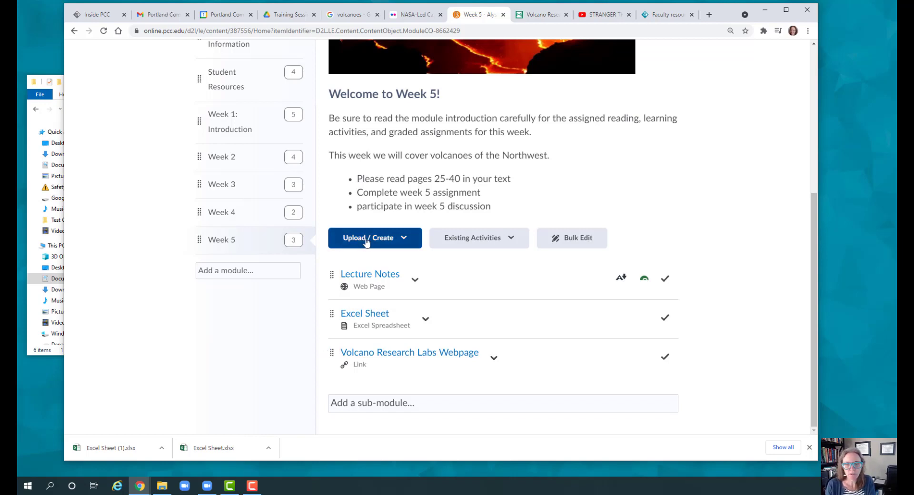
click(384, 239)
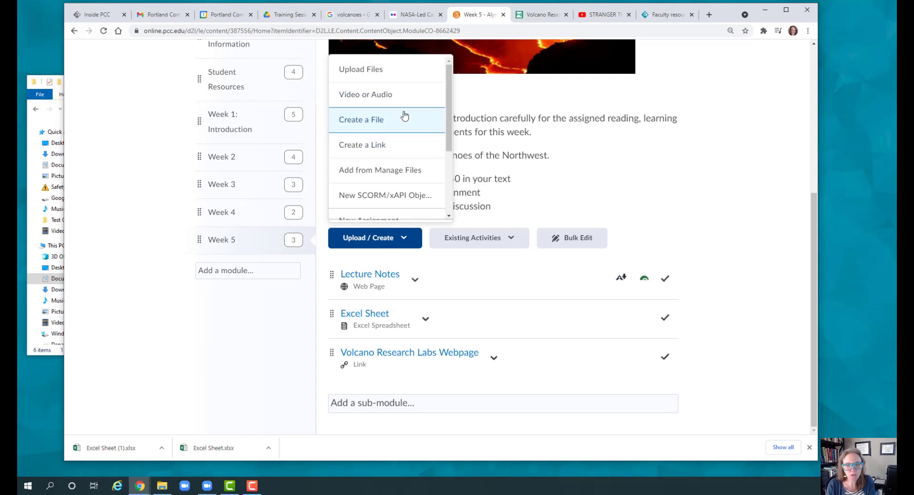
scroll(404, 116, down, 1)
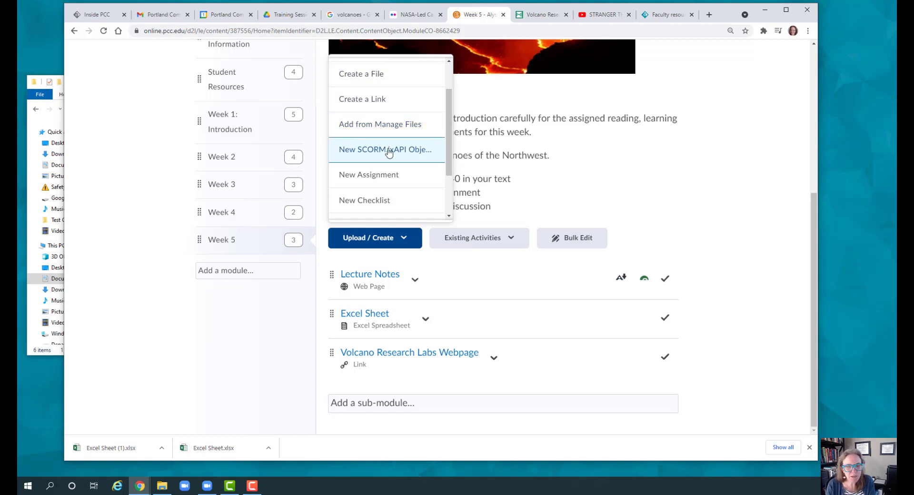
scroll(388, 151, down, 1)
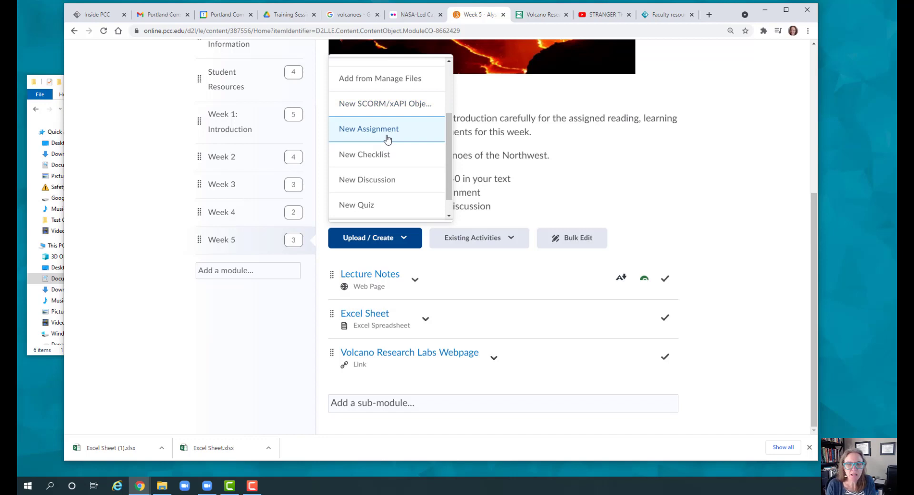
scroll(387, 138, down, 1)
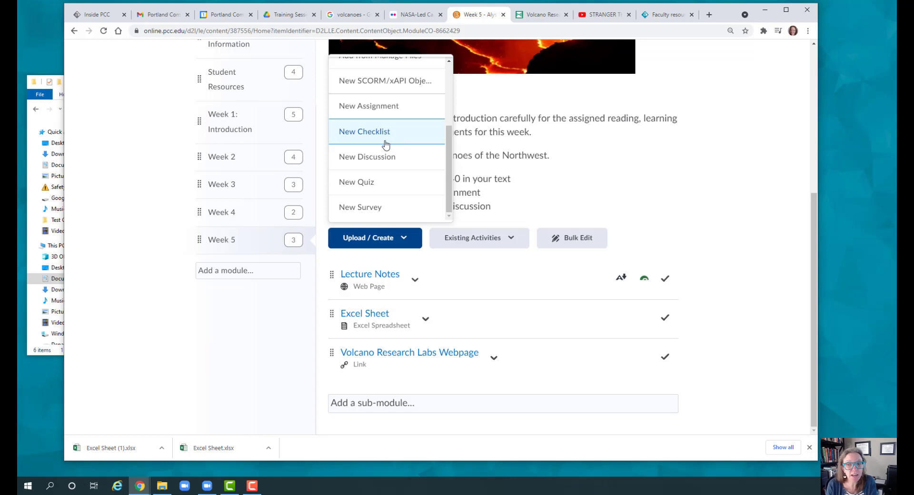
Switch to the PCC faculty page and reach Tutorials and technical support from the Online Learning home page via Resources for faculty and staff.
click(667, 18)
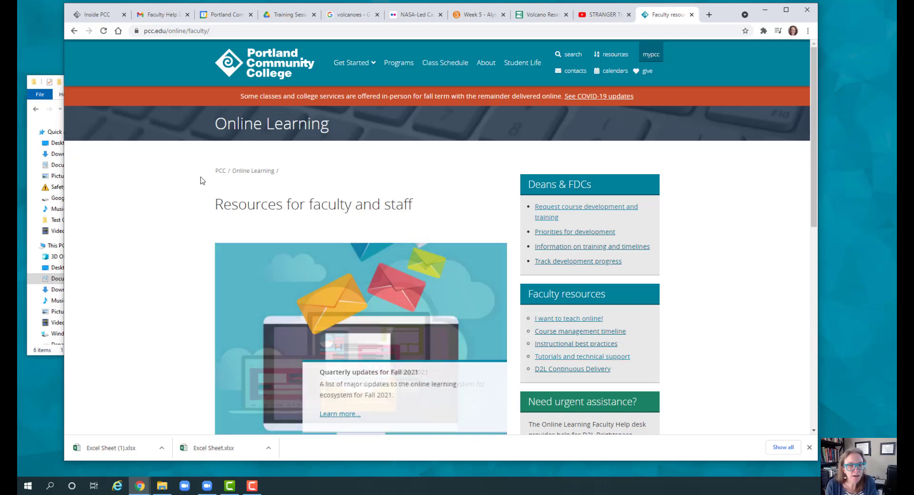
click(242, 172)
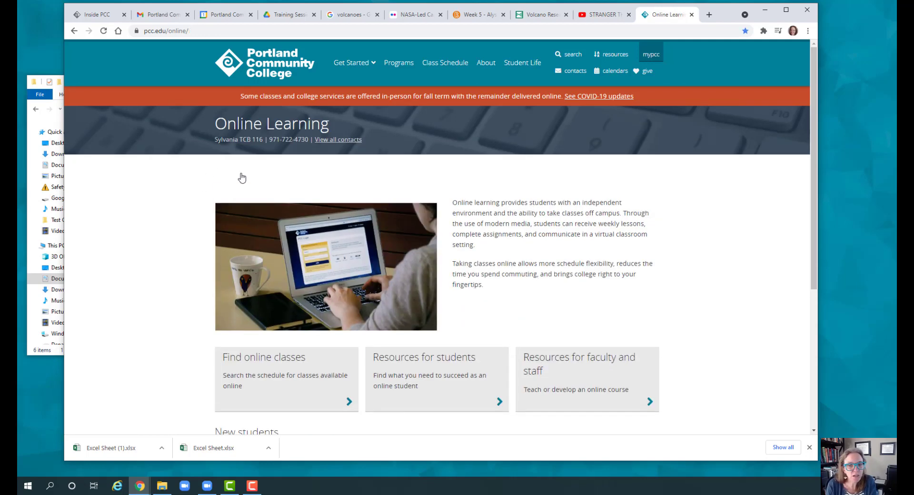
scroll(203, 261, down, 2)
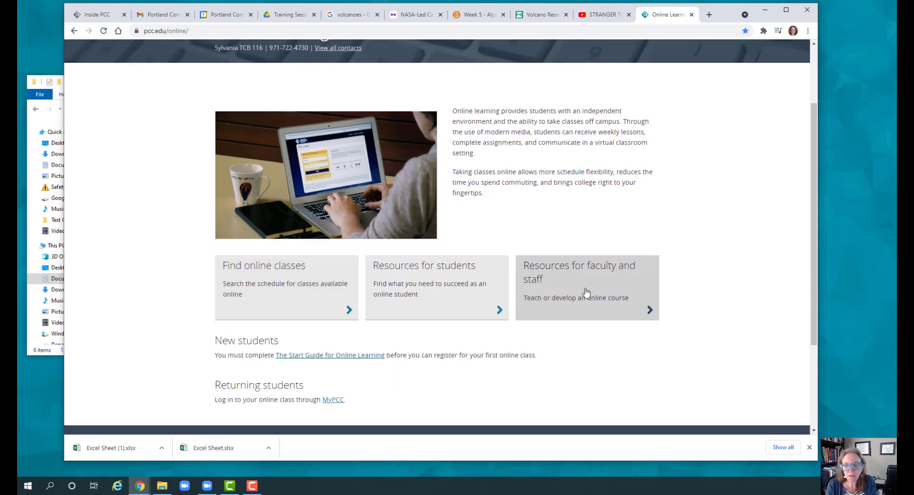
click(586, 289)
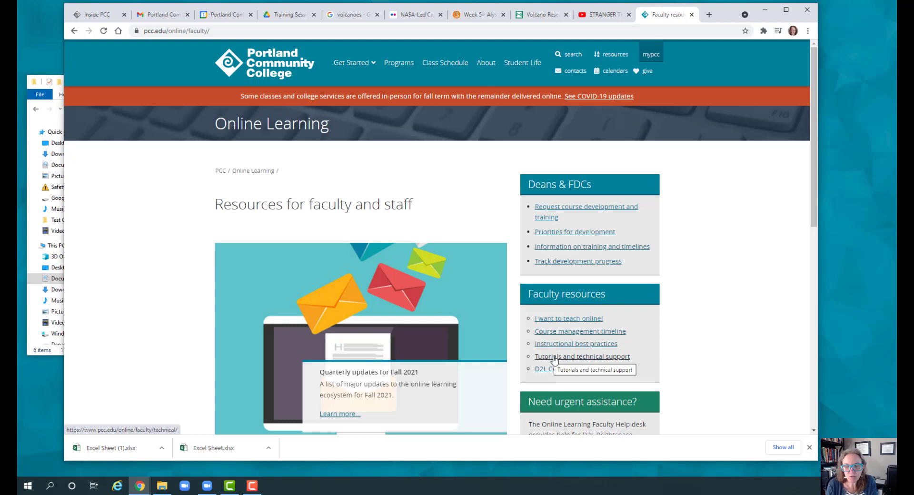
click(569, 356)
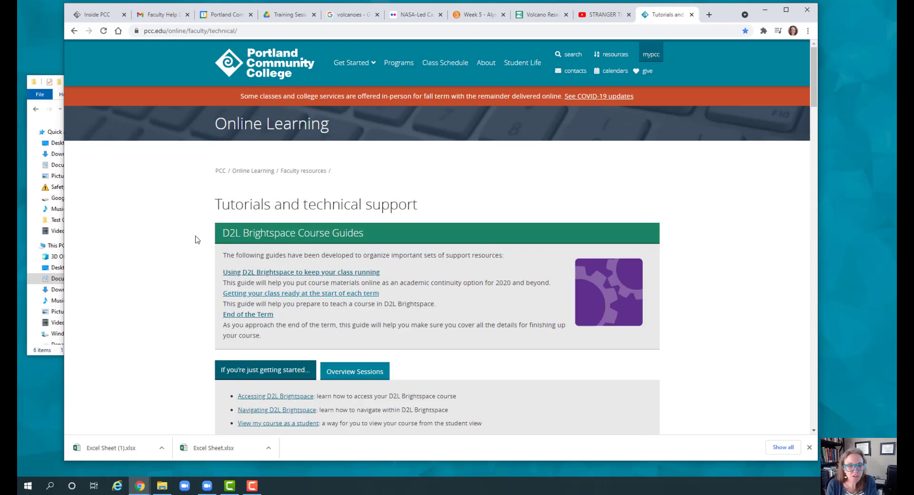
Look over the getting-started links and the individual D2L Brightspace guides for assignments, content and course admin.
scroll(195, 239, down, 6)
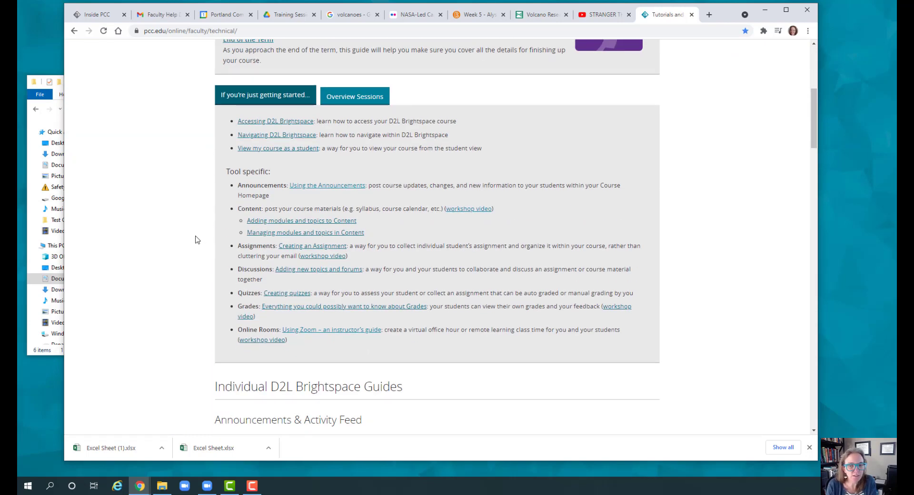
scroll(195, 239, down, 5)
scroll(195, 240, down, 3)
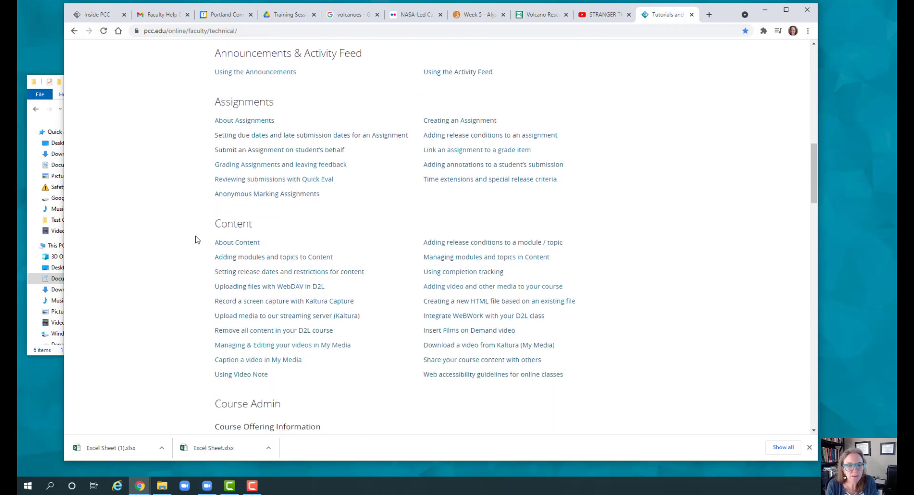
scroll(195, 240, down, 5)
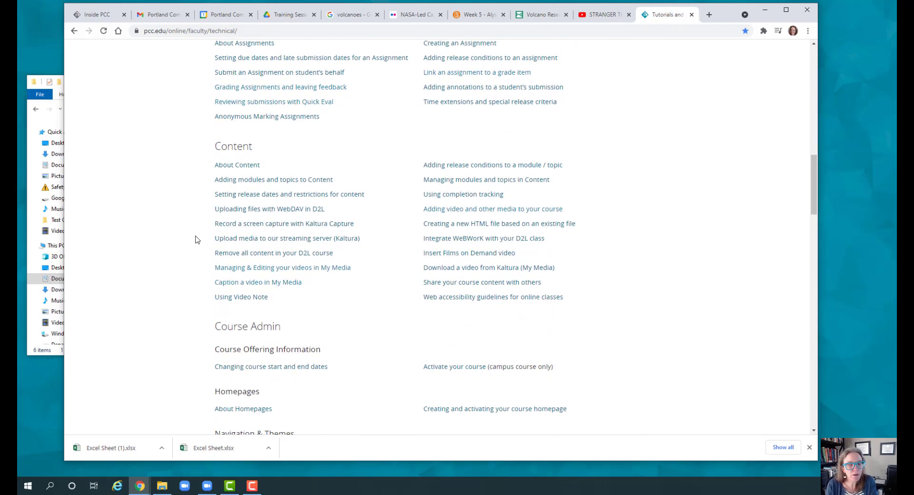
scroll(195, 240, down, 3)
scroll(195, 240, up, 13)
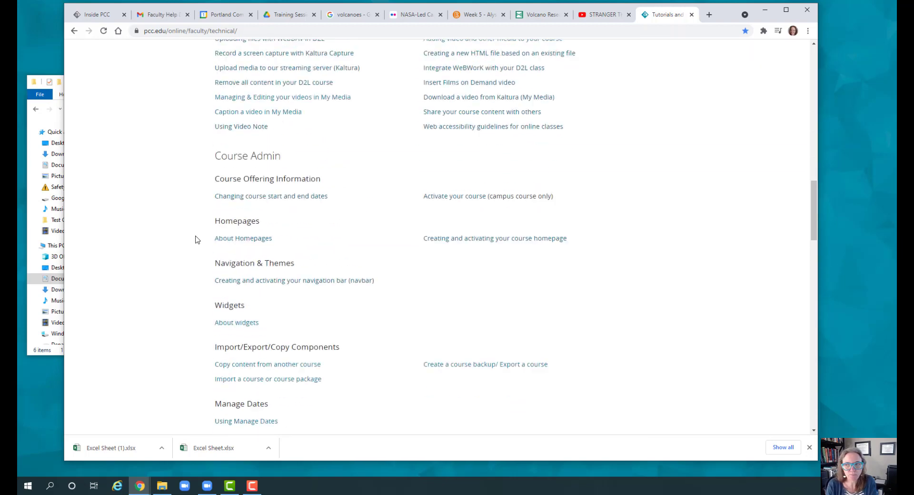
Return to the Week 5 module and review its options for creating new files, links, assignments, discussions, quizzes and surveys.
click(480, 14)
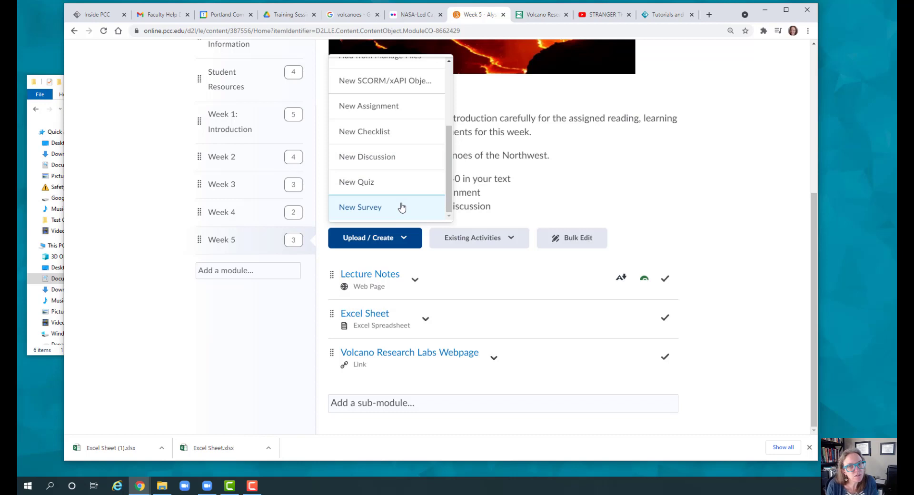
scroll(407, 186, up, 3)
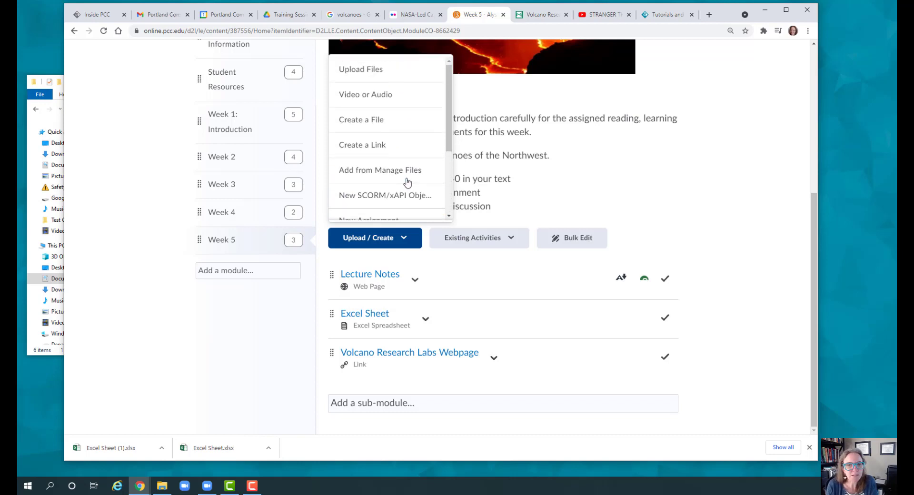
click(319, 197)
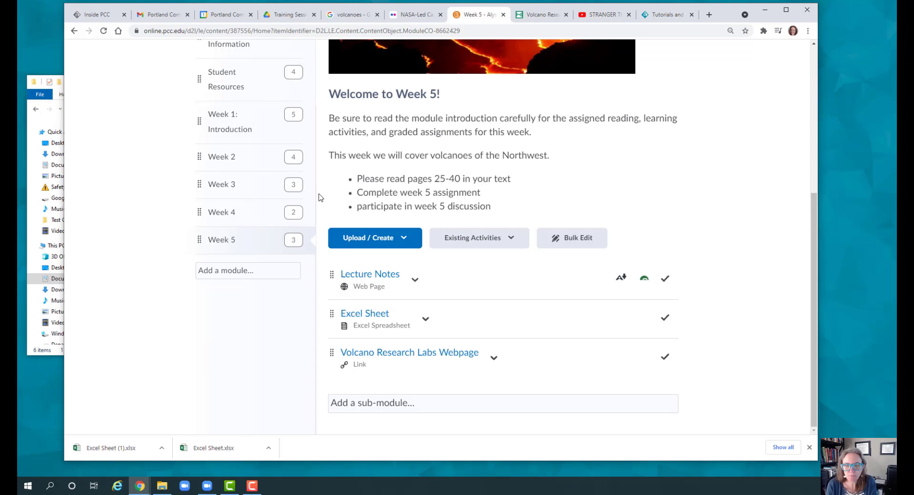
click(350, 236)
scroll(410, 117, down, 3)
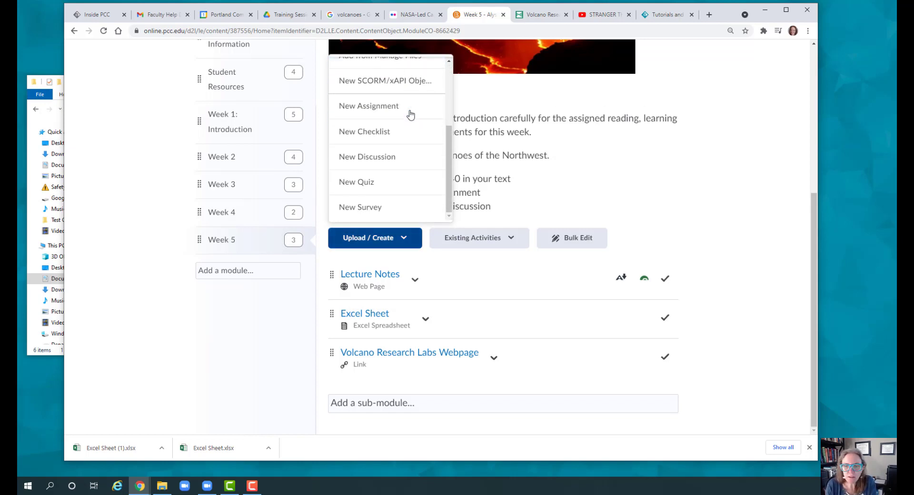
scroll(410, 114, up, 3)
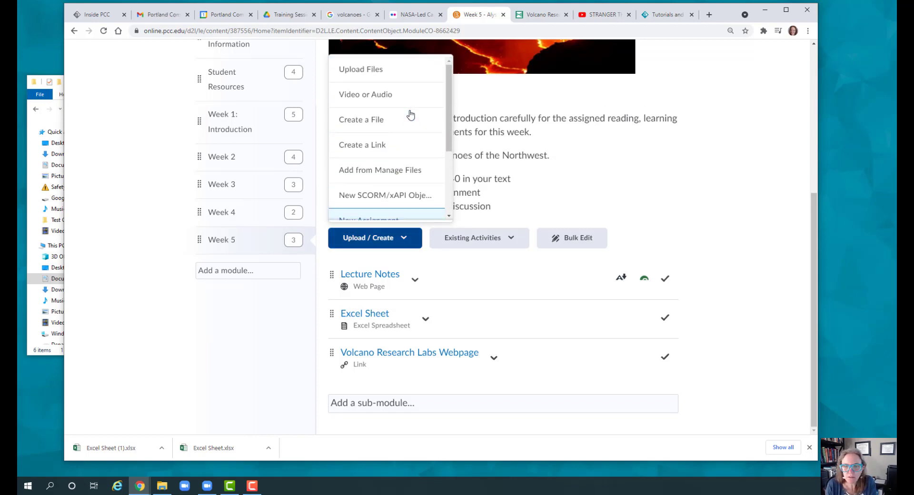
scroll(410, 116, down, 3)
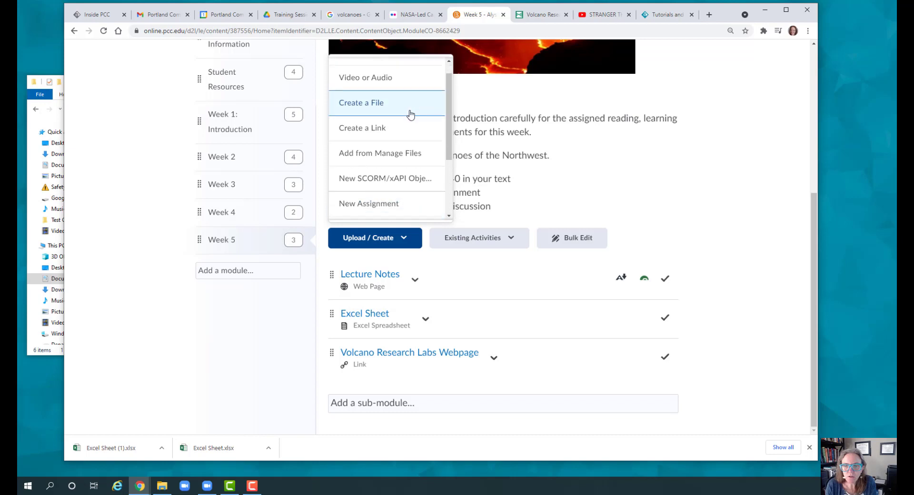
click(319, 181)
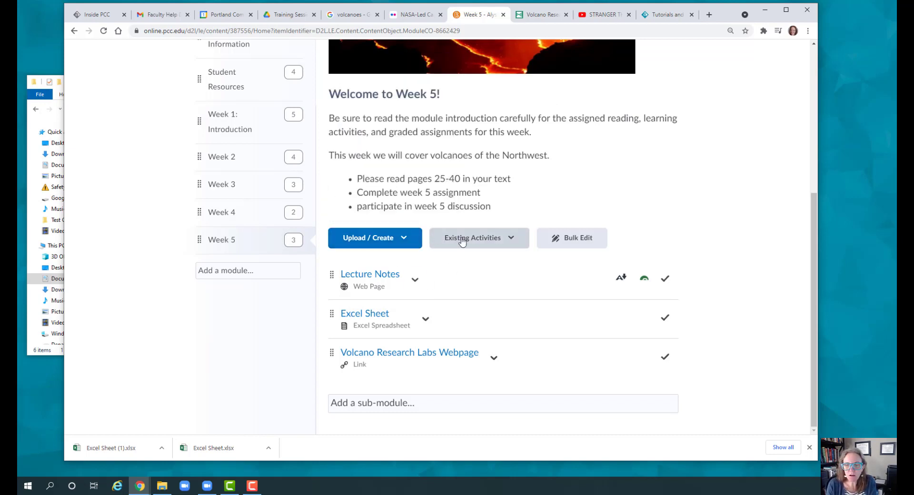
Add the existing Assignment #3 to the Week 5 module as a topic.
click(497, 241)
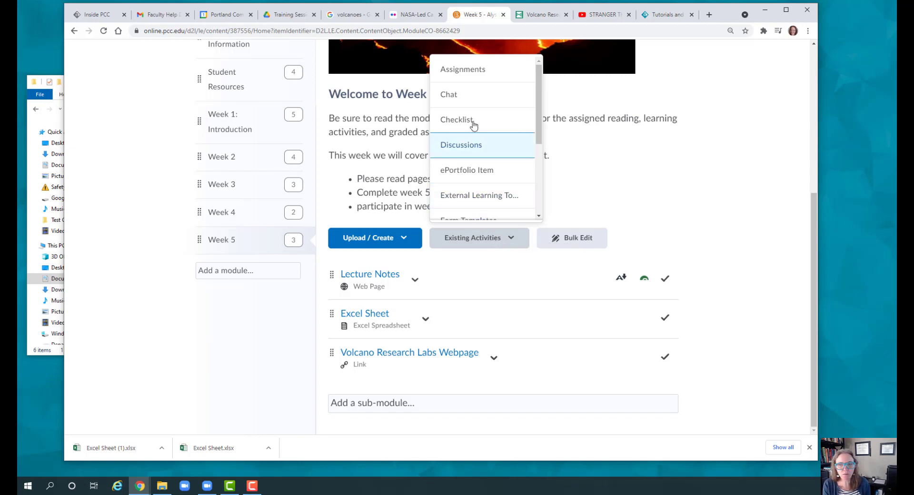
click(461, 76)
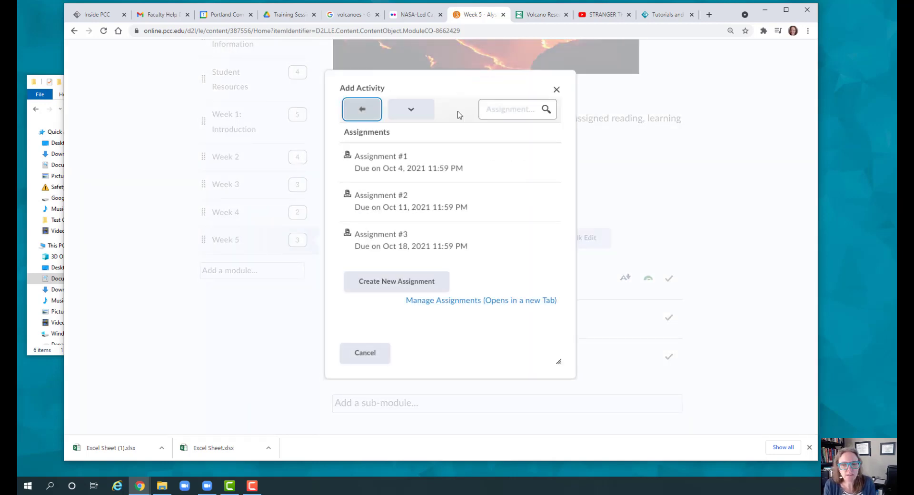
click(388, 243)
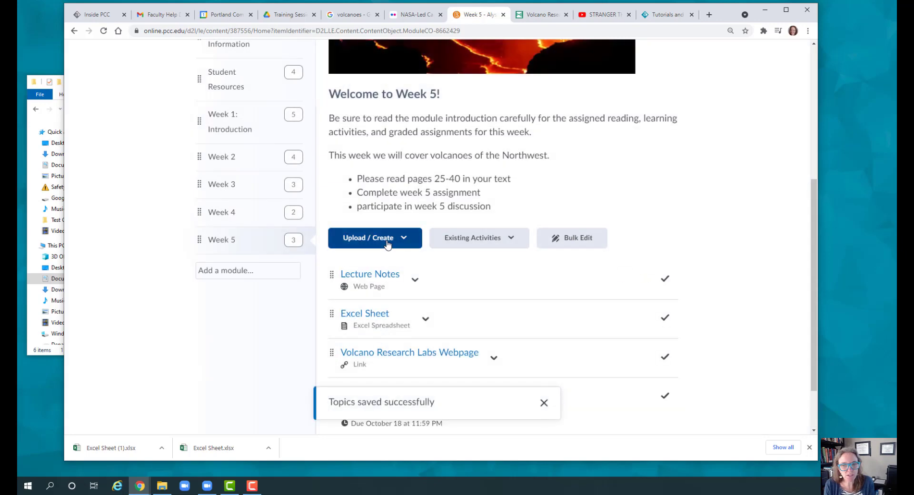
scroll(323, 244, down, 1)
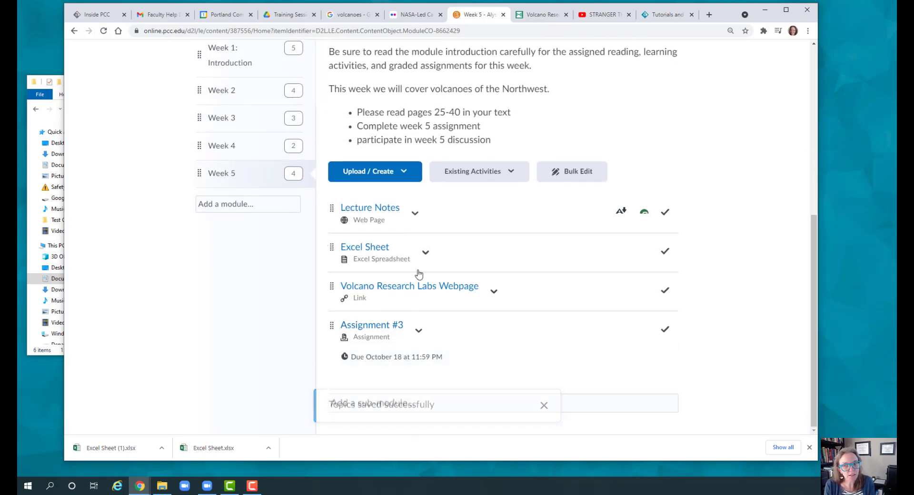
Add the existing checklist "How to Use Checklists Tool (optional)" to the Week 5 module.
click(497, 176)
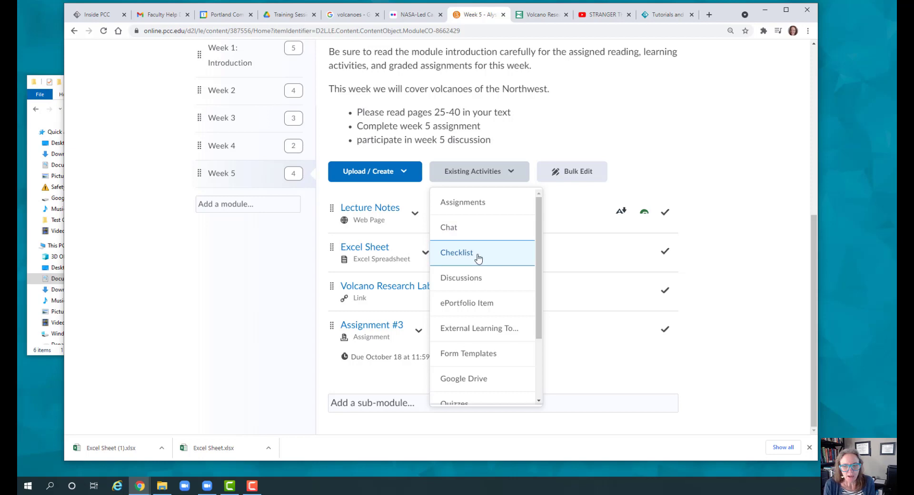
click(460, 256)
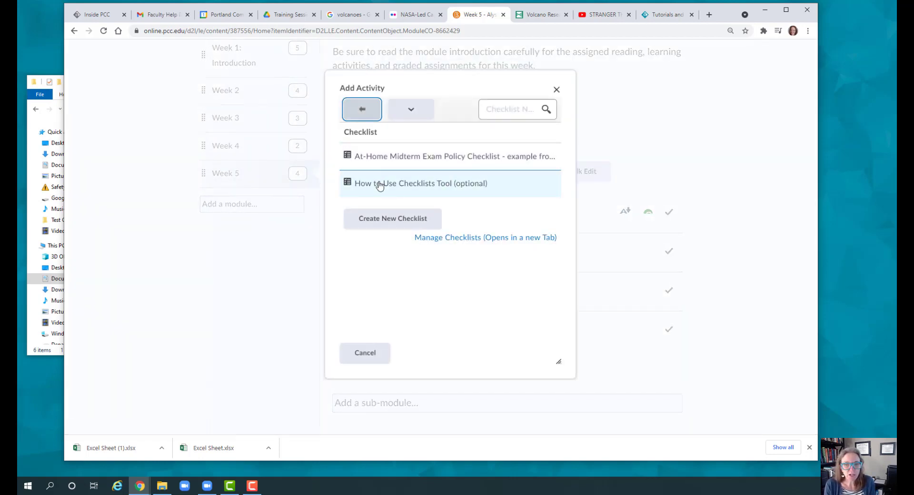
click(379, 185)
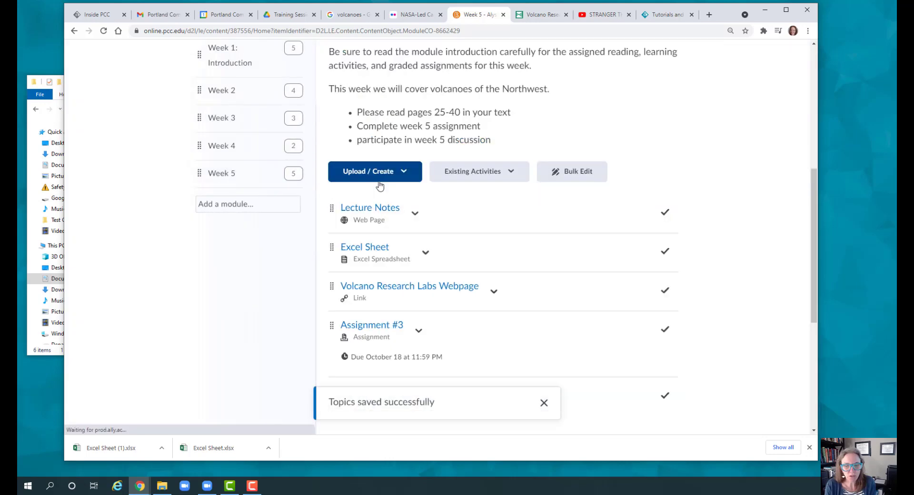
Add the existing Discussion #1 from the Discussion Topics forum to the Week 5 module.
click(469, 180)
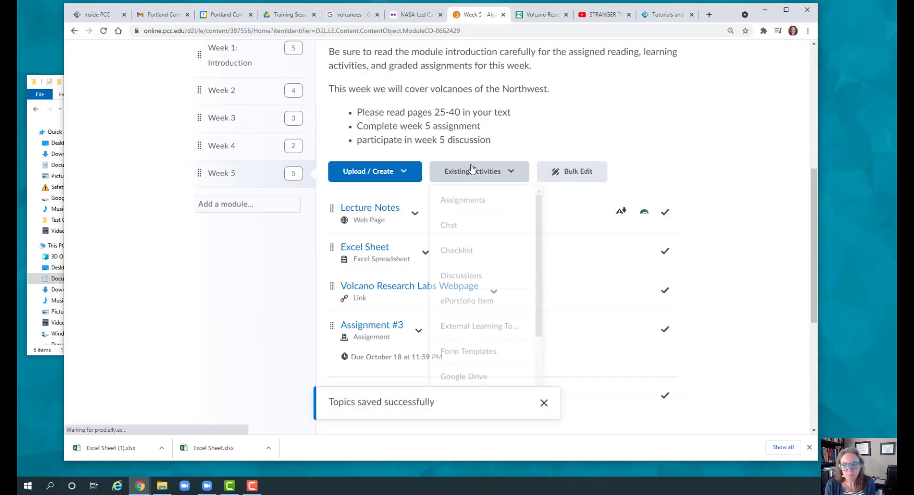
click(481, 280)
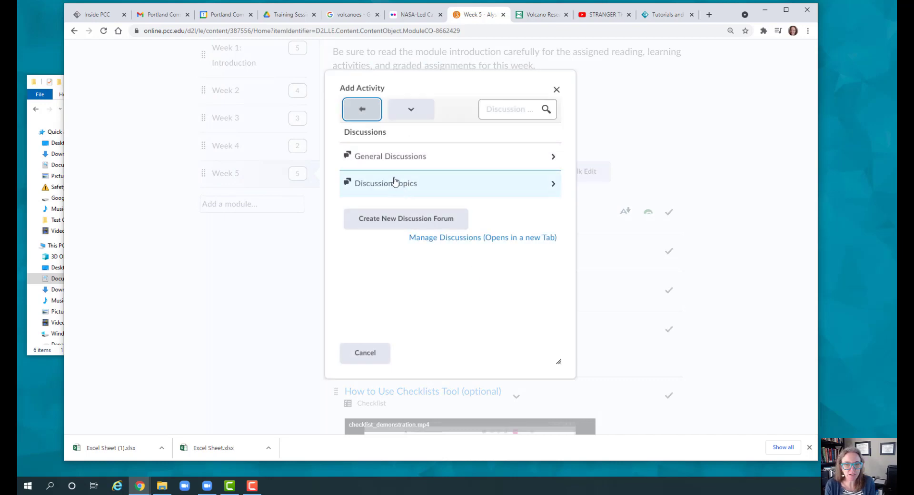
click(396, 184)
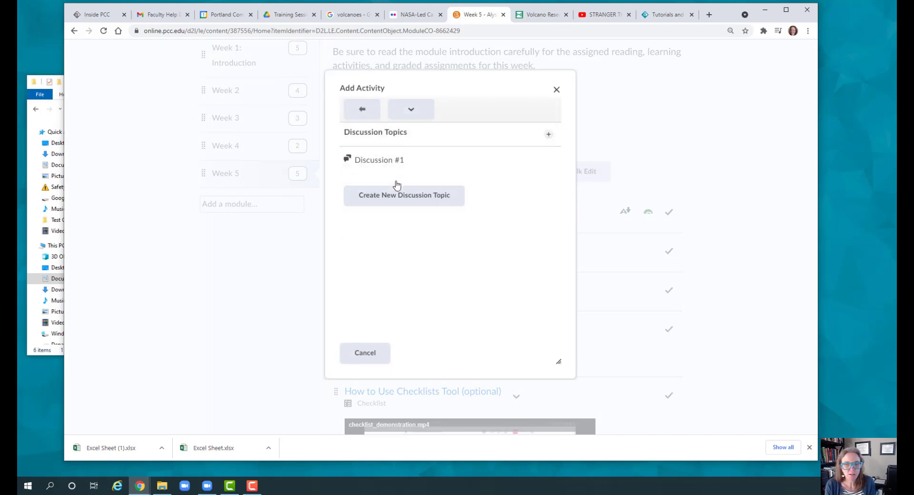
click(378, 164)
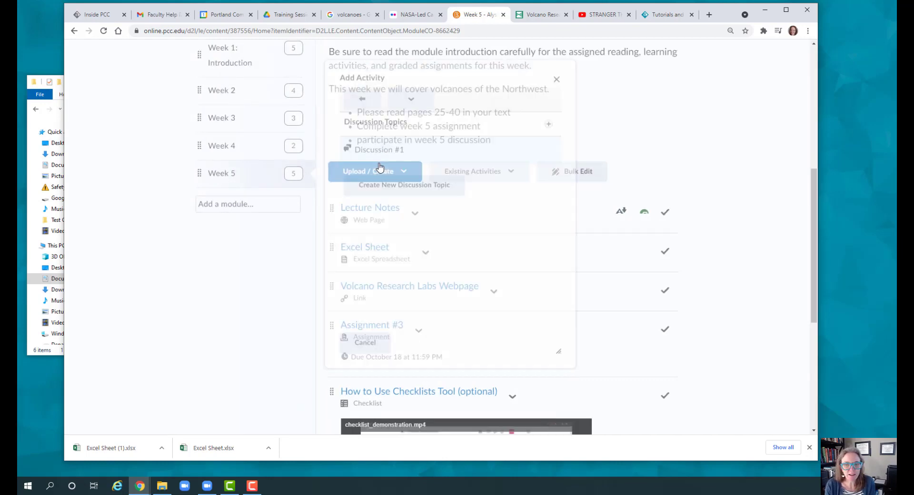
Choose Google Drive as the source for another existing activity in the Week 5 module and browse its folders.
click(473, 176)
scroll(488, 281, down, 1)
scroll(488, 280, down, 3)
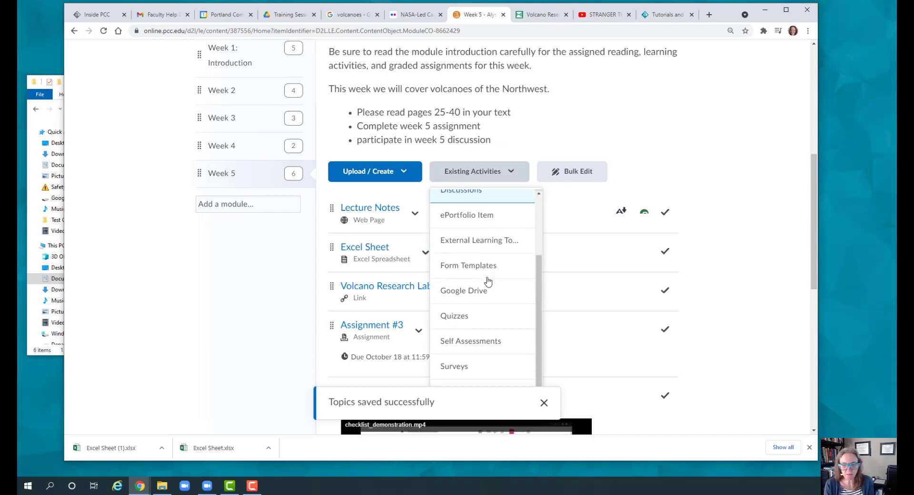
scroll(480, 232, up, 2)
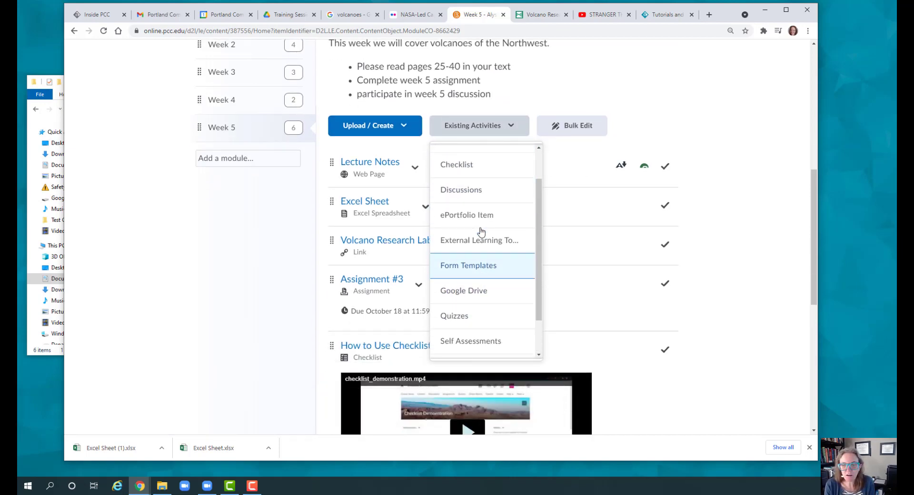
scroll(468, 247, down, 2)
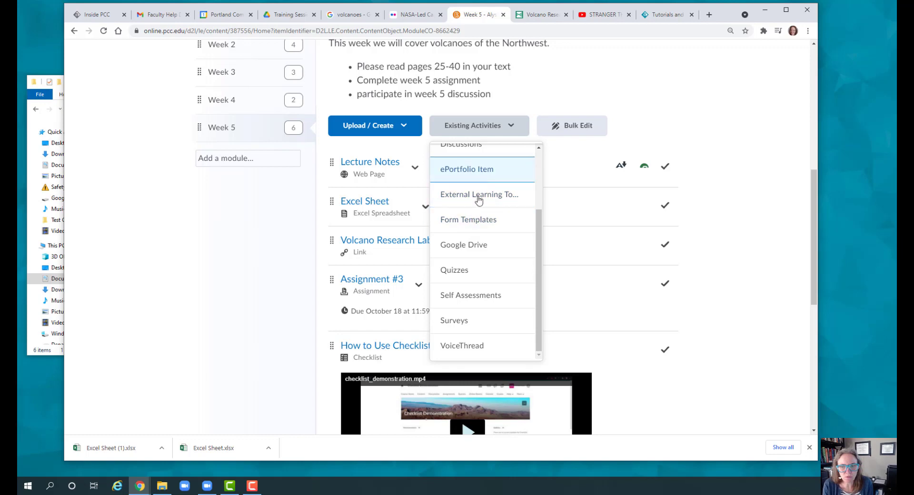
click(450, 249)
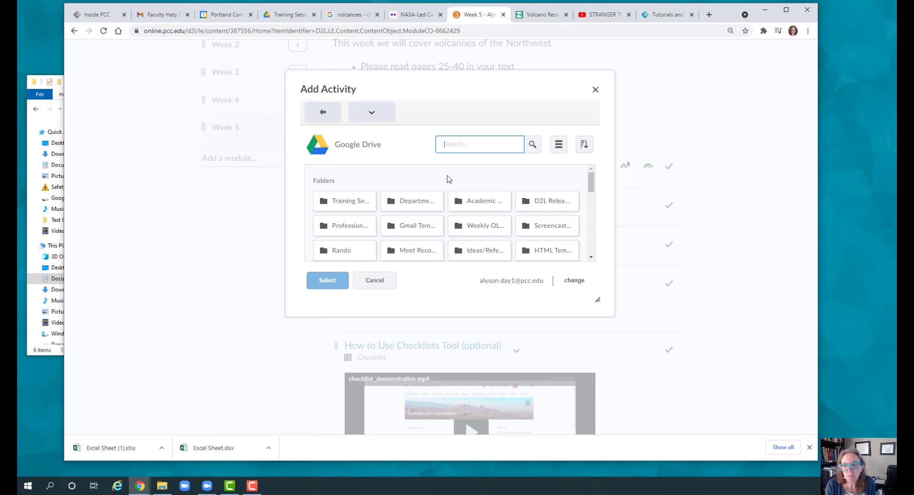
scroll(447, 179, down, 1)
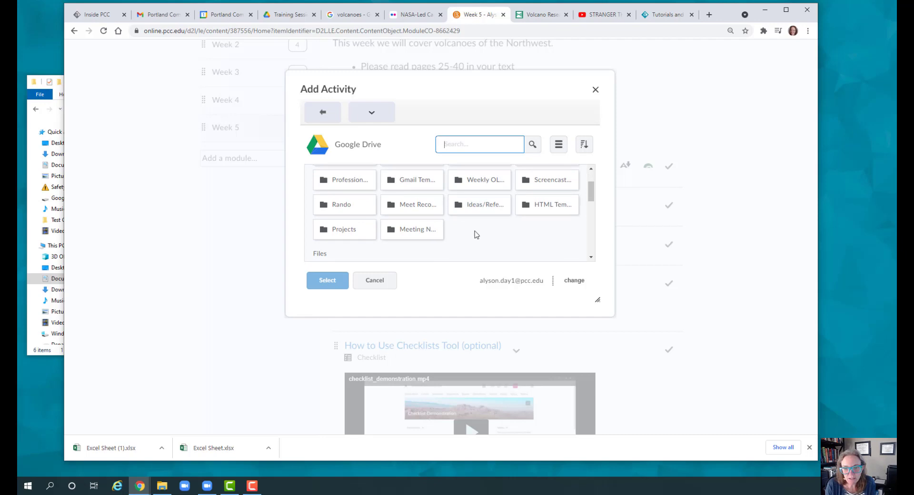
scroll(476, 234, up, 1)
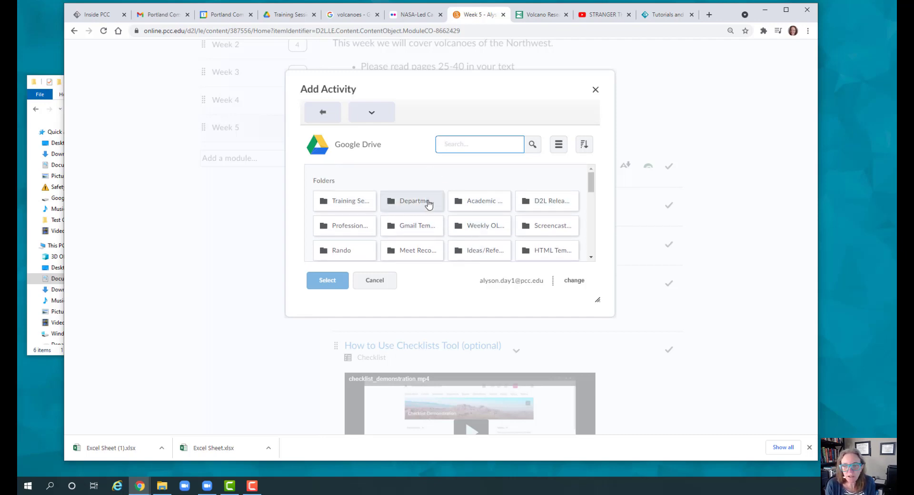
Add the "Content Creation and Organization in D2L Brightspace" presentation from the training folder to Week 5, letting anyone with a link view it.
double_click(349, 205)
scroll(419, 192, down, 1)
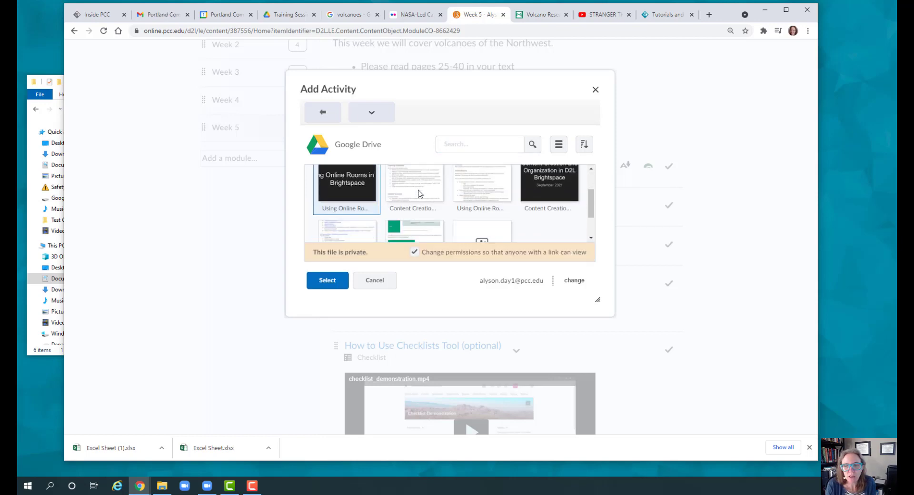
click(553, 190)
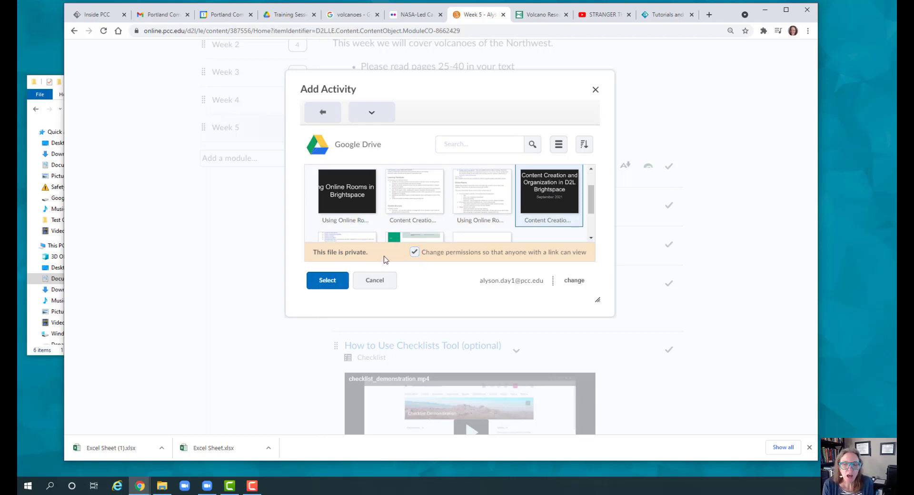
click(414, 254)
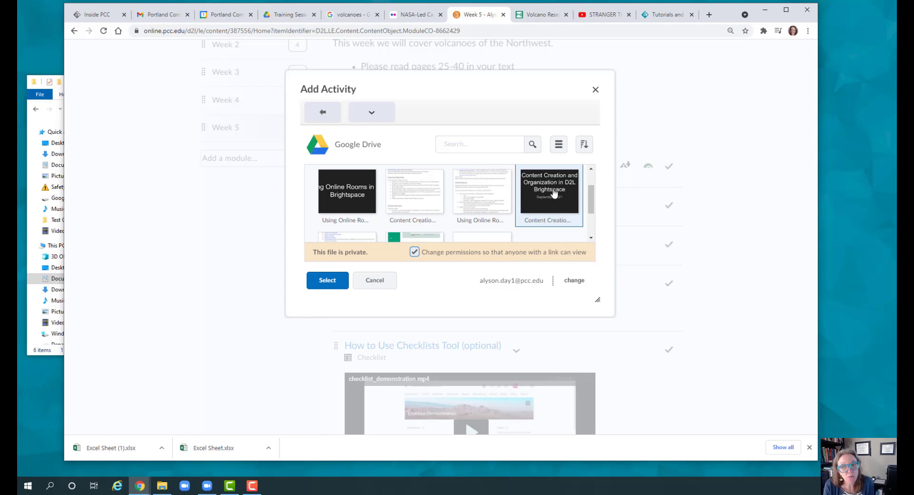
click(327, 281)
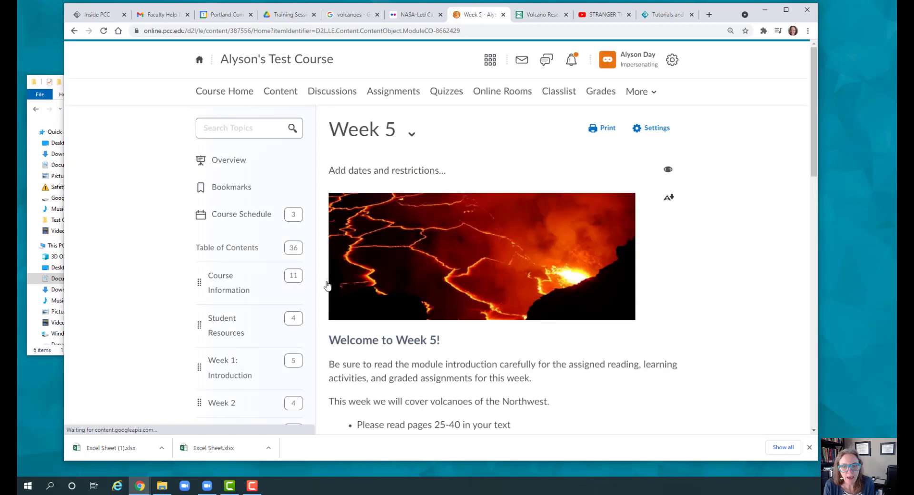
Open the "Content Creation and Organization in D2L Brightspace" topic at the end of Week 5 and review the embedded slides.
scroll(322, 284, down, 15)
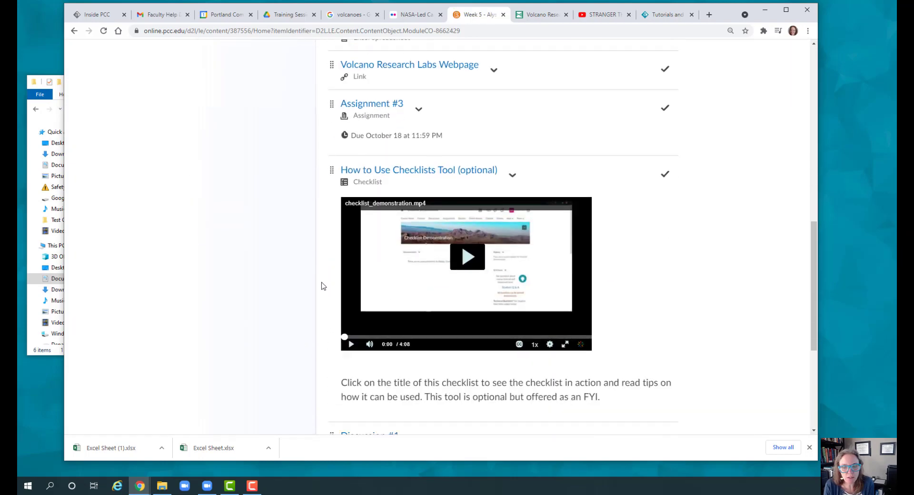
scroll(322, 285, down, 1)
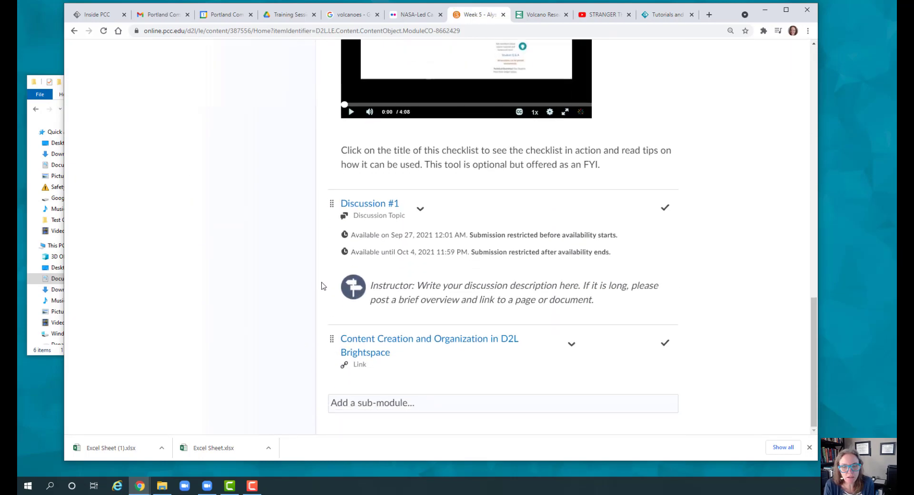
click(365, 352)
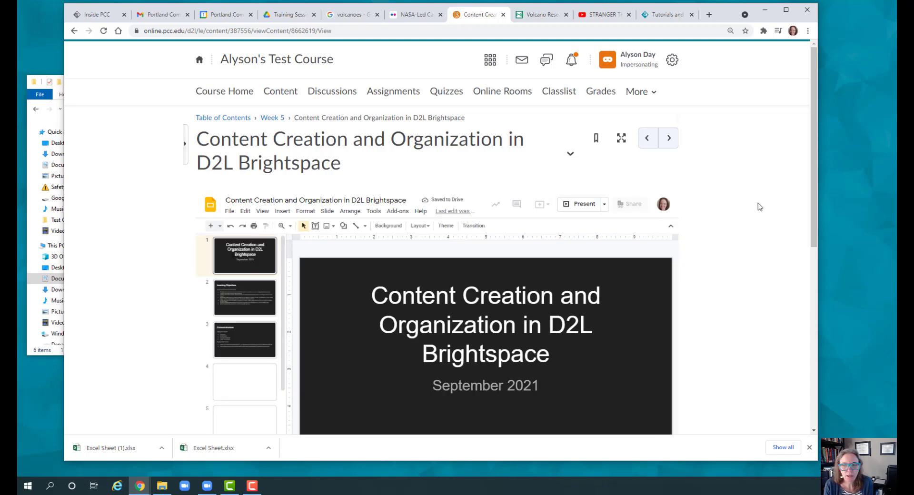
scroll(712, 261, down, 4)
scroll(715, 263, up, 3)
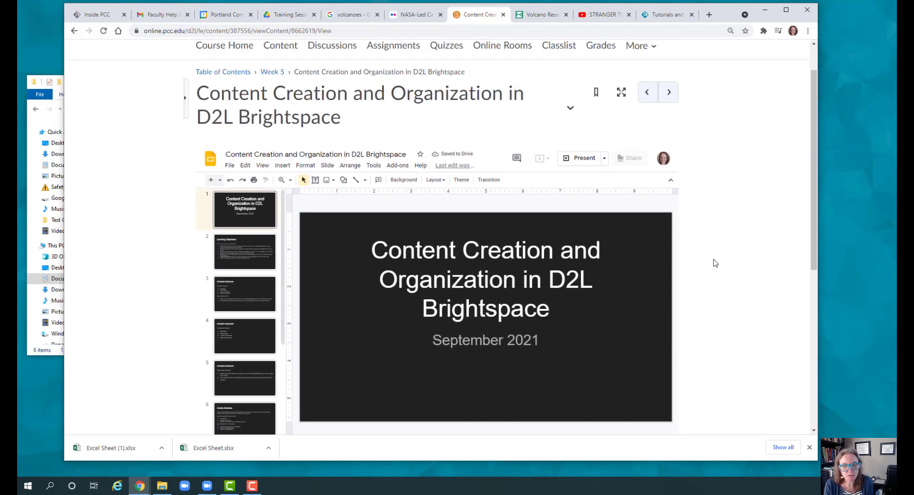
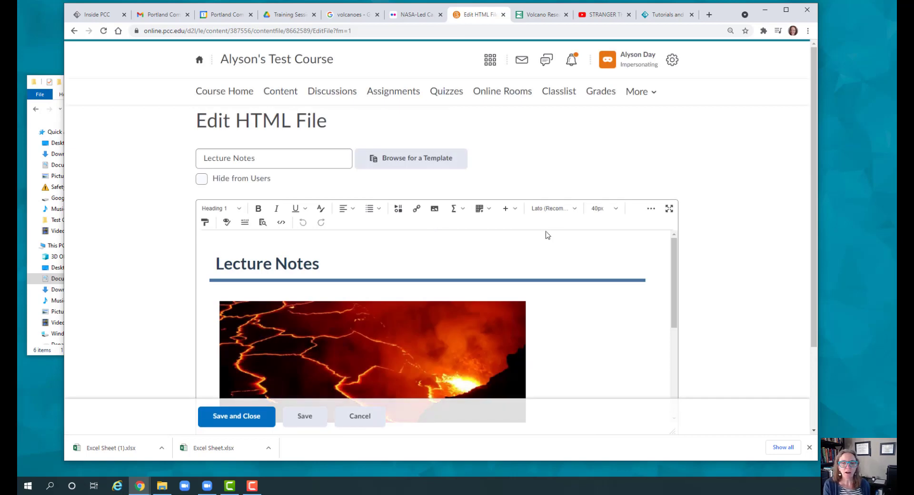
Add a blank line below the Volcano Data Sheet link in the Lecture Notes page.
scroll(568, 257, down, 3)
scroll(764, 159, down, 2)
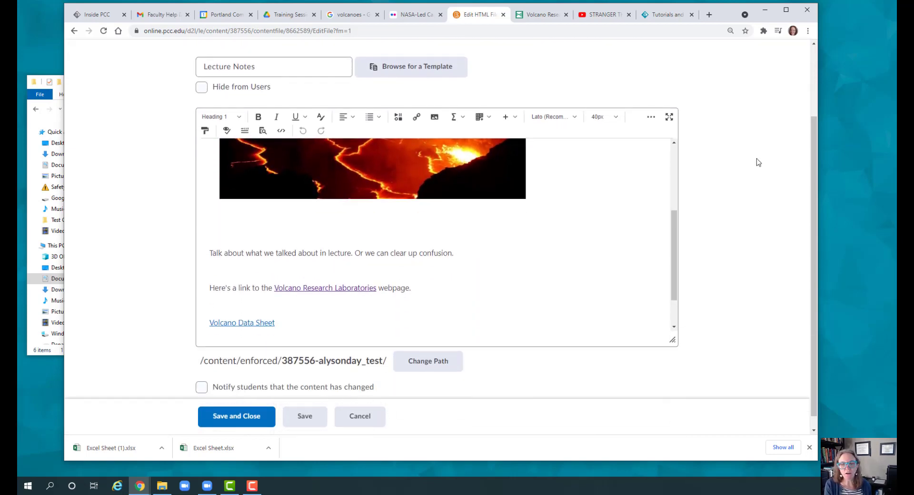
triple_click(287, 327)
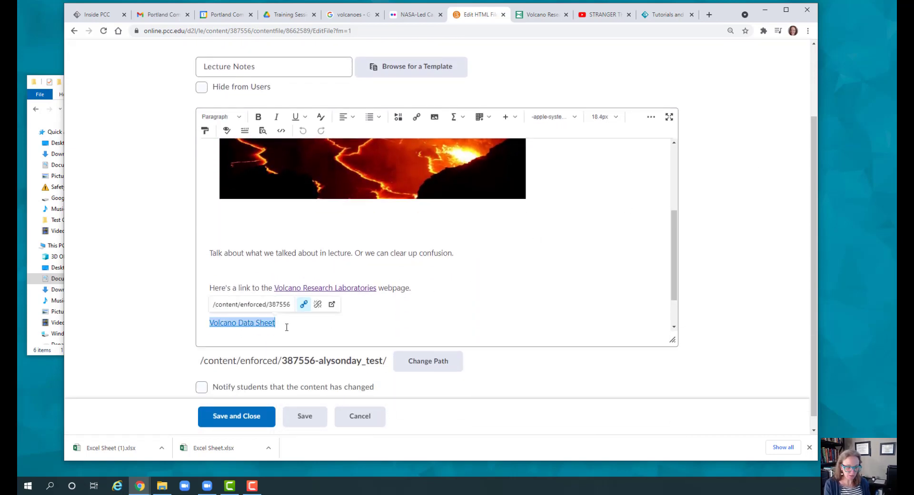
click(287, 327)
key(Return)
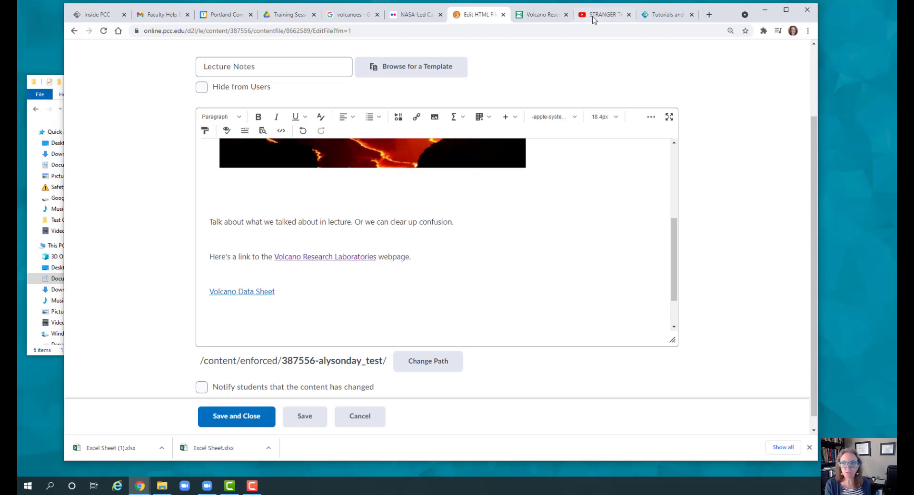
Search the YouTube site for "volcanoes" and open the video "Hawaii's Kilauea Volcano Is Erupting Again".
click(604, 15)
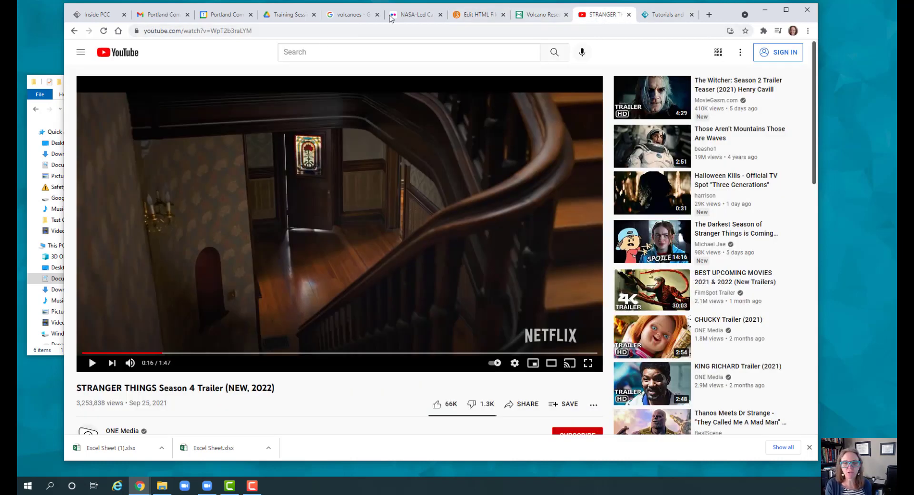
click(312, 50)
text(volca)
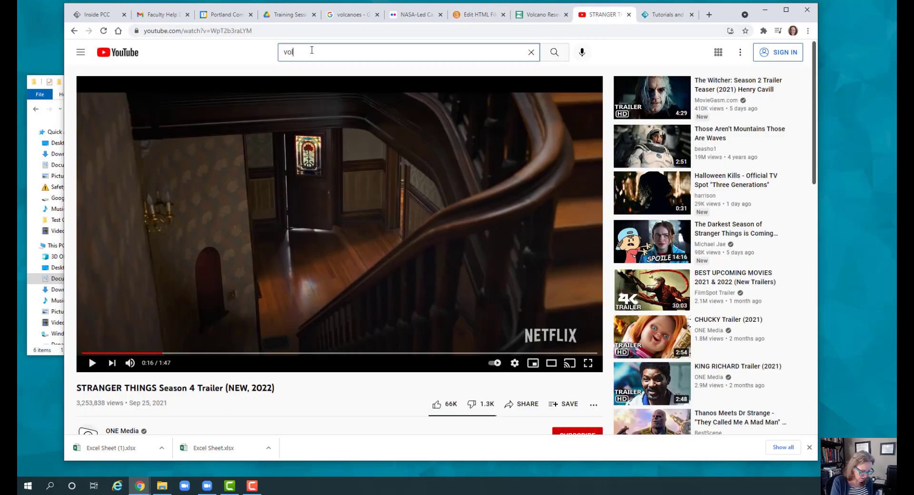
text(noes)
key(Return)
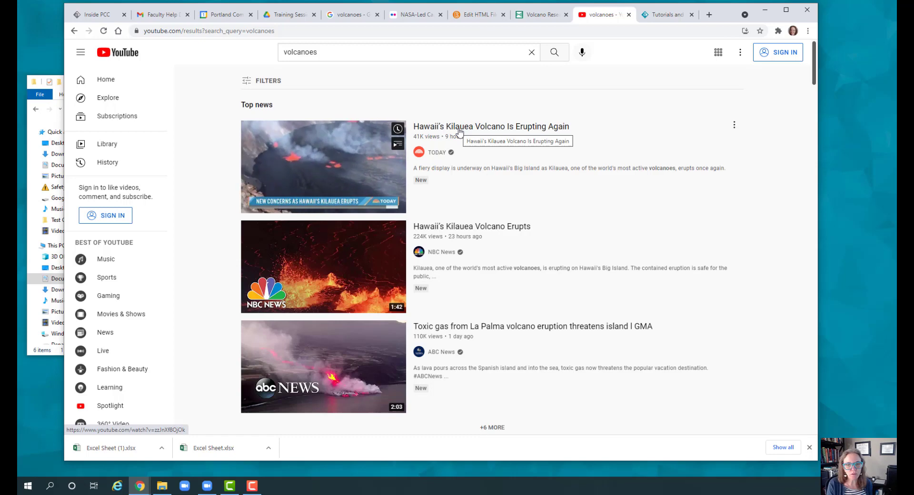
click(460, 132)
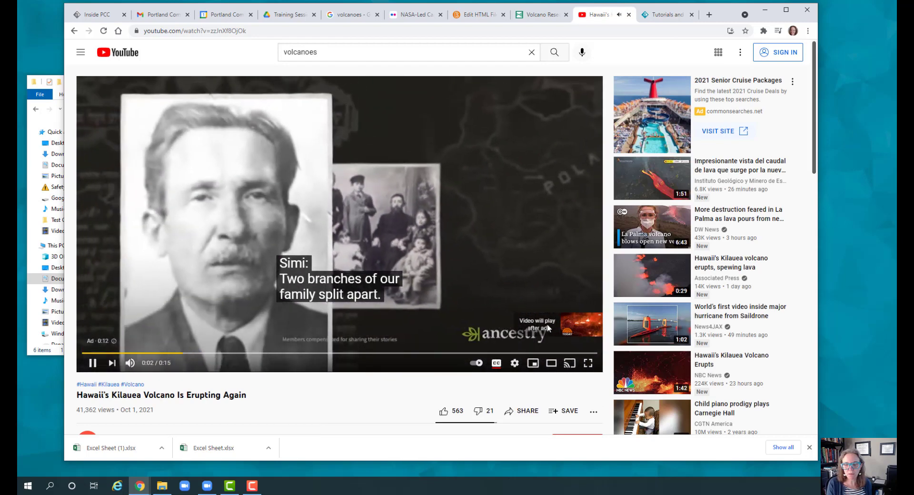
Pause the playback and copy the Kilauea video's share link.
click(93, 363)
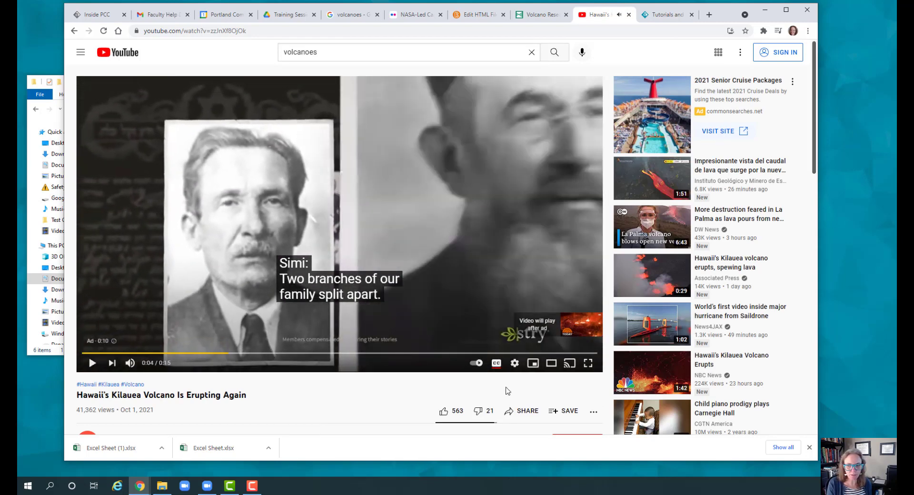
click(523, 412)
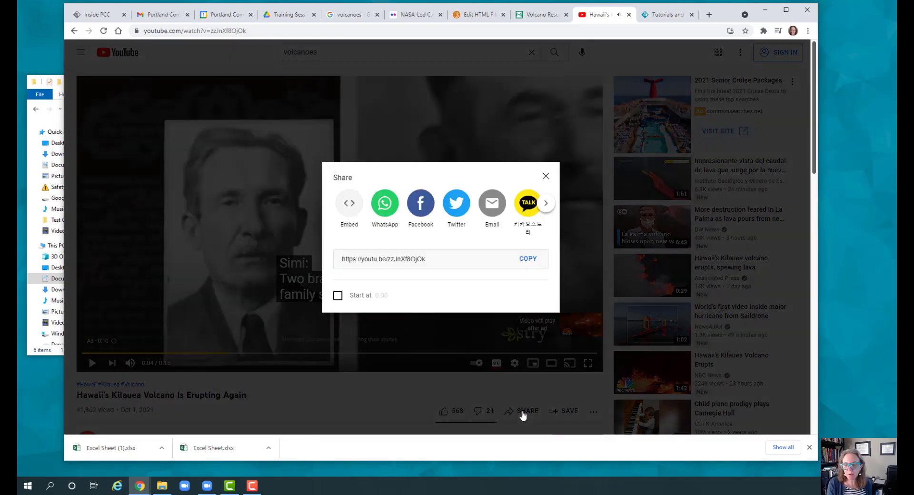
click(528, 260)
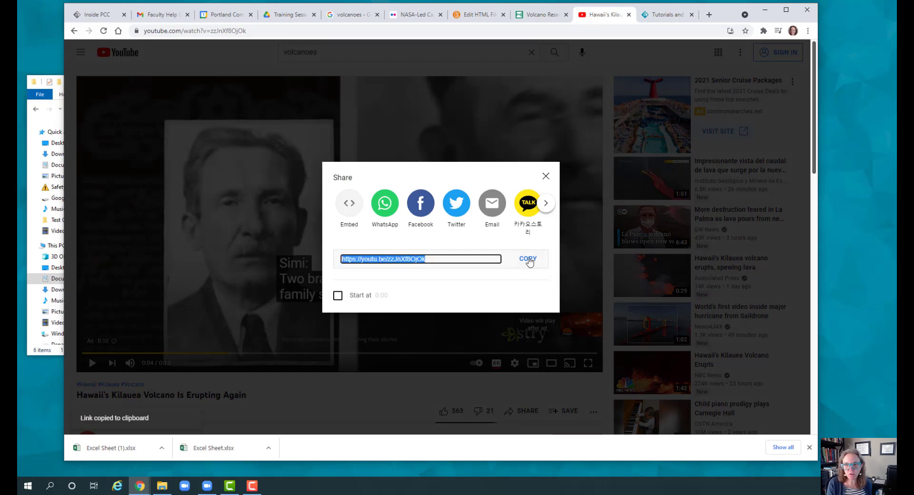
click(477, 14)
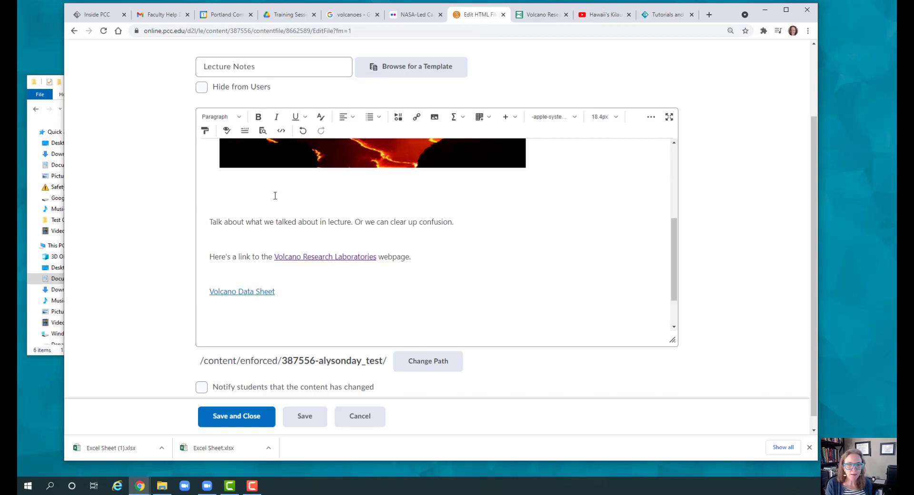
click(398, 118)
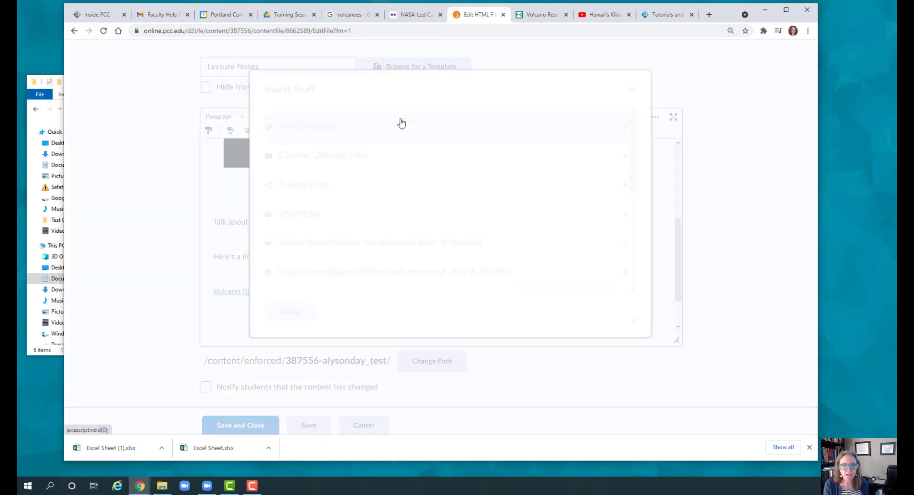
scroll(404, 183, down, 1)
scroll(405, 184, down, 2)
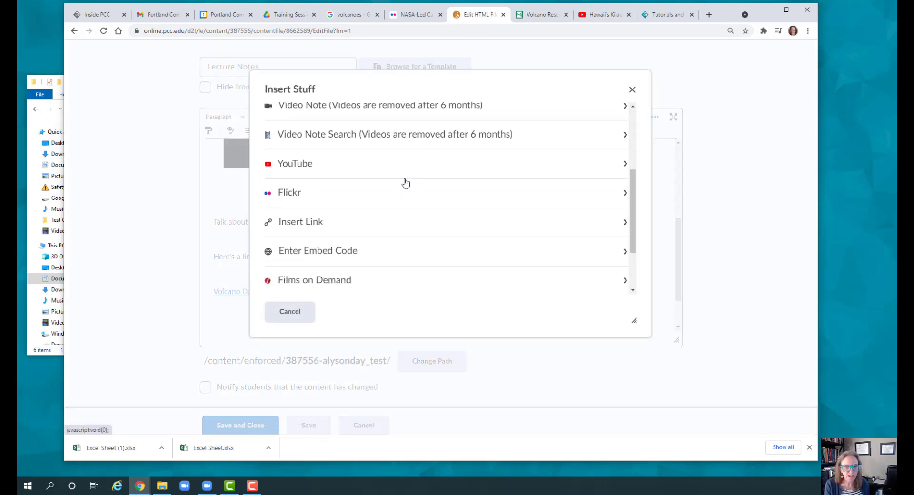
click(309, 165)
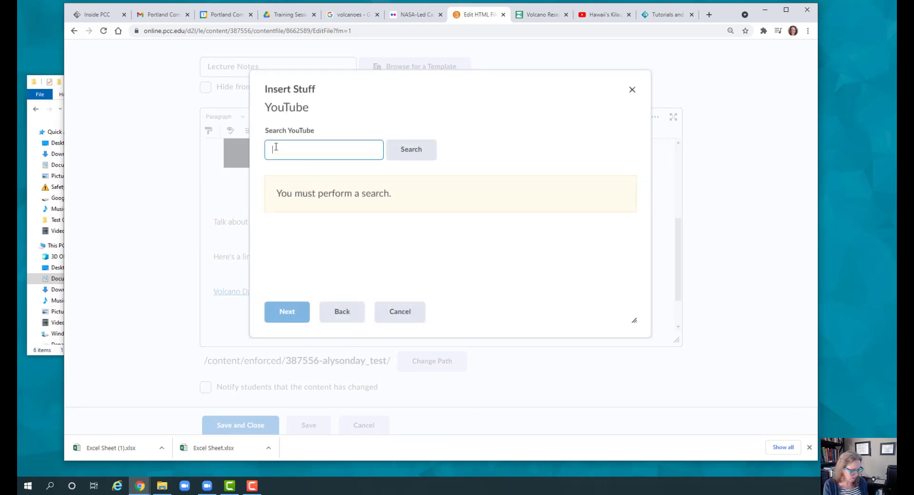
key(ctrl+v)
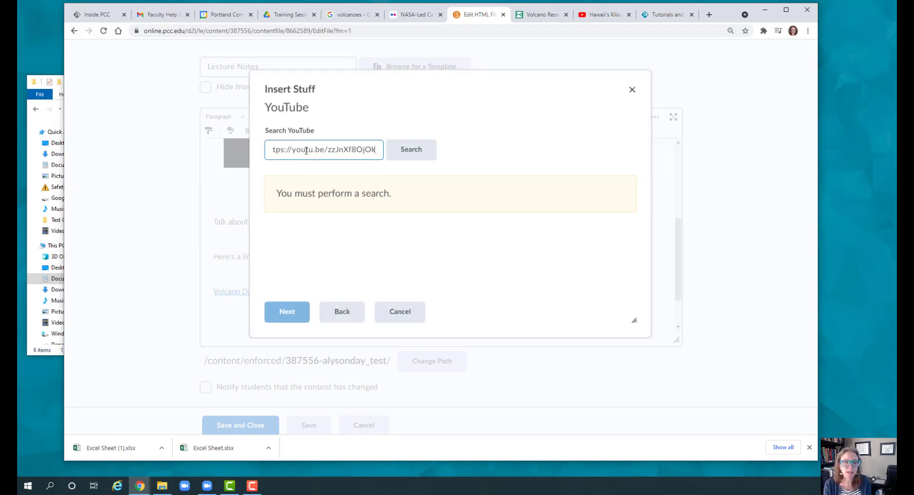
click(397, 156)
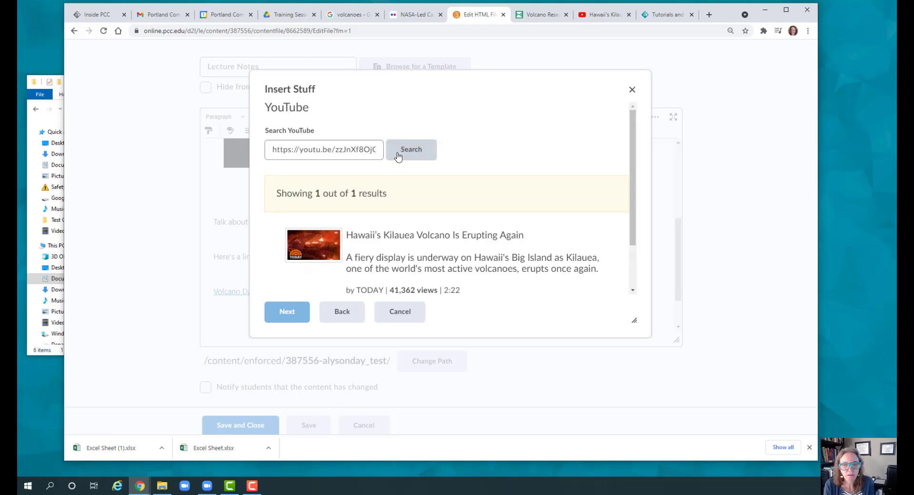
Select the "Hawaii's Kilauea Volcano Is Erupting Again" result, check its preview and insert it into the Lecture Notes page.
click(406, 249)
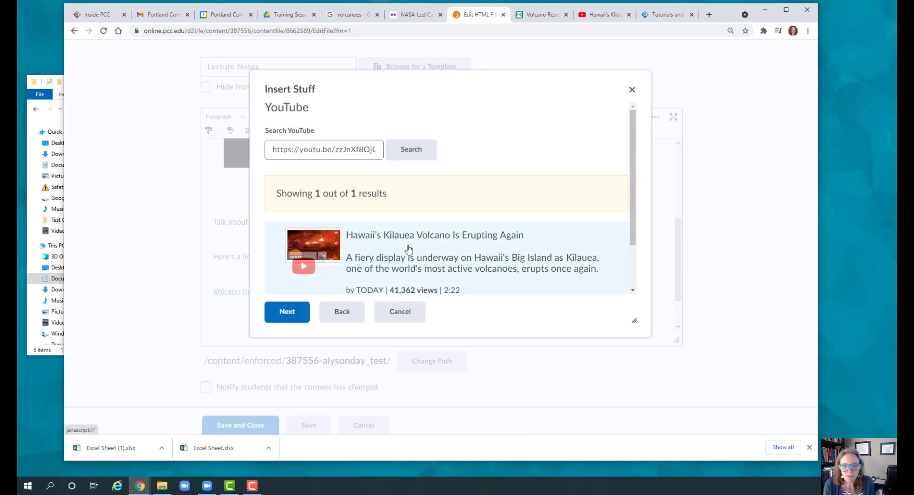
click(296, 314)
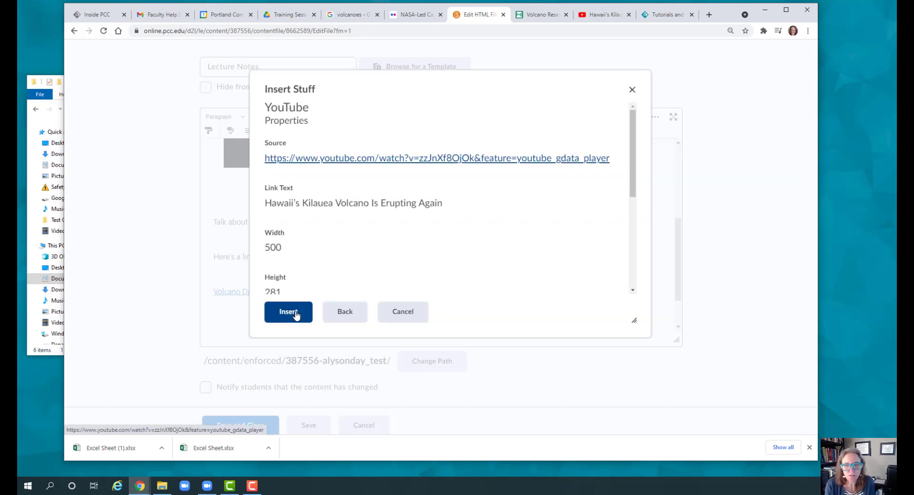
scroll(315, 256, down, 1)
scroll(310, 269, down, 2)
scroll(379, 185, down, 2)
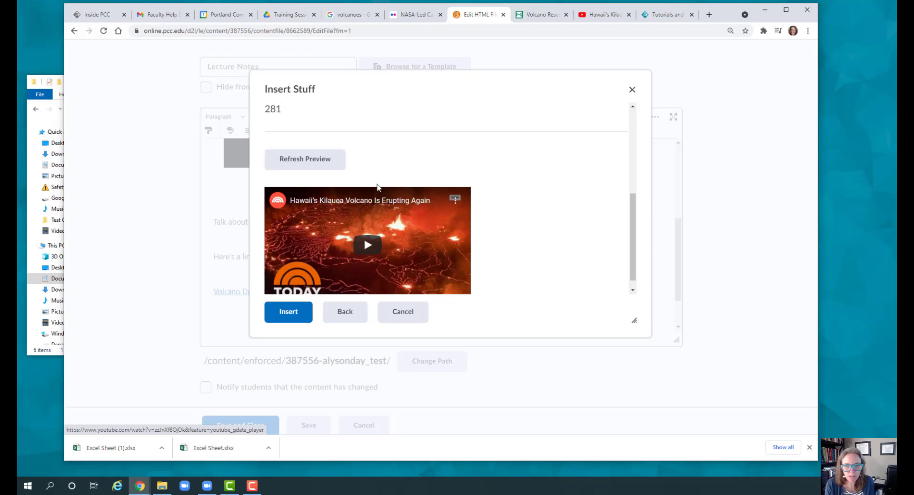
click(289, 312)
scroll(489, 221, down, 1)
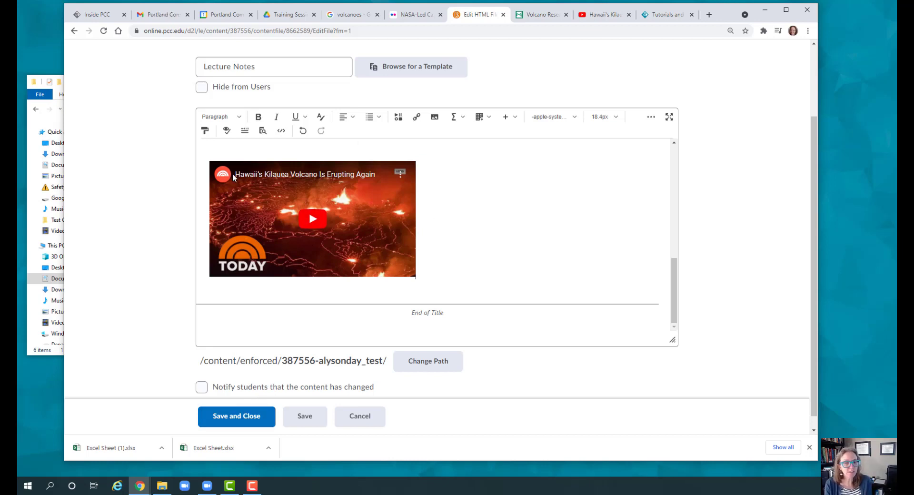
Save and close the Lecture Notes page and test the embedded Kilauea video by playing and pausing it.
scroll(448, 225, down, 1)
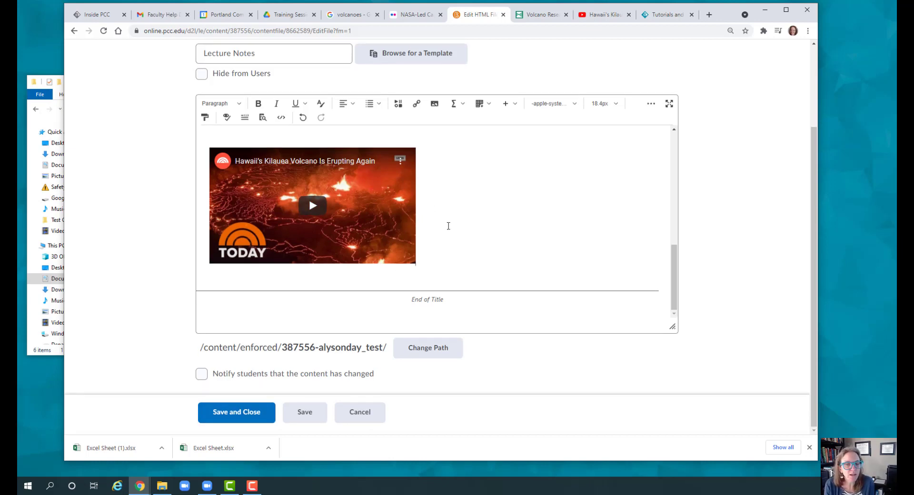
click(243, 416)
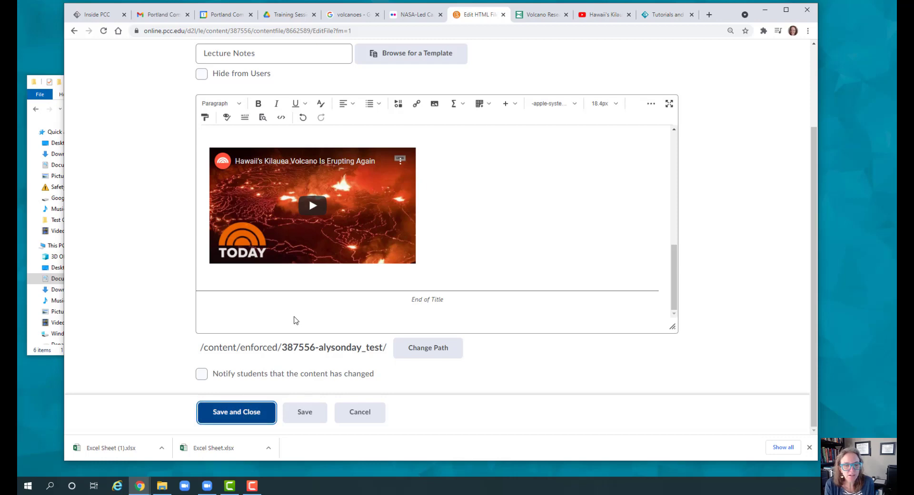
scroll(548, 239, down, 1)
scroll(548, 239, down, 5)
click(318, 261)
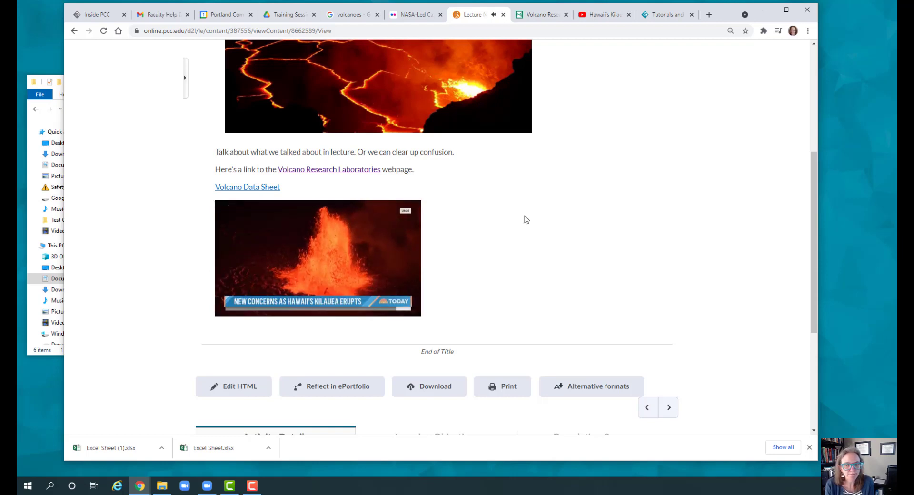
click(228, 309)
scroll(536, 238, up, 2)
scroll(537, 238, up, 3)
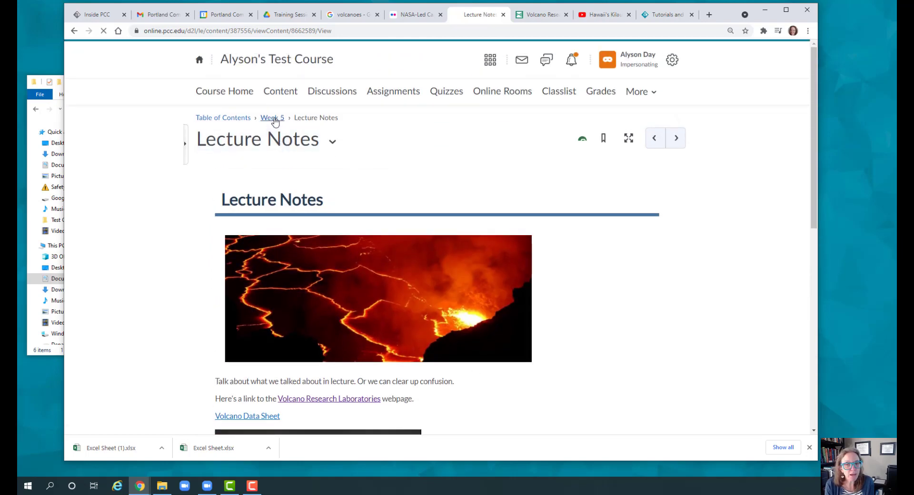
click(274, 119)
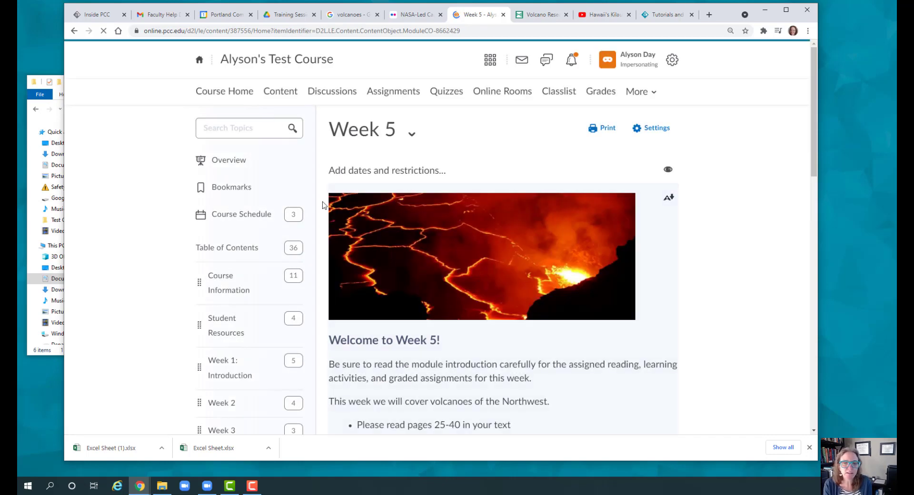
scroll(322, 204, down, 7)
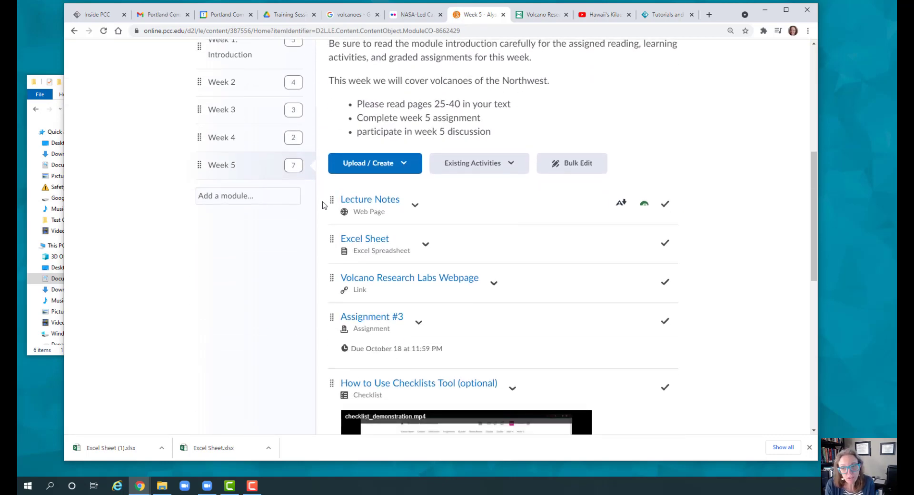
click(345, 166)
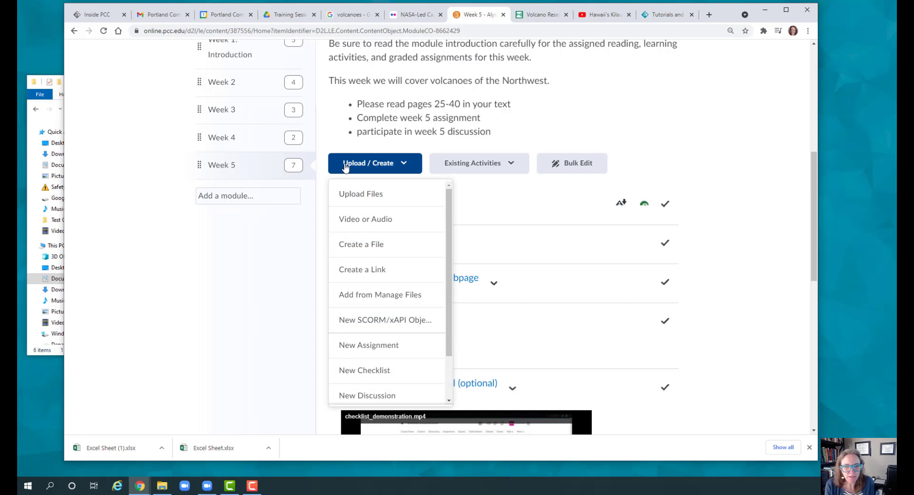
click(372, 223)
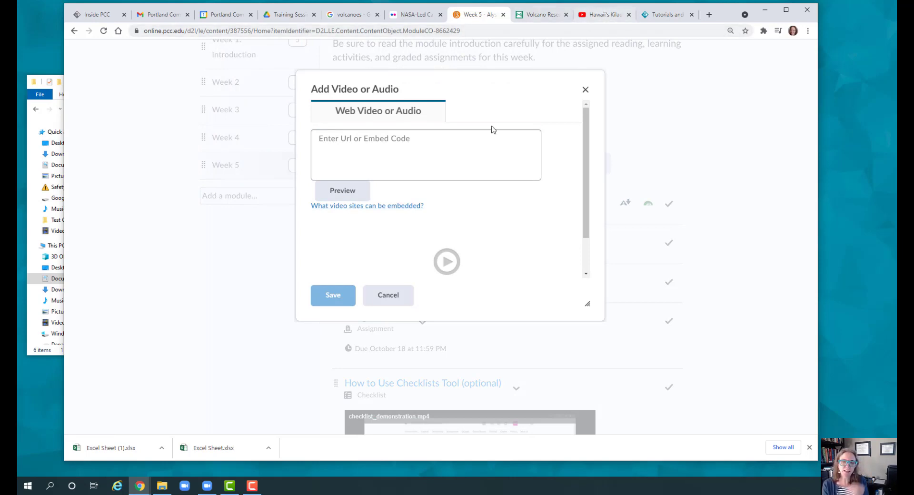
click(323, 139)
key(ctrl+v)
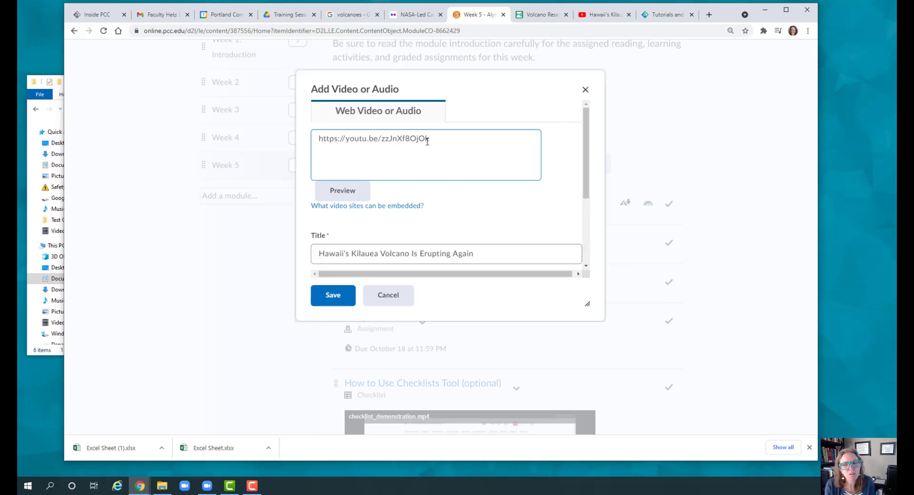
Check the title and preview of the "Hawaii's Kilauea Volcano Is Erupting Again" video and save it as a module topic.
scroll(431, 209, down, 2)
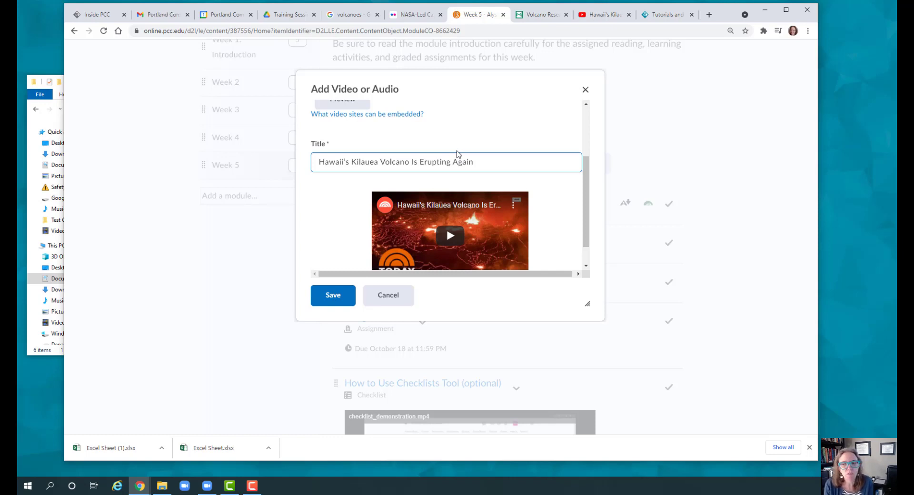
scroll(446, 152, up, 3)
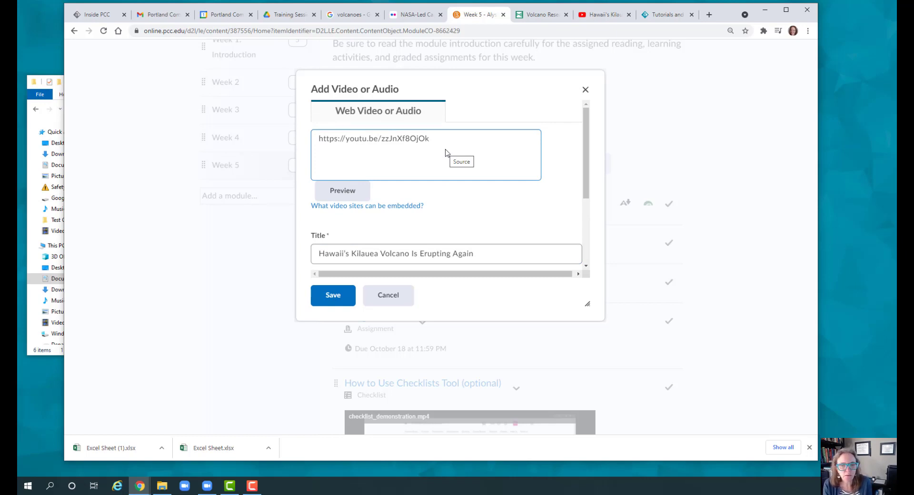
scroll(444, 149, down, 3)
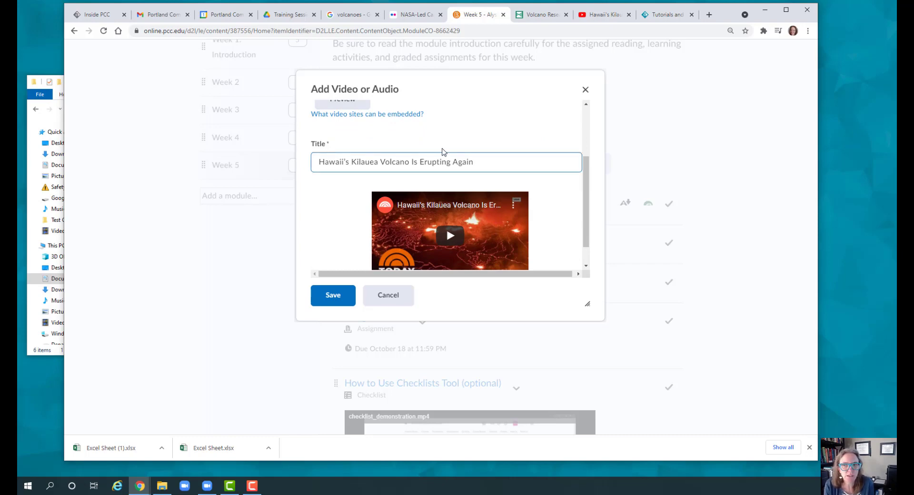
click(337, 301)
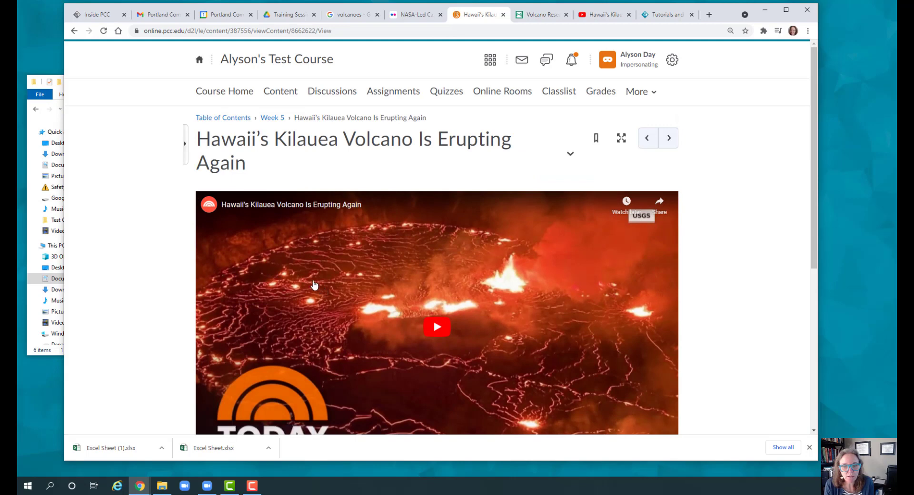
Go back to Week 5, open the new Kilauea video topic from the content list and test its playback.
click(269, 118)
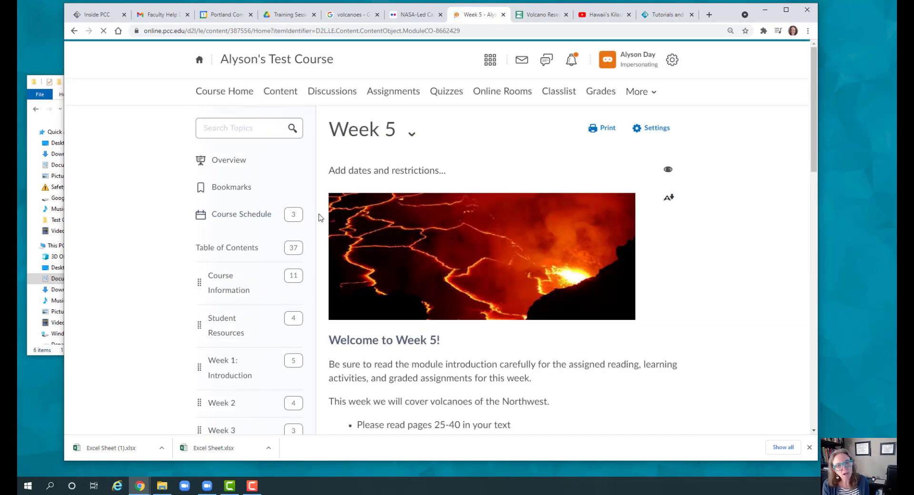
scroll(318, 214, down, 5)
scroll(319, 218, down, 12)
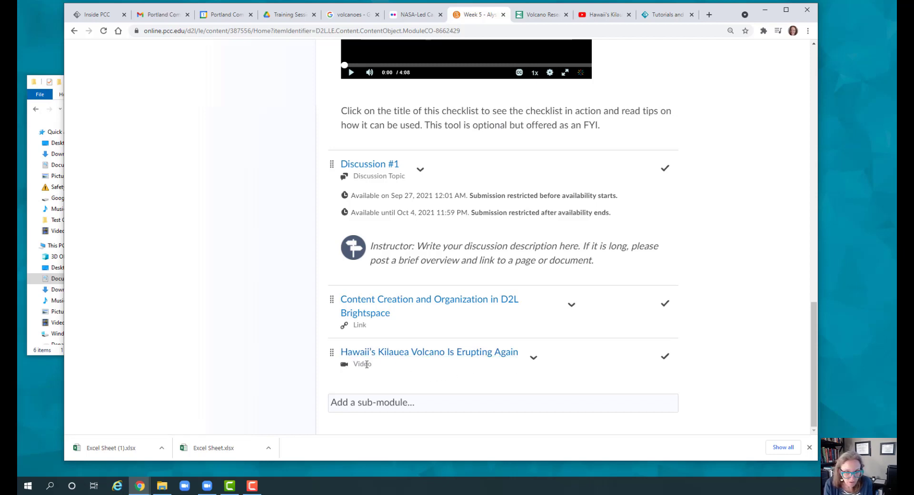
click(403, 357)
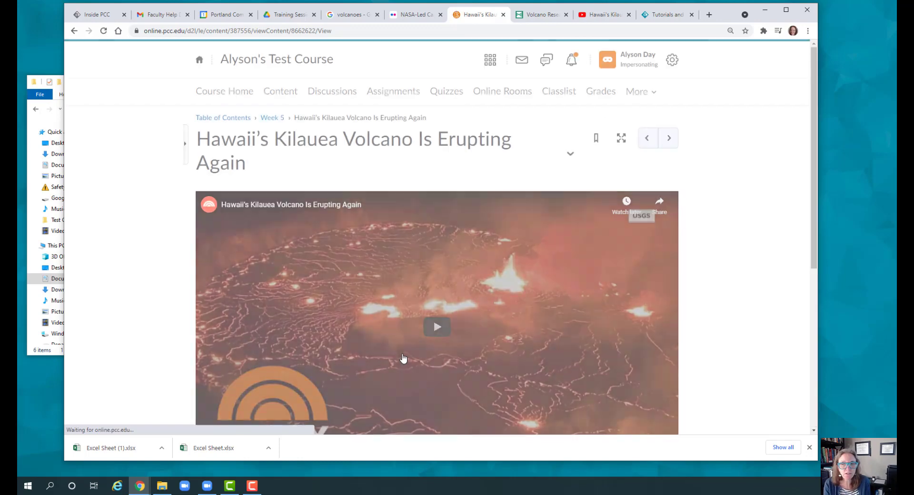
scroll(695, 238, down, 2)
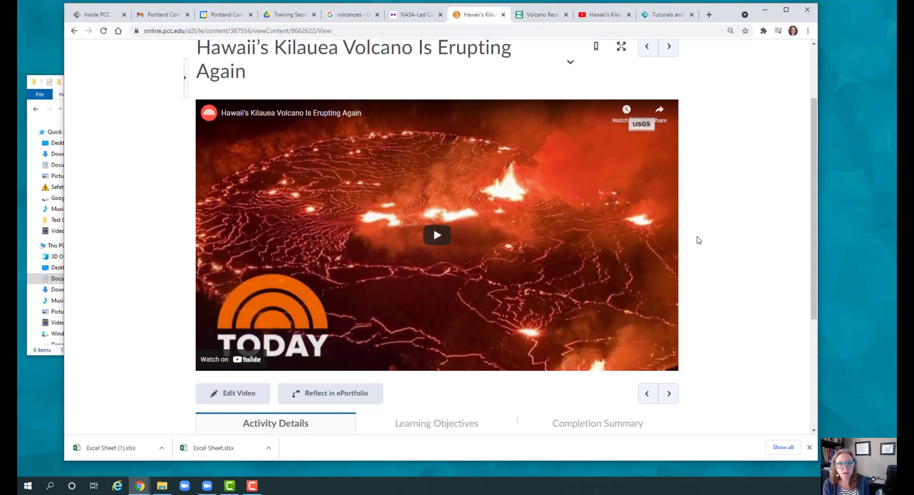
click(433, 238)
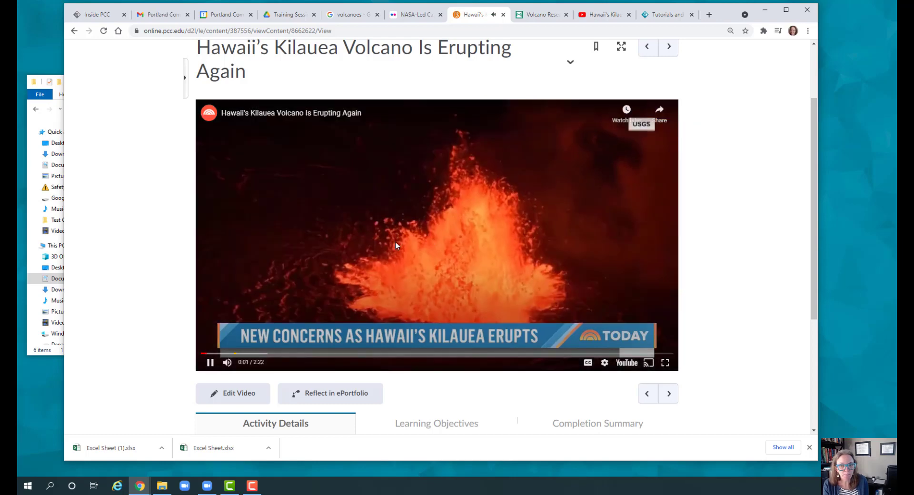
click(210, 362)
scroll(370, 207, up, 2)
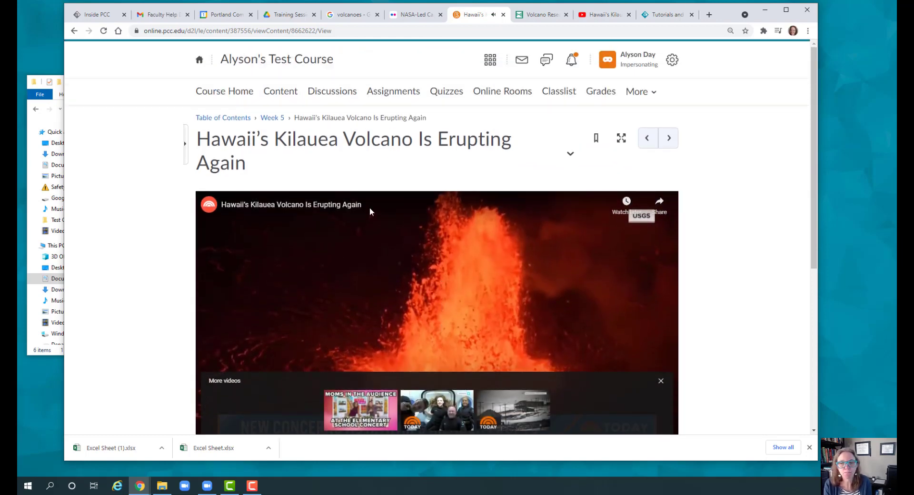
Return to the Week 5 module and open Lecture Notes to review how the video is embedded among the page's text and links.
click(271, 119)
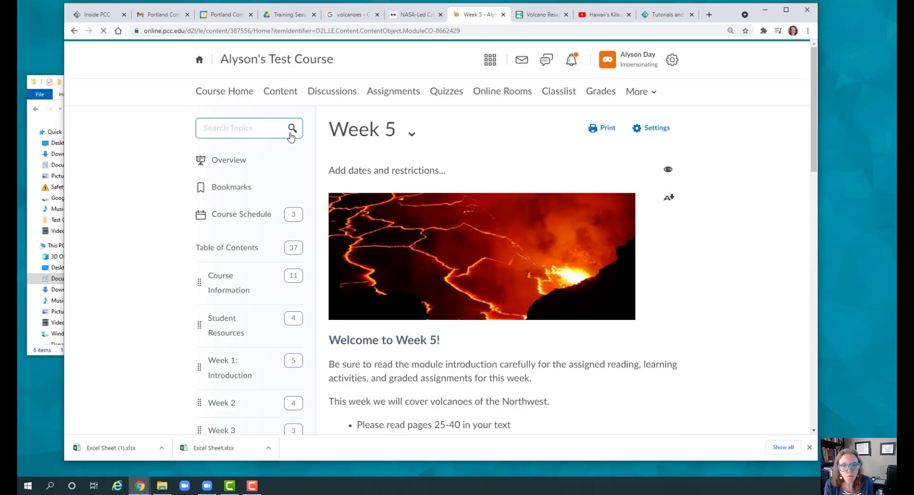
scroll(325, 229, down, 5)
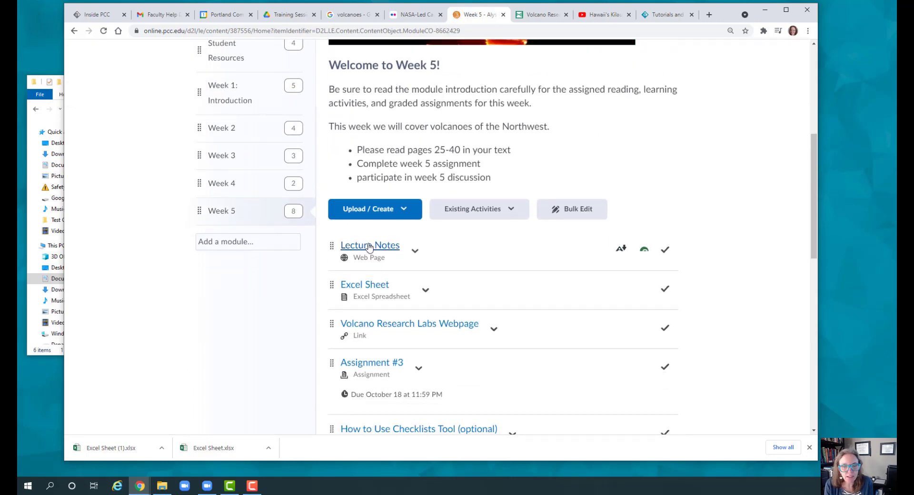
click(375, 246)
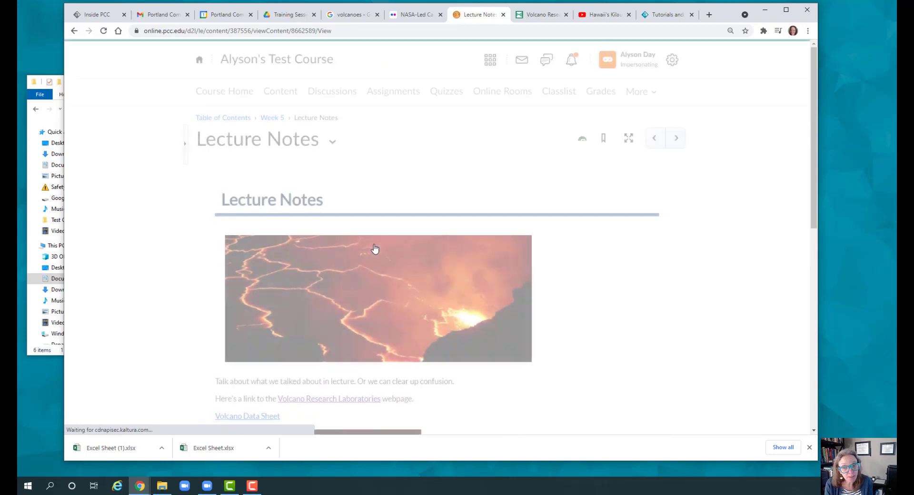
scroll(546, 218, down, 5)
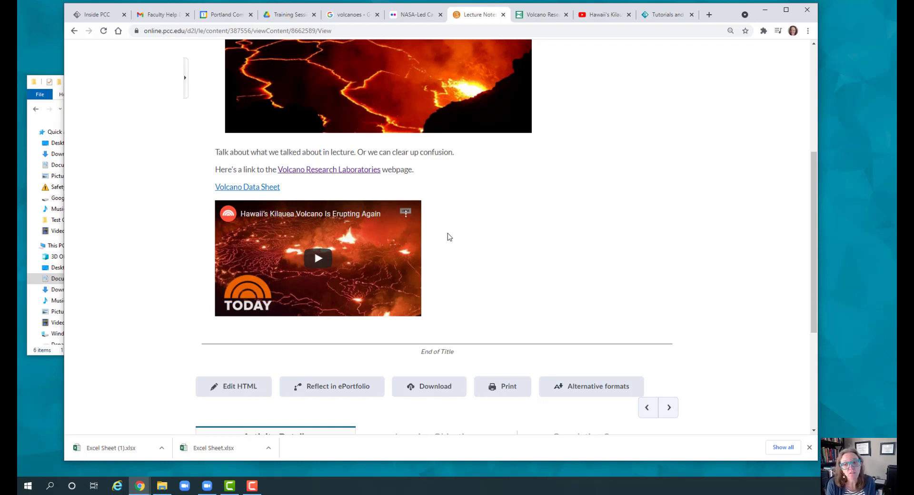
scroll(448, 236, up, 2)
scroll(453, 237, down, 1)
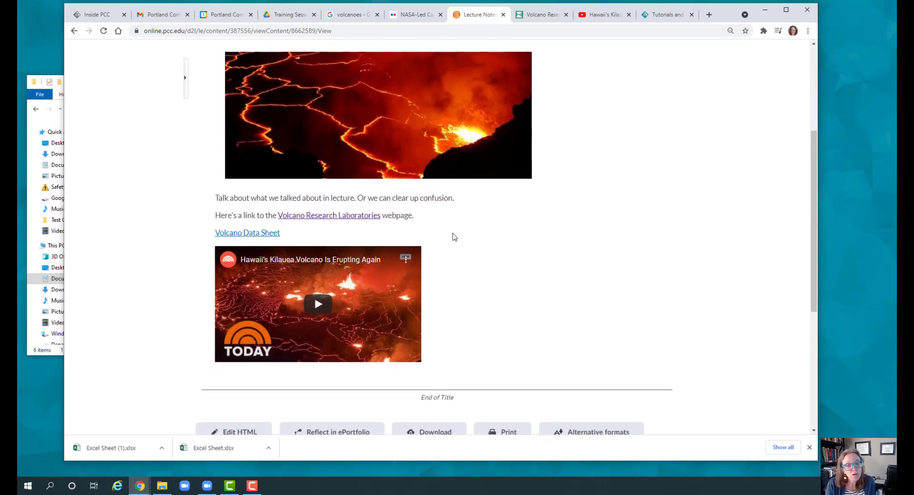
scroll(453, 235, up, 2)
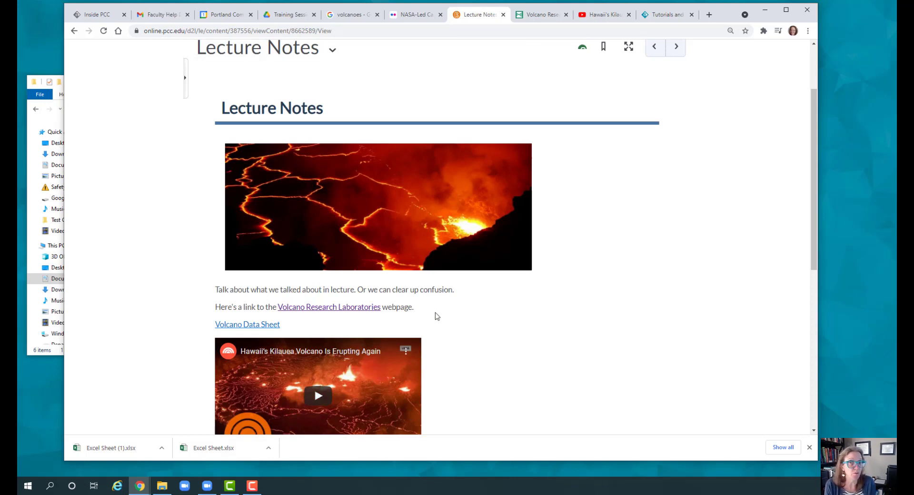
scroll(435, 314, up, 2)
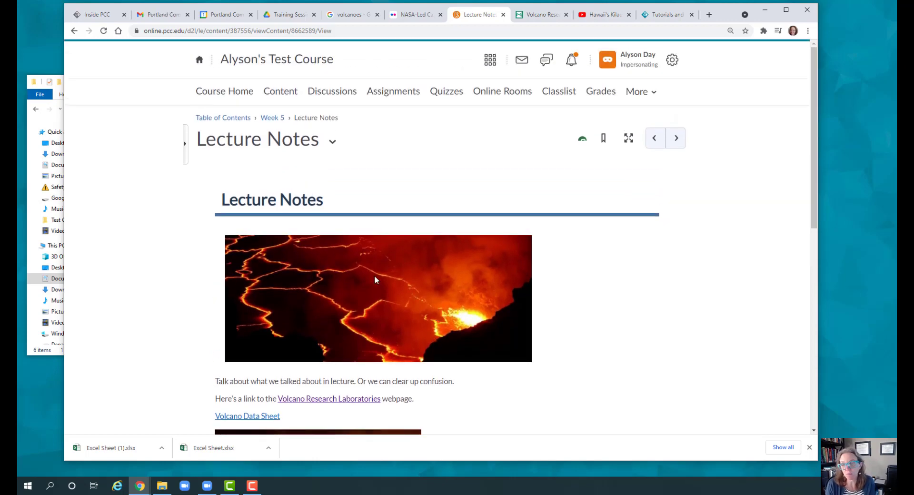
Return to the Week 5 module and review its full list of topics and the available content creation options.
click(272, 118)
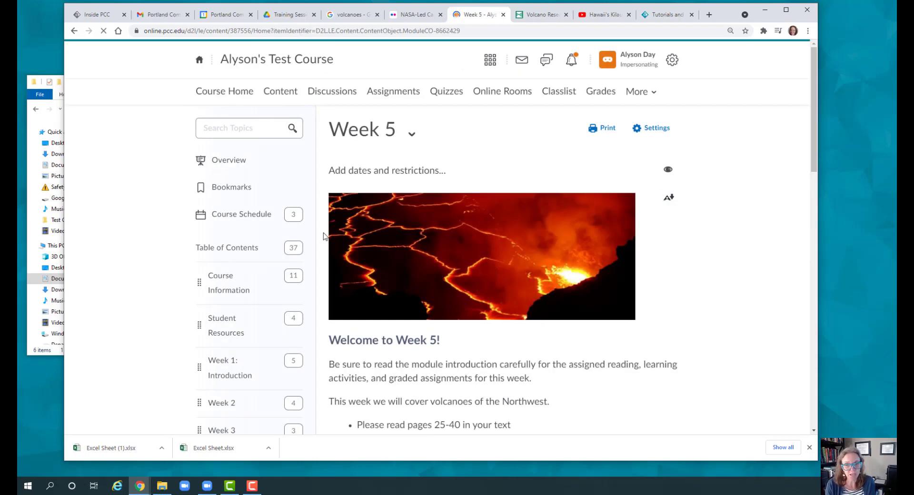
scroll(323, 236, down, 5)
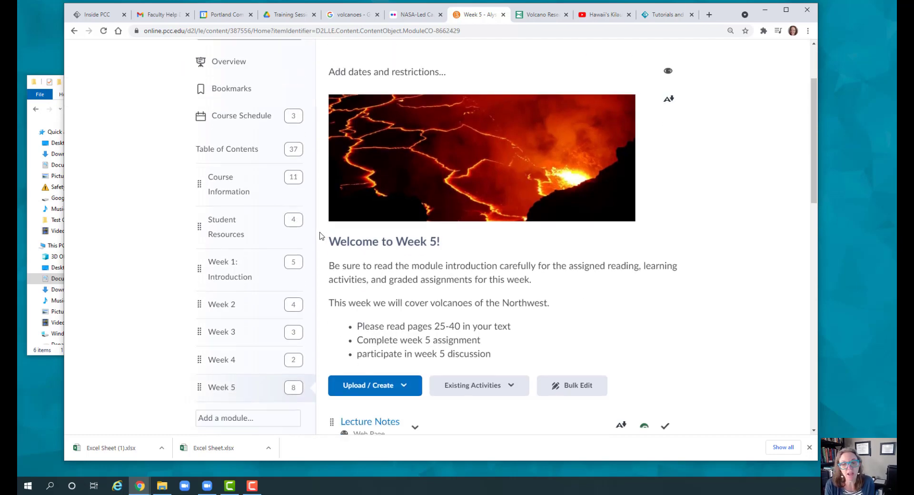
scroll(320, 235, down, 10)
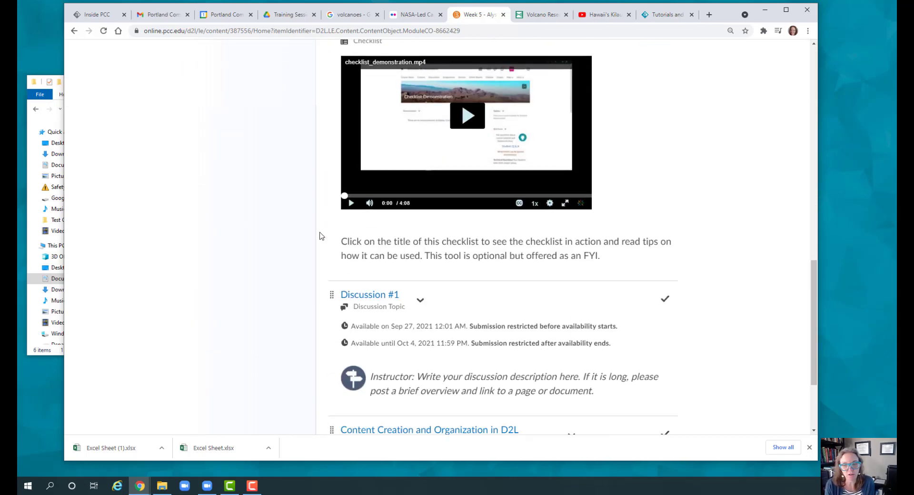
scroll(320, 235, down, 3)
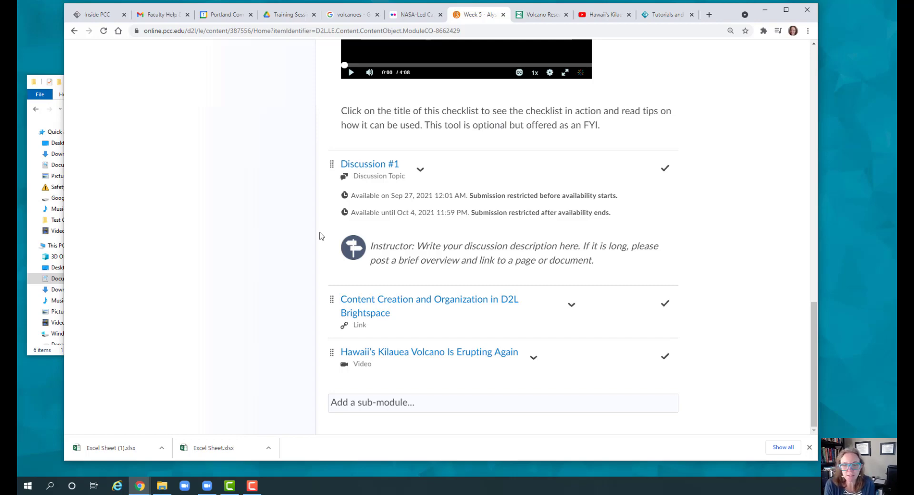
scroll(320, 235, up, 10)
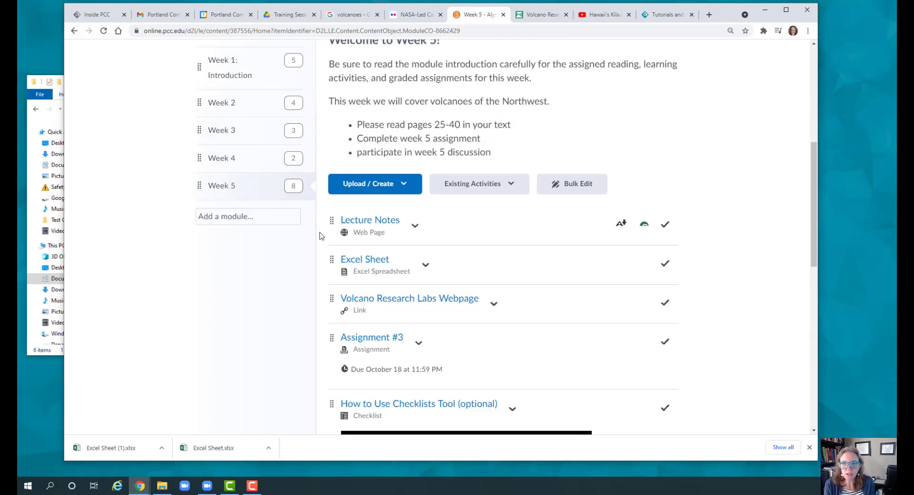
click(357, 230)
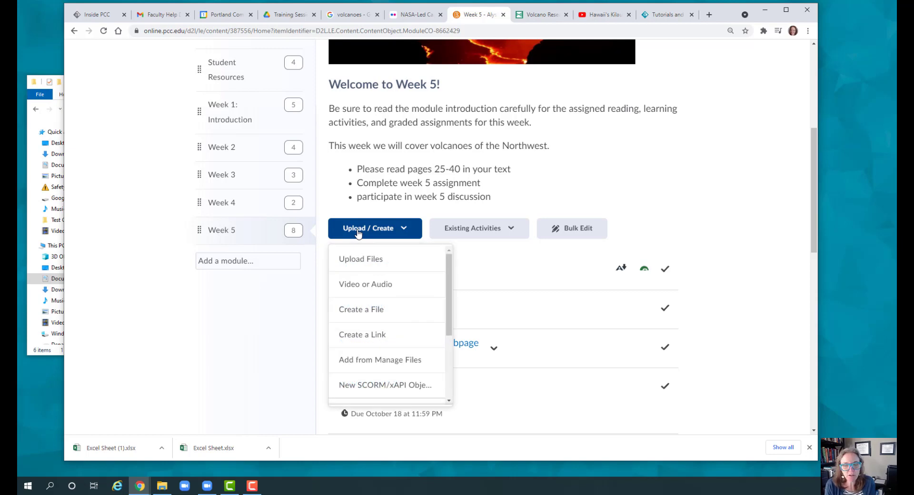
click(320, 234)
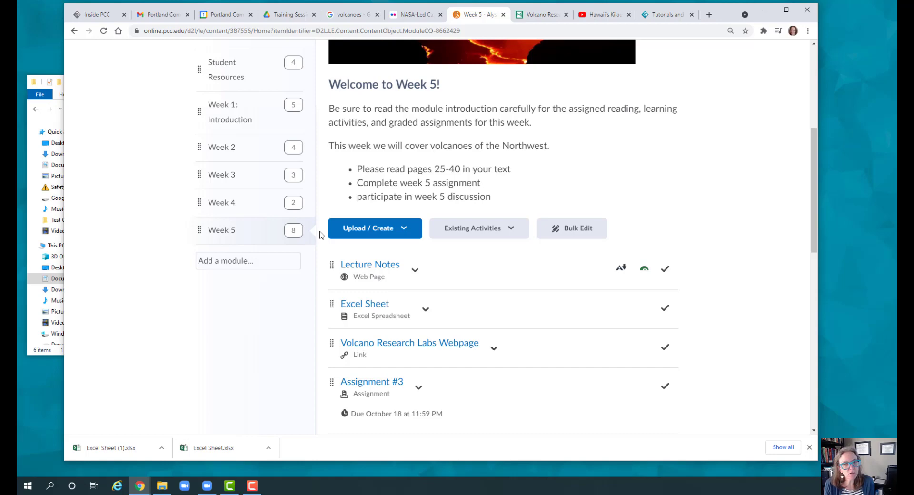
scroll(319, 234, down, 8)
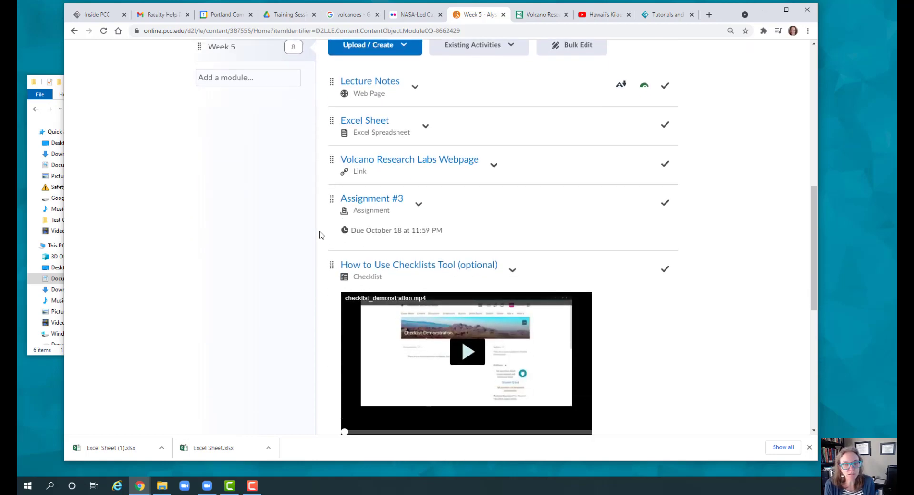
scroll(319, 234, down, 4)
scroll(319, 234, up, 9)
scroll(319, 234, up, 8)
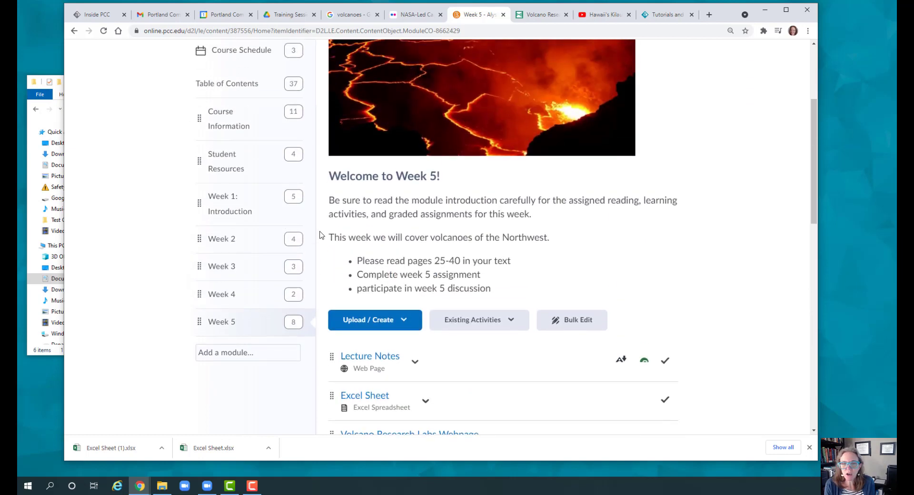
scroll(320, 234, up, 1)
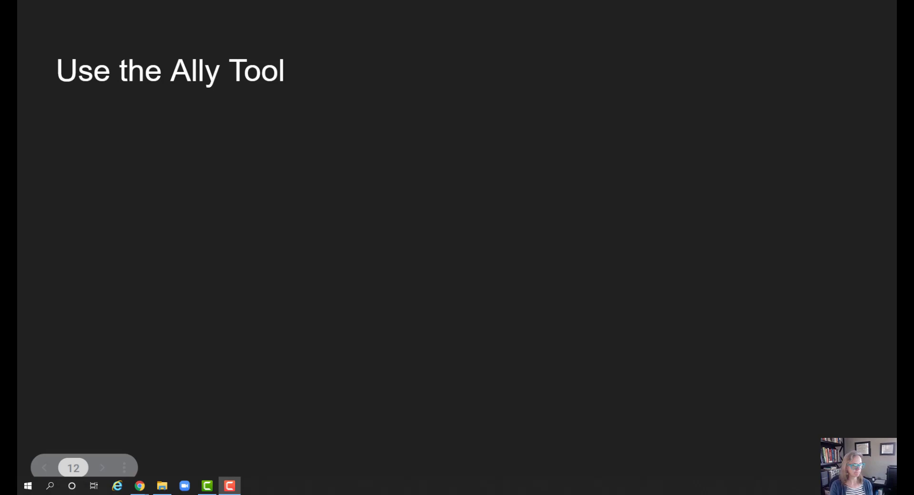
key(alt+Tab)
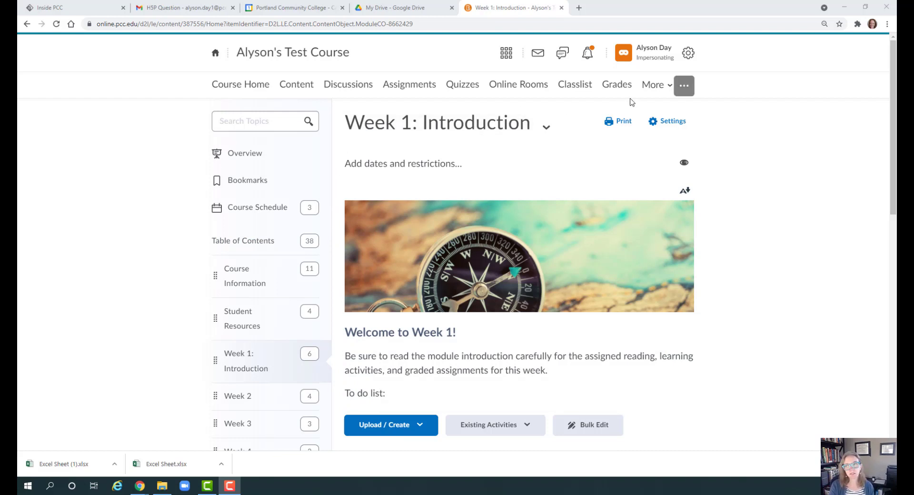
Open the Ally accessibility report for the course and review its overview and list of remaining issues.
click(655, 89)
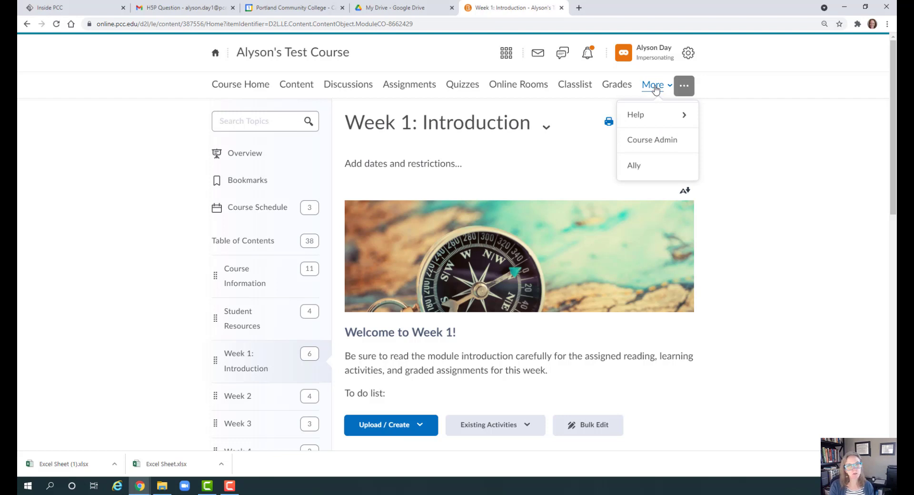
click(639, 167)
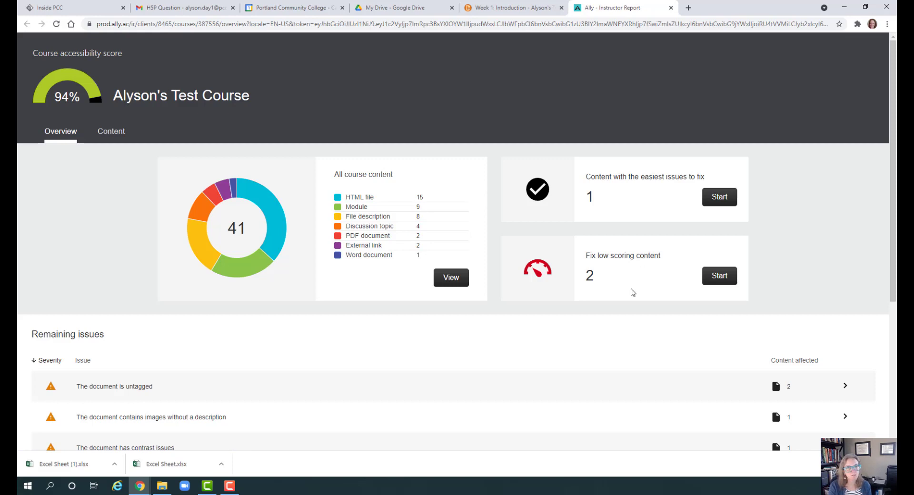
scroll(632, 292, down, 4)
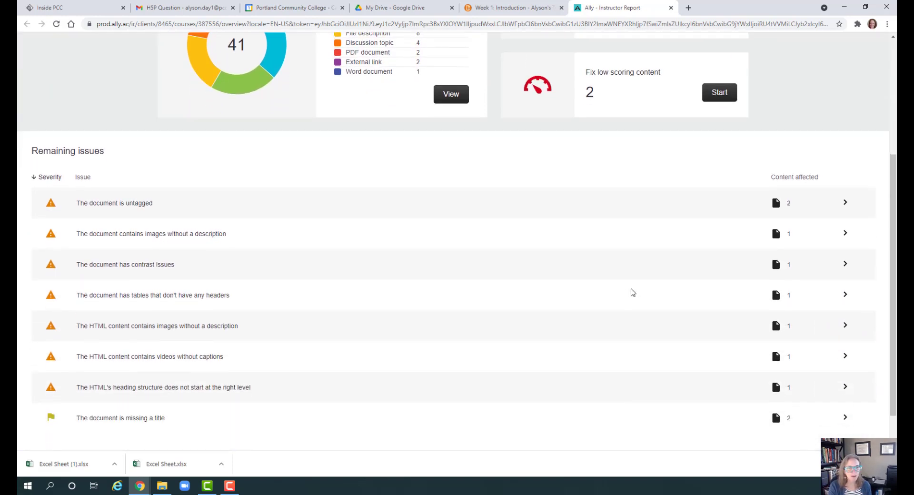
scroll(632, 291, down, 1)
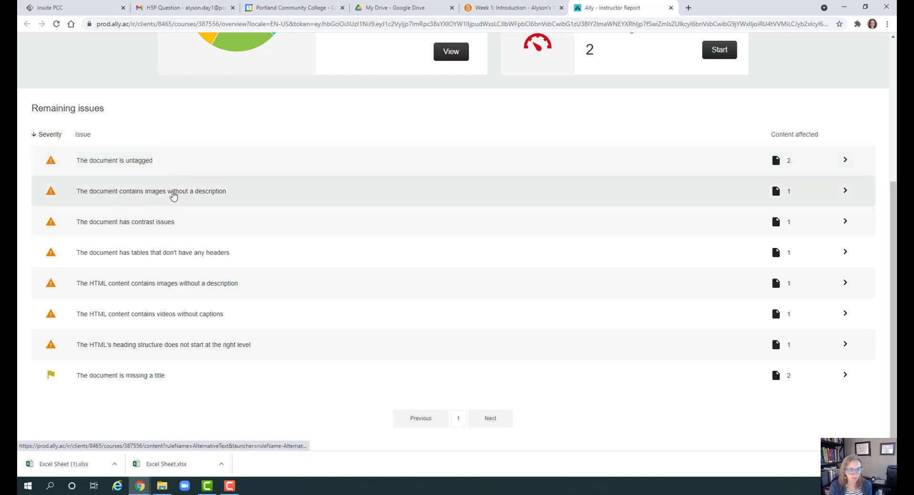
Open the issue about documents containing images without a description and look through the R5 Syllabus Newspaper F21 preview.
click(175, 195)
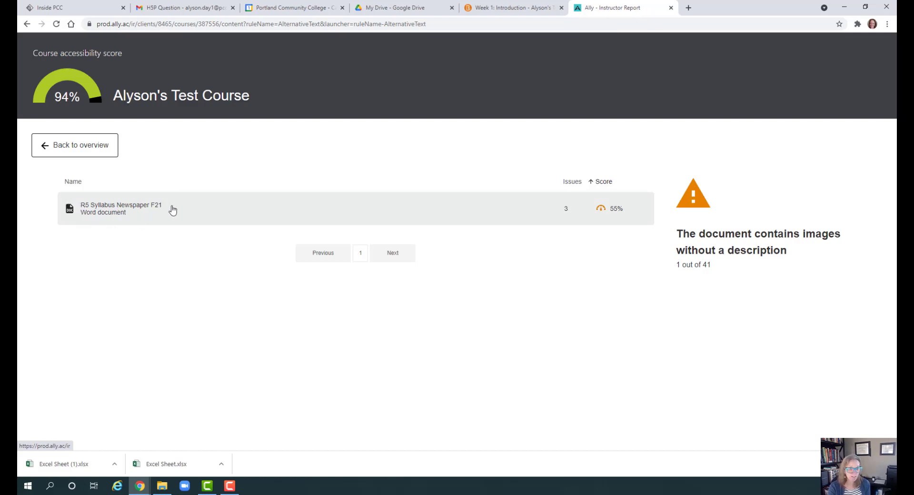
click(108, 215)
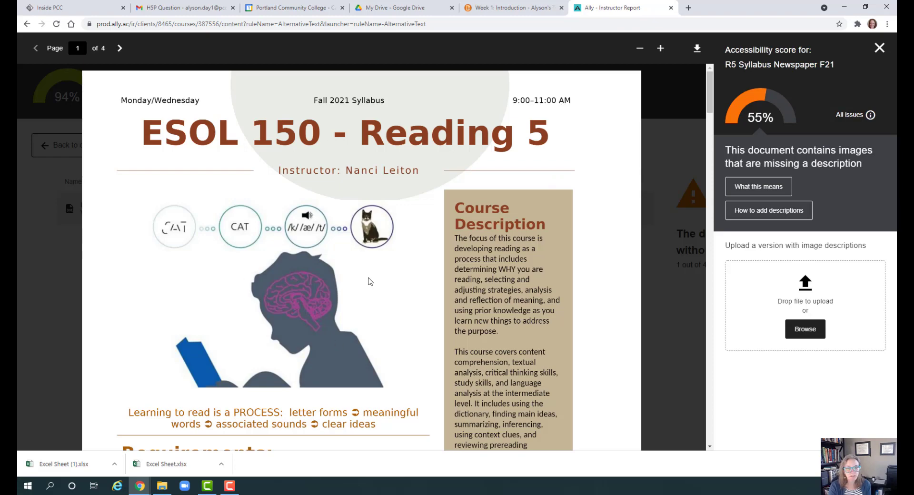
scroll(612, 175, down, 1)
scroll(612, 176, down, 8)
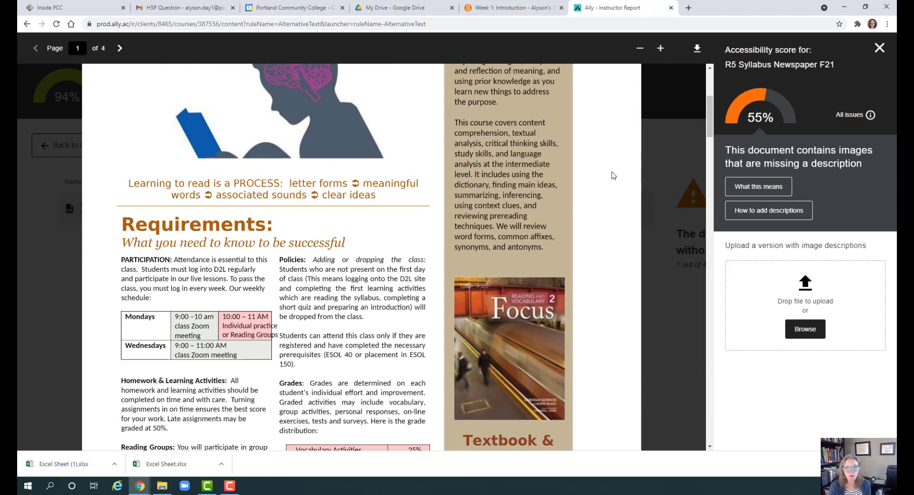
scroll(612, 175, up, 7)
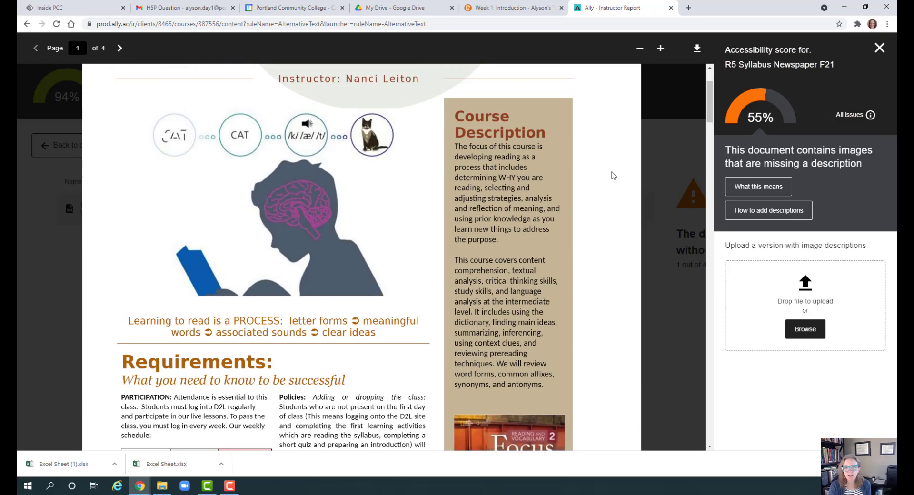
scroll(612, 174, down, 5)
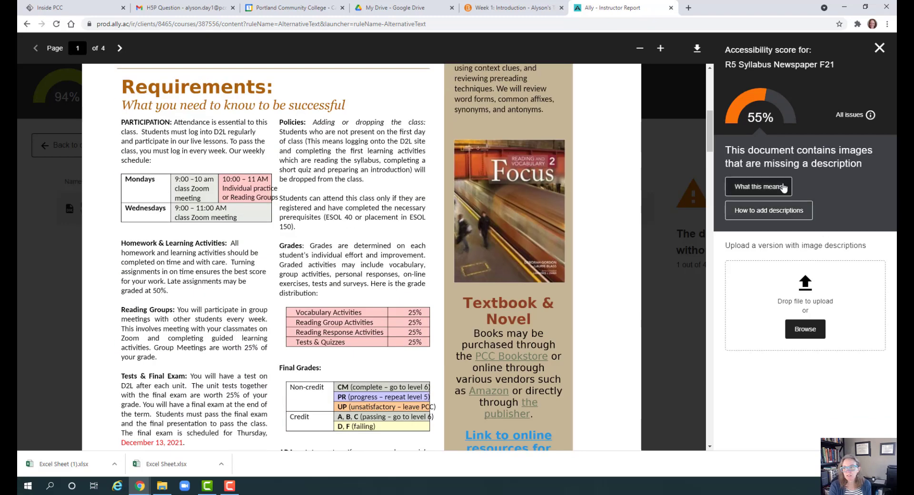
Read Ally's explanation of image descriptions and its guidance on adding them, and close the syllabus feedback.
click(768, 189)
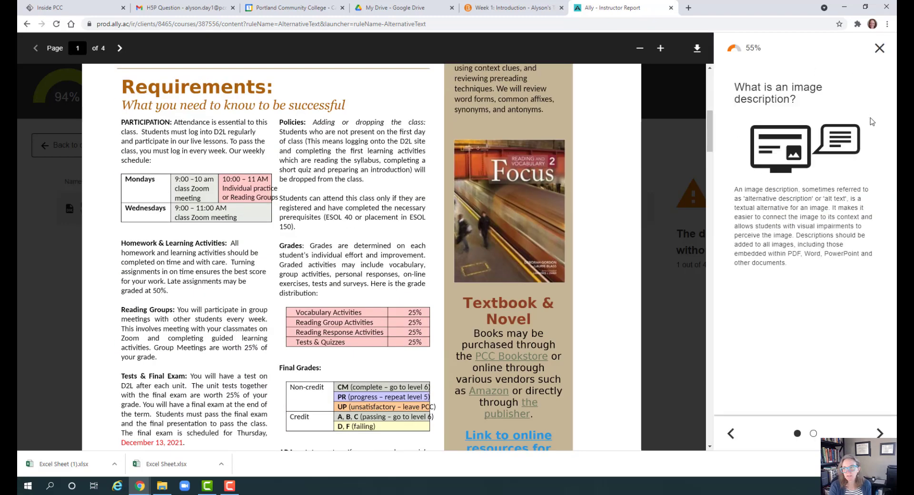
click(878, 48)
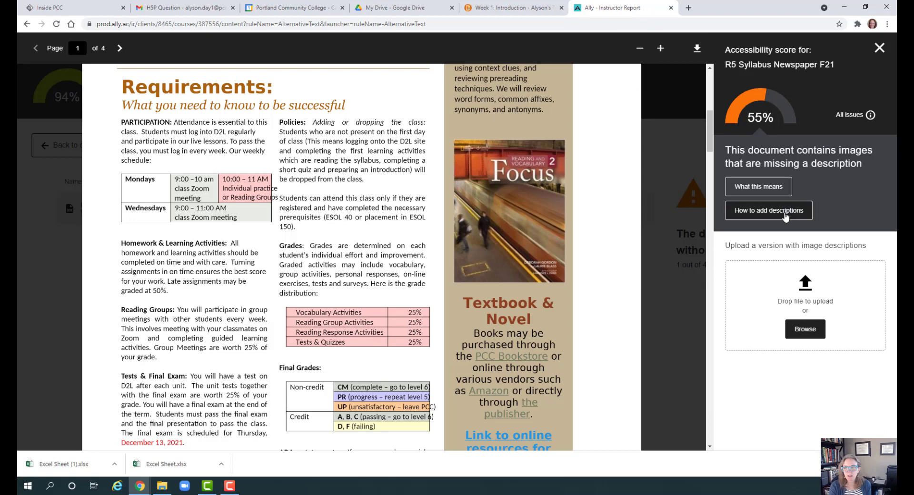
click(786, 211)
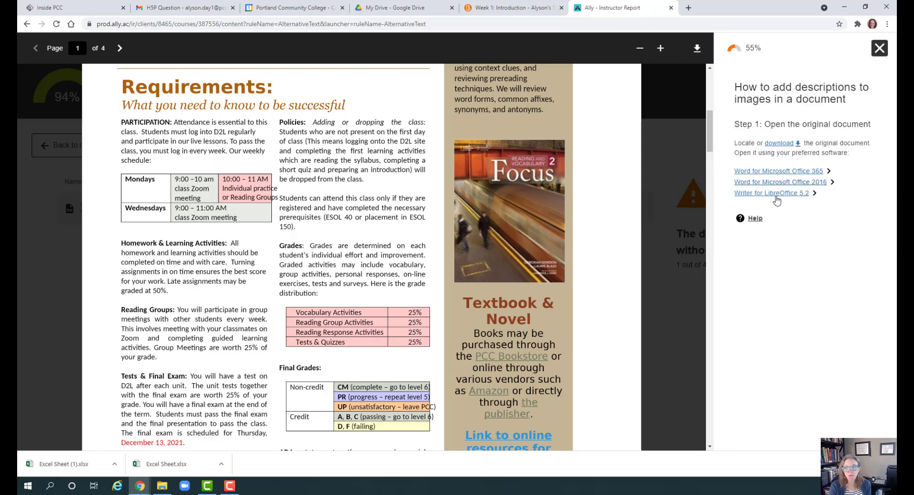
click(879, 48)
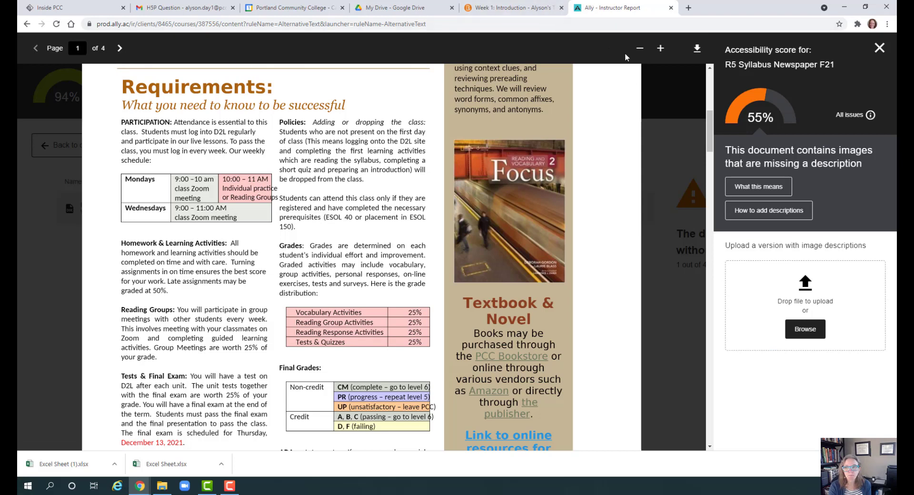
click(879, 48)
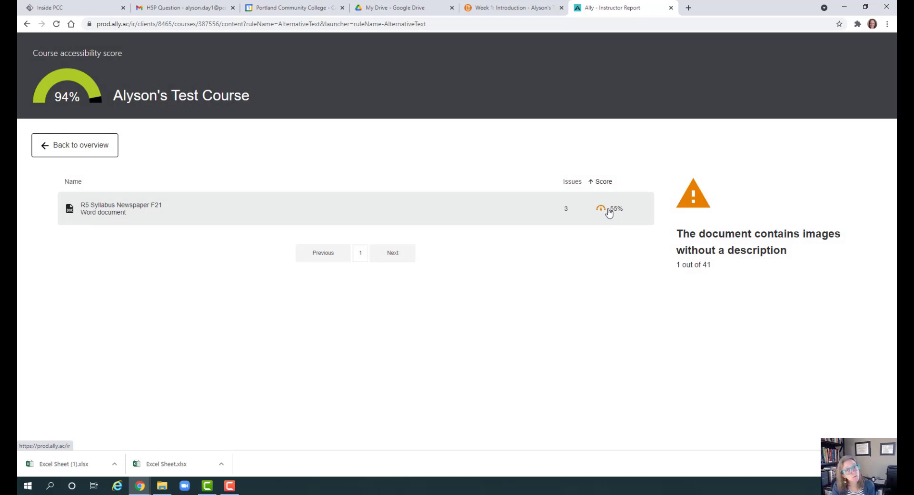
Return to the report overview and examine the accessibility scores of all individual course content items.
click(107, 151)
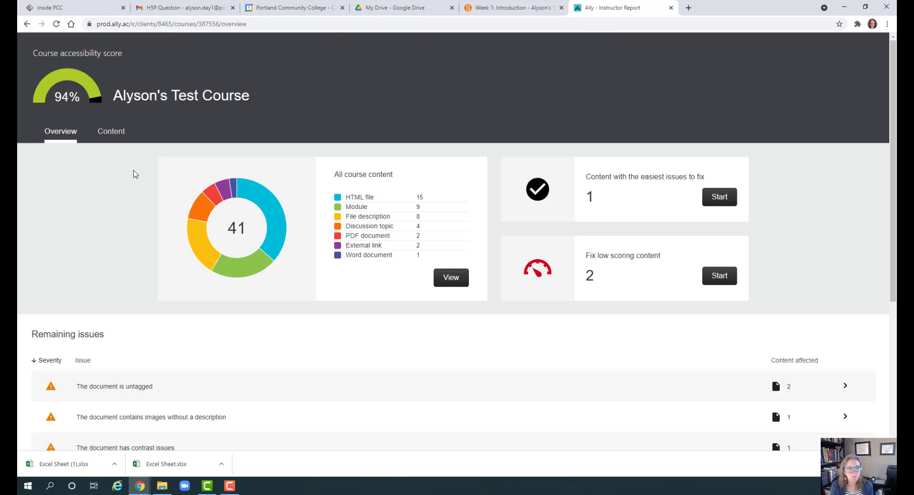
click(112, 137)
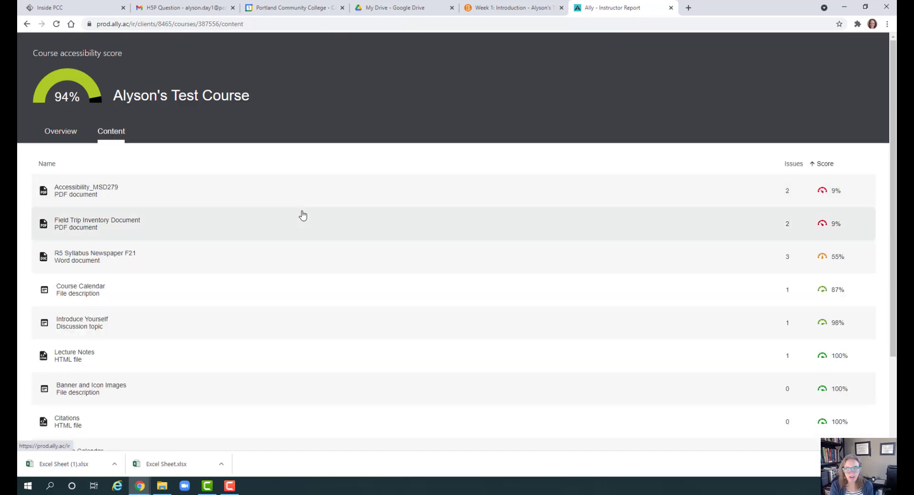
scroll(389, 217, down, 3)
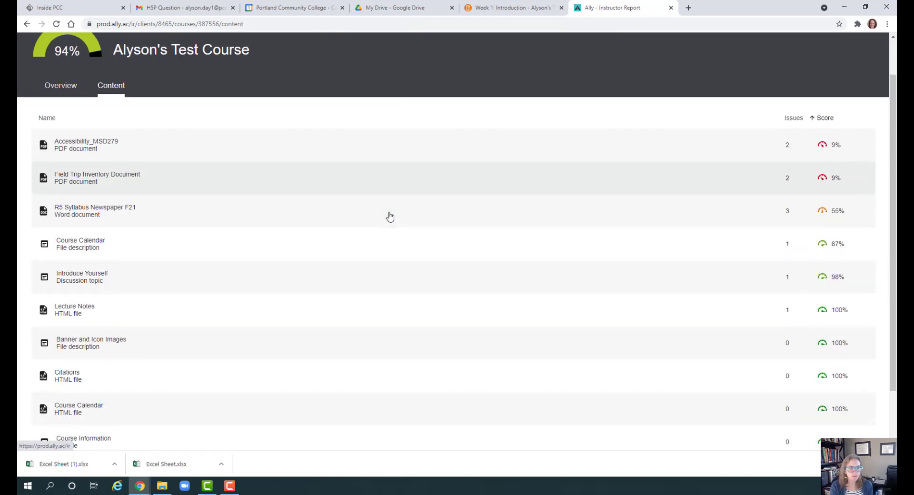
scroll(389, 216, up, 3)
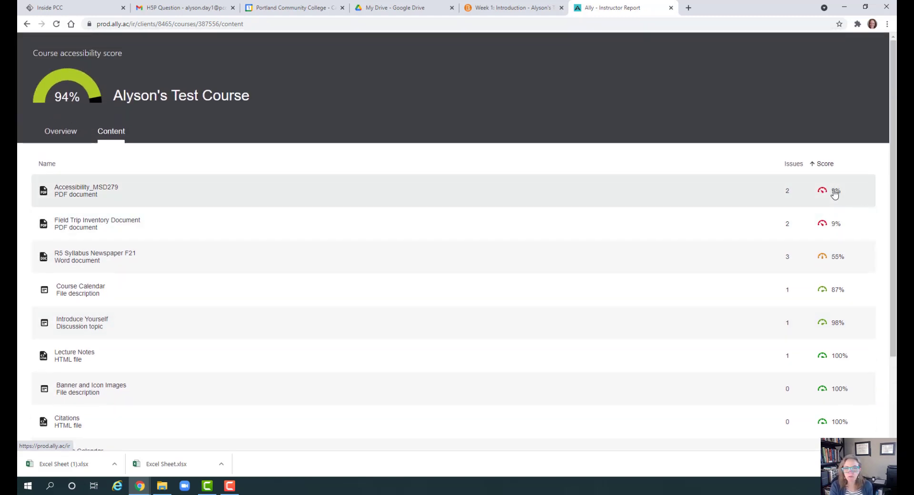
Open the Accessibility_MSD279 PDF feedback, check all its issues including the untagged one, look through the pages and close it.
click(76, 195)
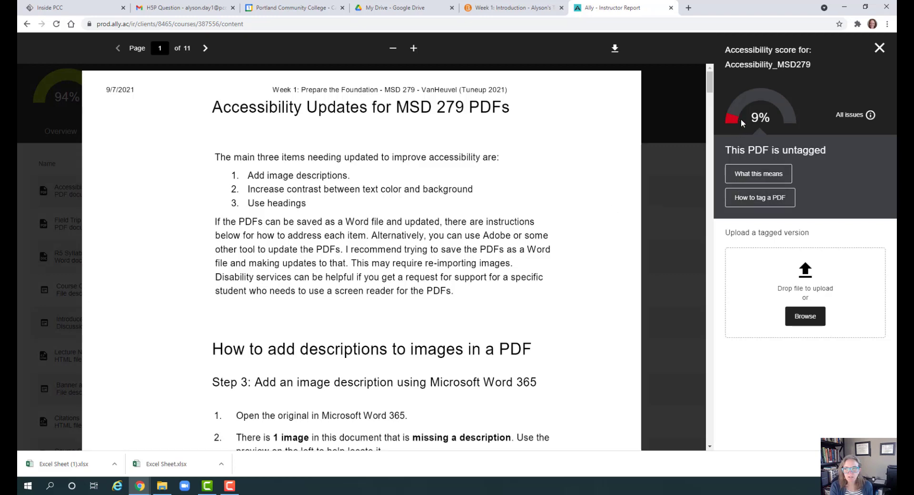
scroll(581, 265, down, 5)
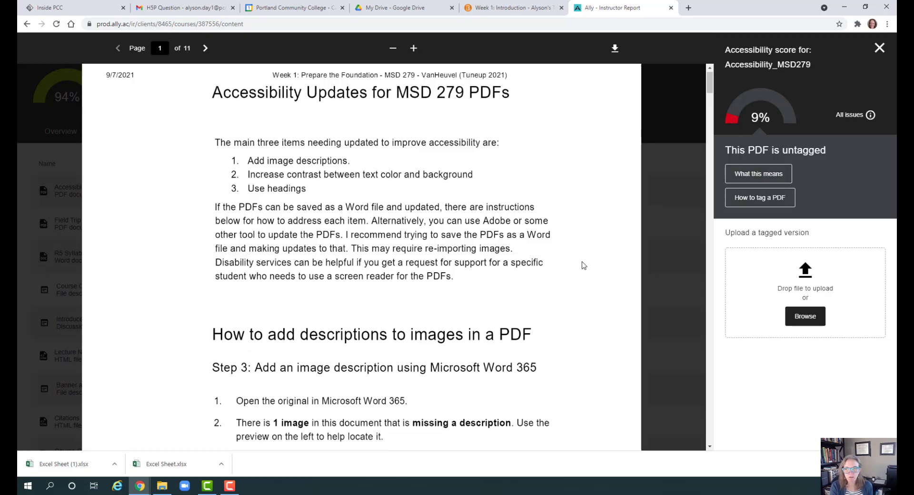
click(847, 115)
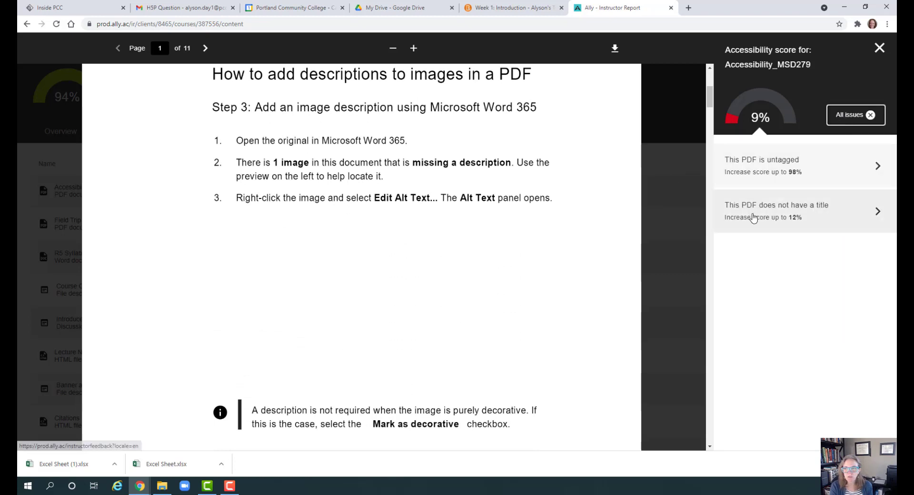
click(755, 175)
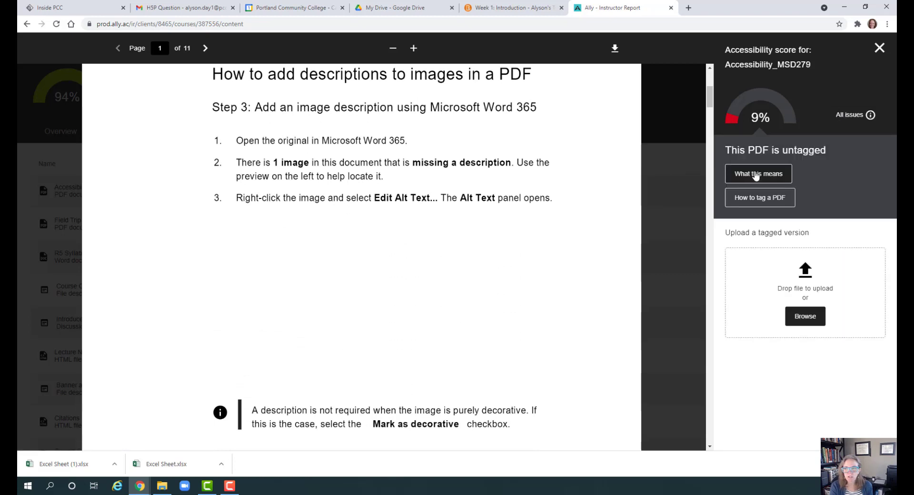
scroll(571, 261, down, 1)
scroll(571, 261, down, 10)
scroll(571, 261, down, 10)
scroll(570, 261, down, 5)
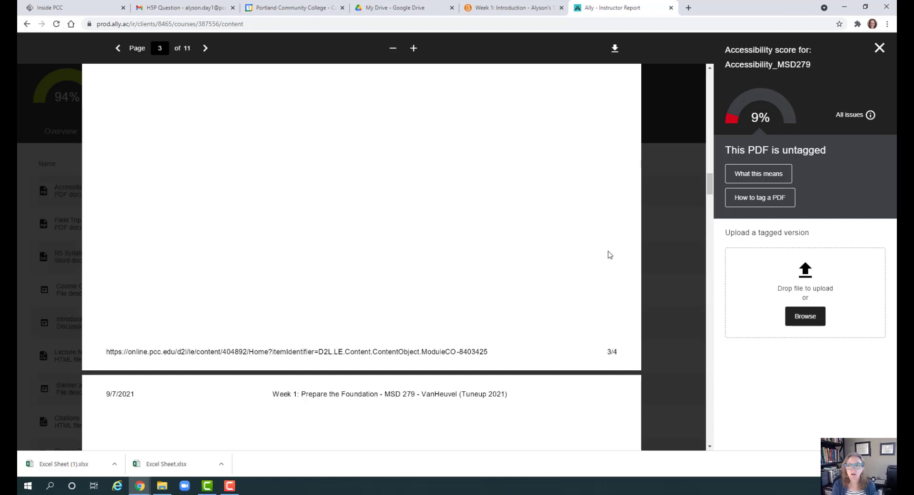
click(879, 48)
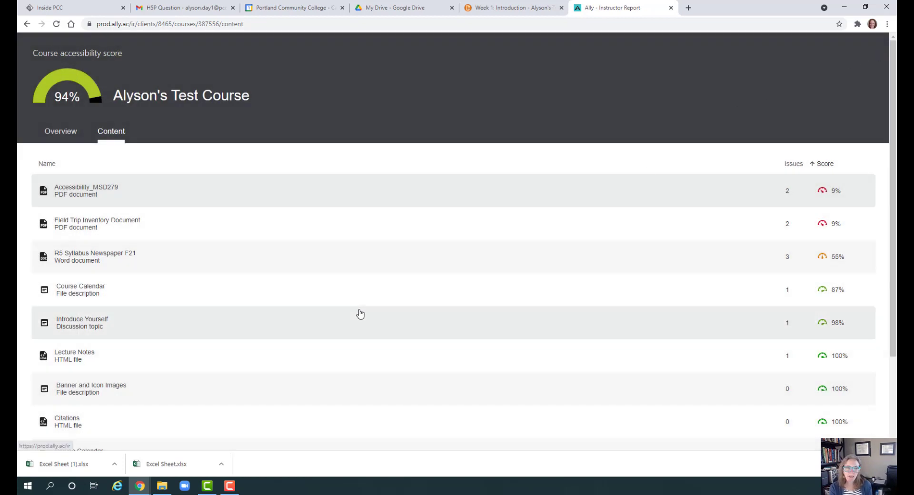
Review the content score list once more and close the Ally report to return to the Week 1 module.
scroll(449, 301, down, 2)
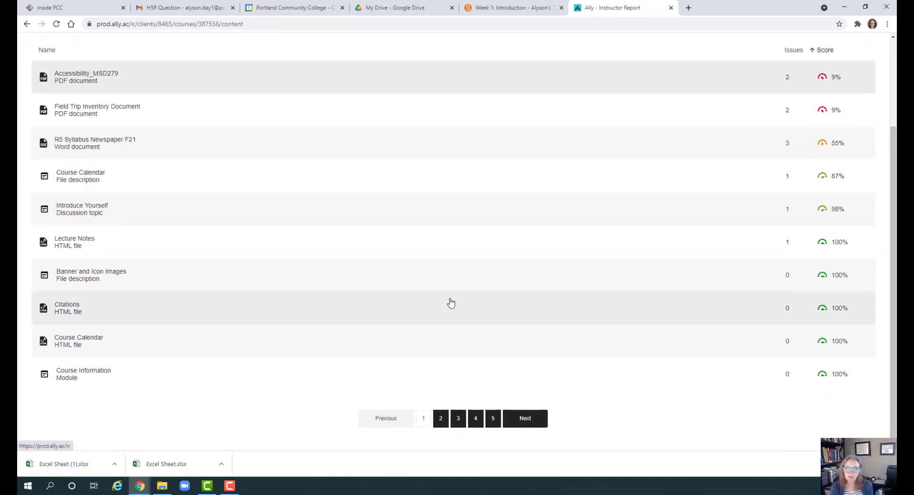
scroll(451, 303, up, 2)
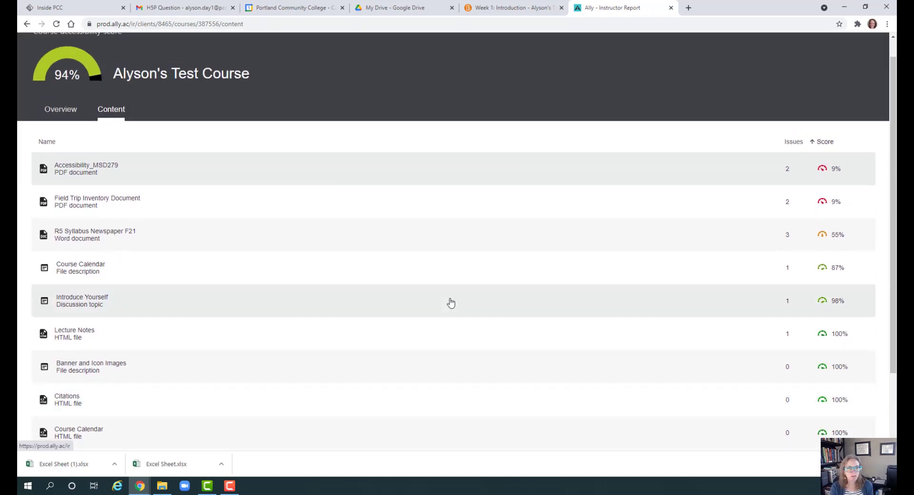
scroll(451, 302, down, 1)
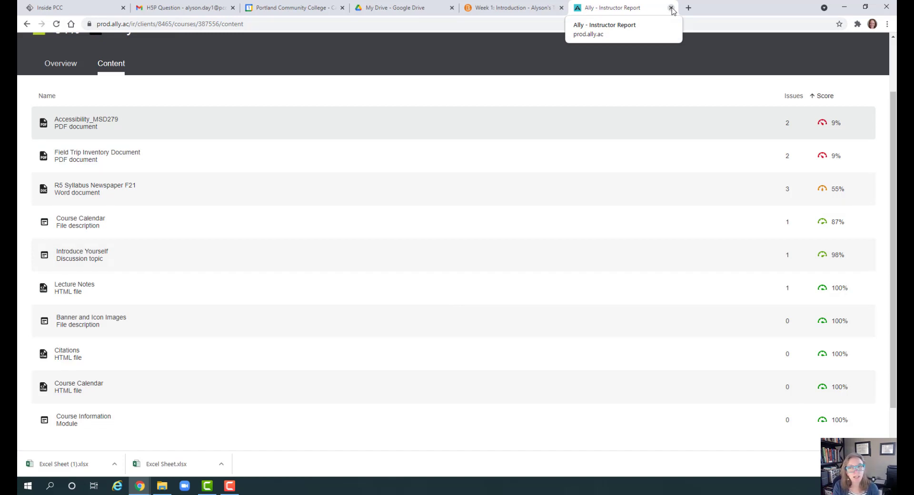
click(670, 8)
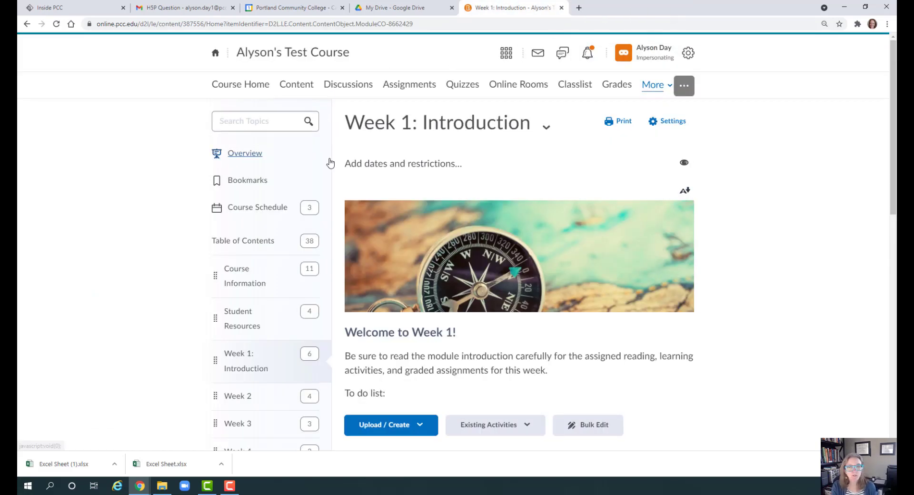